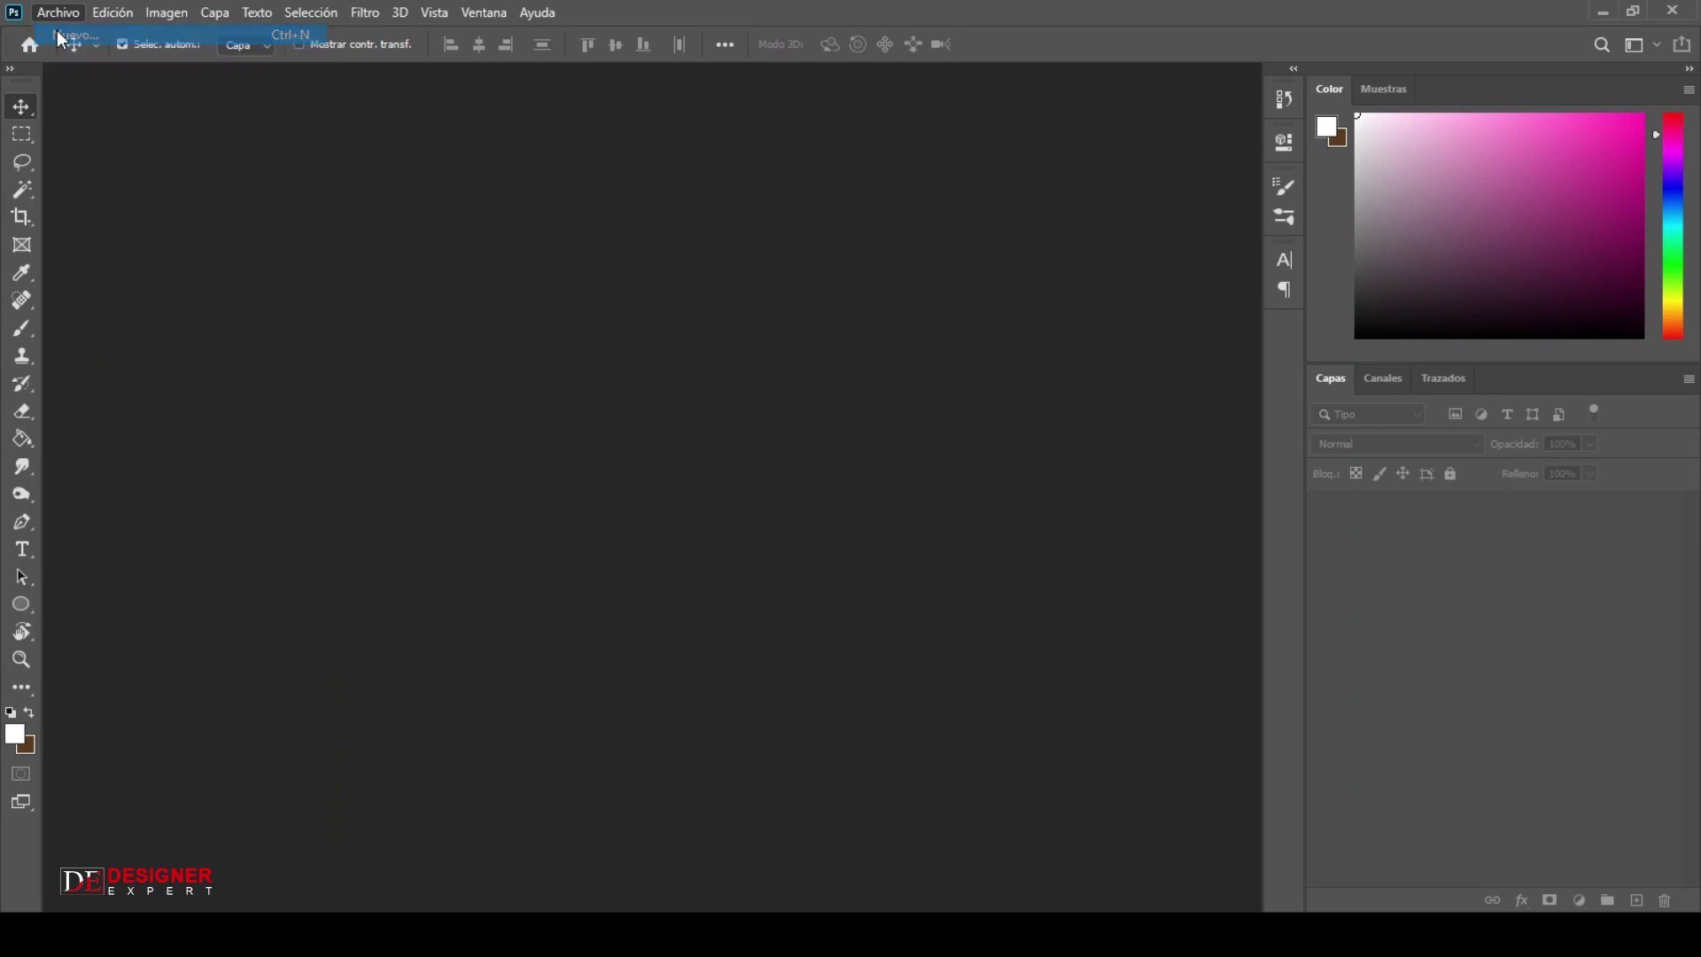
Create a new 1280 x 720 pixel RGB document at 72 pixels per inch with a white background.
click(728, 395)
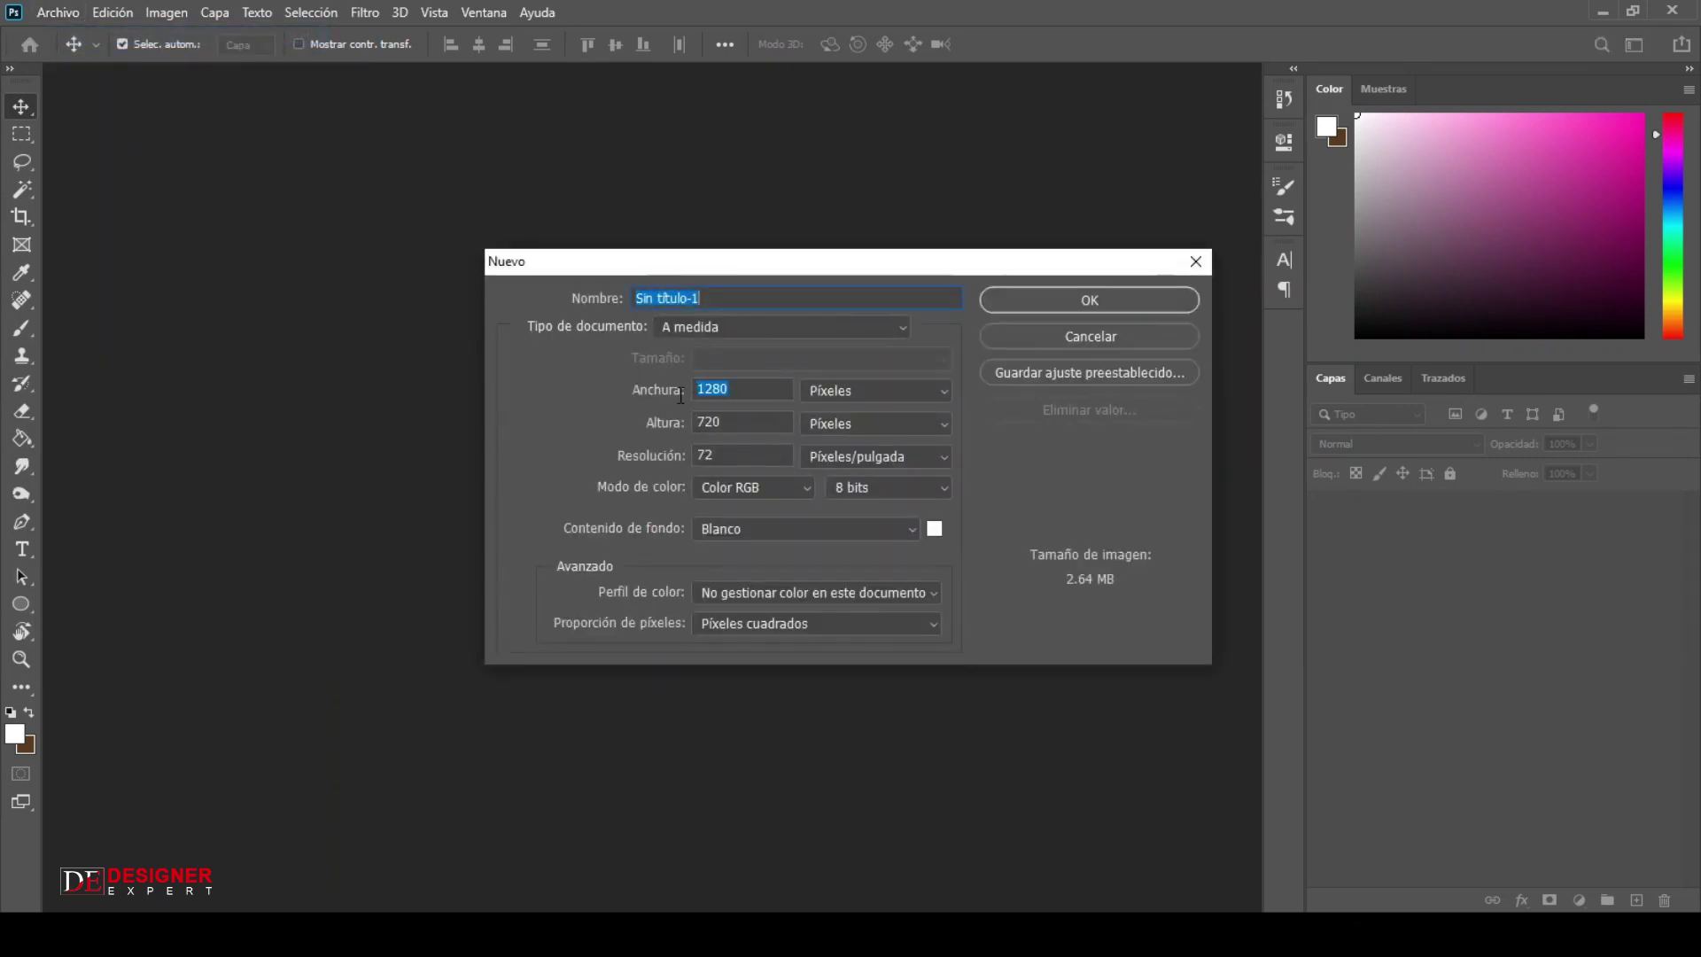
key(Tab)
click(730, 459)
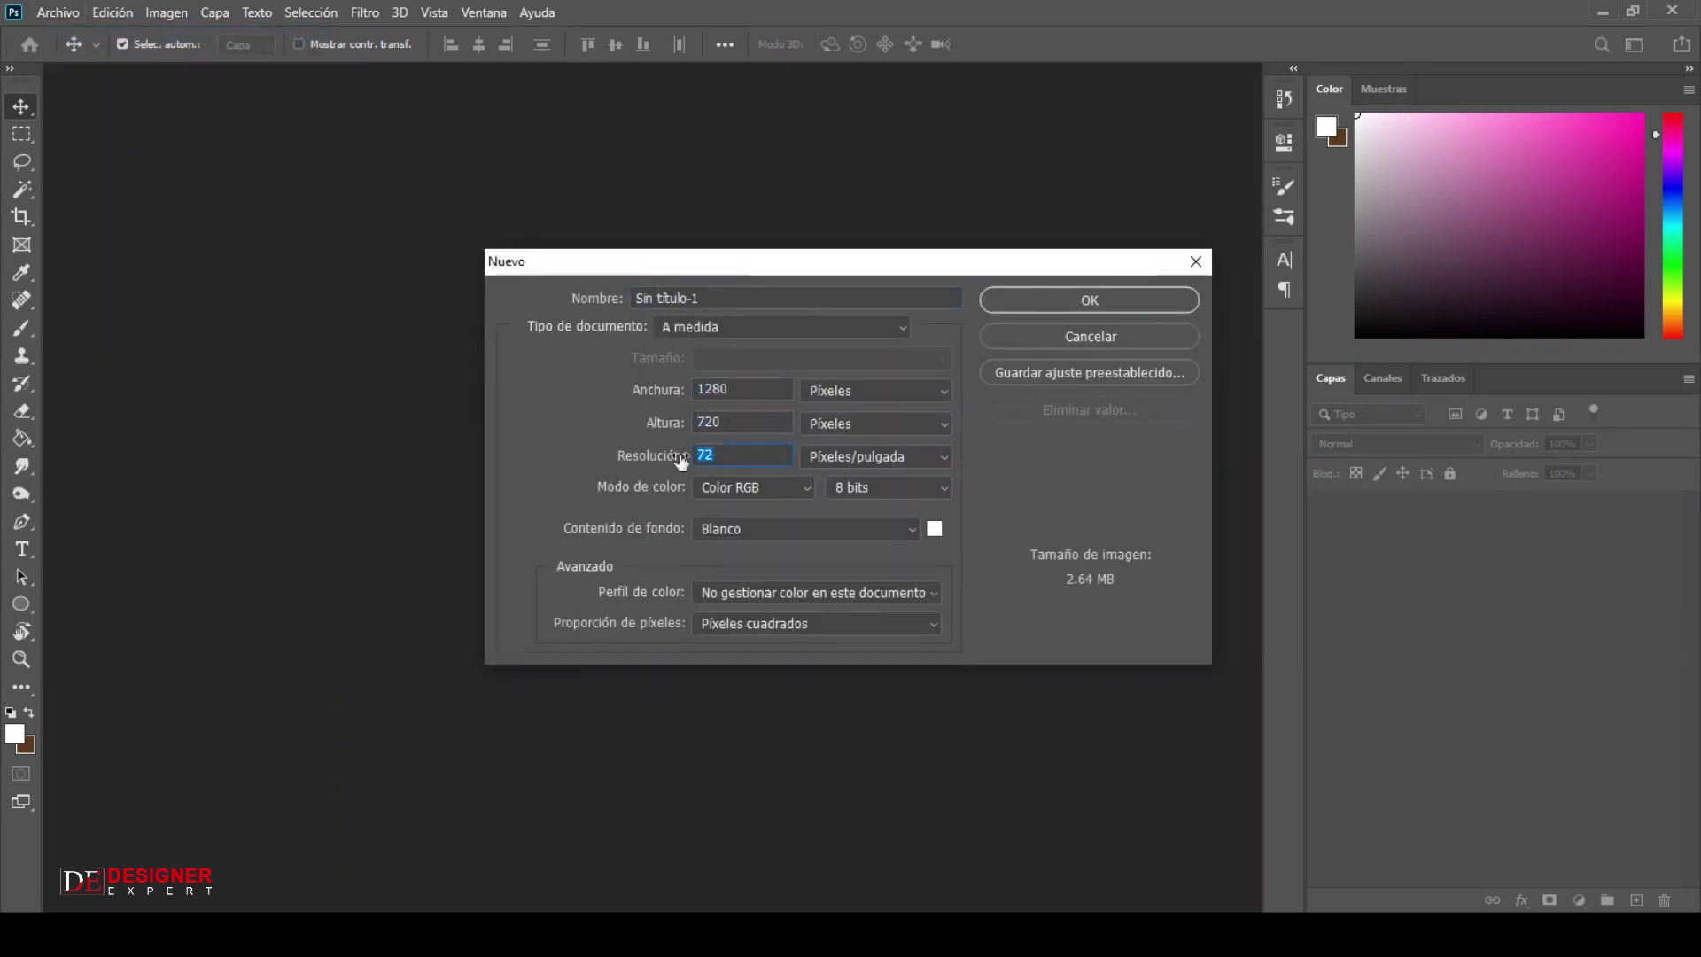
click(1047, 289)
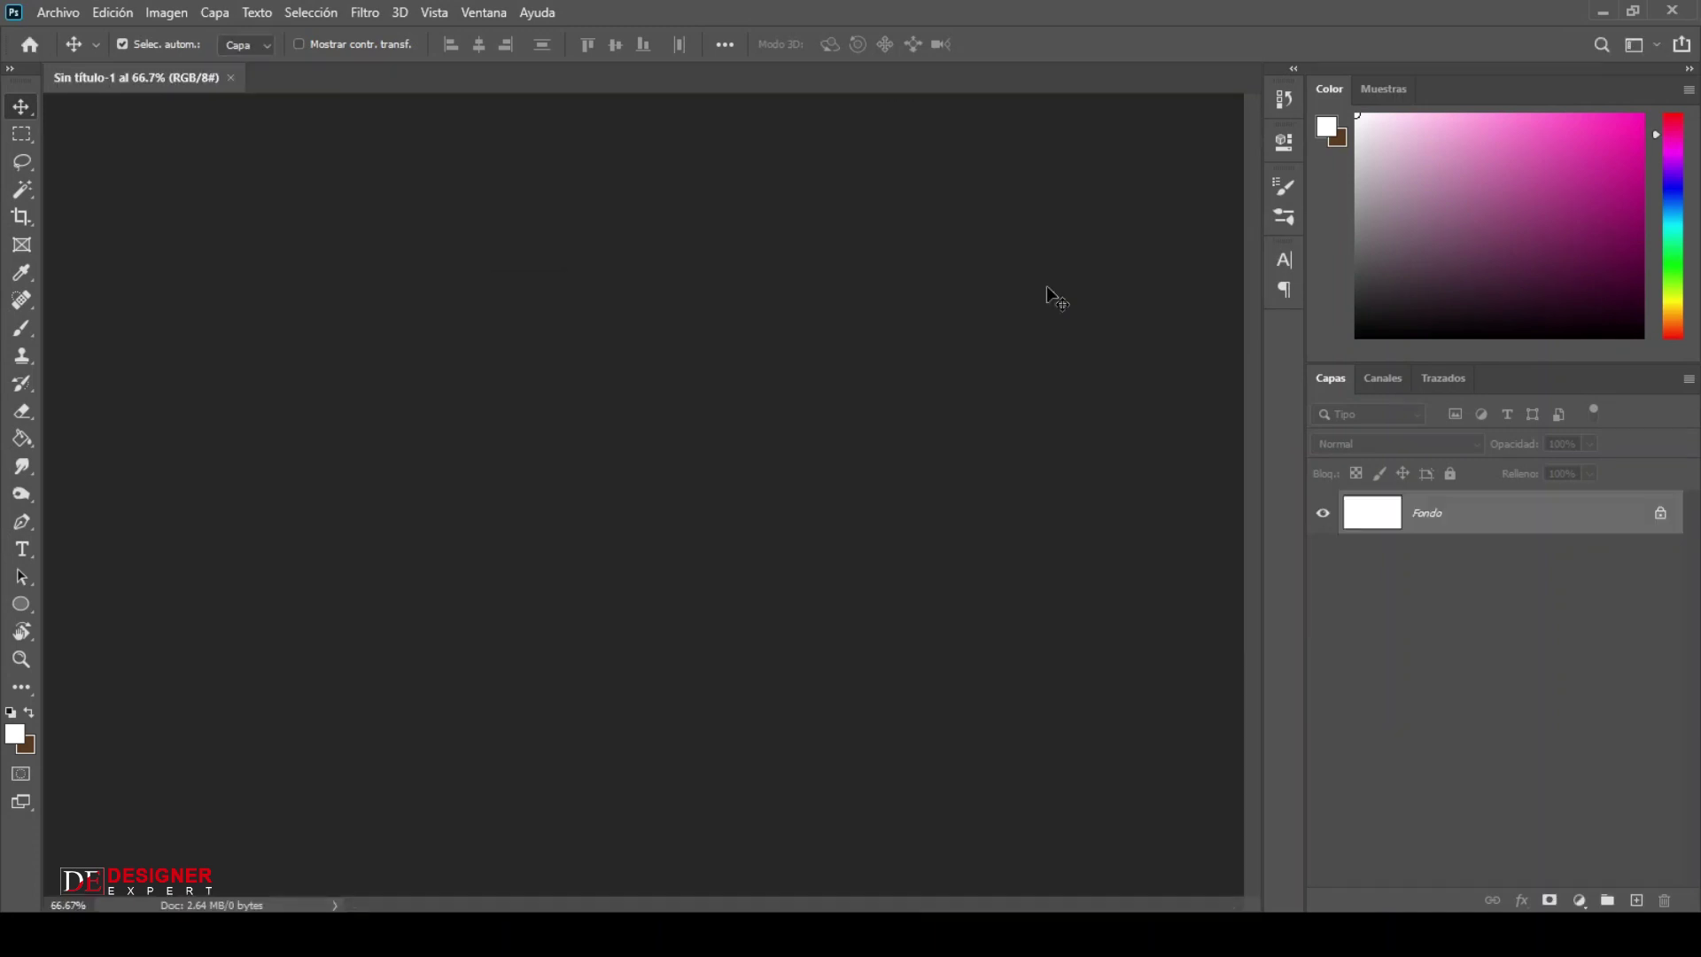
Set the foreground colour to #212121 and the background colour to #000000.
click(16, 734)
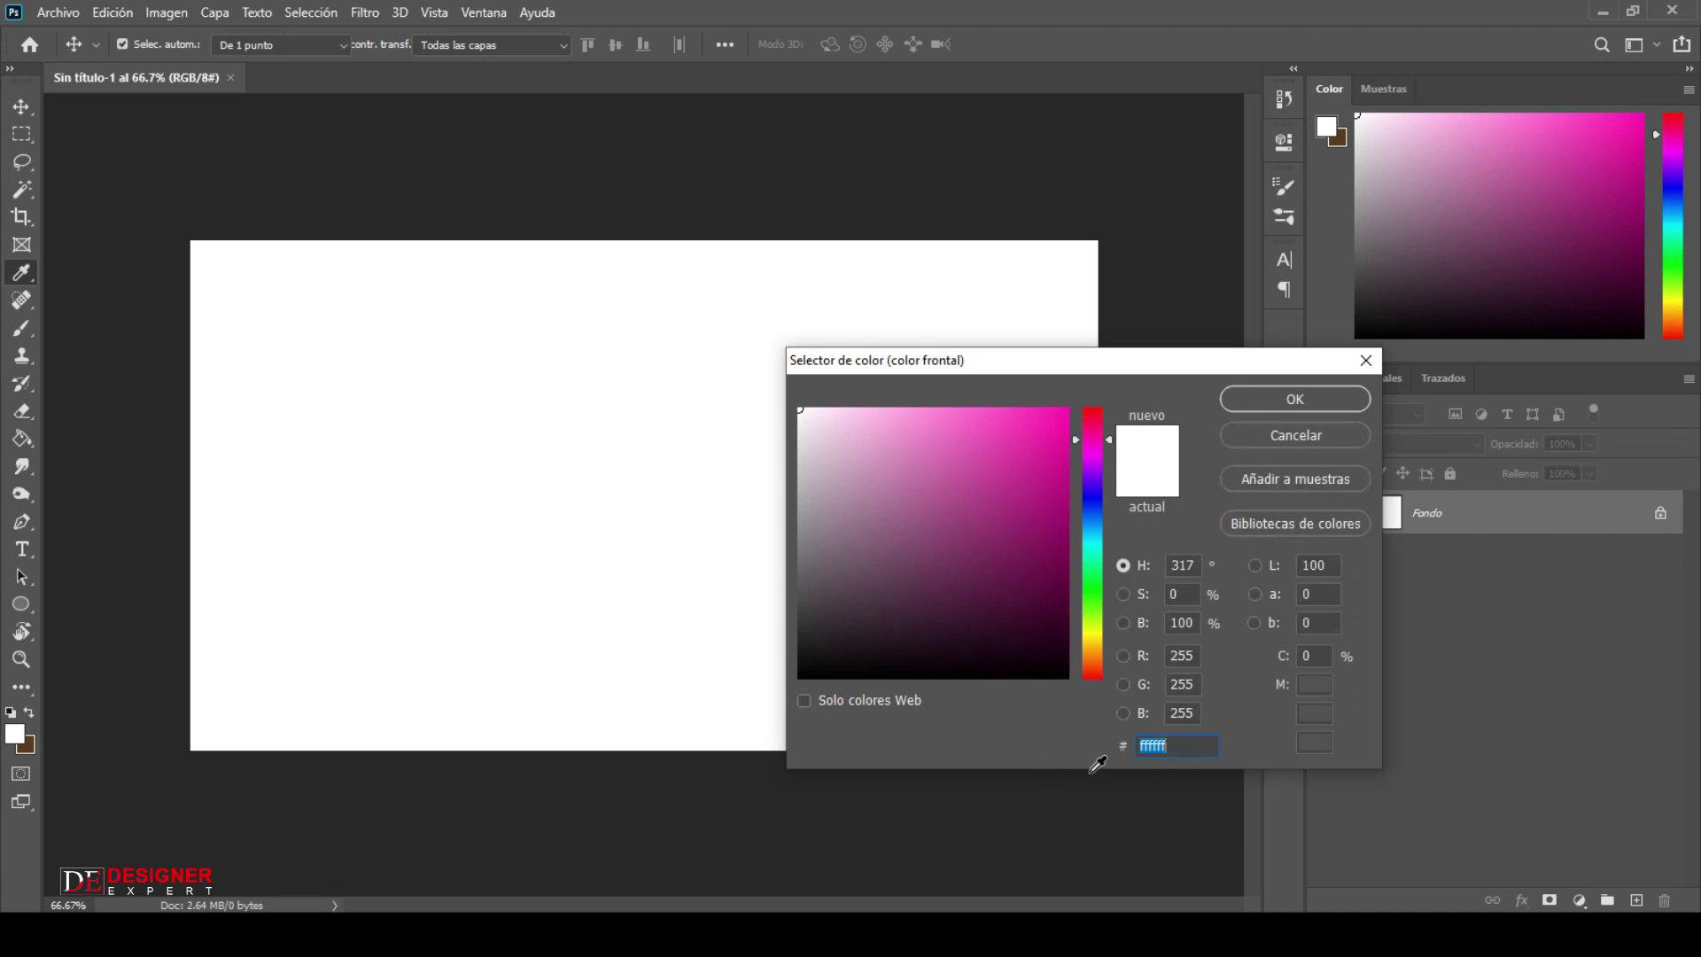
text(212121)
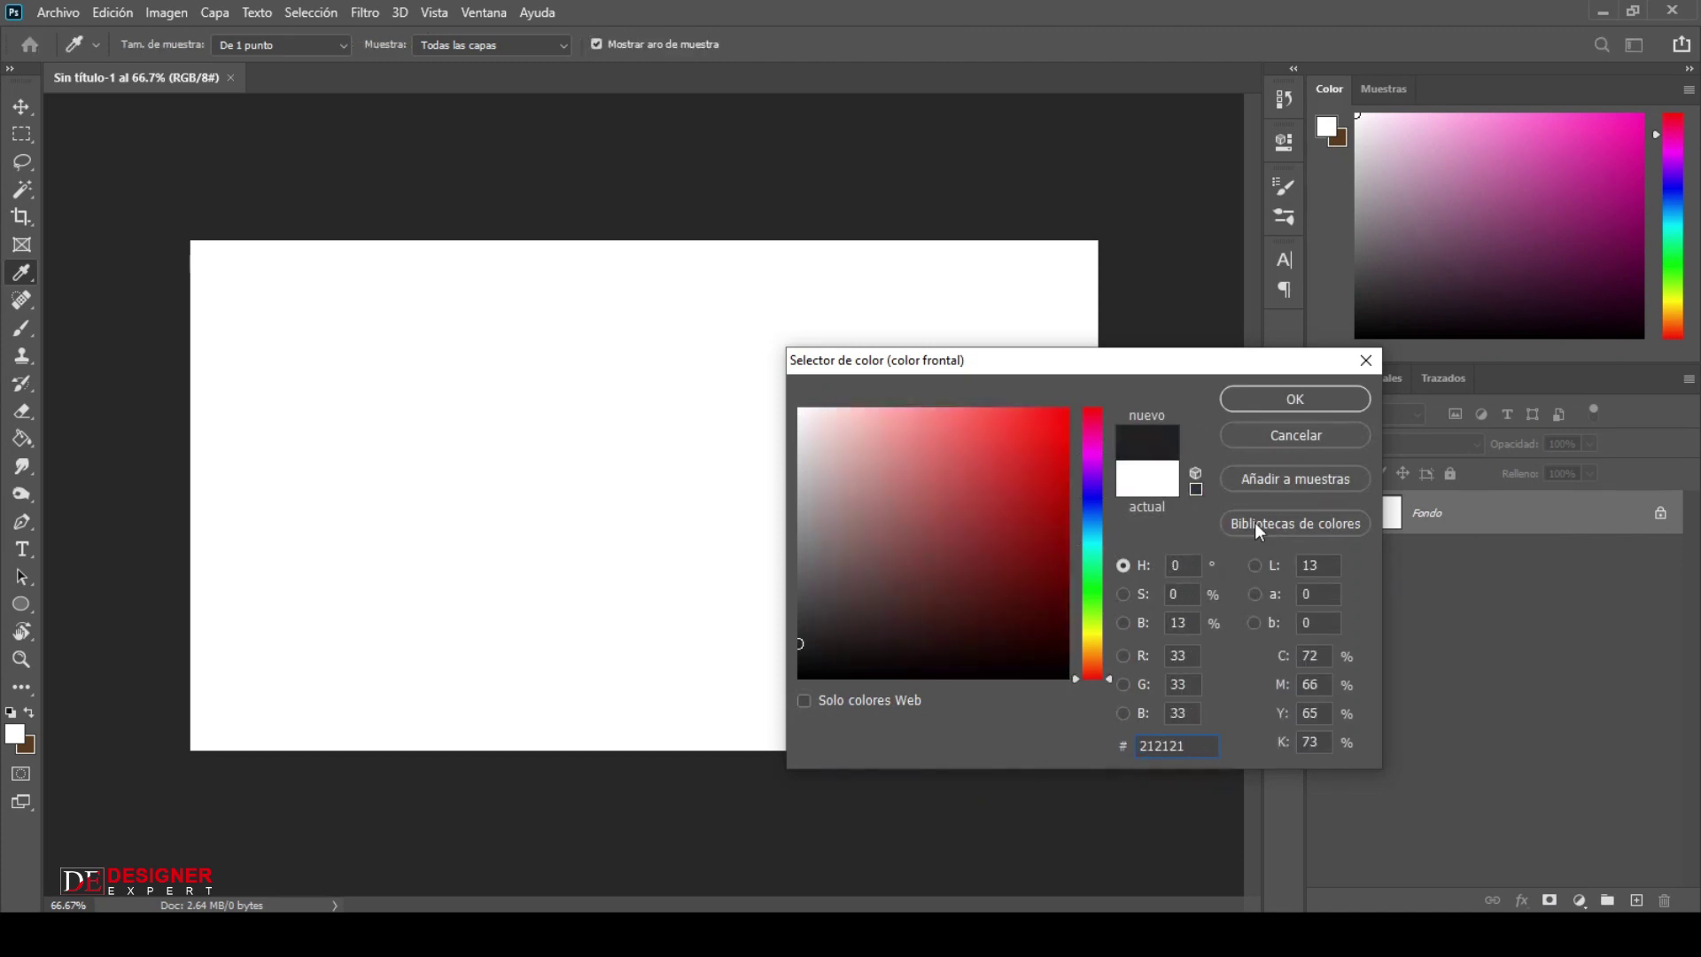
click(1267, 395)
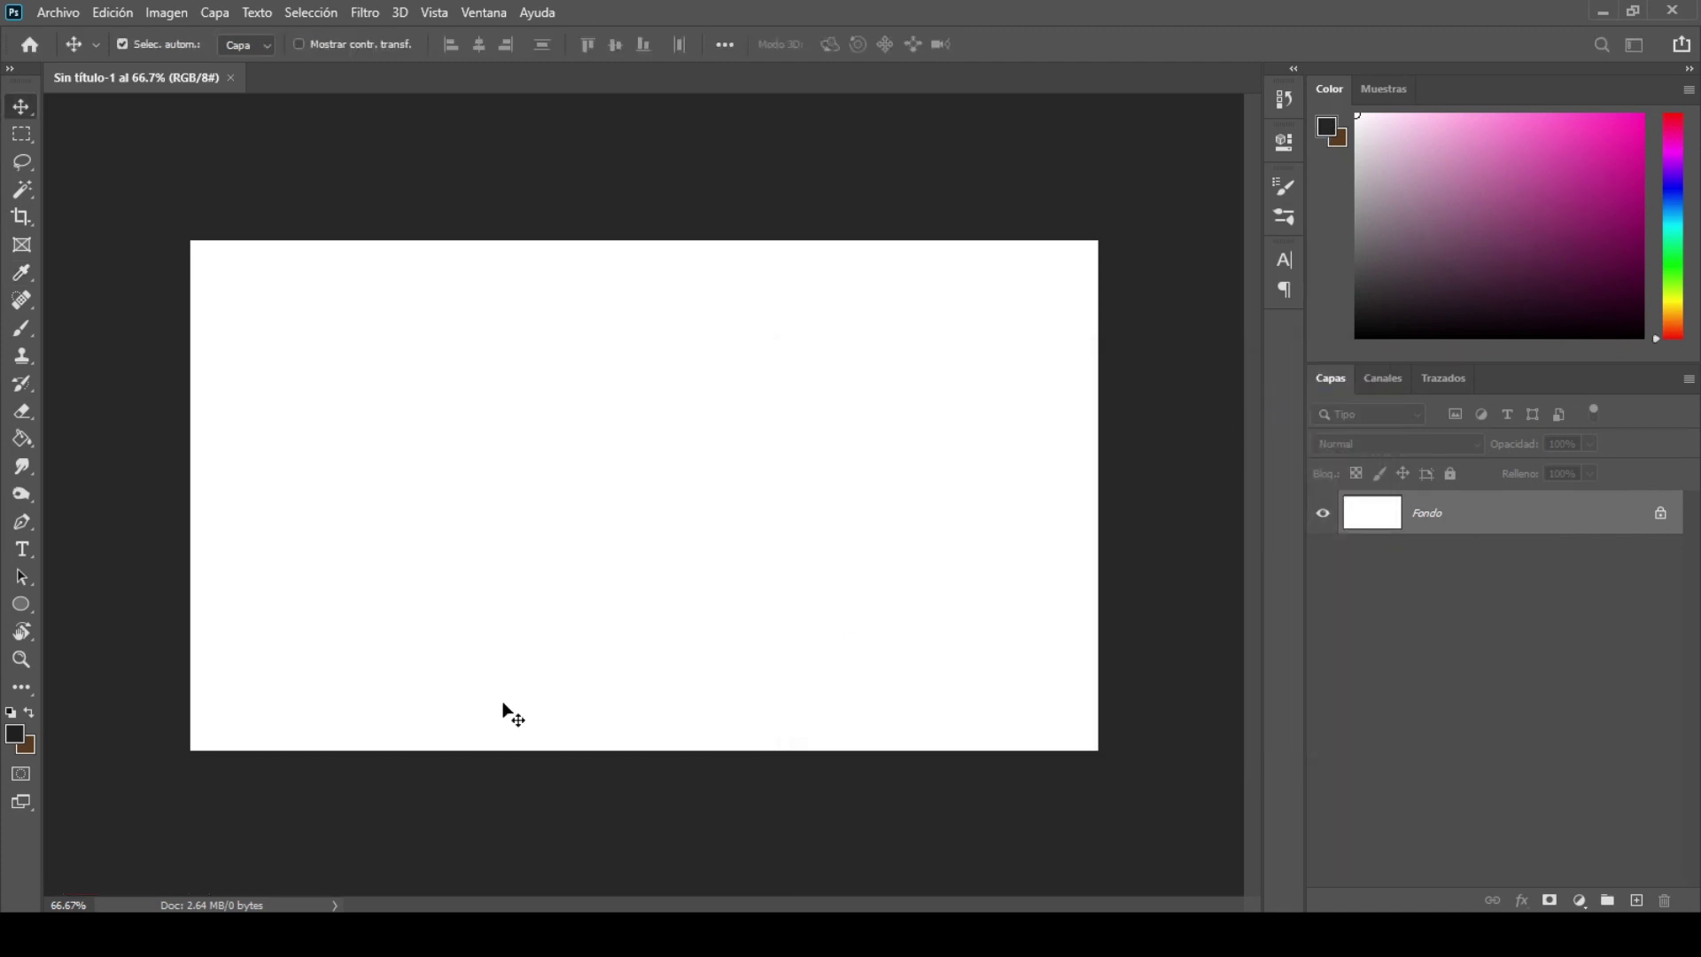
click(27, 749)
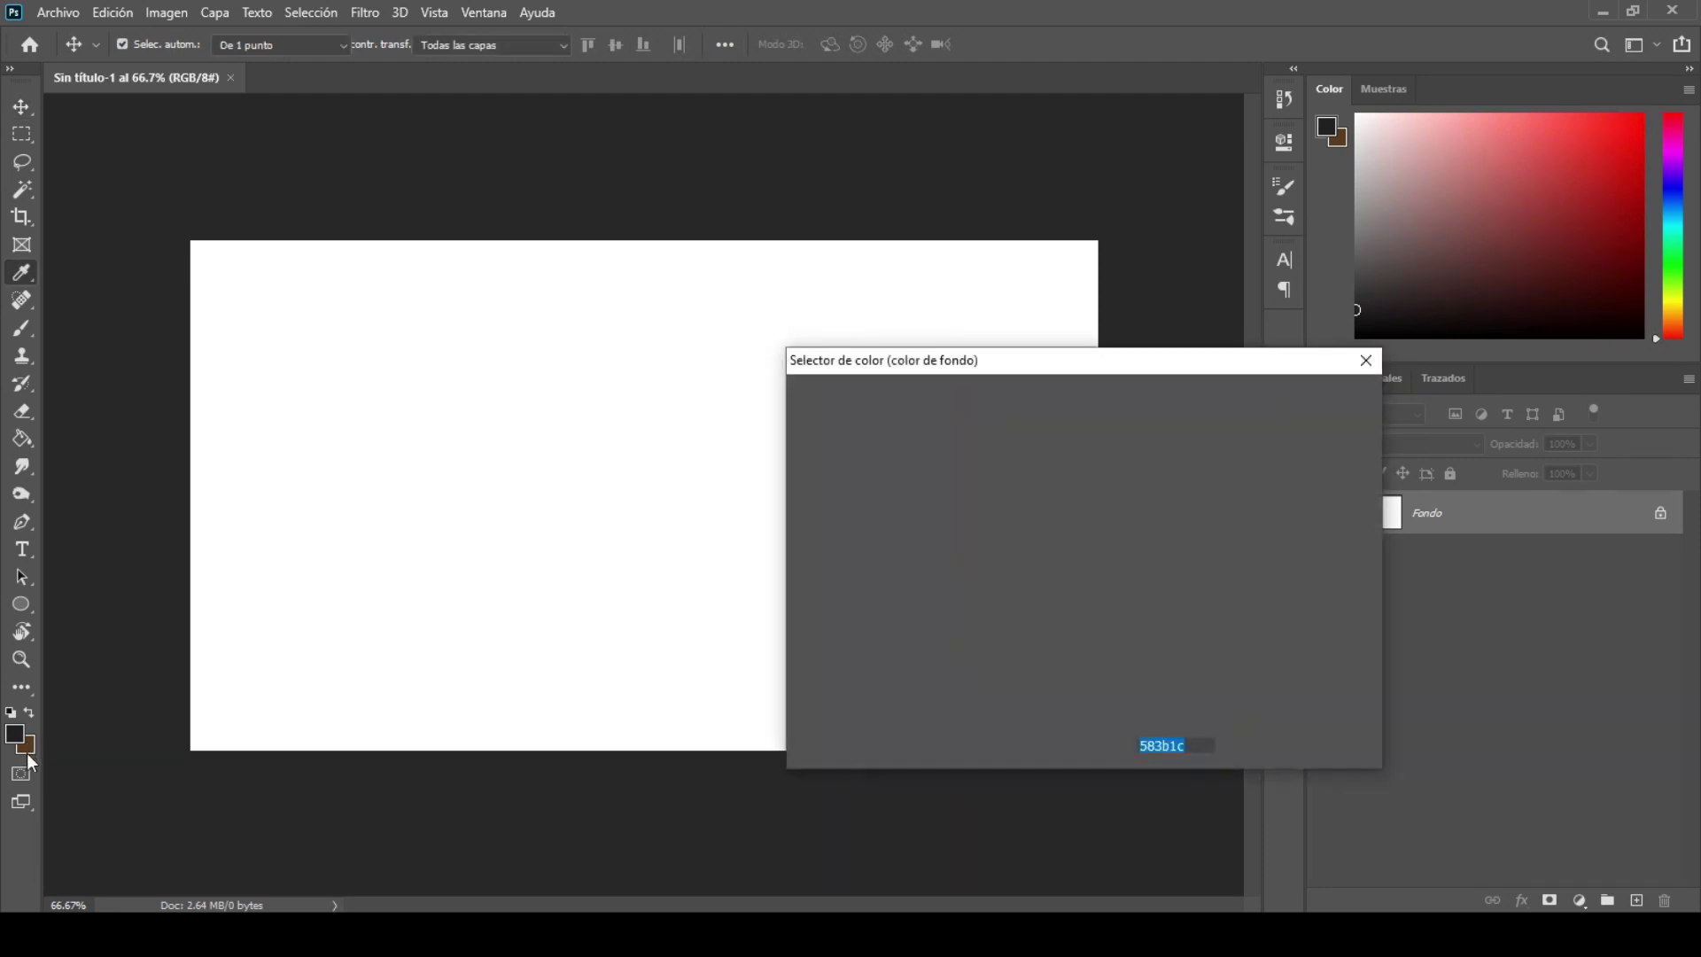
text(00000)
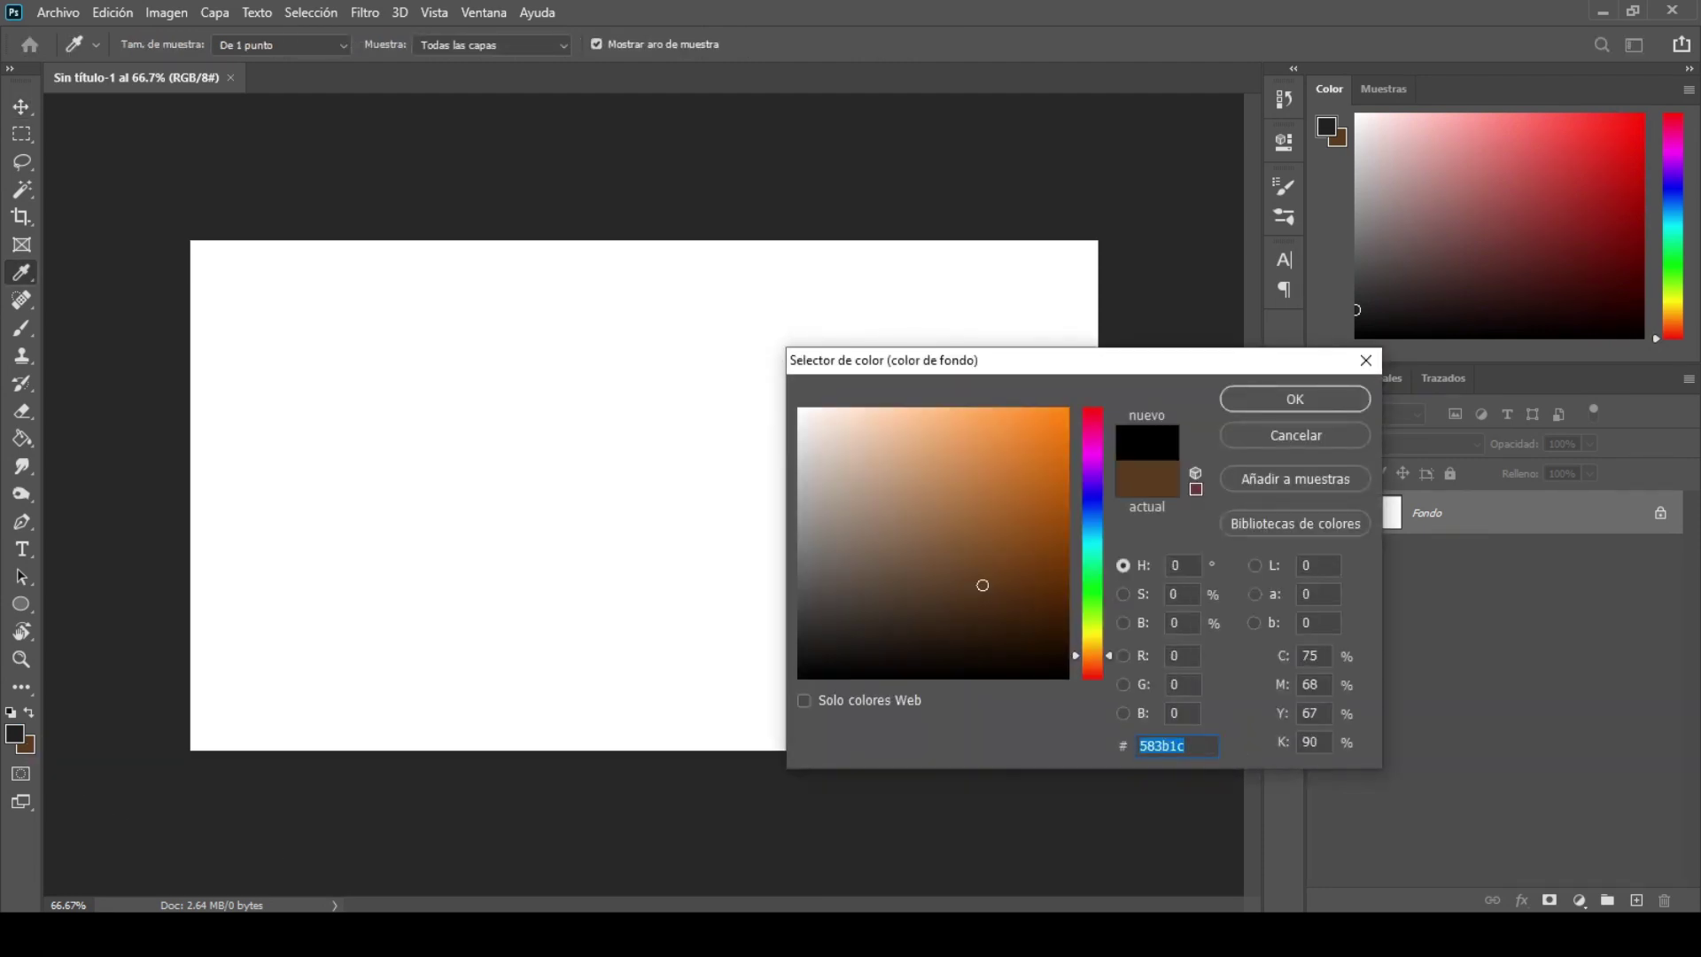
text(v)
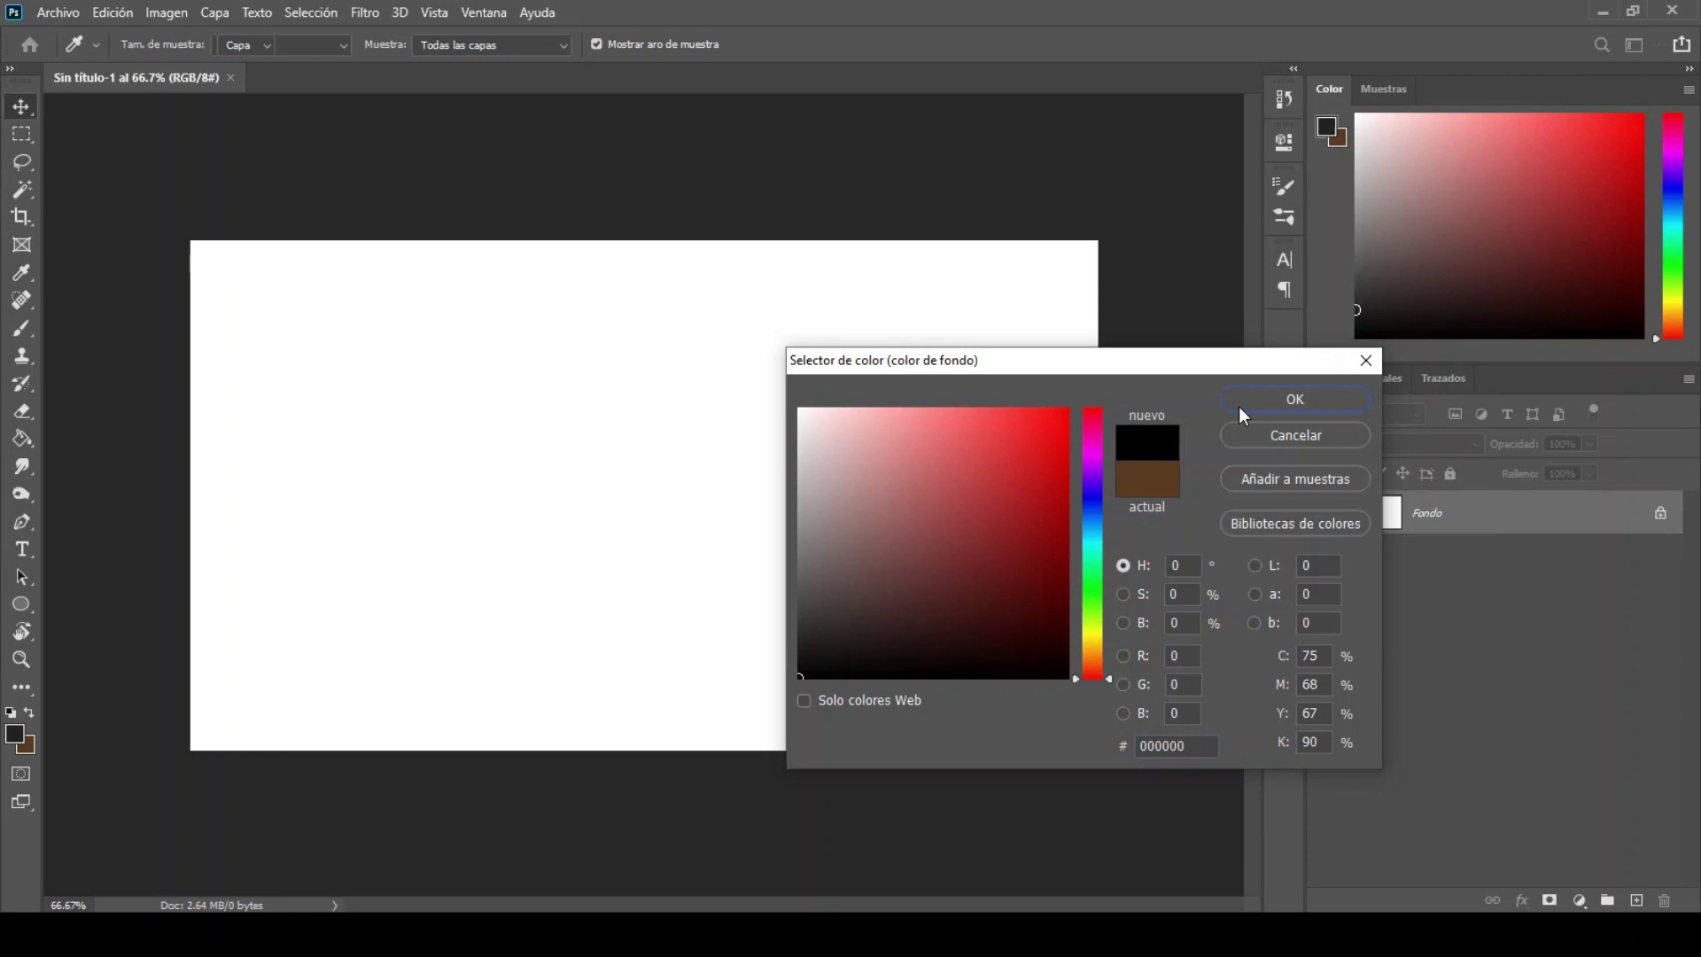
click(1239, 406)
Fill the background layer with a radial Foreground to Background gradient running from the canvas centre to its upper-right corner.
click(9, 442)
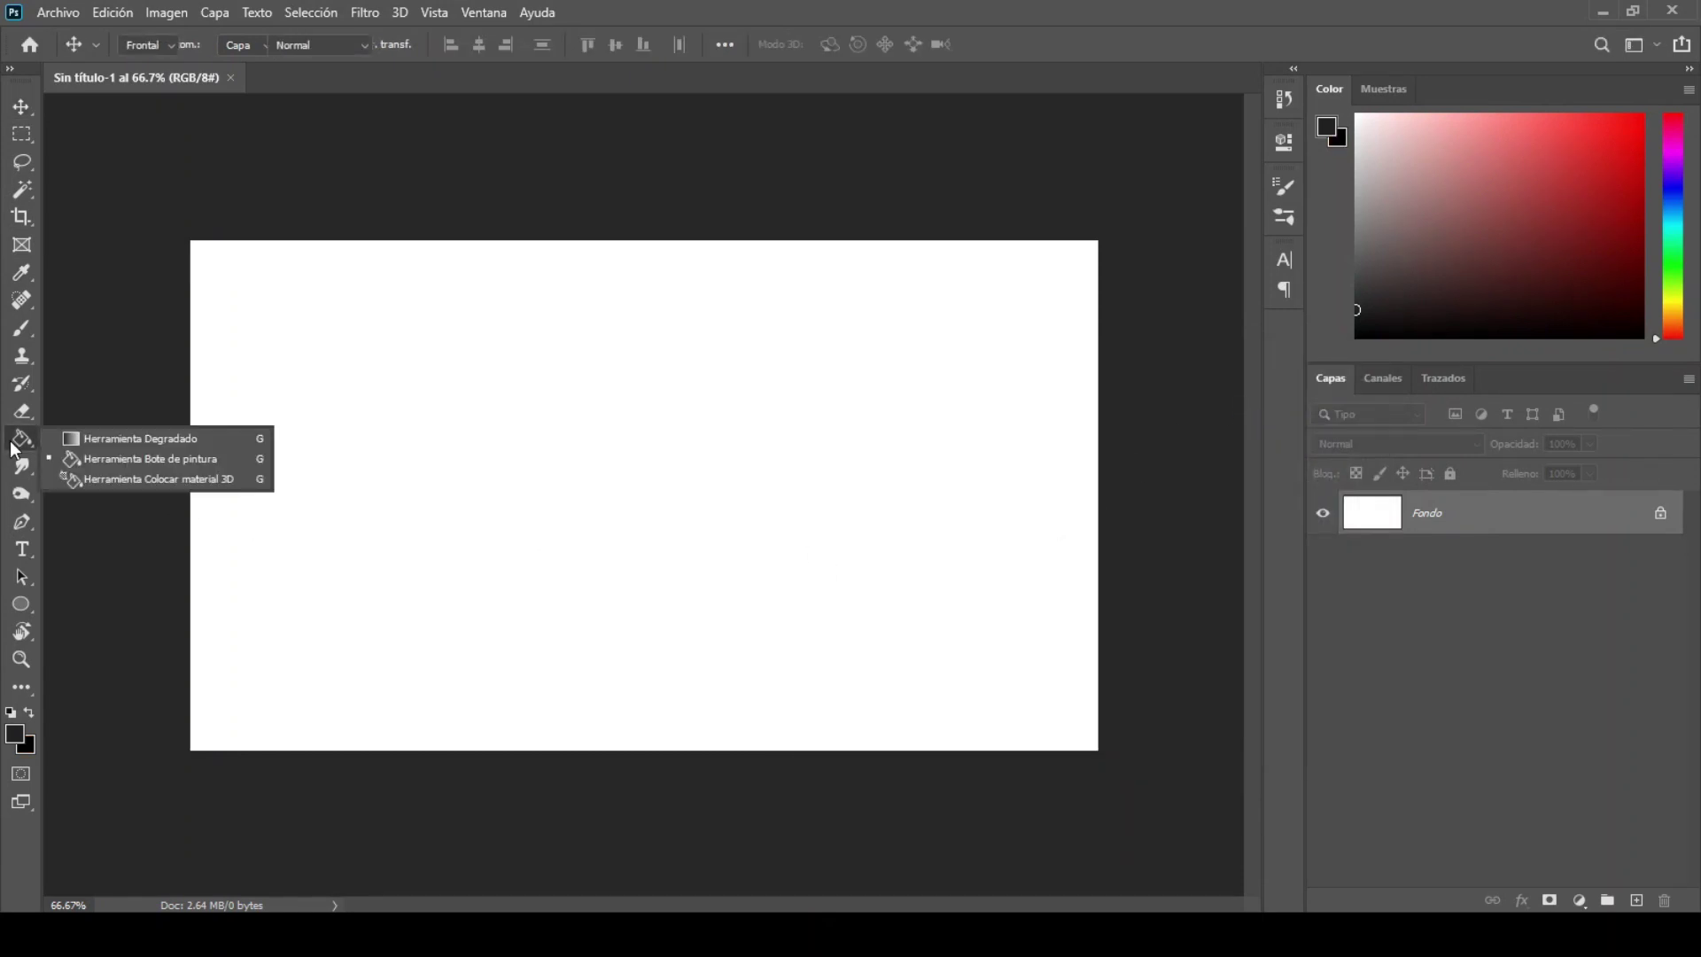
click(136, 437)
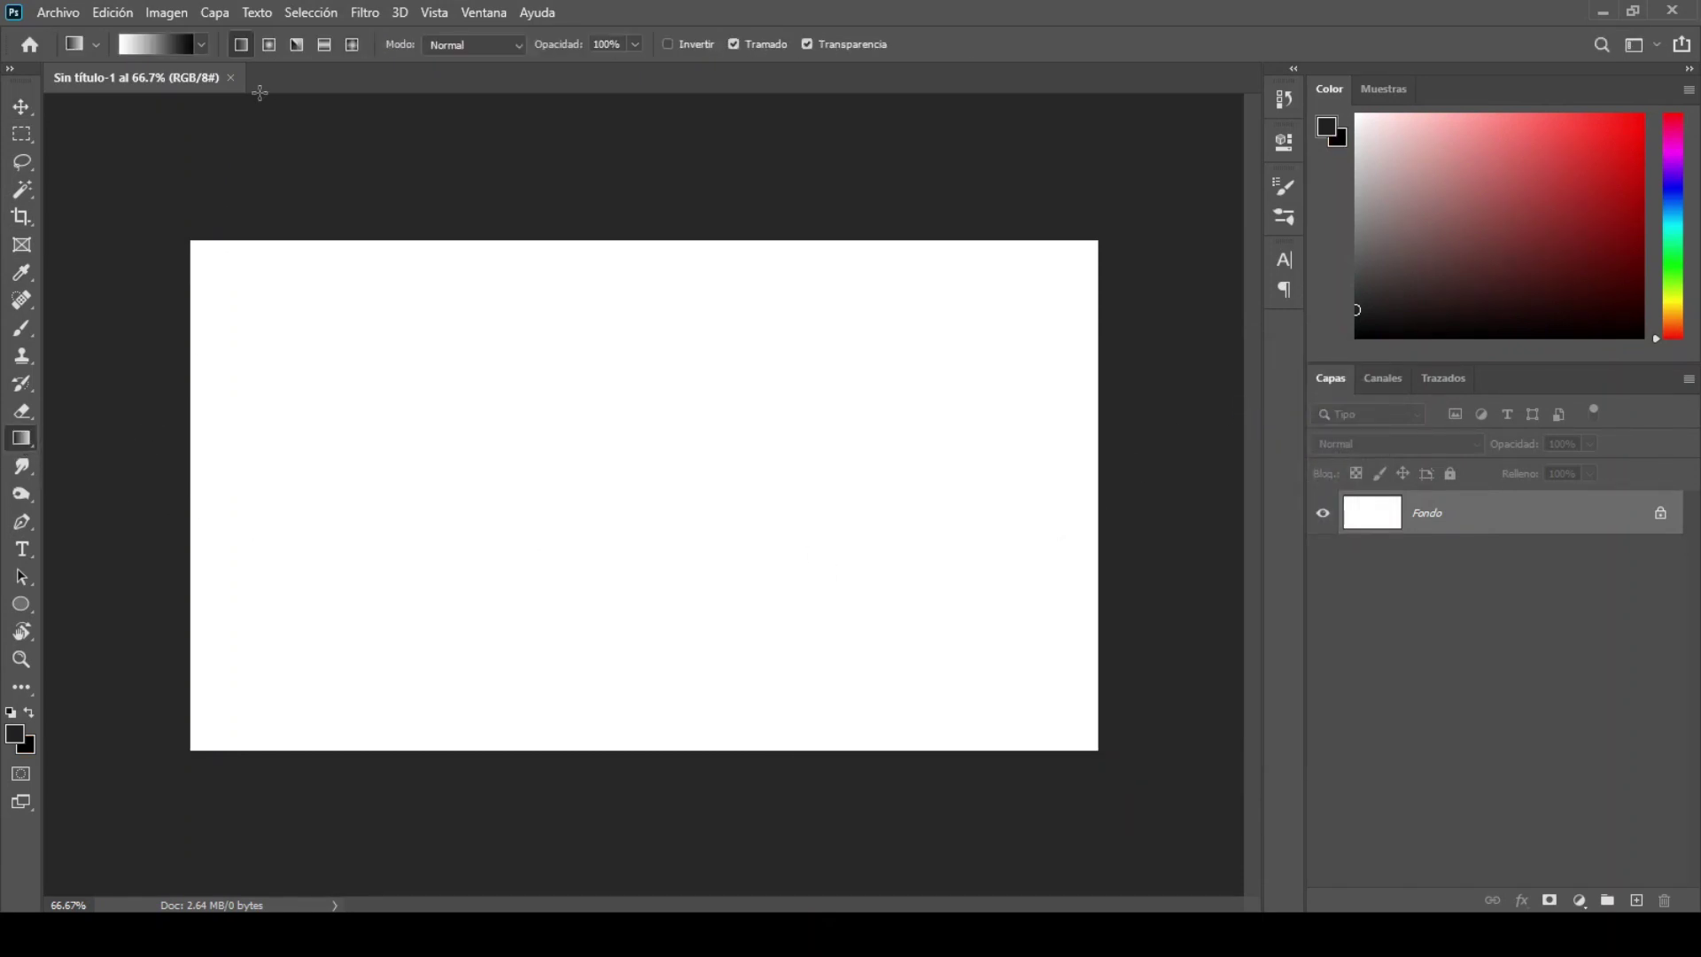
click(174, 40)
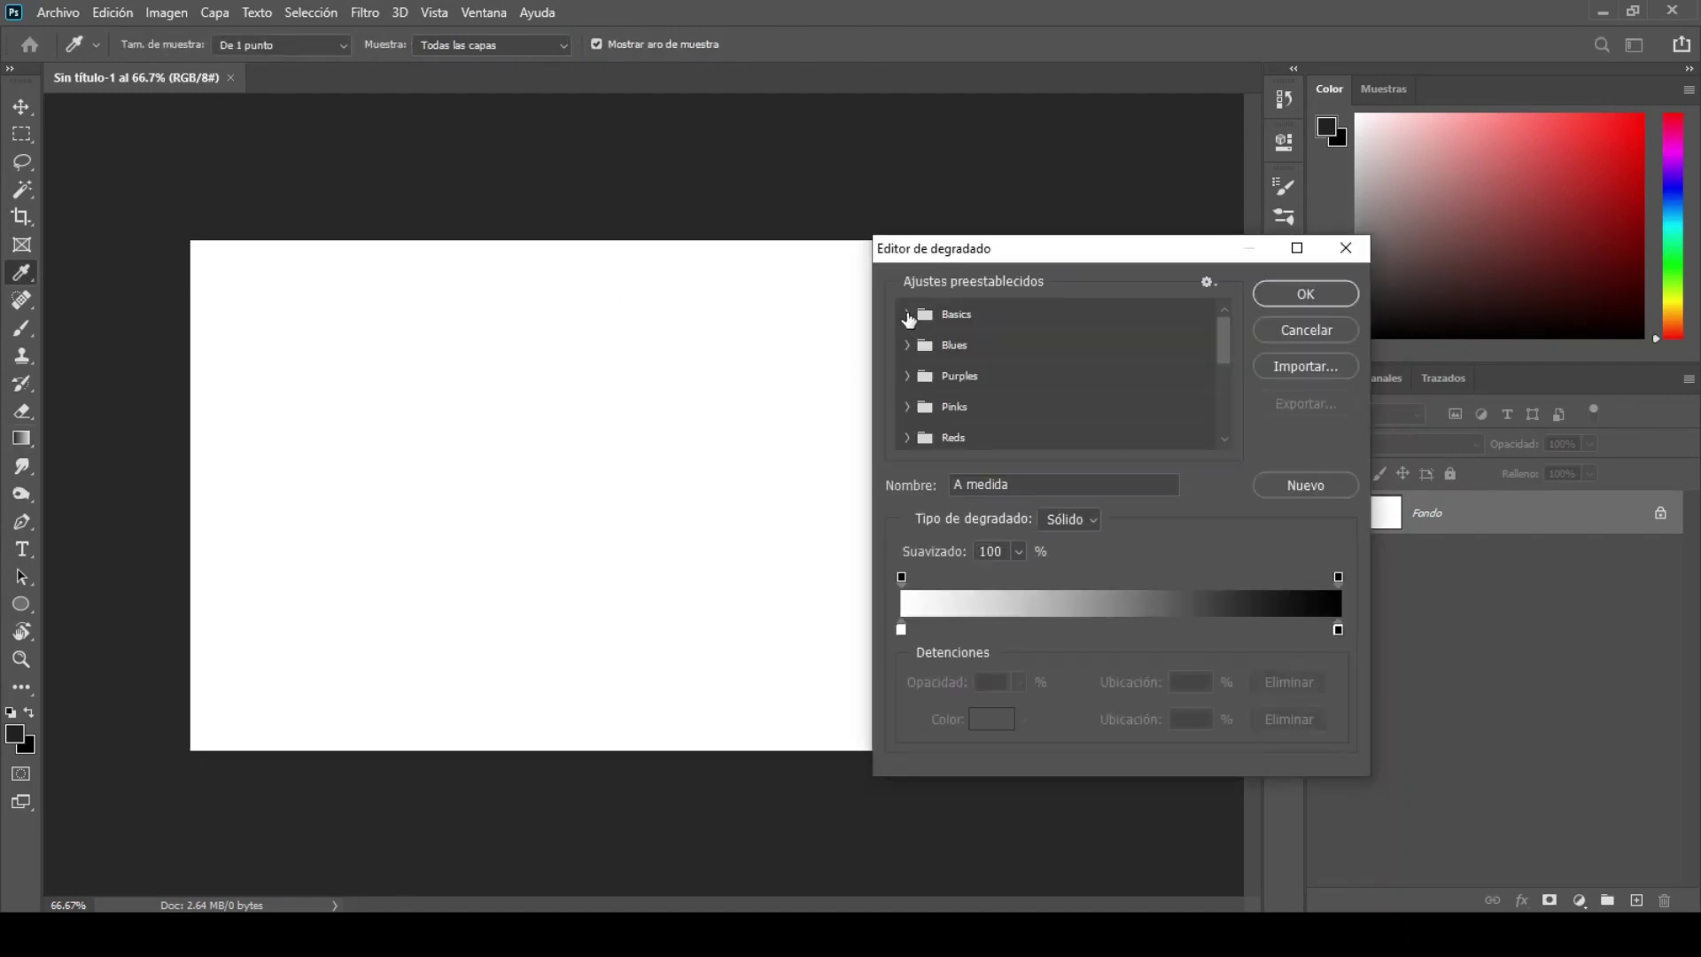
click(908, 314)
click(930, 344)
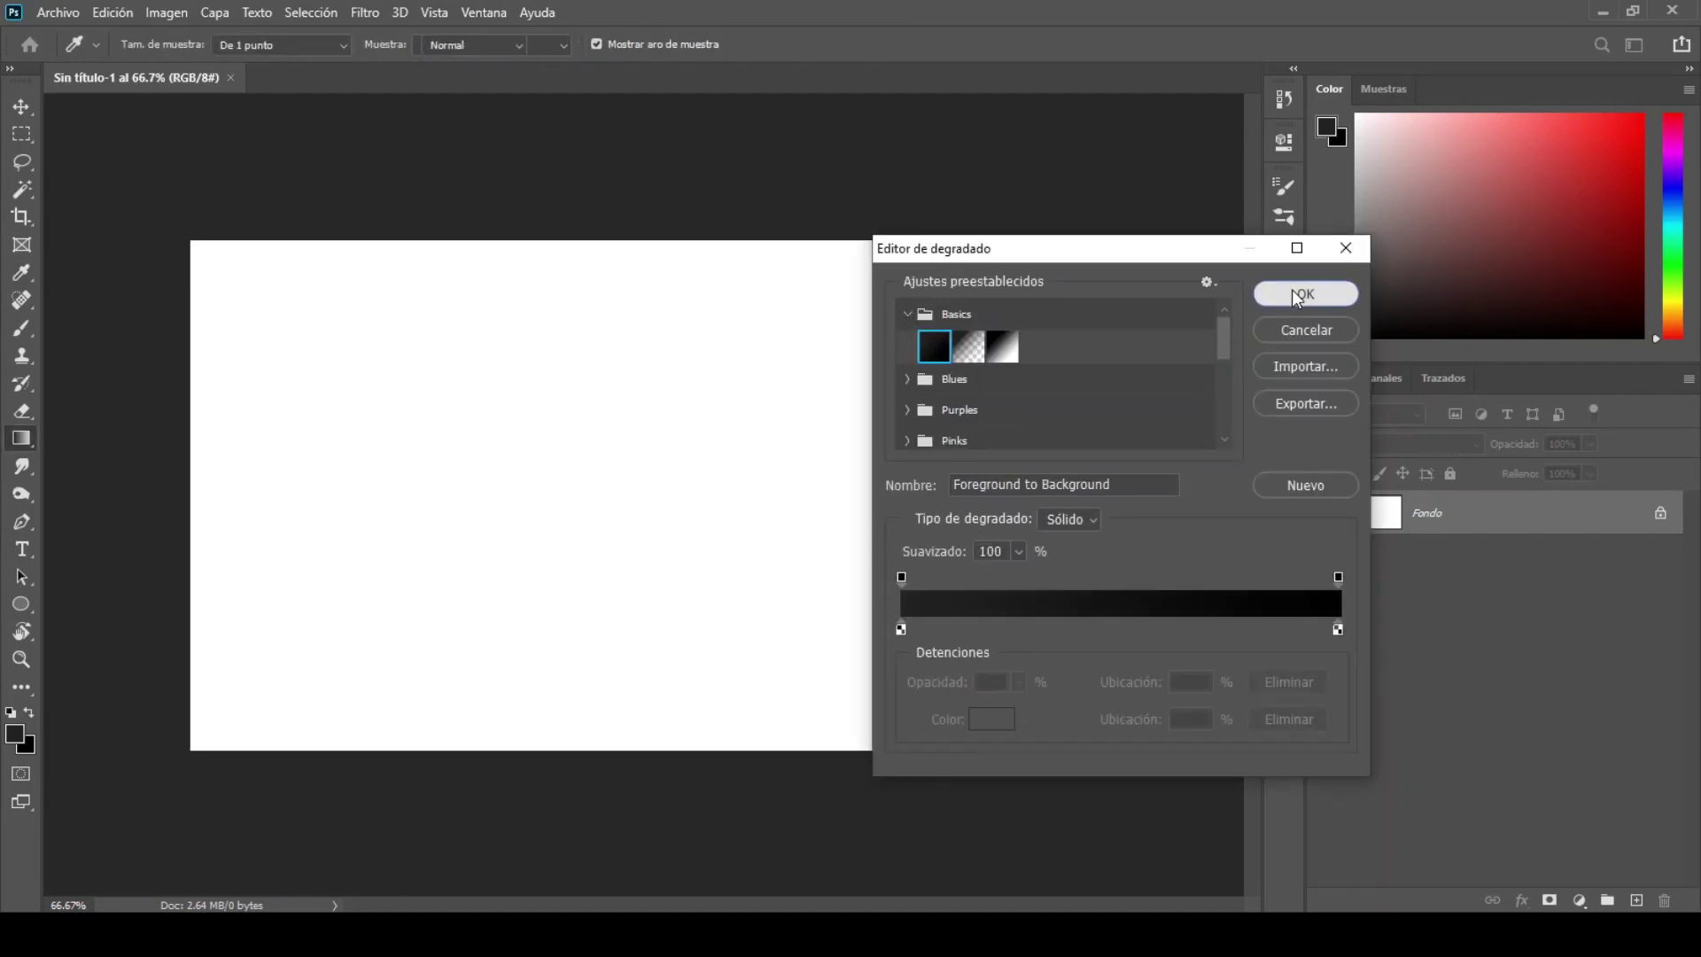
click(1292, 292)
drag(642, 493, 1108, 234)
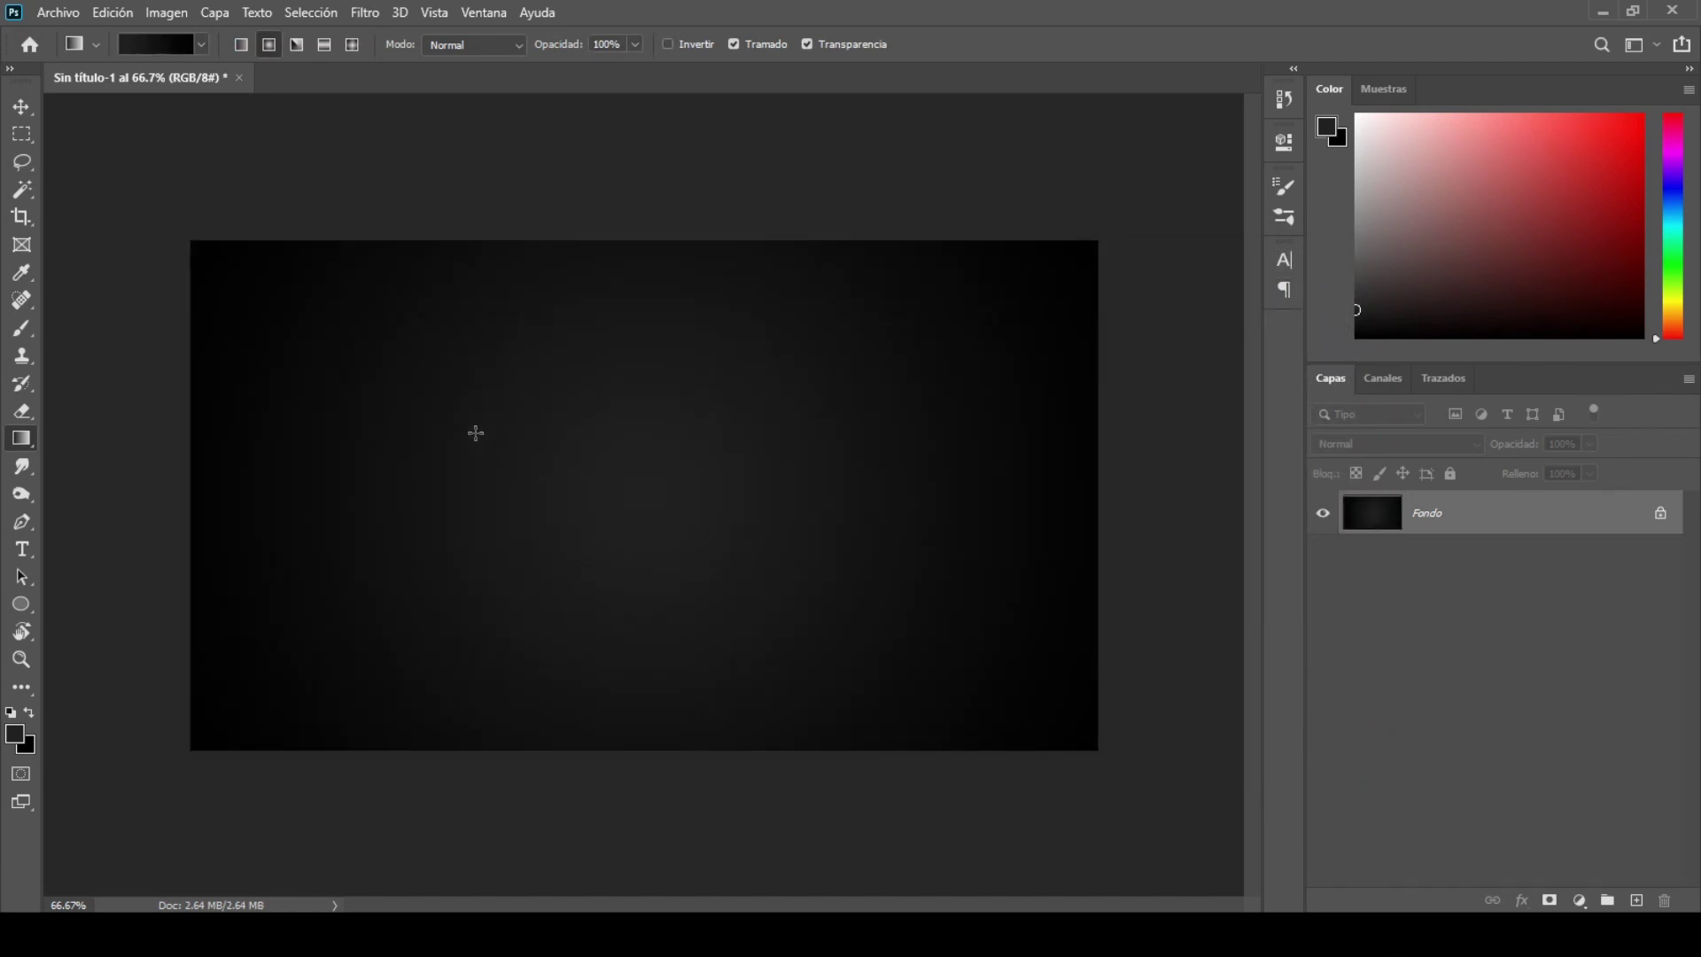
Add the text "vistosa" on a new text layer across the canvas.
click(23, 549)
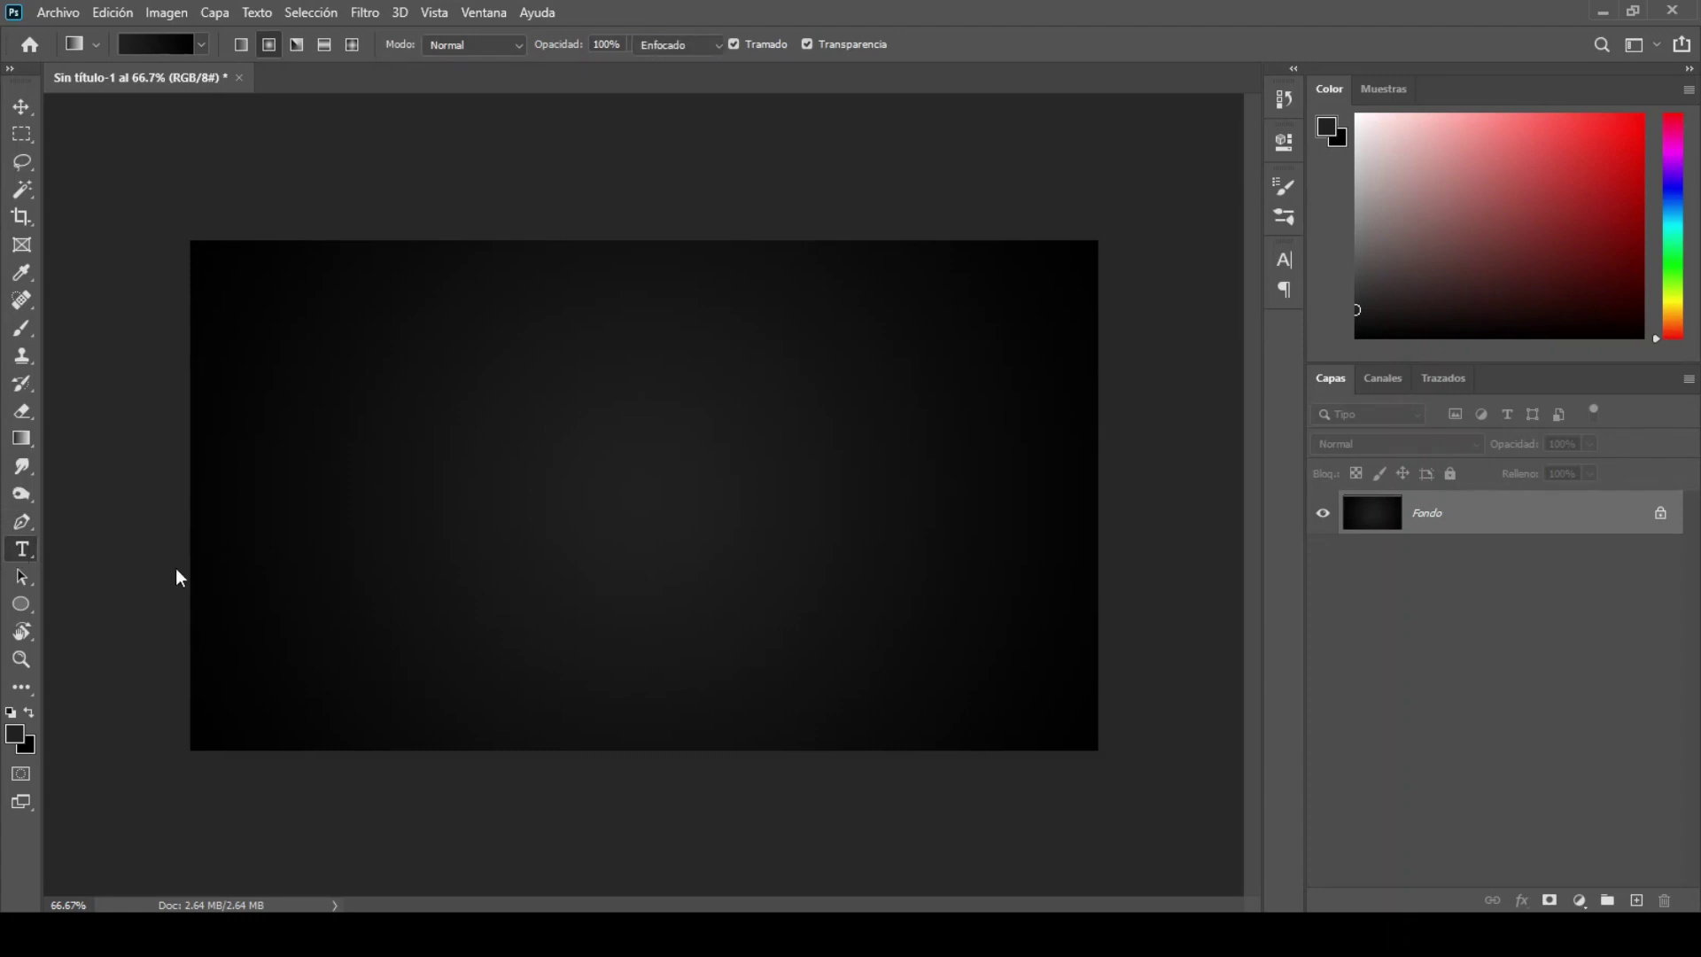
click(300, 529)
text(vistoso)
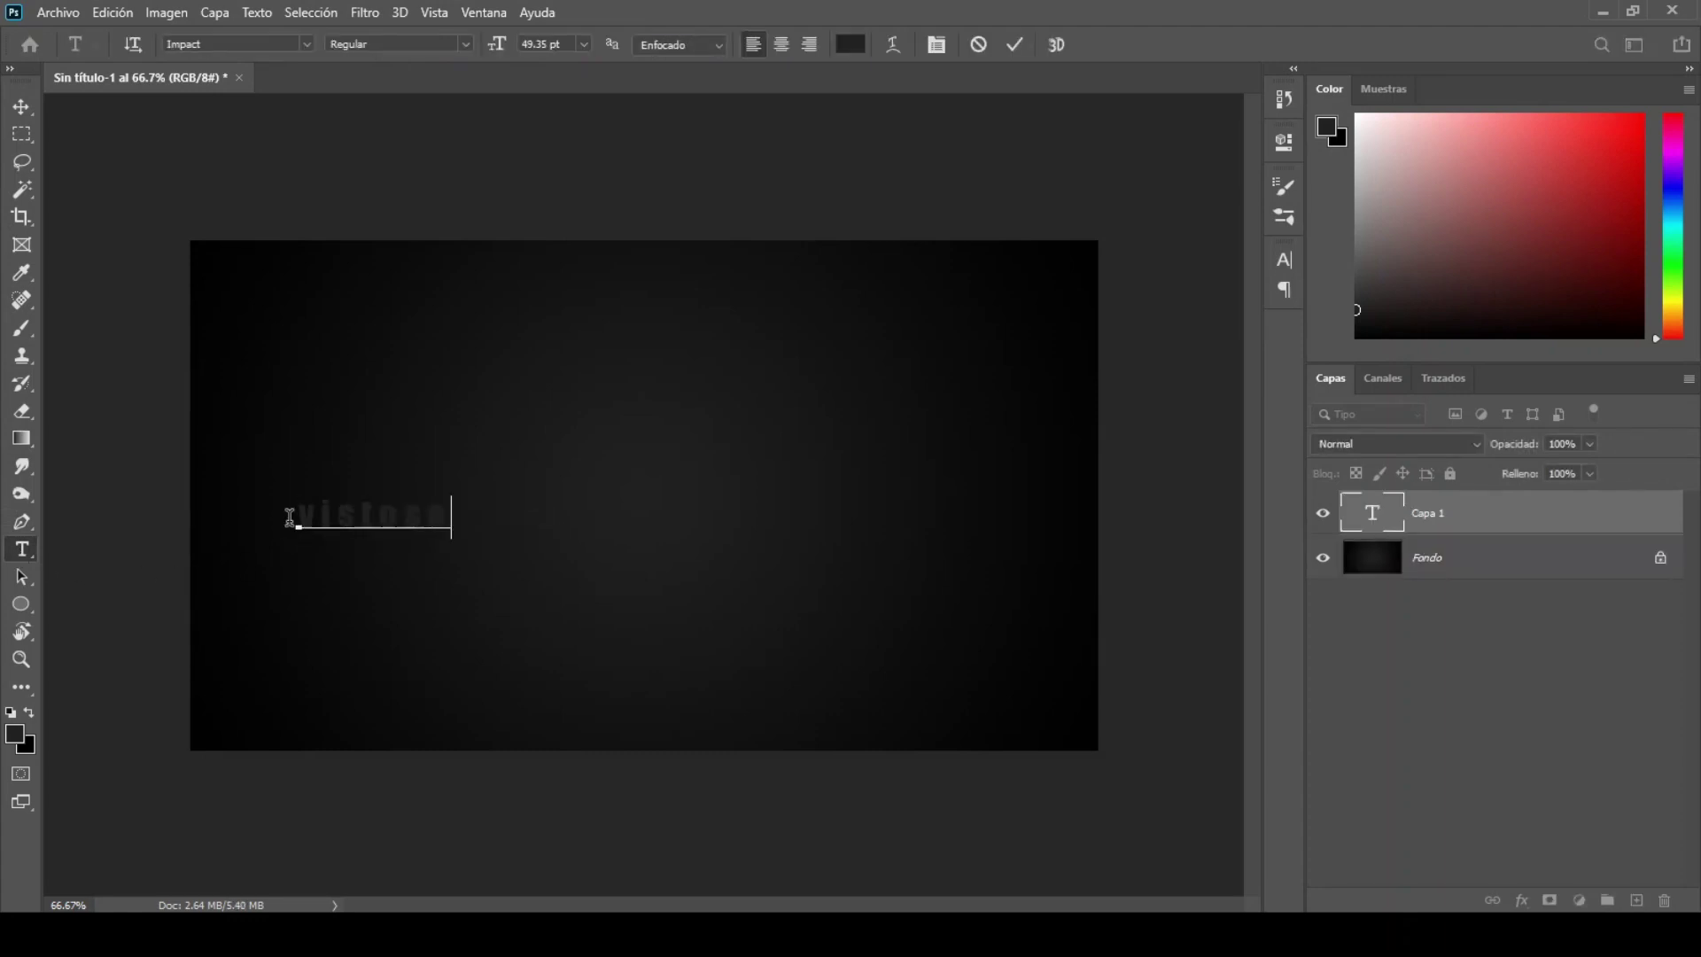
click(21, 106)
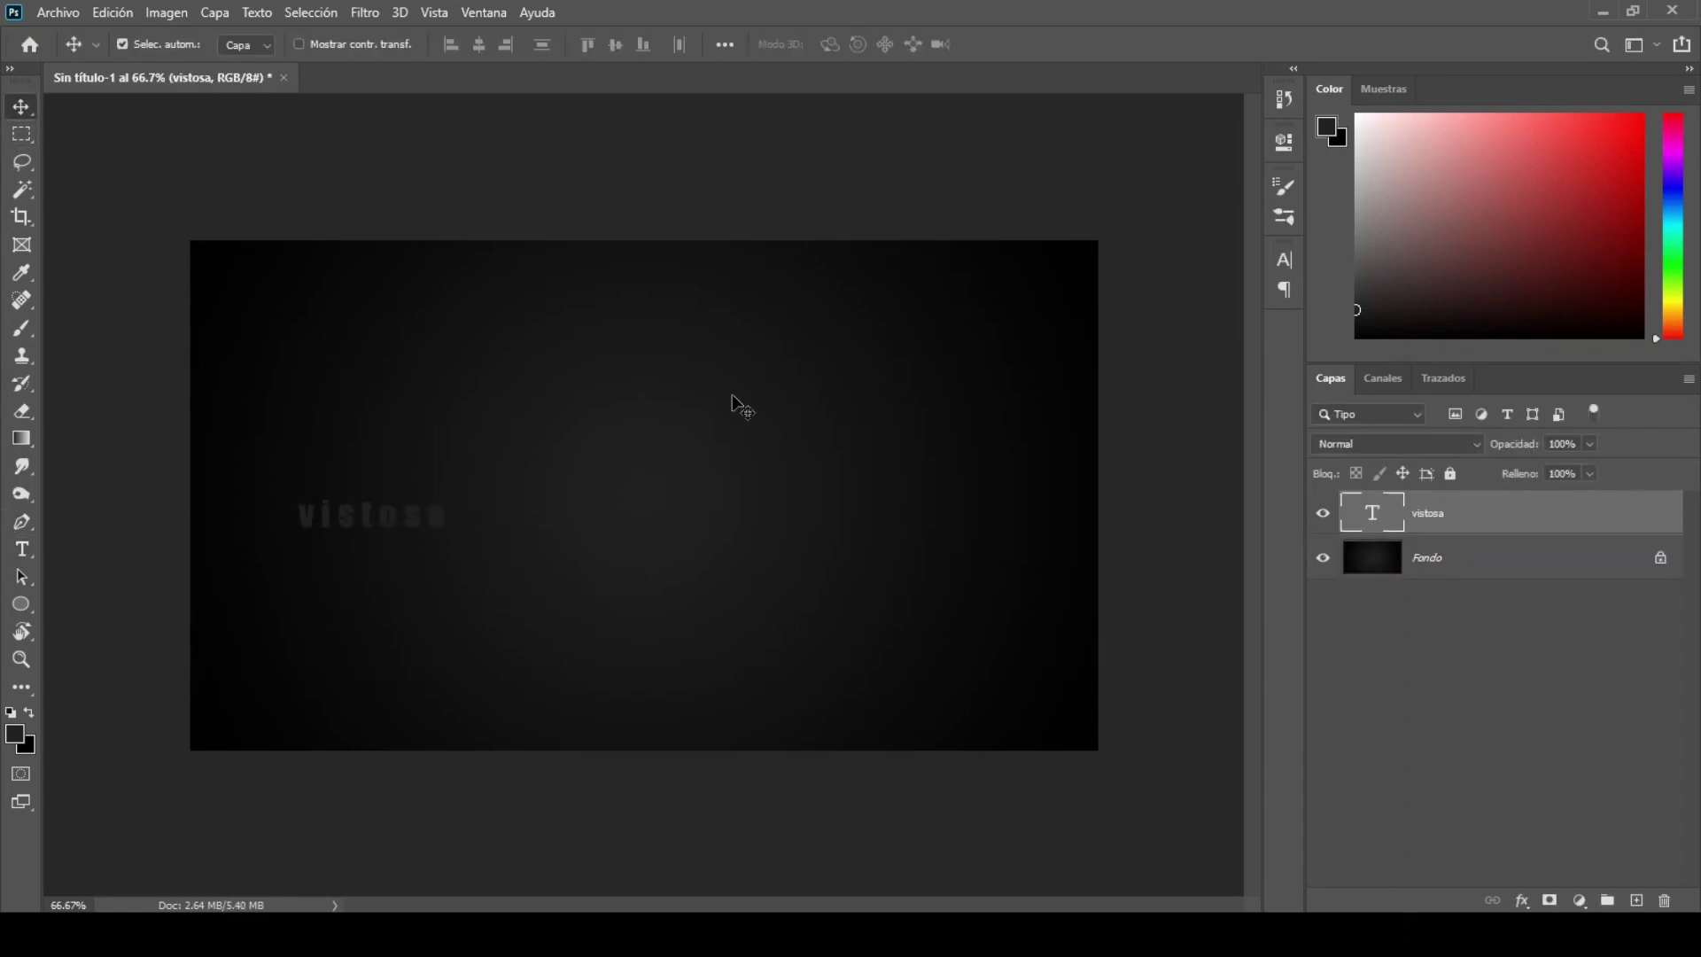
Set the text colour to #f4edd2 and the font size to 250 pt.
click(1293, 262)
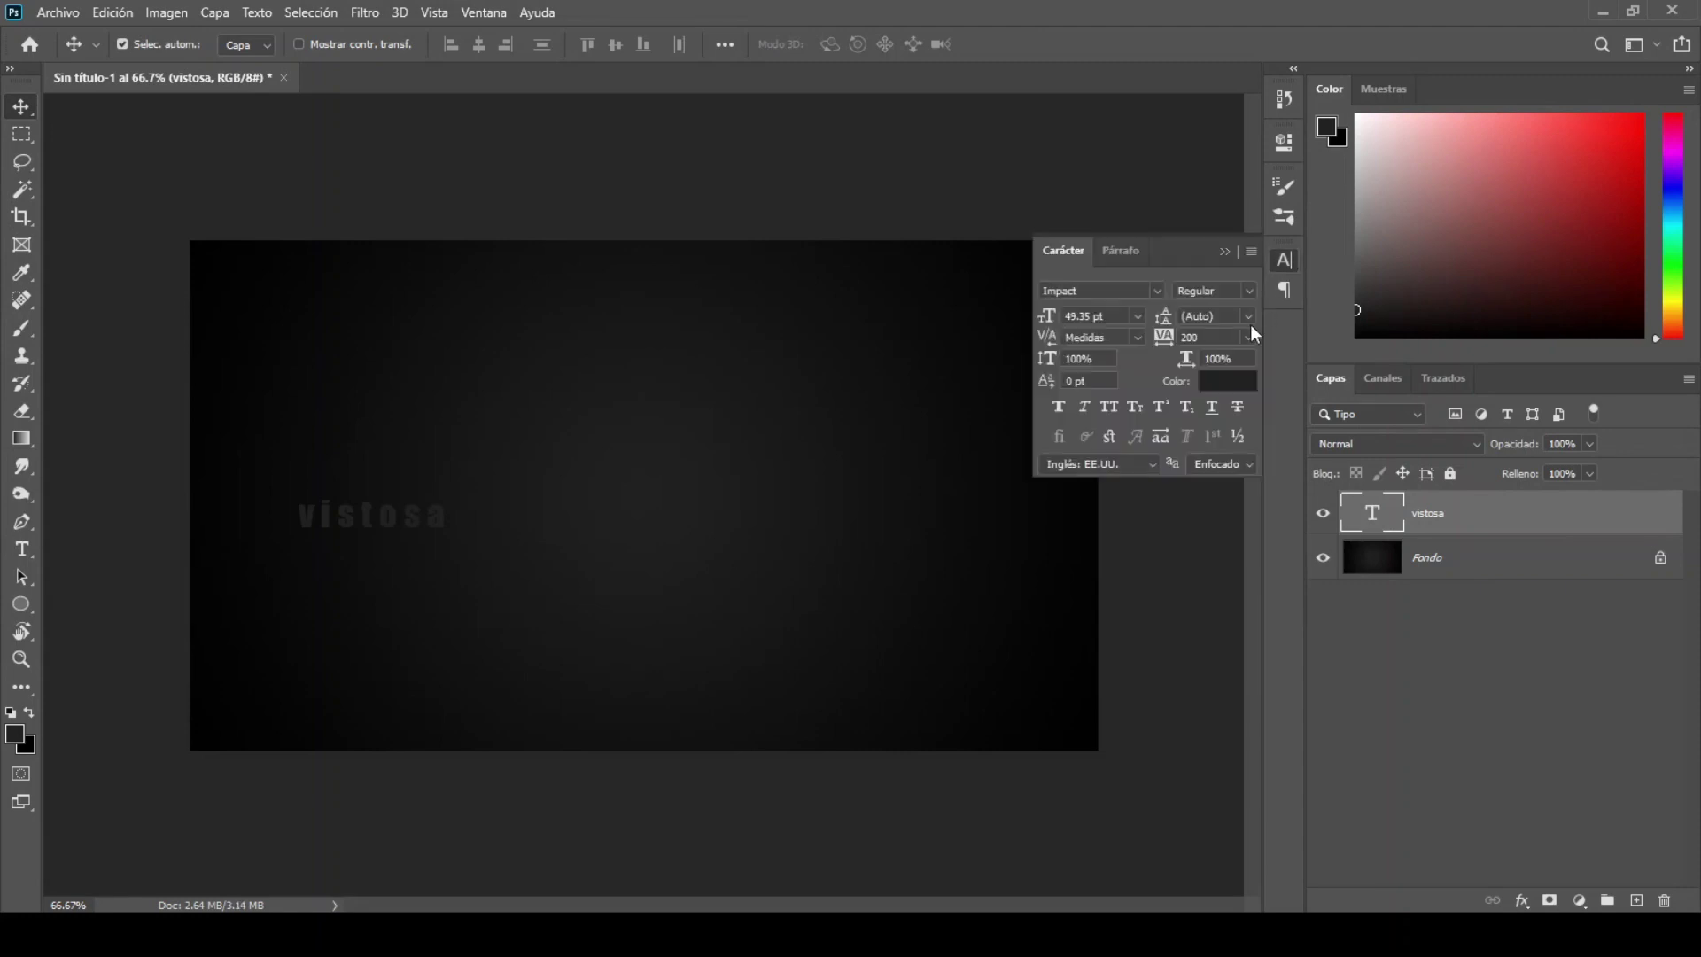
click(1230, 385)
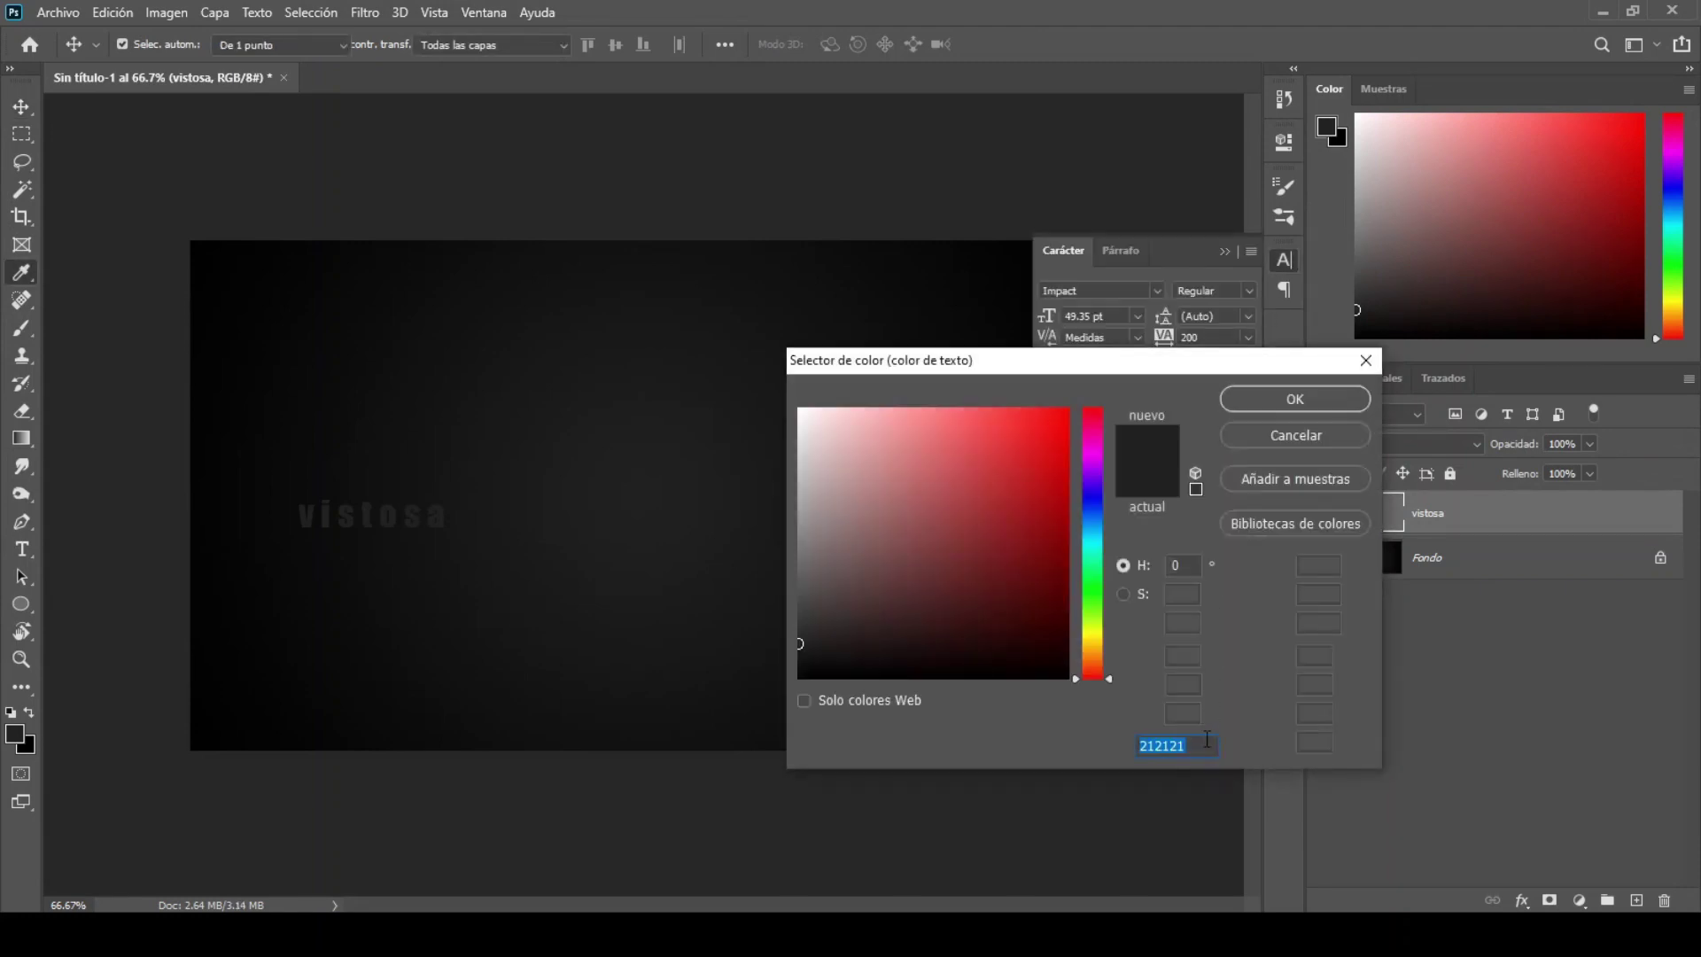
text(f4edd2)
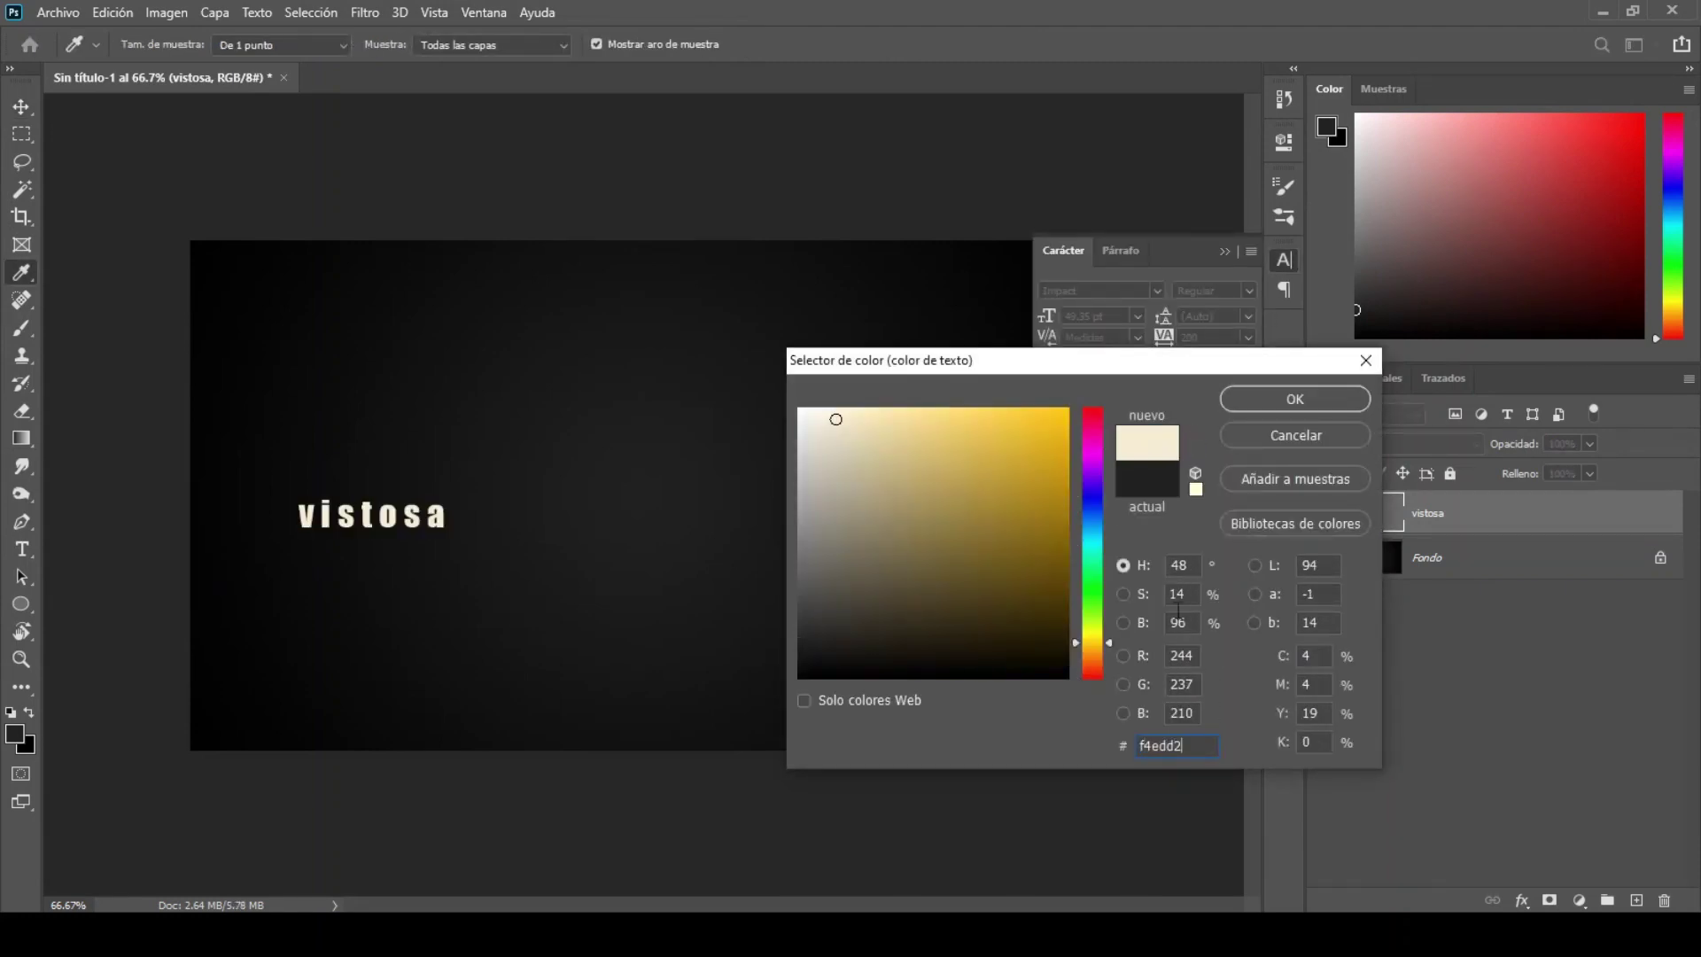
click(1249, 402)
double_click(1092, 312)
text(250)
key(Return)
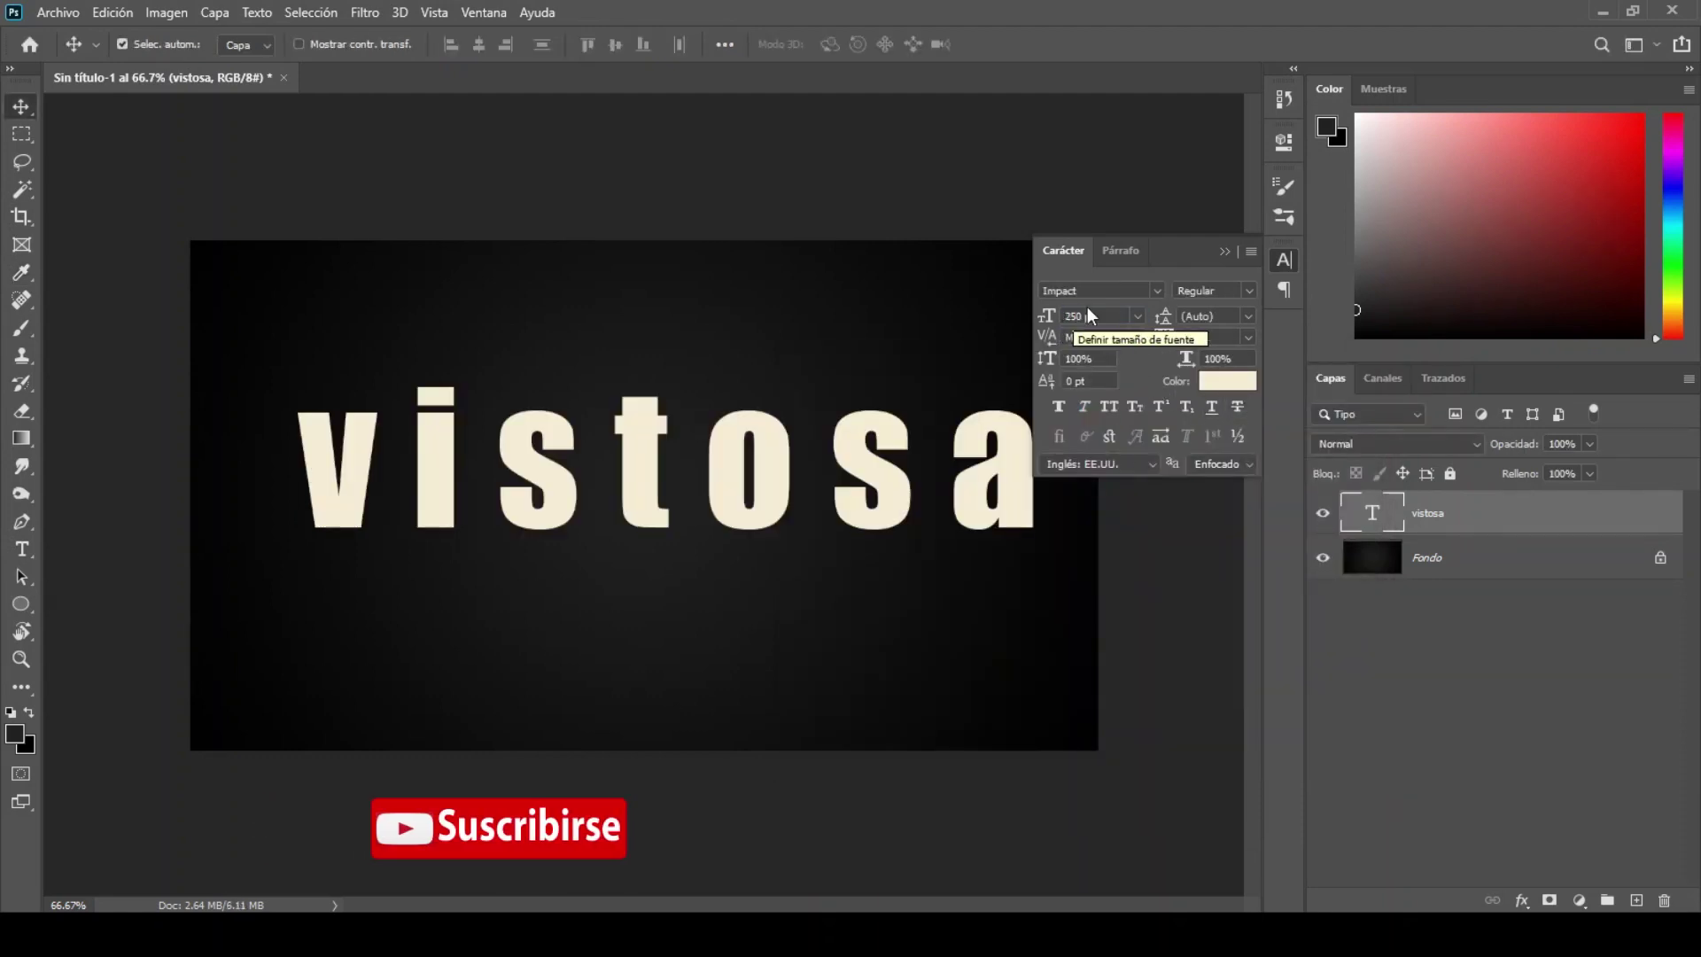
Change the text font to Junegull Regular in all caps with tracking 0.
click(1097, 290)
text(jun)
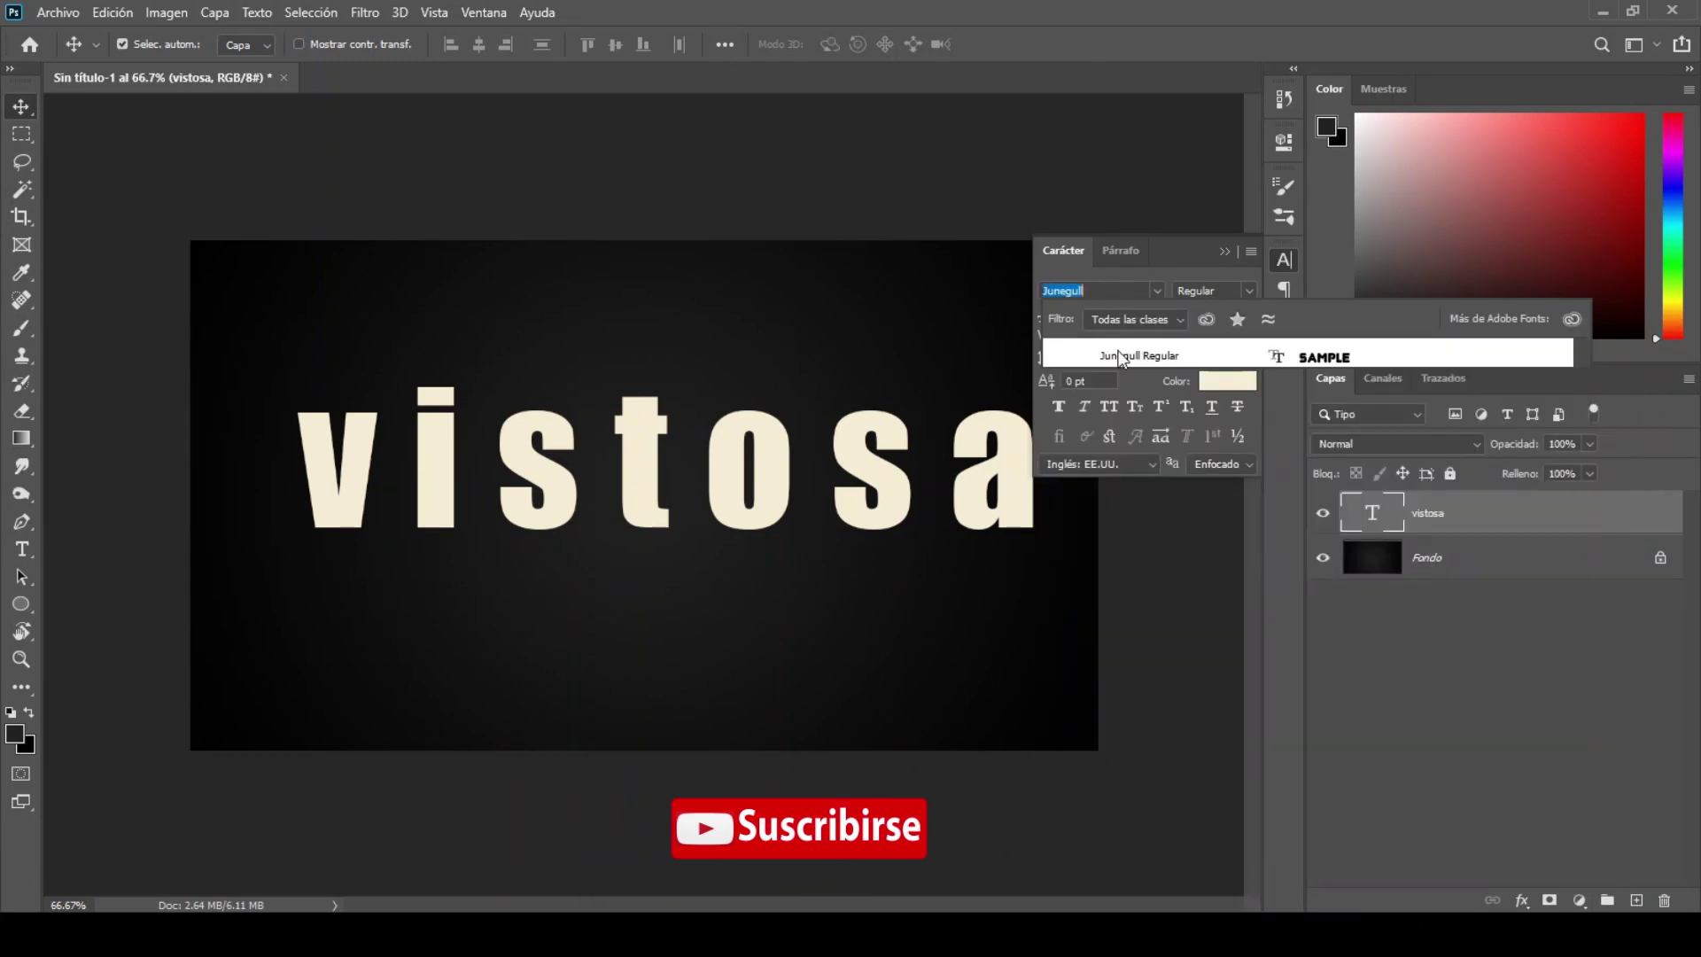
click(1118, 355)
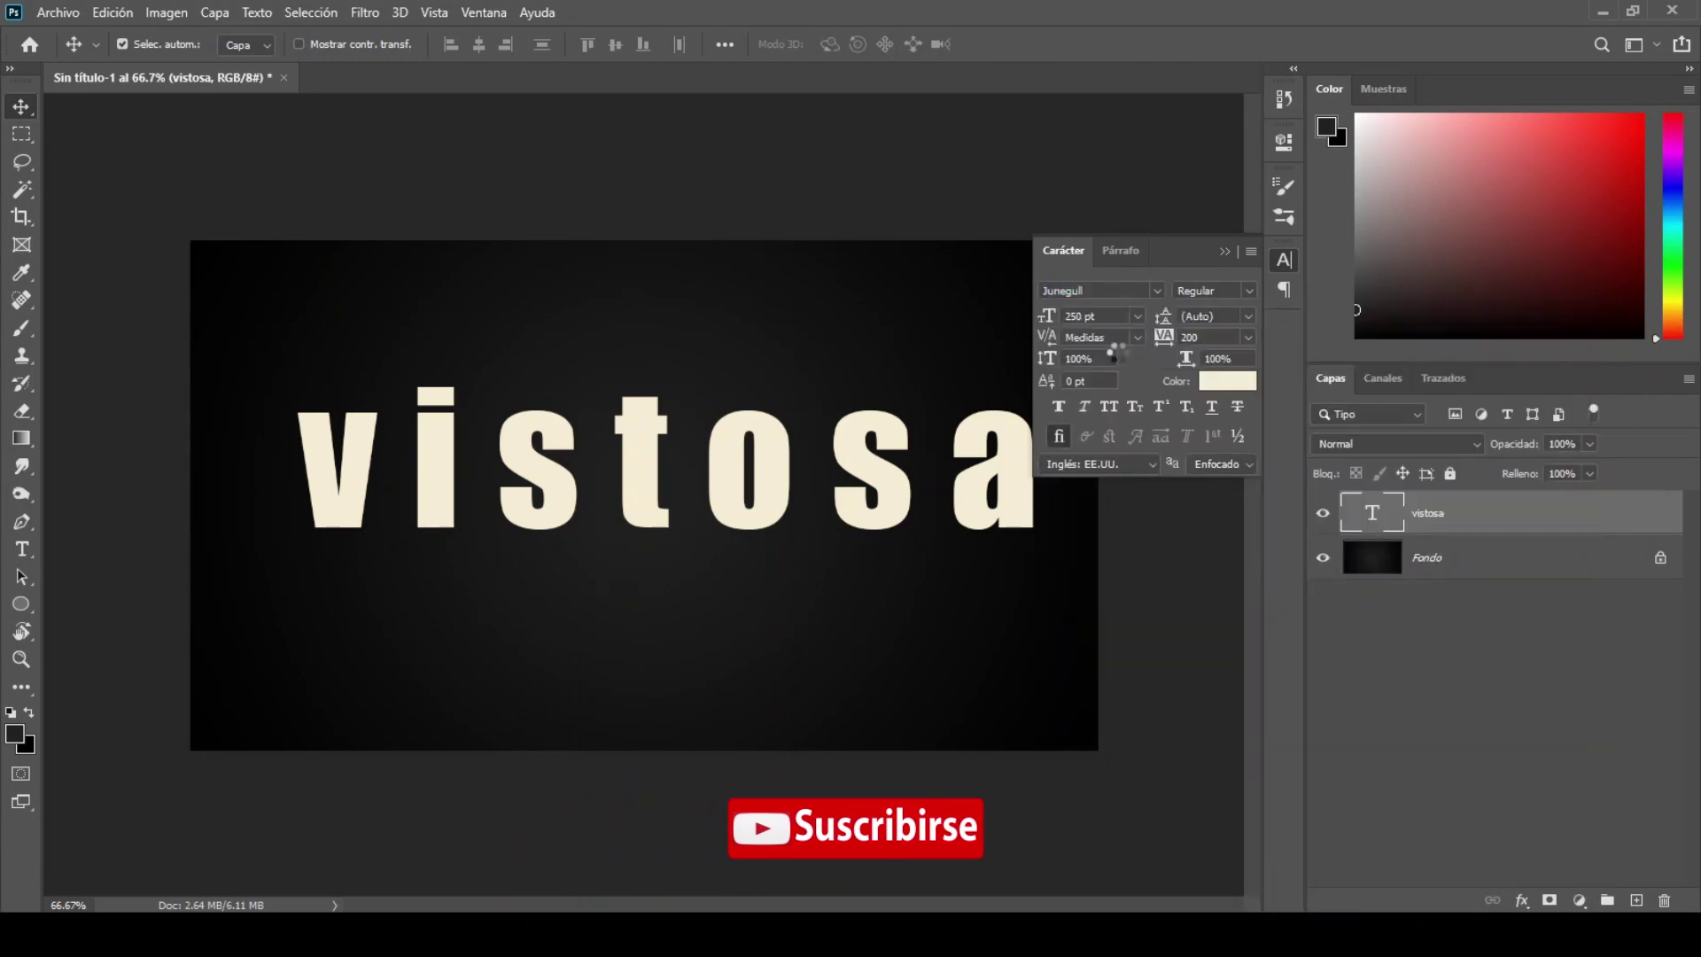
click(1111, 408)
double_click(1204, 339)
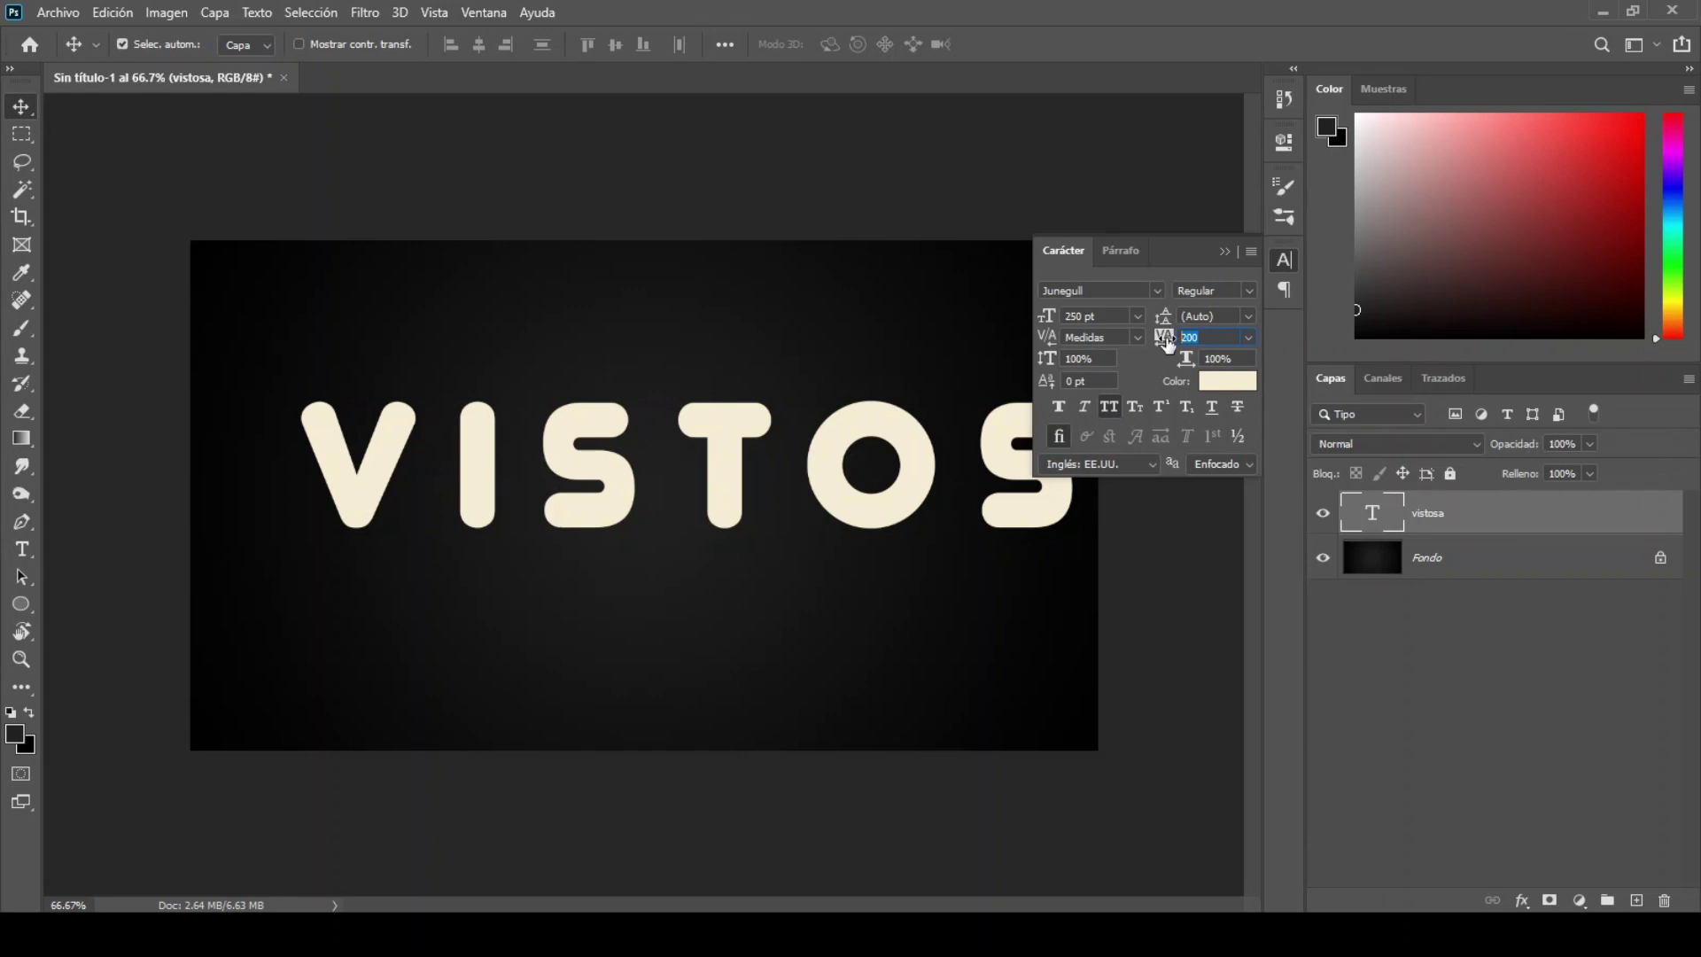
text(0)
key(Return)
click(1224, 252)
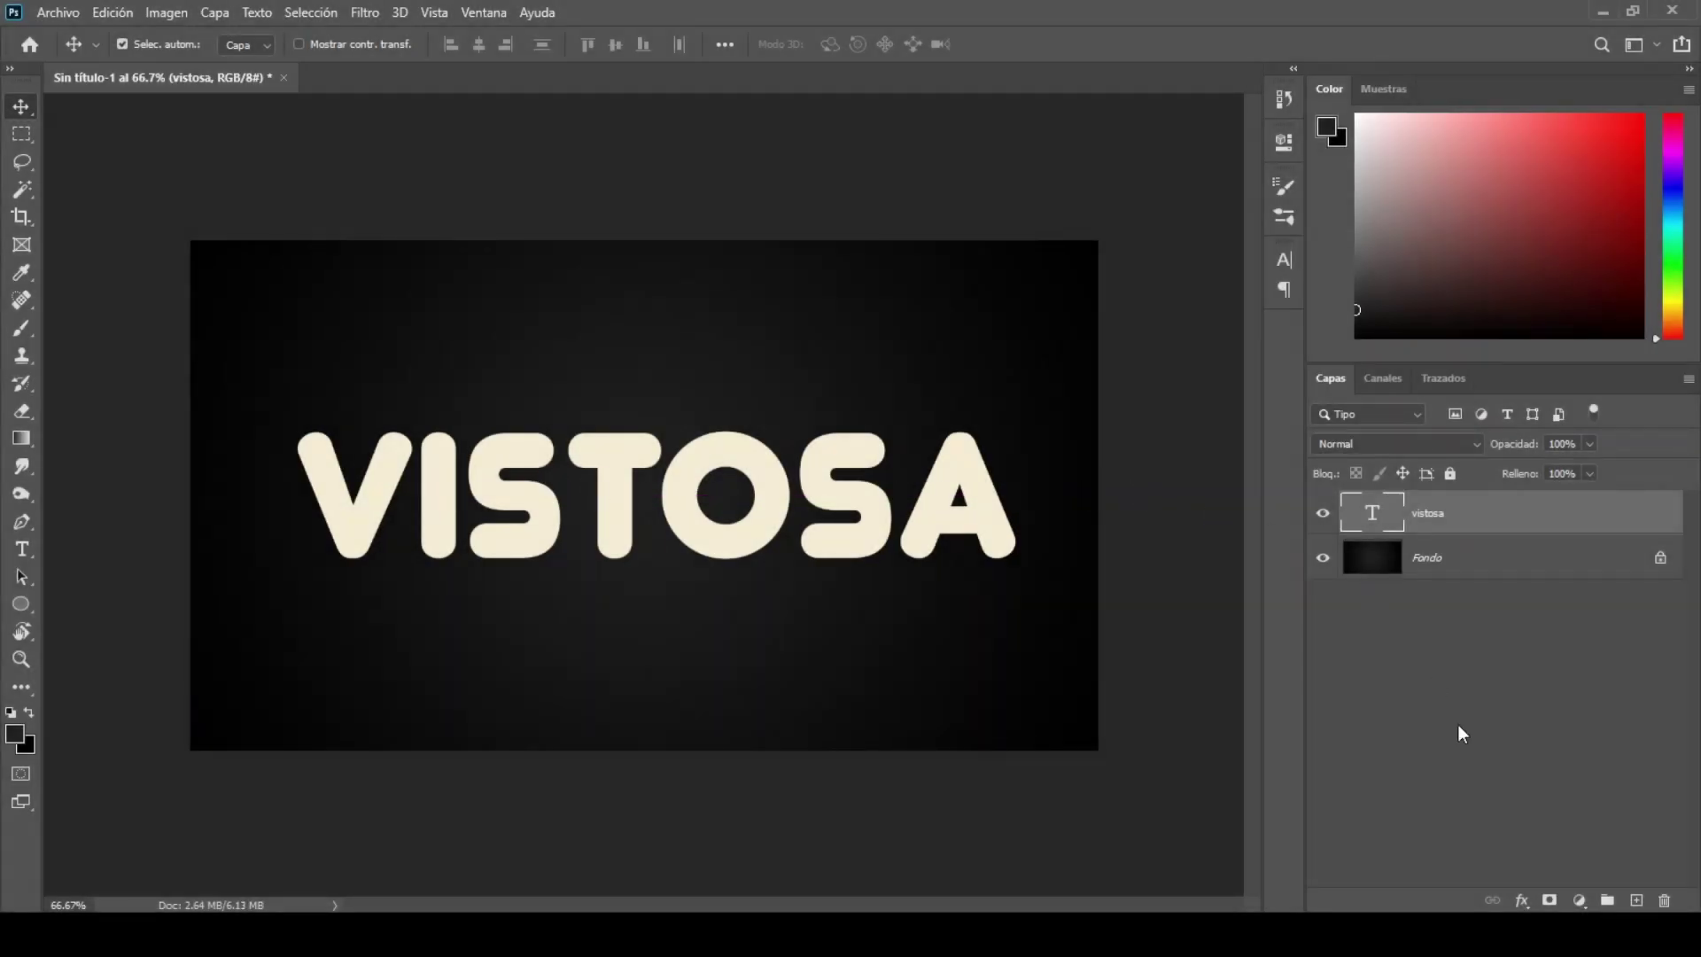
Add an outer glow to the text layer with 75% opacity, 0% noise, 0% spread, 5 px size, 50% range and 0% jitter.
click(1523, 899)
click(1518, 686)
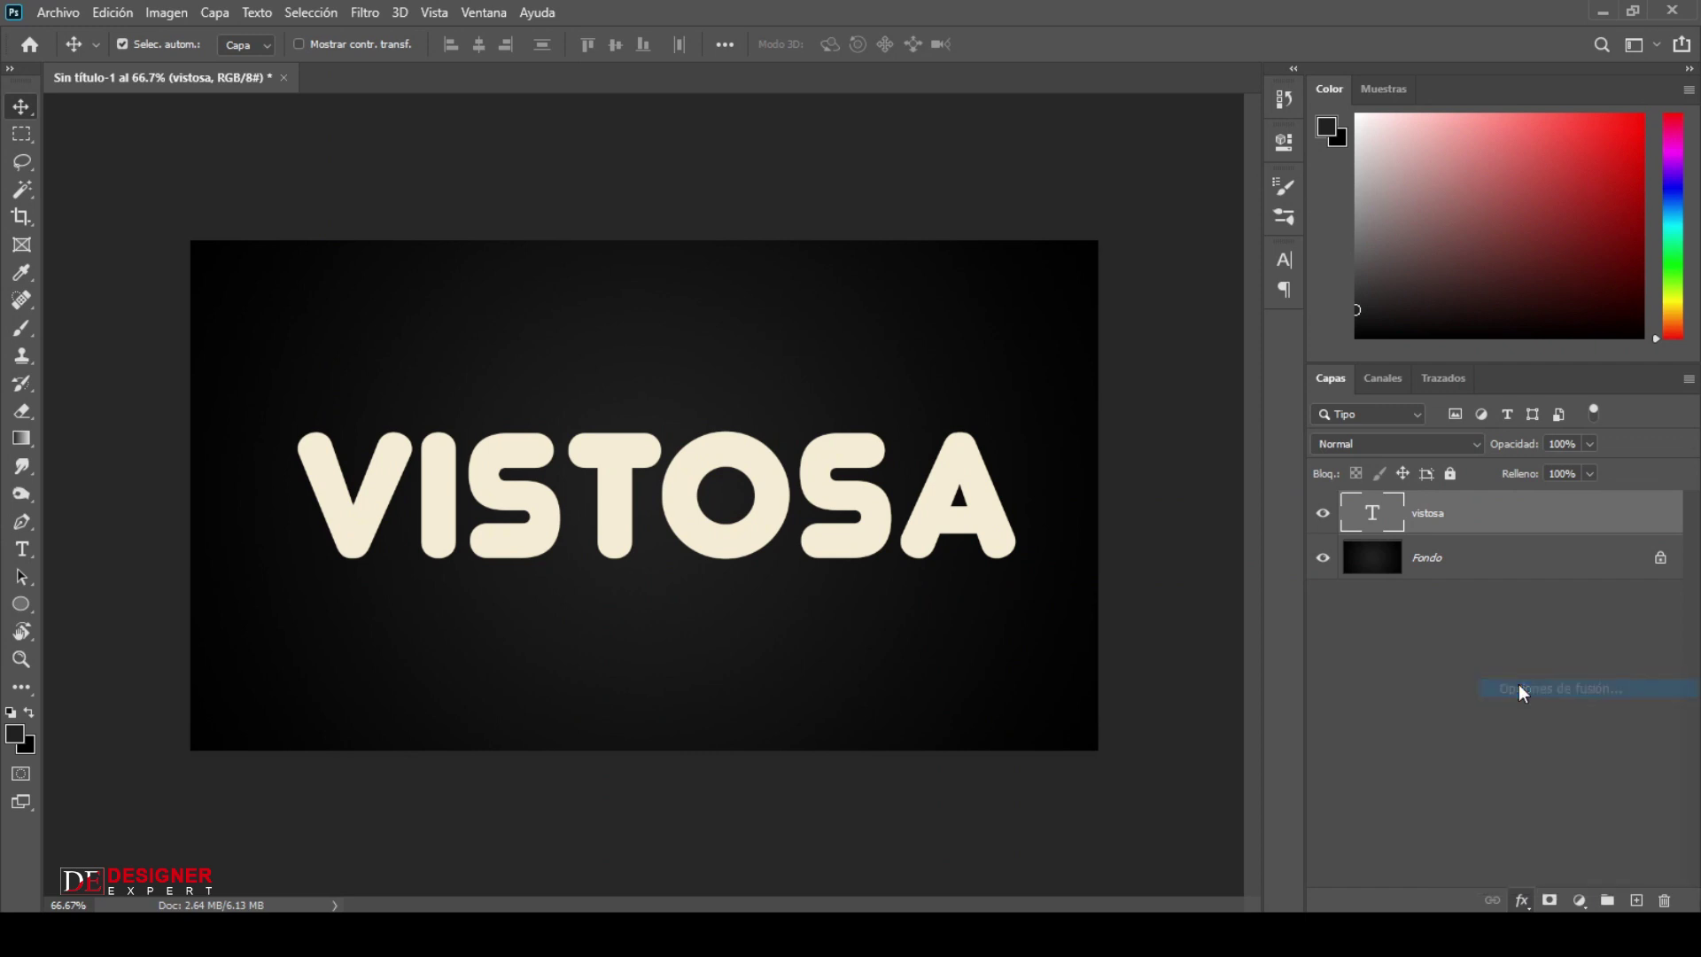
click(854, 617)
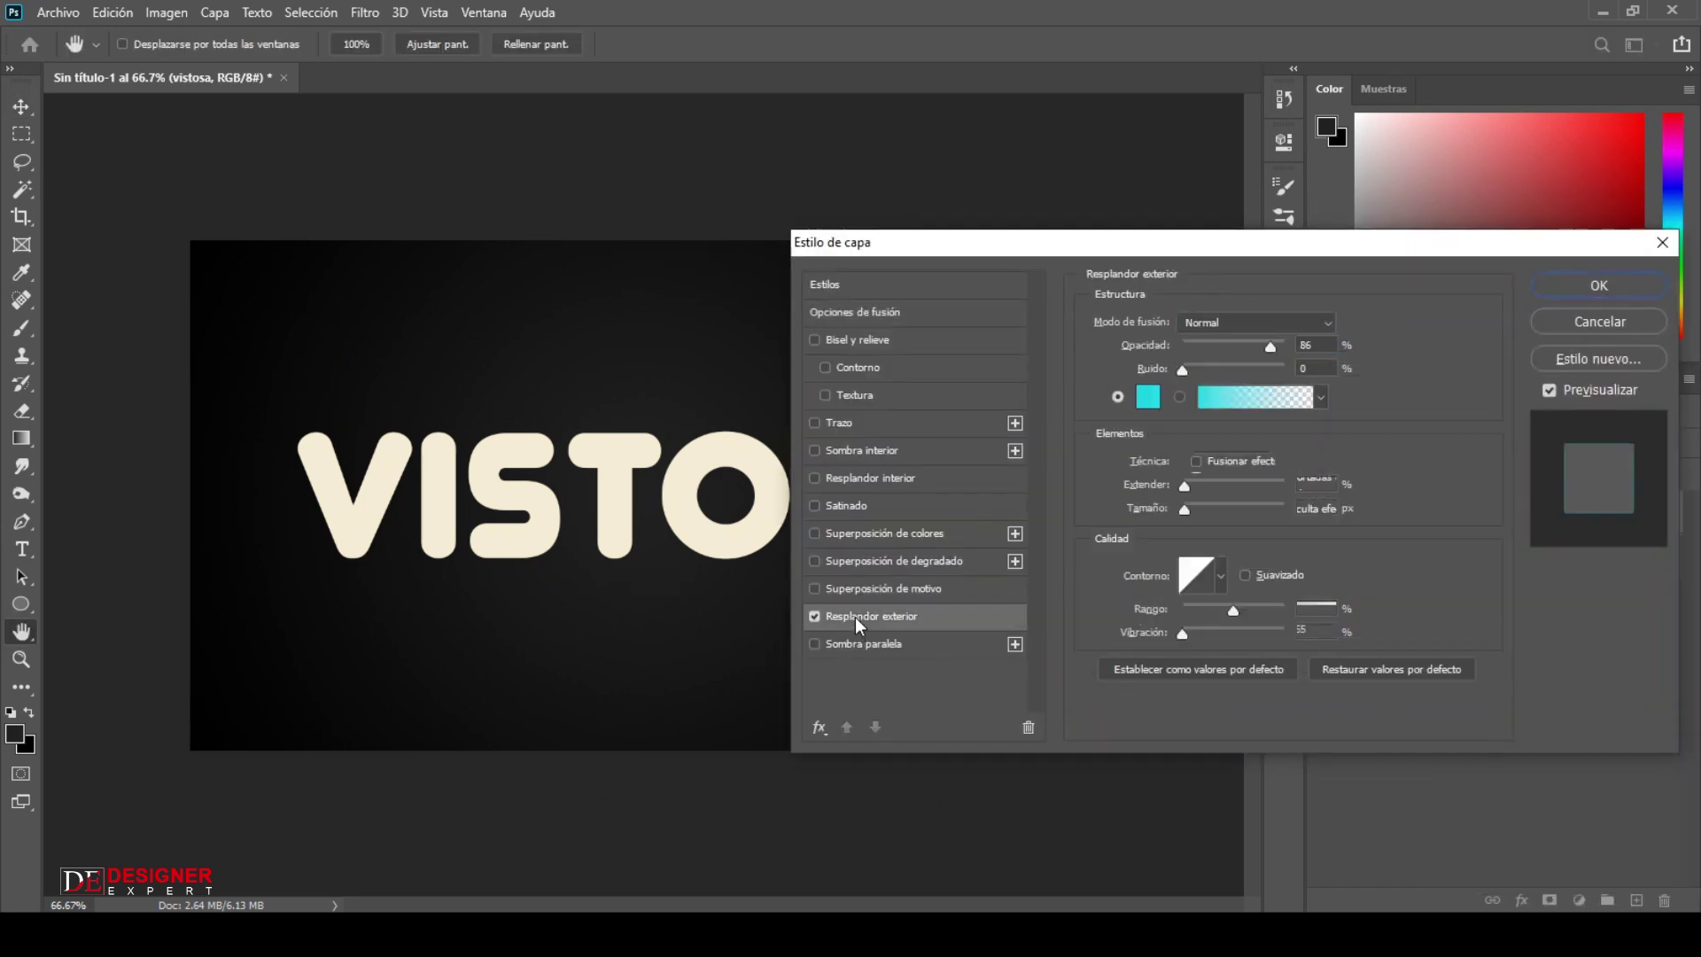
double_click(1319, 344)
text(75)
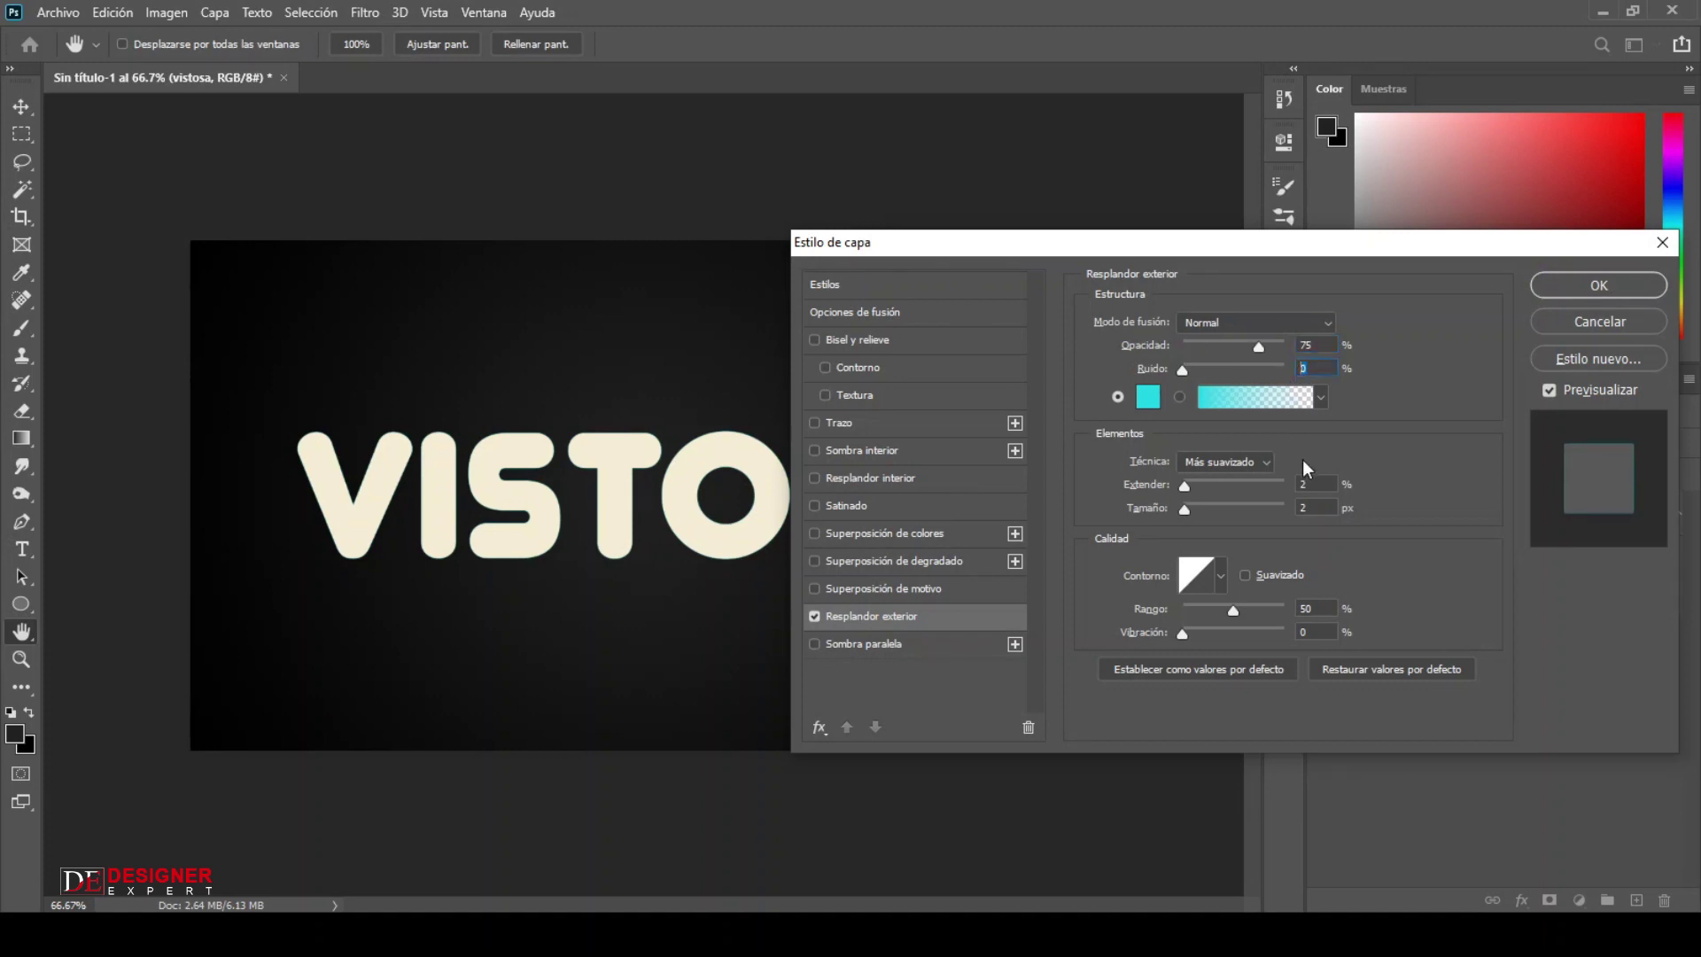
key(Tab)
text(0)
text(5)
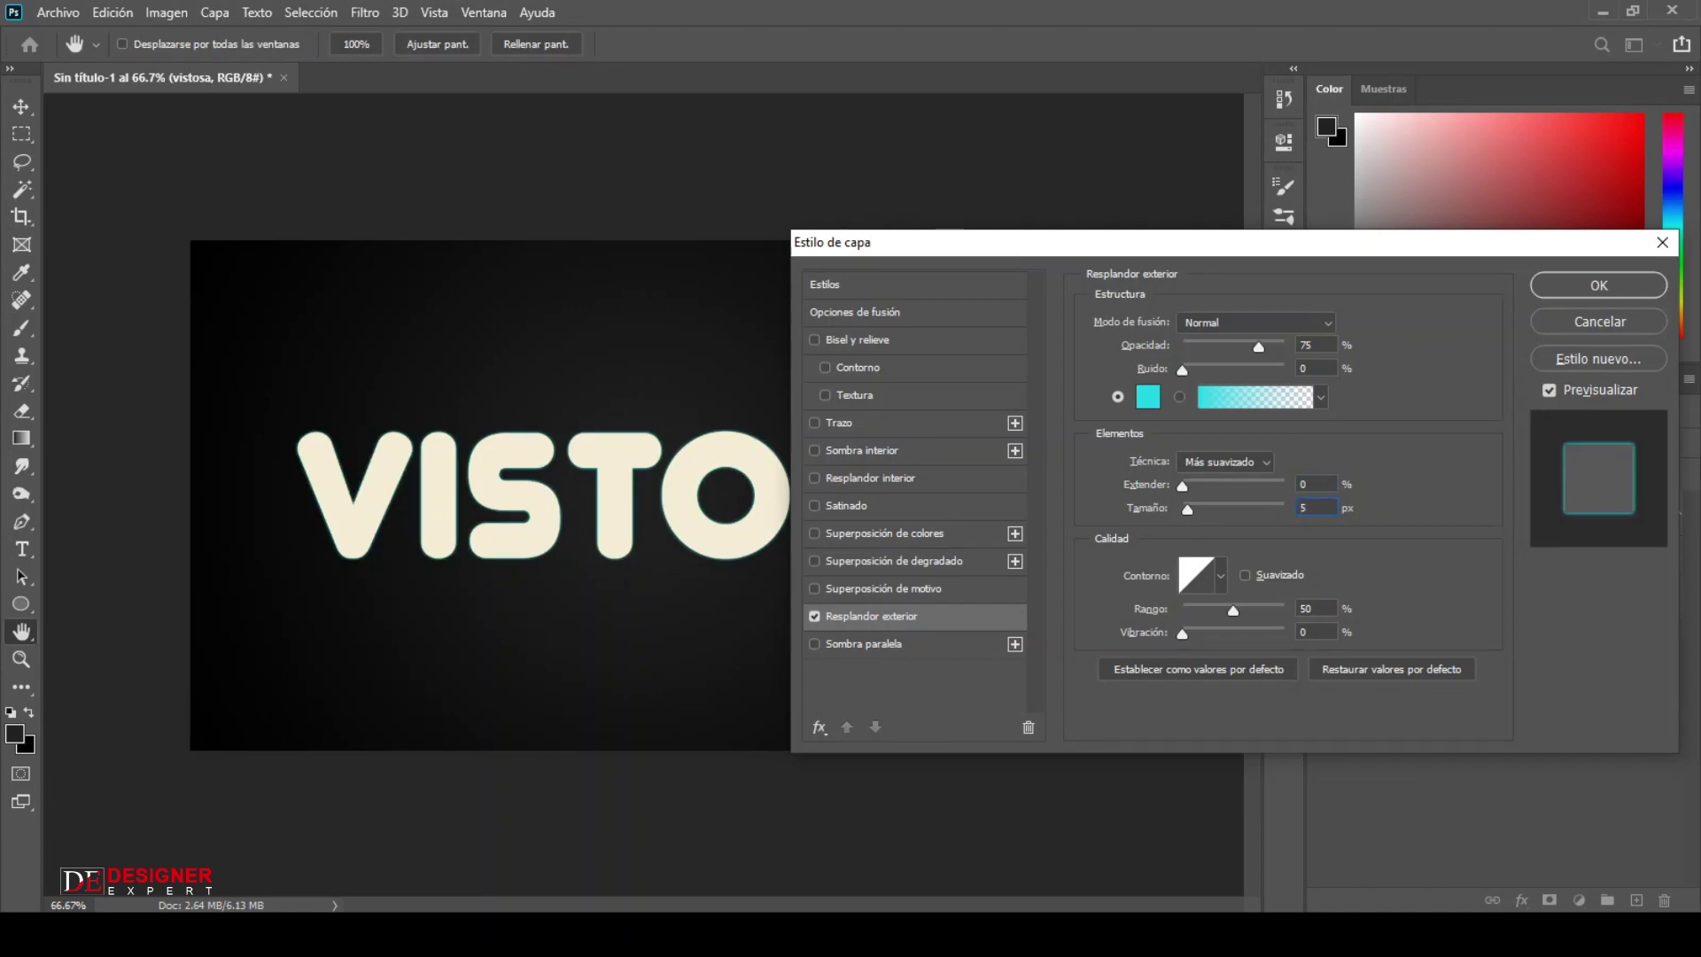
double_click(1306, 608)
double_click(1315, 634)
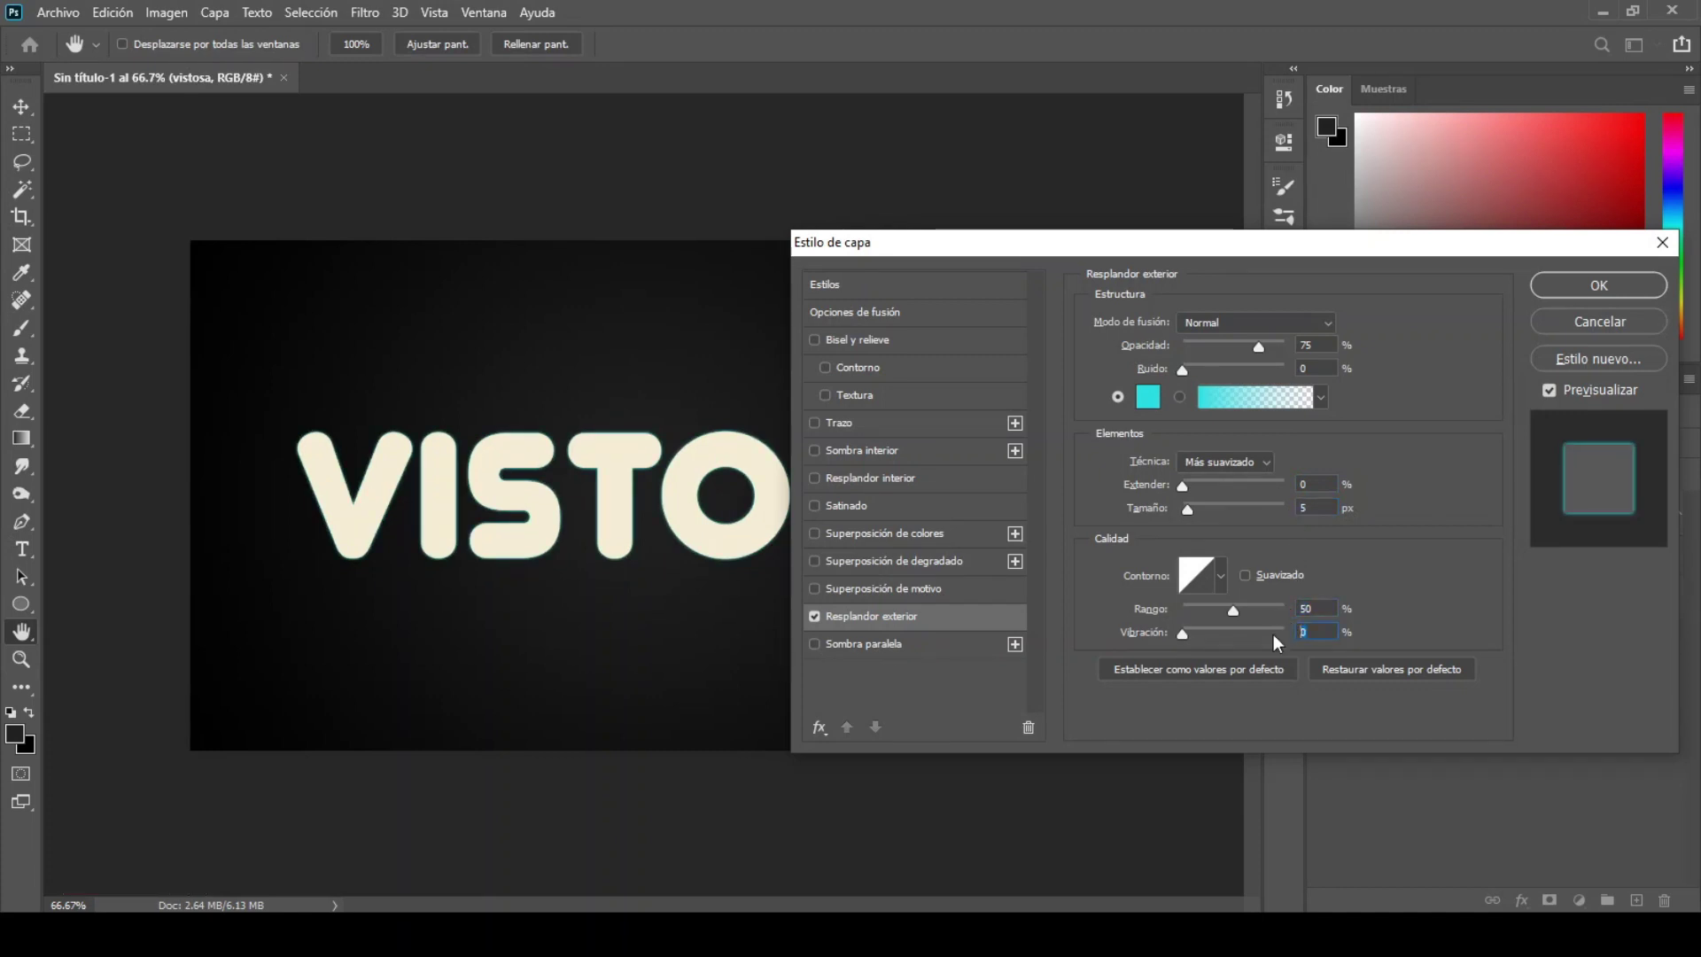
Set the outer glow's contour to the inverted cone preset with anti-aliasing on.
click(1222, 576)
click(1160, 624)
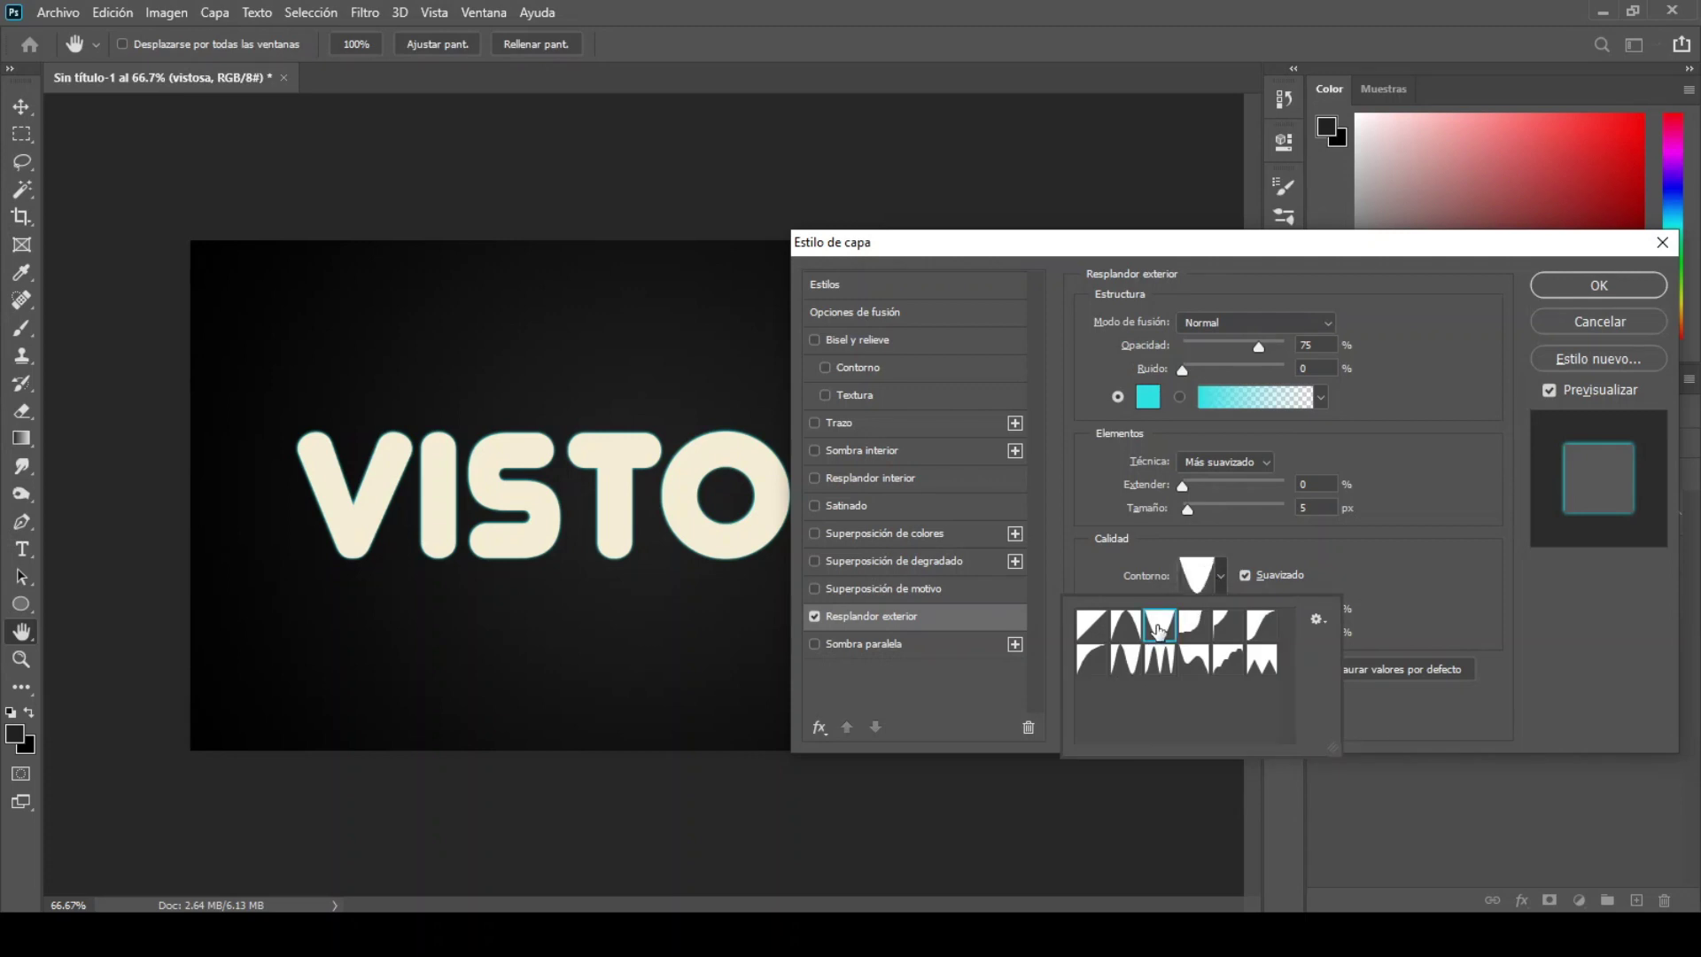
click(1221, 578)
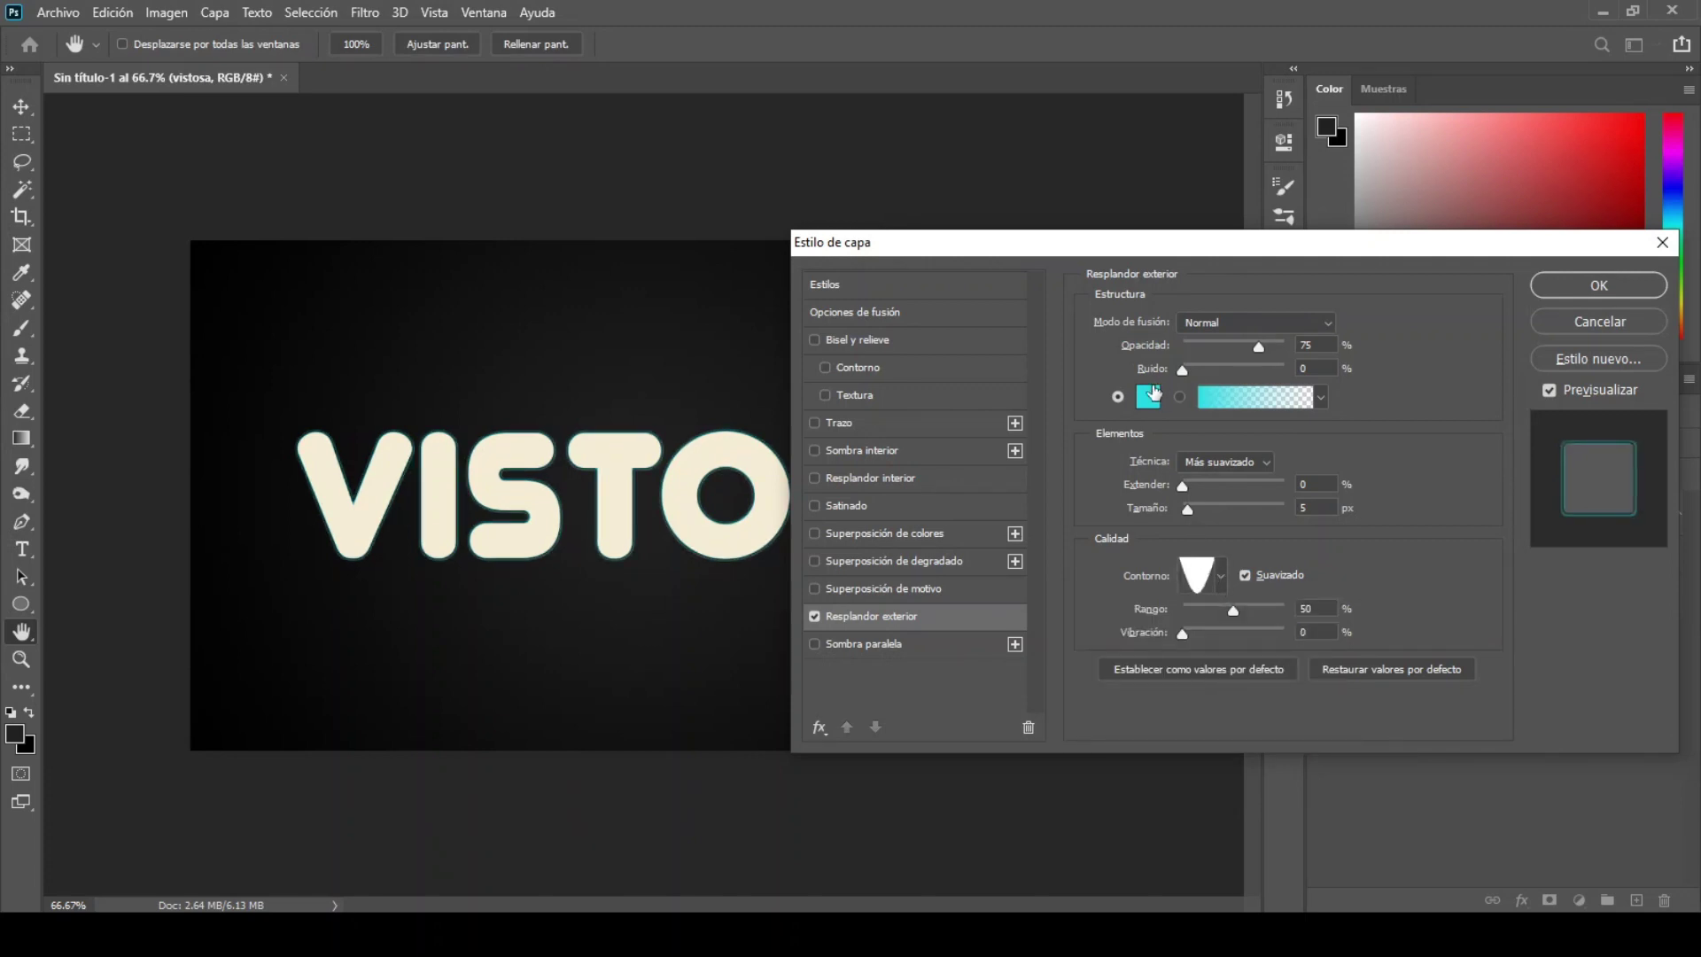
Set the outer glow's colour to #ffffc0 and its blend mode to Hard Light (Luz fuerte).
click(1152, 394)
text(ffffc0)
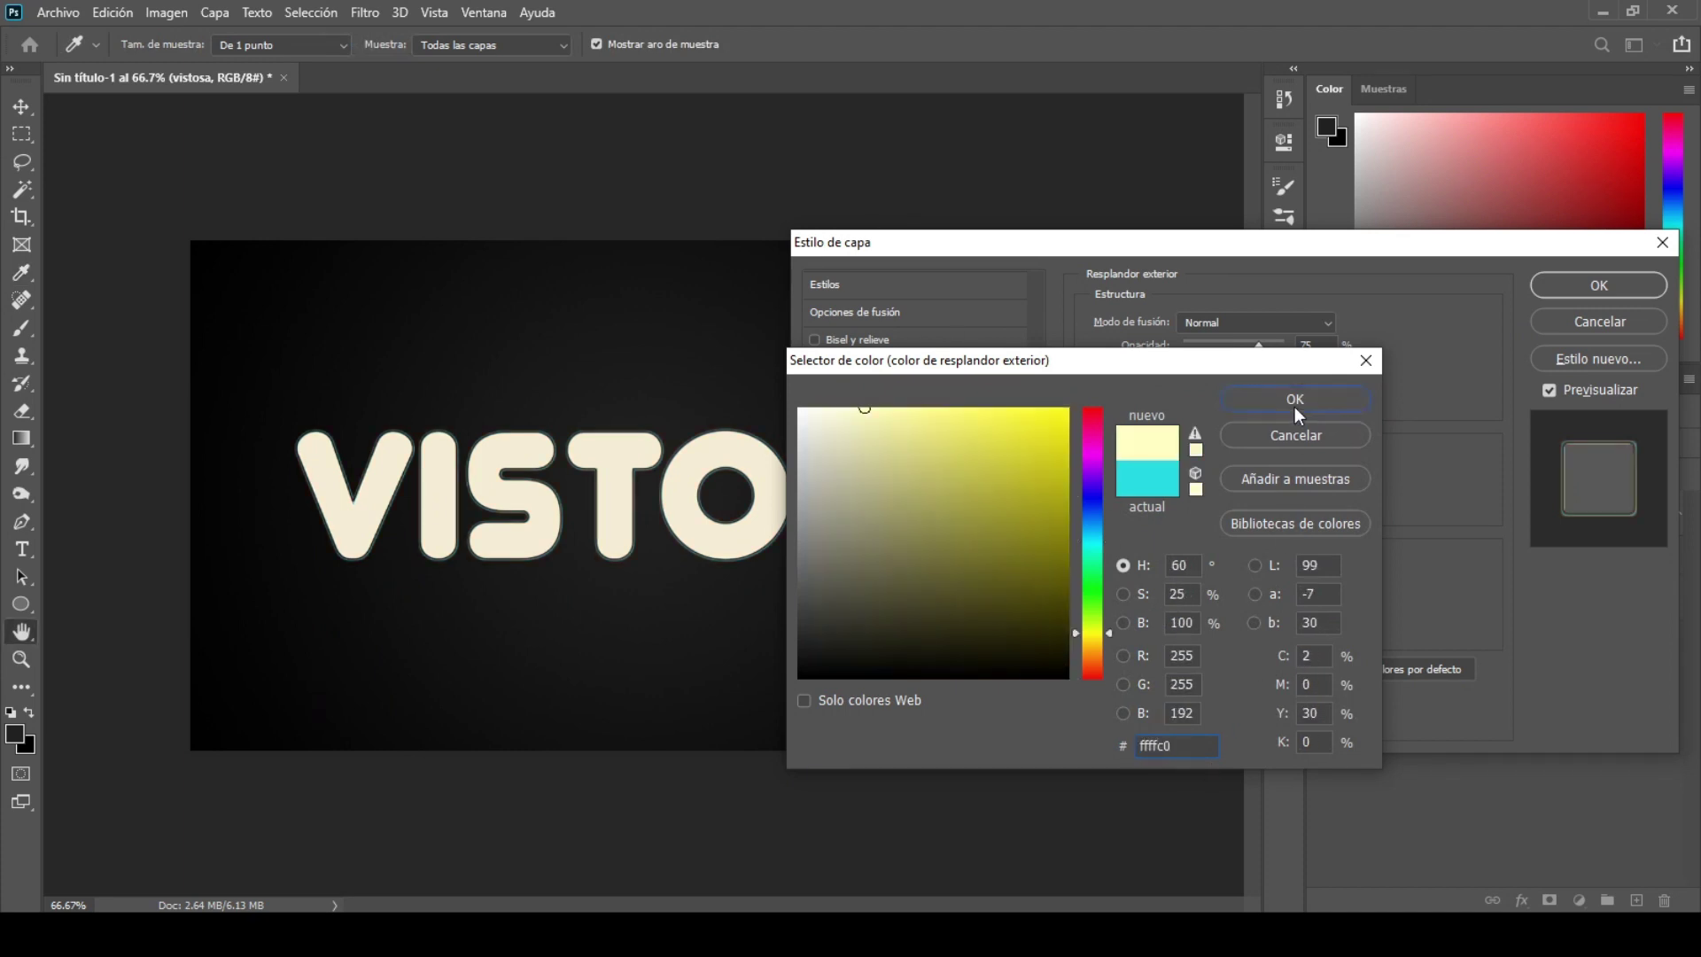
click(1295, 407)
click(1289, 323)
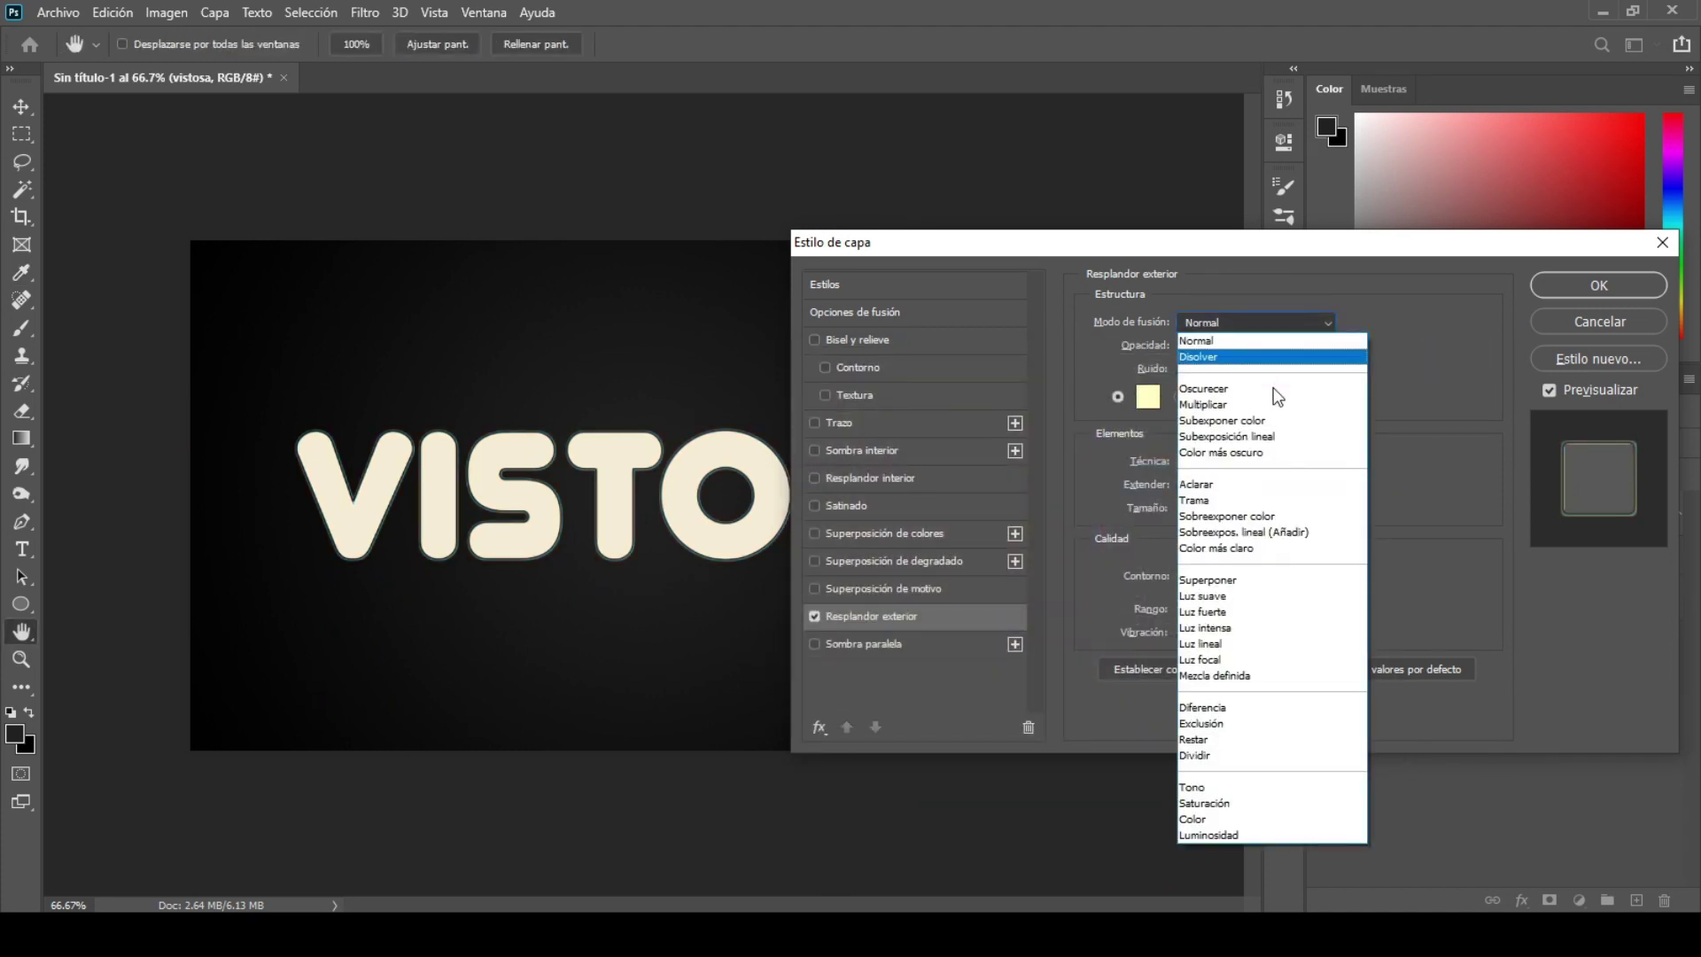
click(1245, 611)
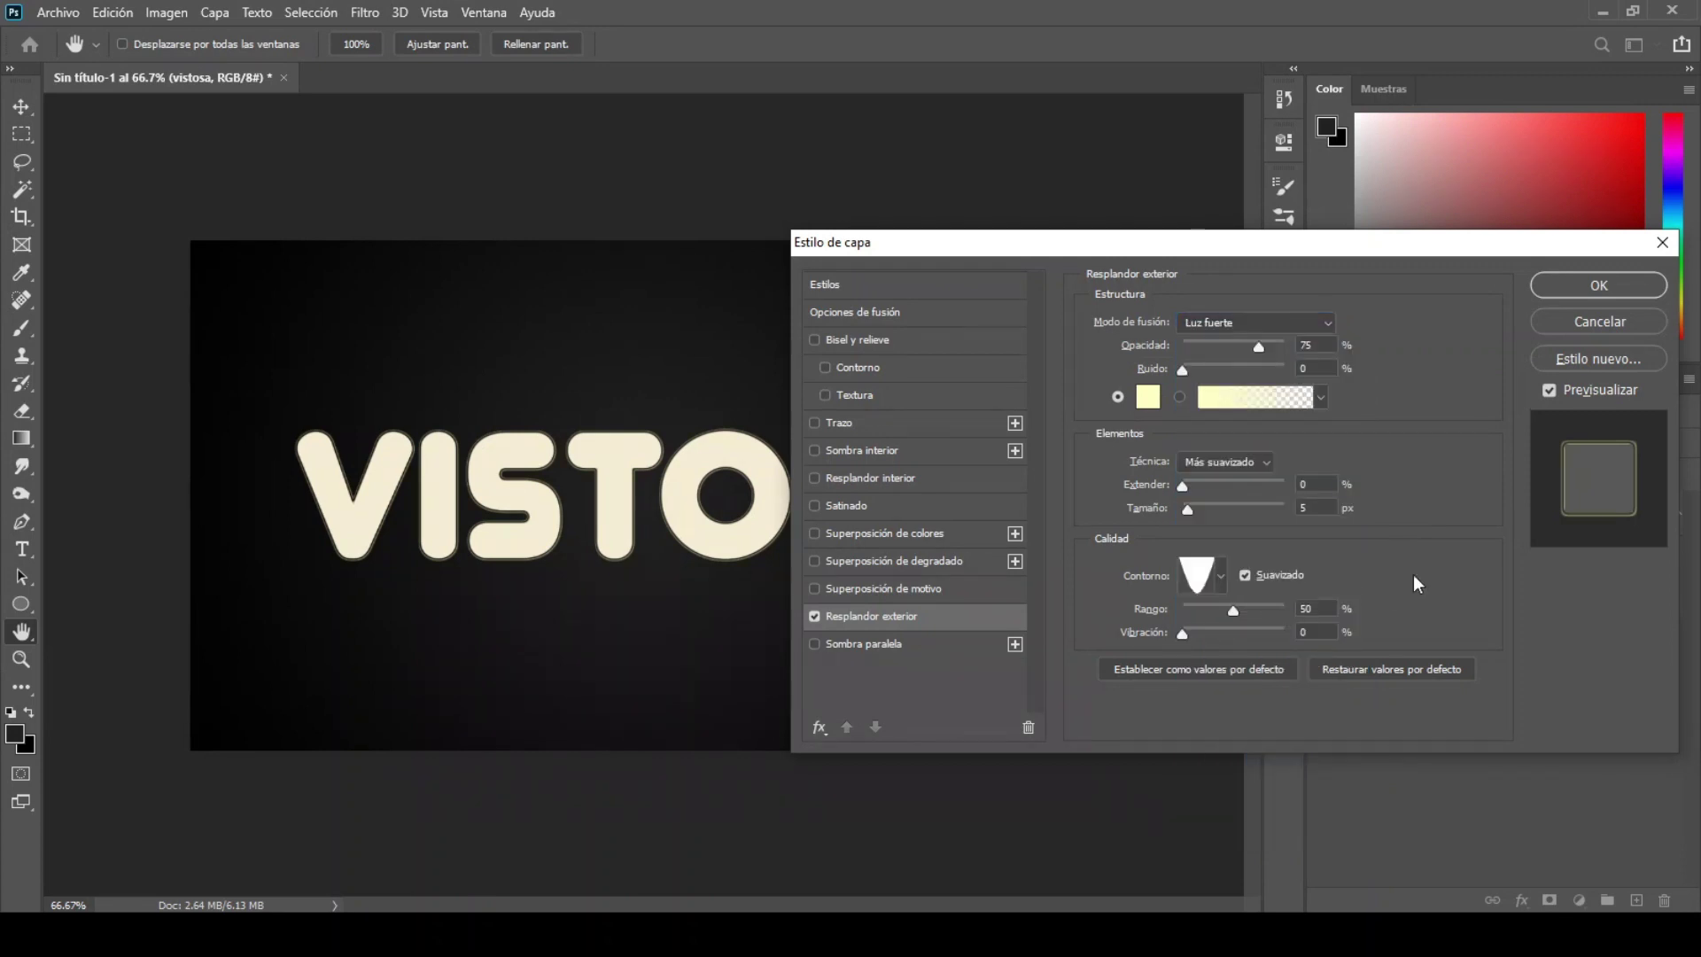
Apply the outer glow, then set the text layer's fill to 0% and the foreground colour to #e5dfc9.
click(1630, 284)
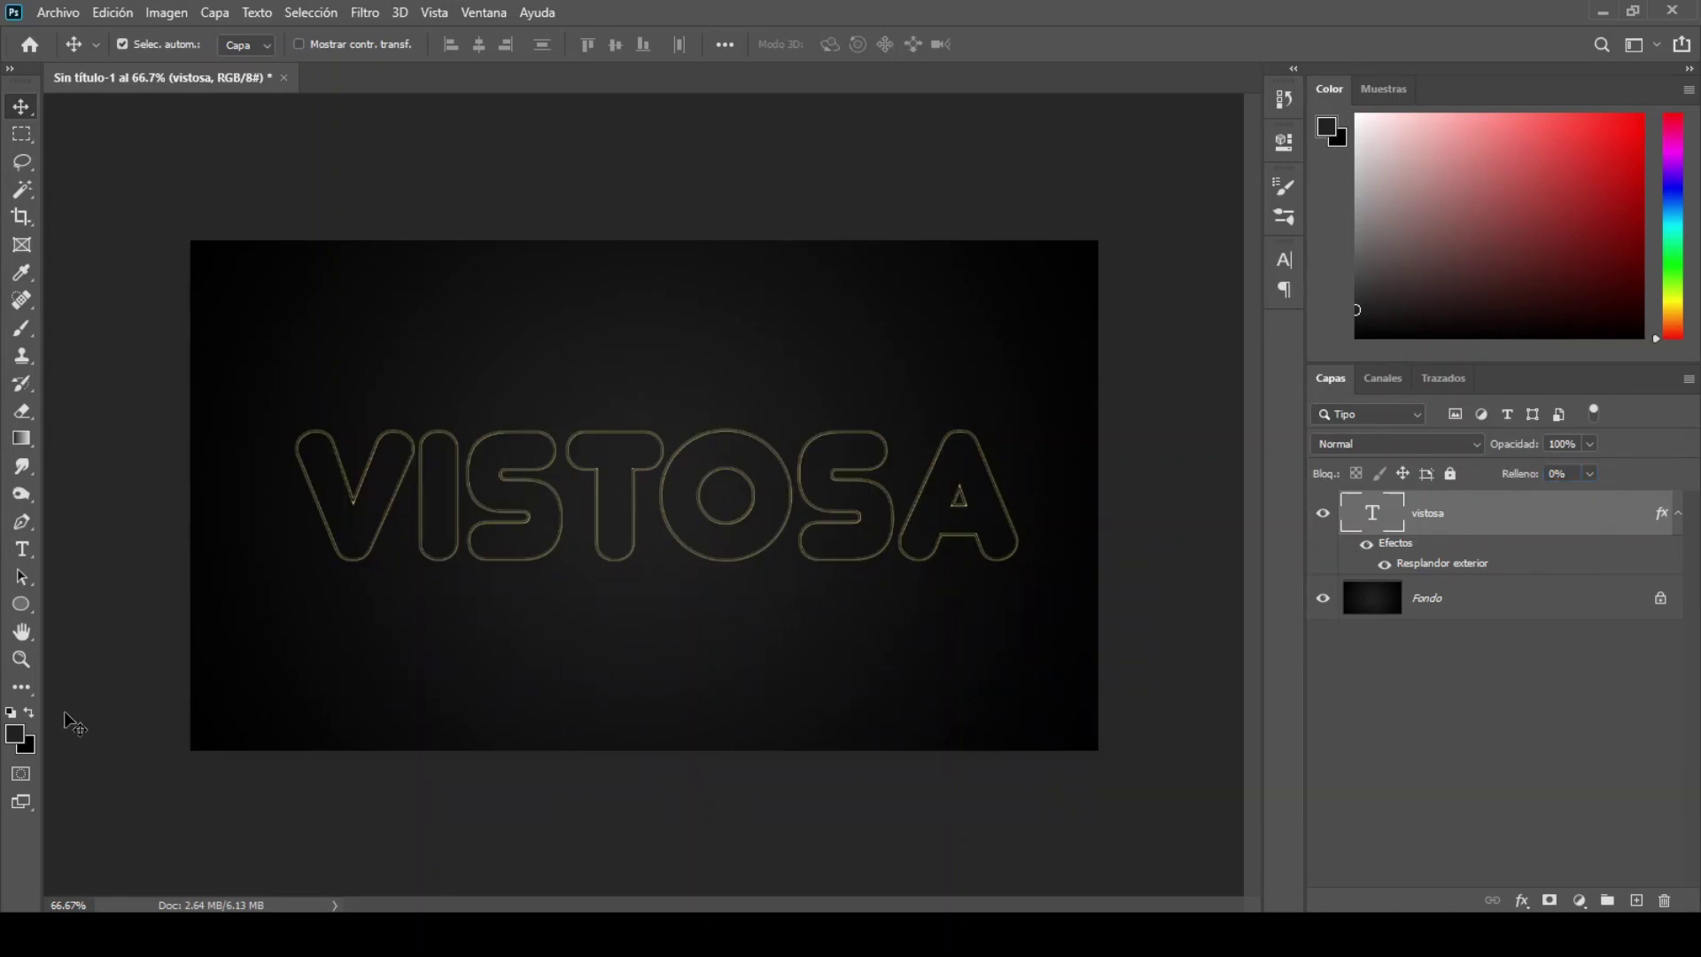
click(21, 734)
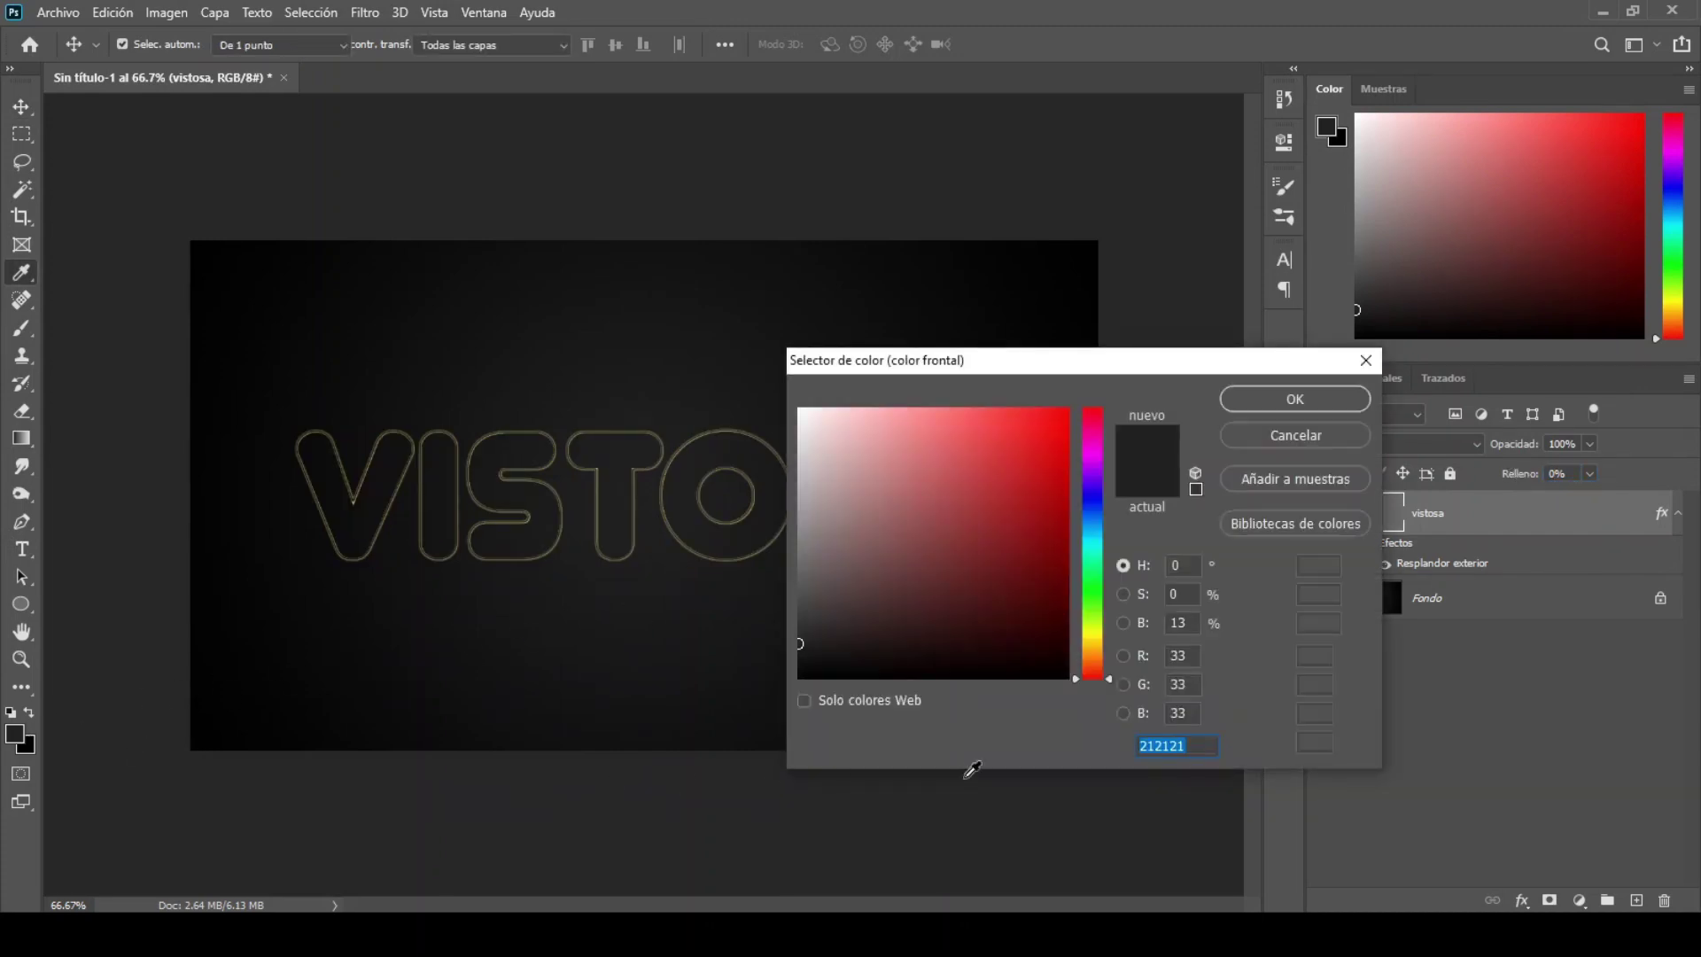
text(e5dfc9)
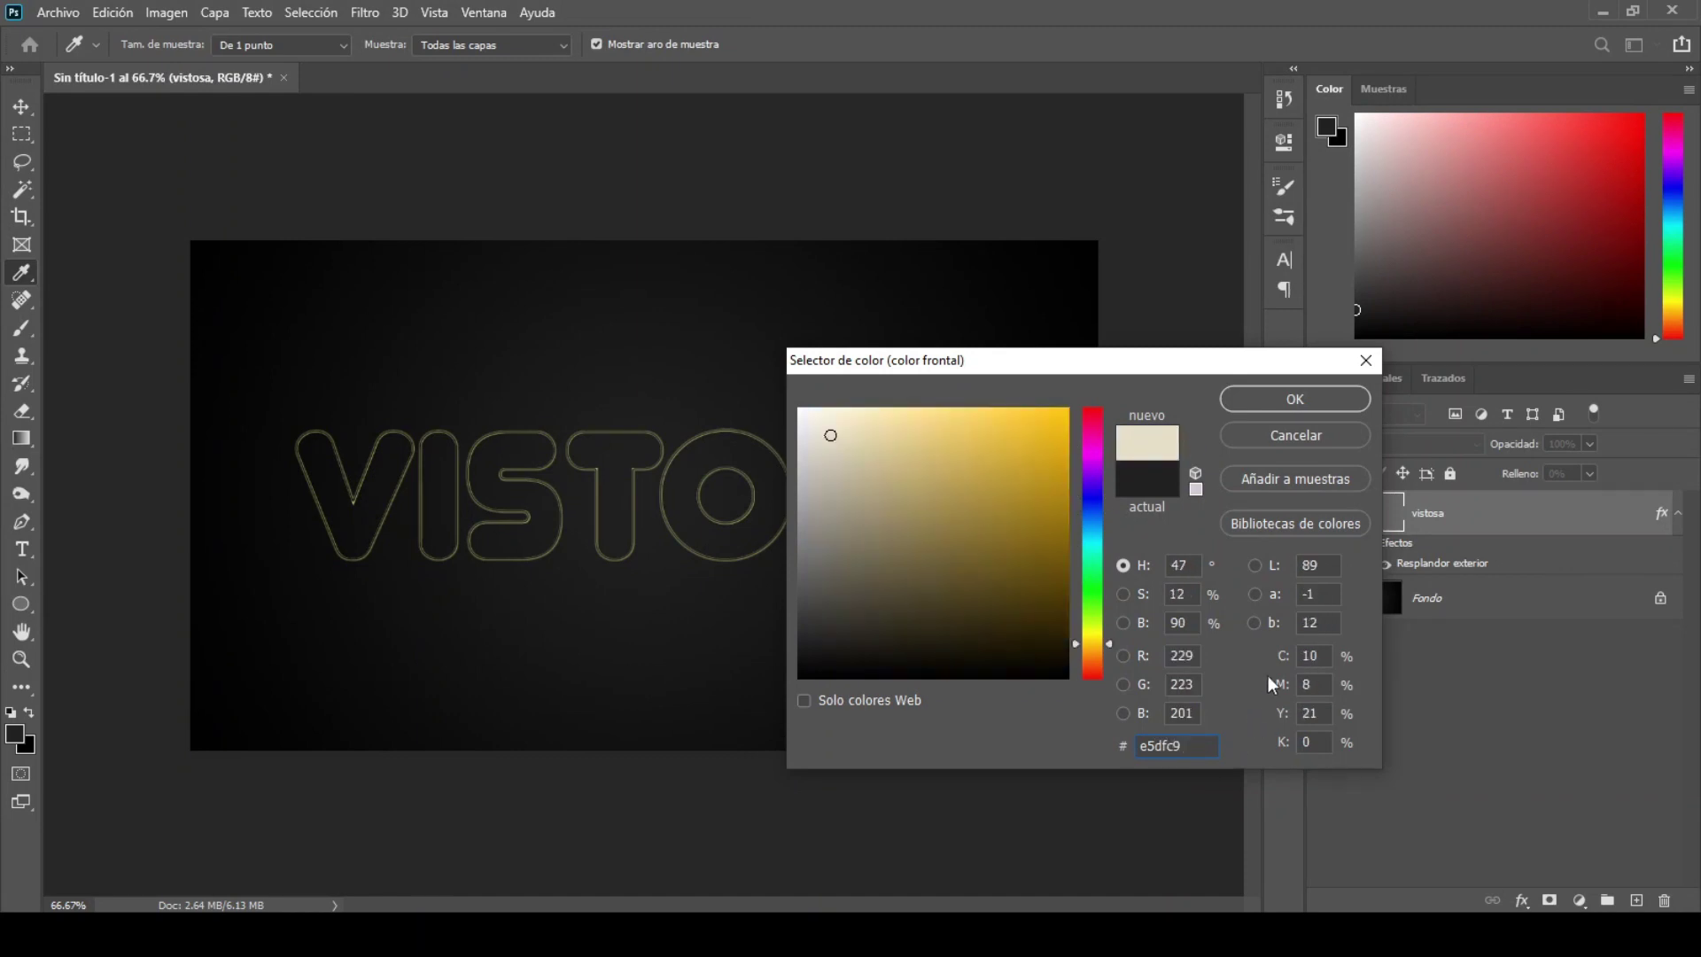
click(1310, 404)
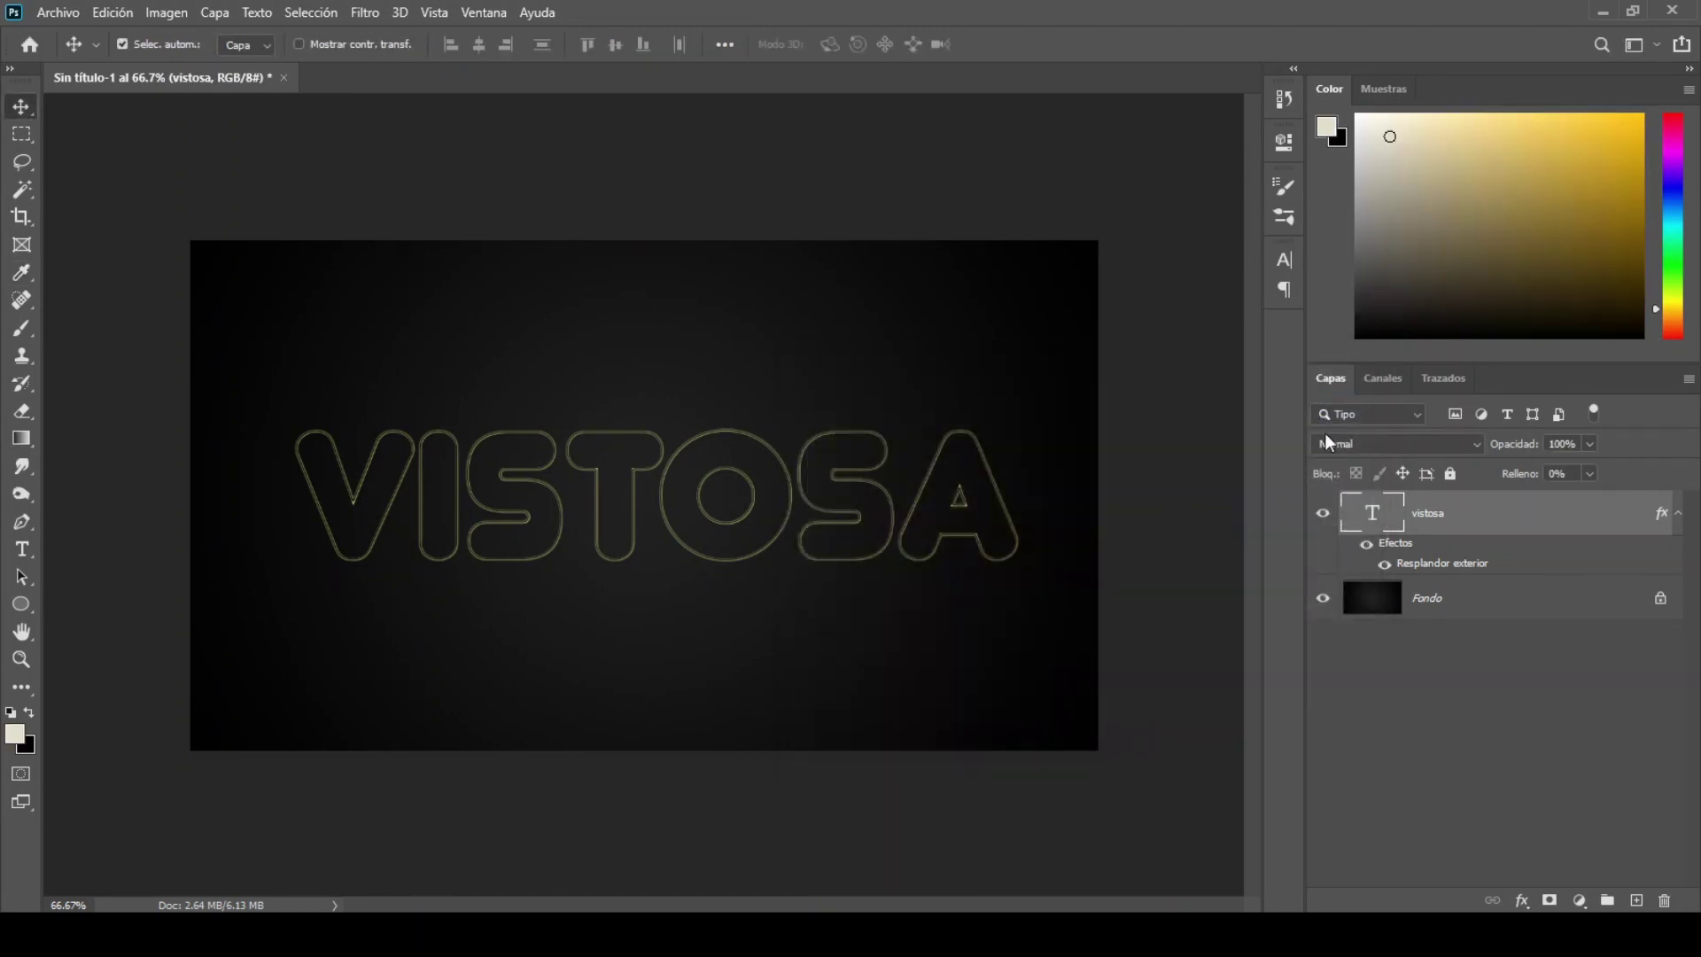
Create a new layer above the text layer and name it "ligero".
click(1637, 900)
double_click(1437, 512)
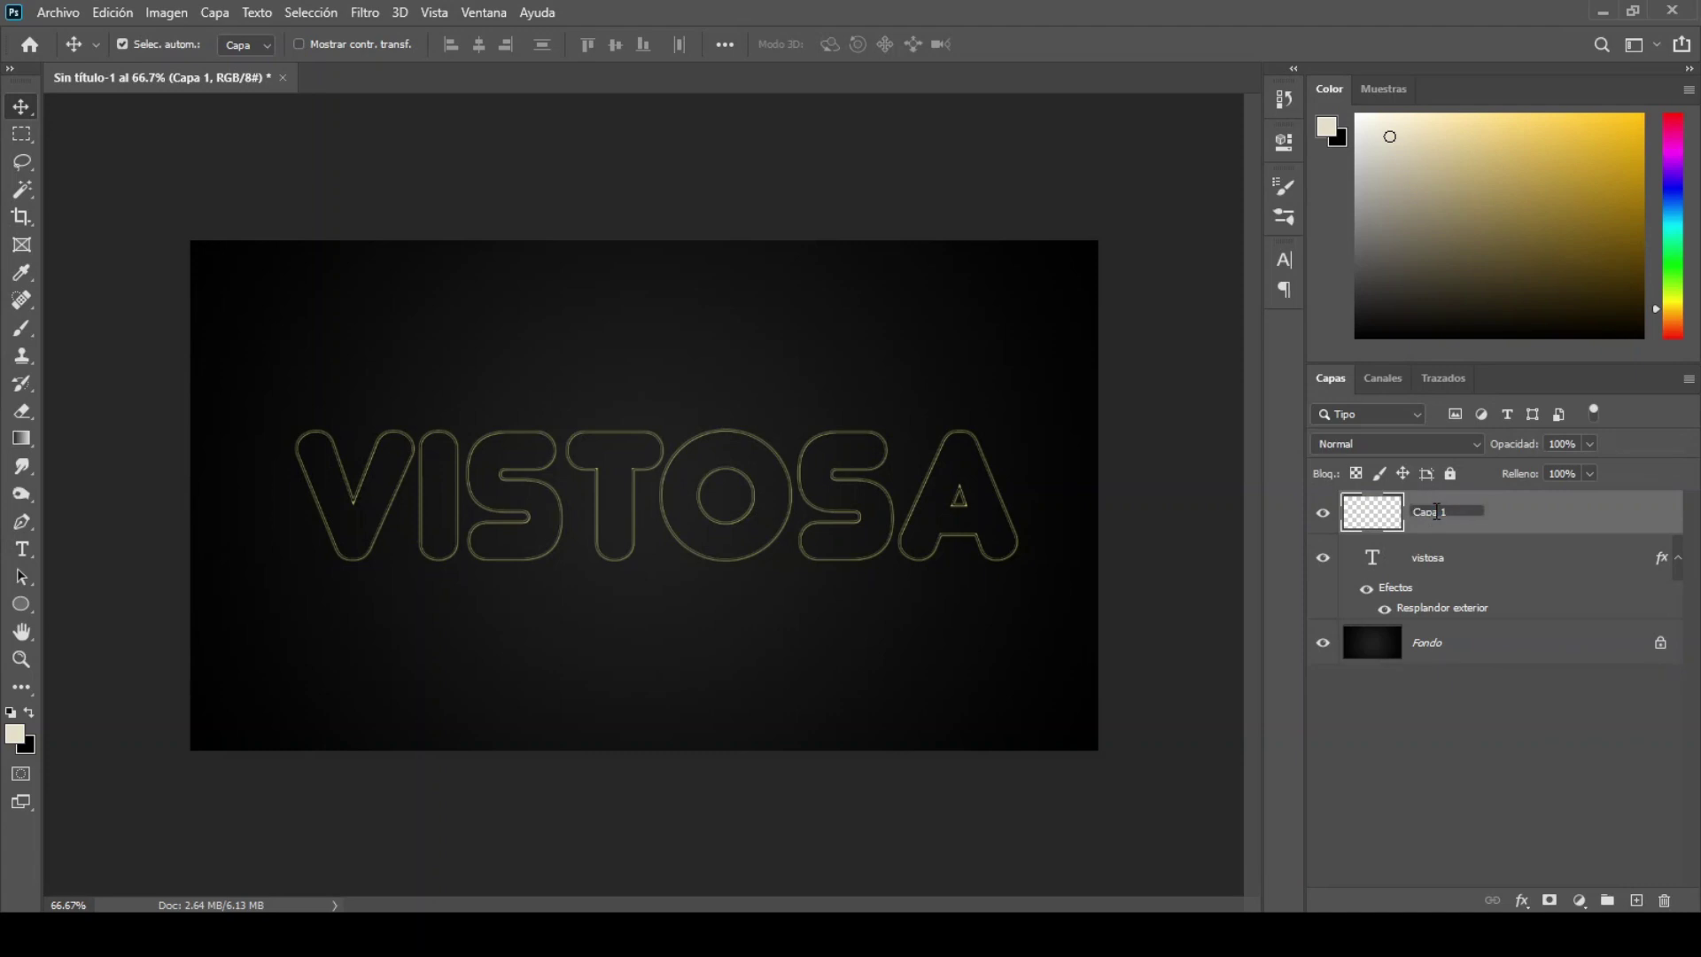
text(ligero)
key(Return)
Select the Brush tool with a soft round tip and set its size to 20 px.
click(37, 334)
click(101, 329)
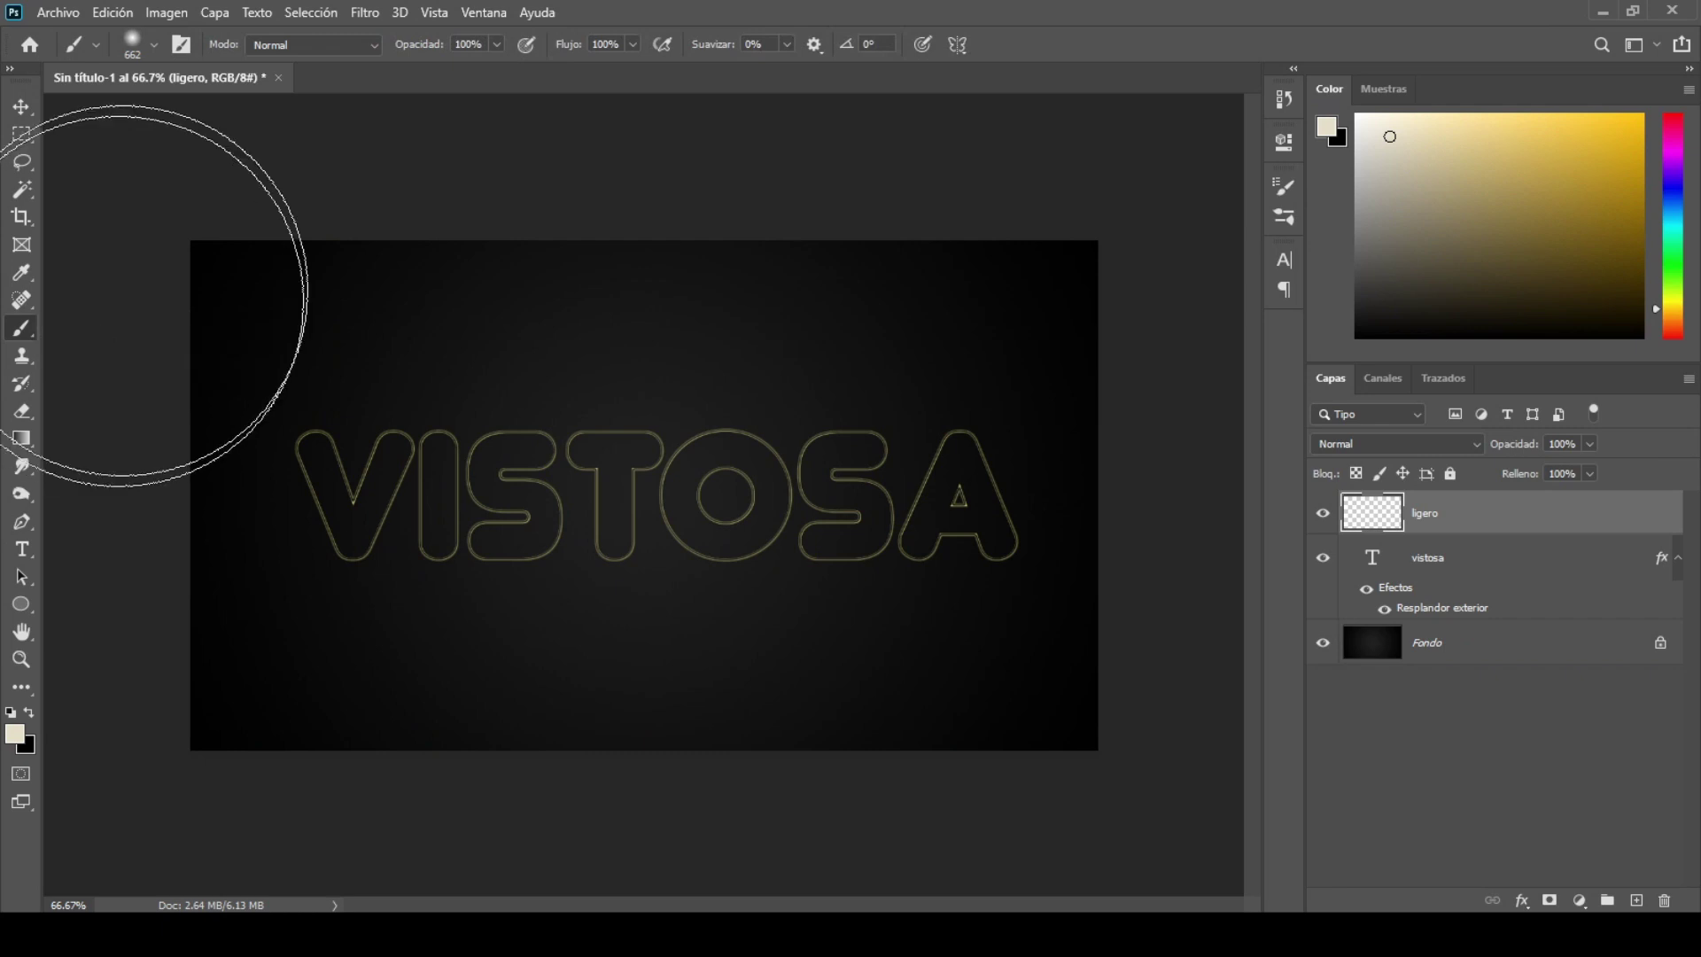
click(156, 44)
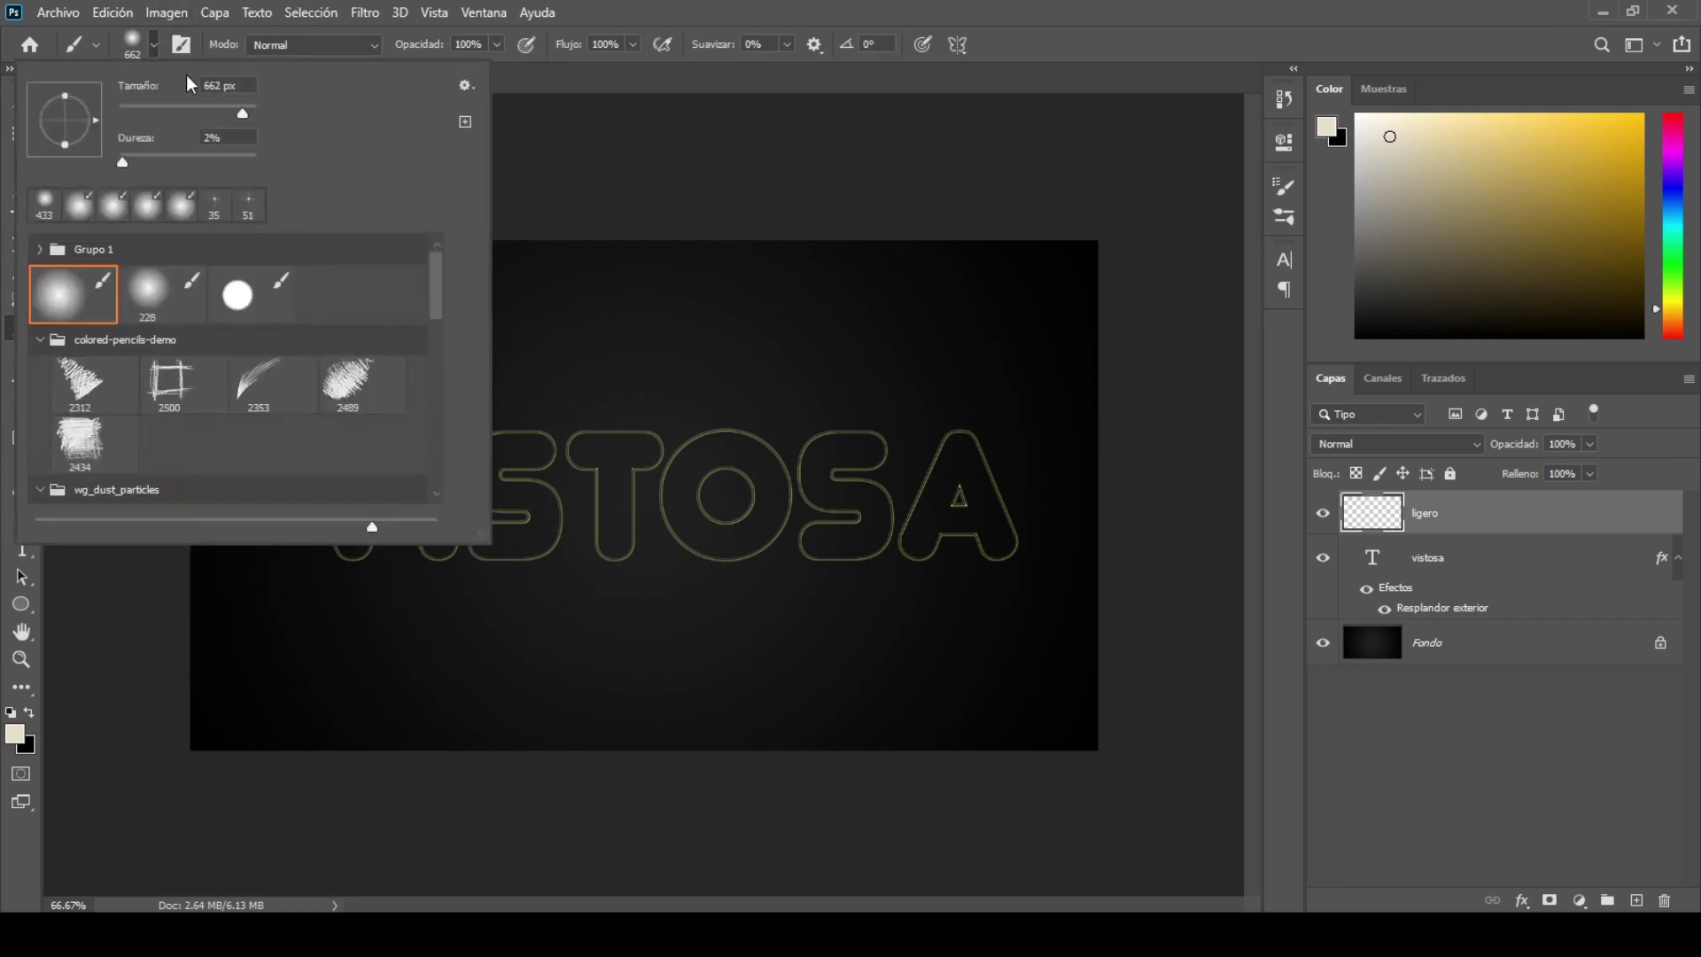
text(20)
click(158, 46)
Paint single soft light spots near the stroke ends inside each VISTOSA letter, one on the I and two on every other letter.
key(ctrl+1)
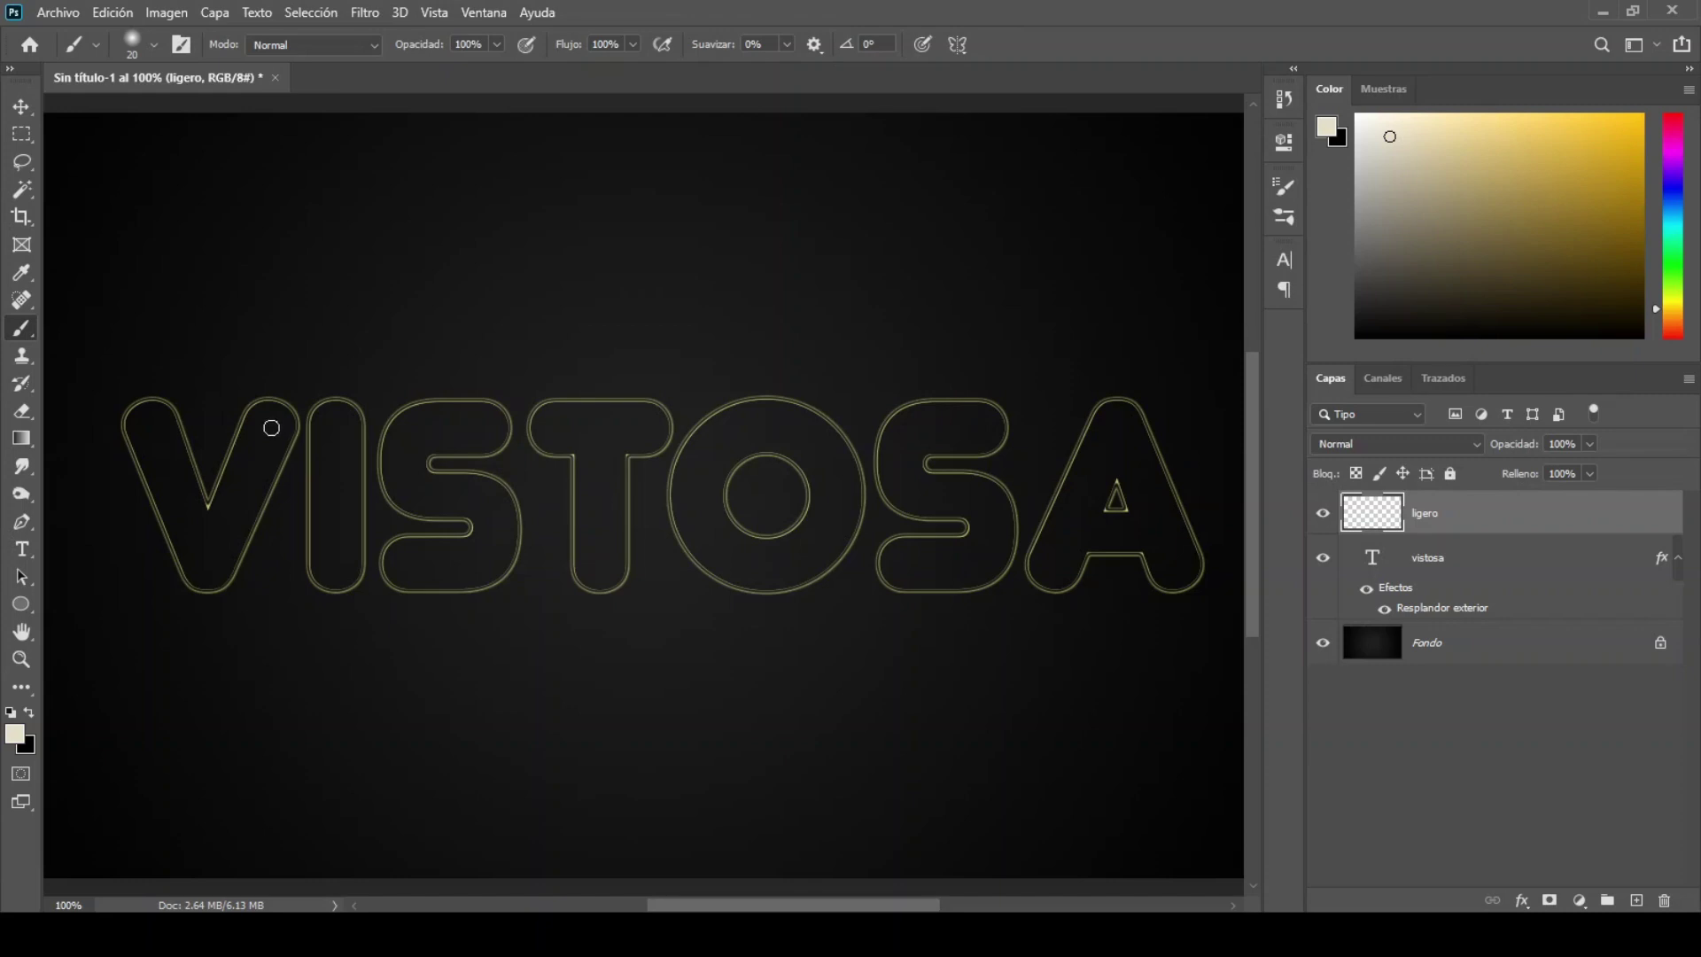
click(270, 427)
click(206, 562)
click(335, 426)
click(476, 426)
click(407, 564)
click(555, 427)
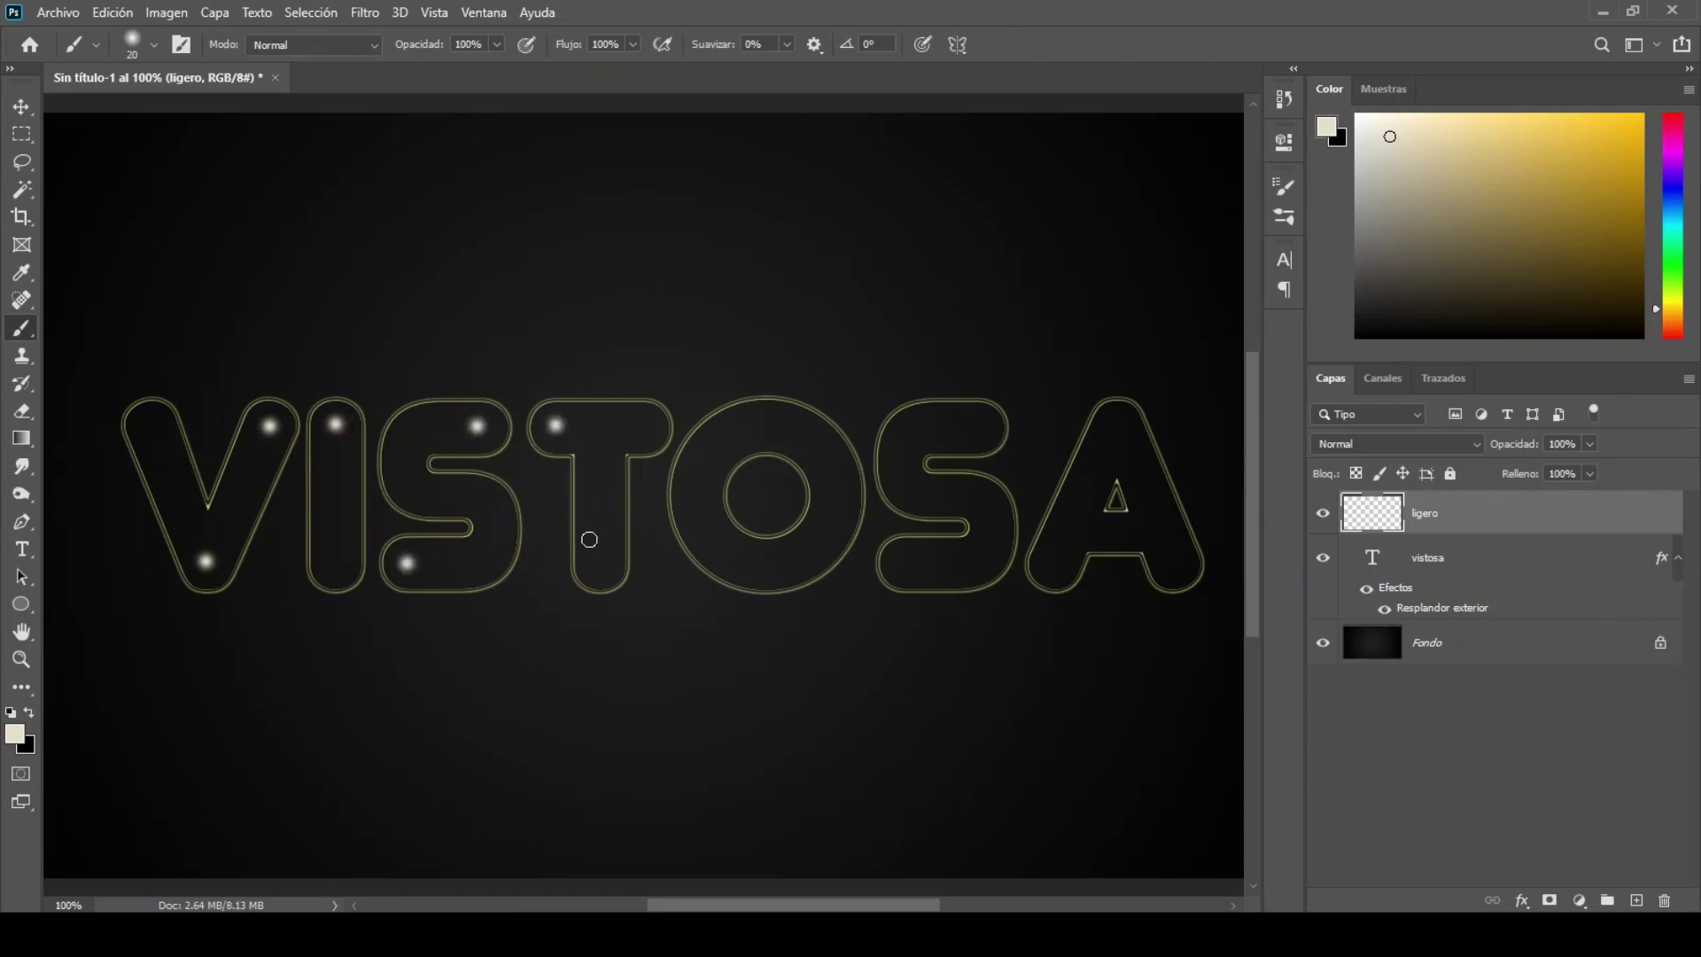
click(601, 567)
click(711, 448)
click(817, 538)
click(979, 429)
click(904, 562)
click(1120, 432)
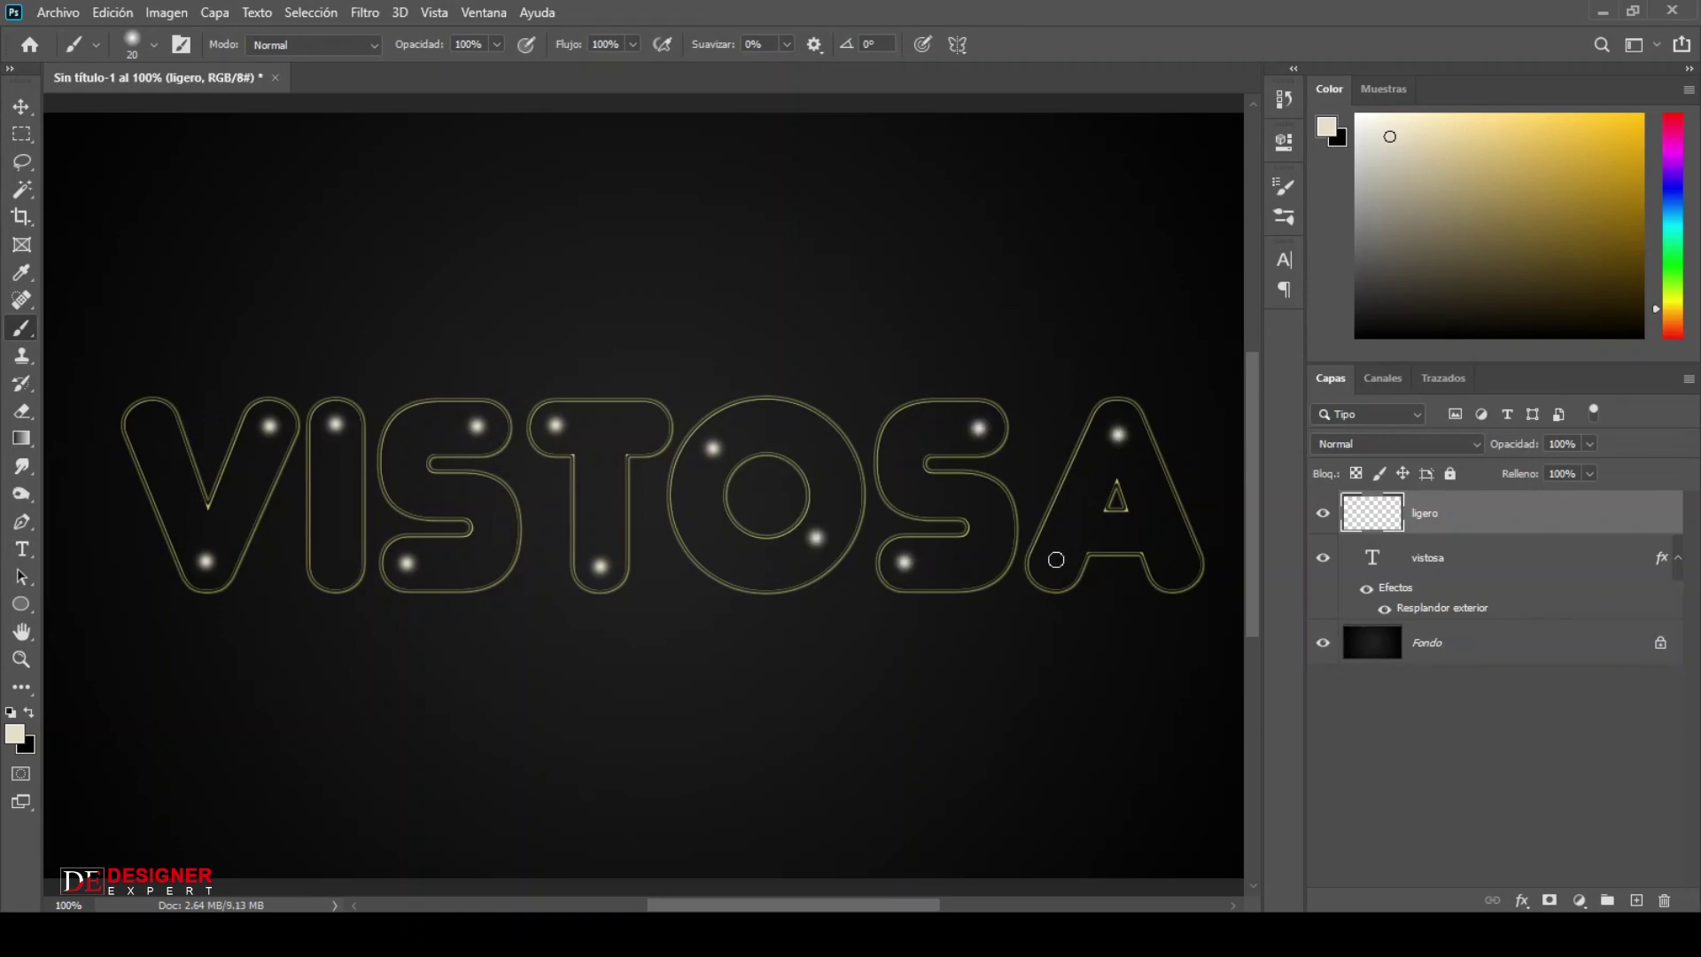
click(1056, 559)
Set up the Smudge tool (Dedo) with 70% strength, a 20 px soft tip and minimum hardness.
drag(886, 905, 879, 905)
key(ctrl+0)
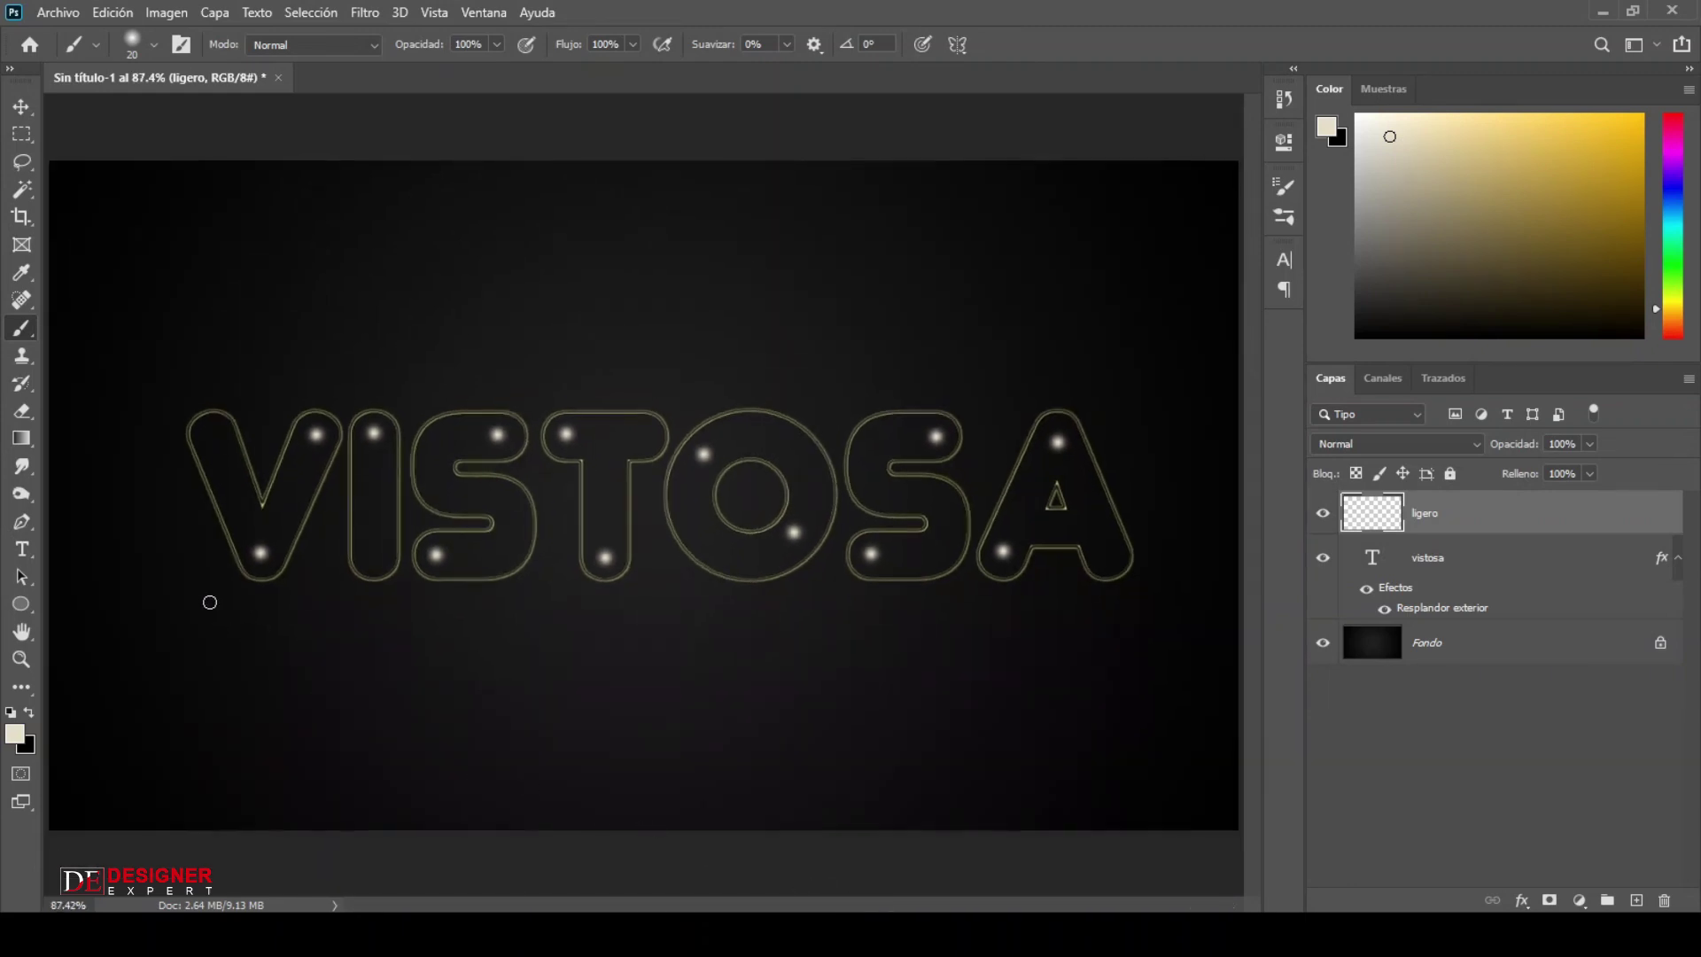
click(23, 467)
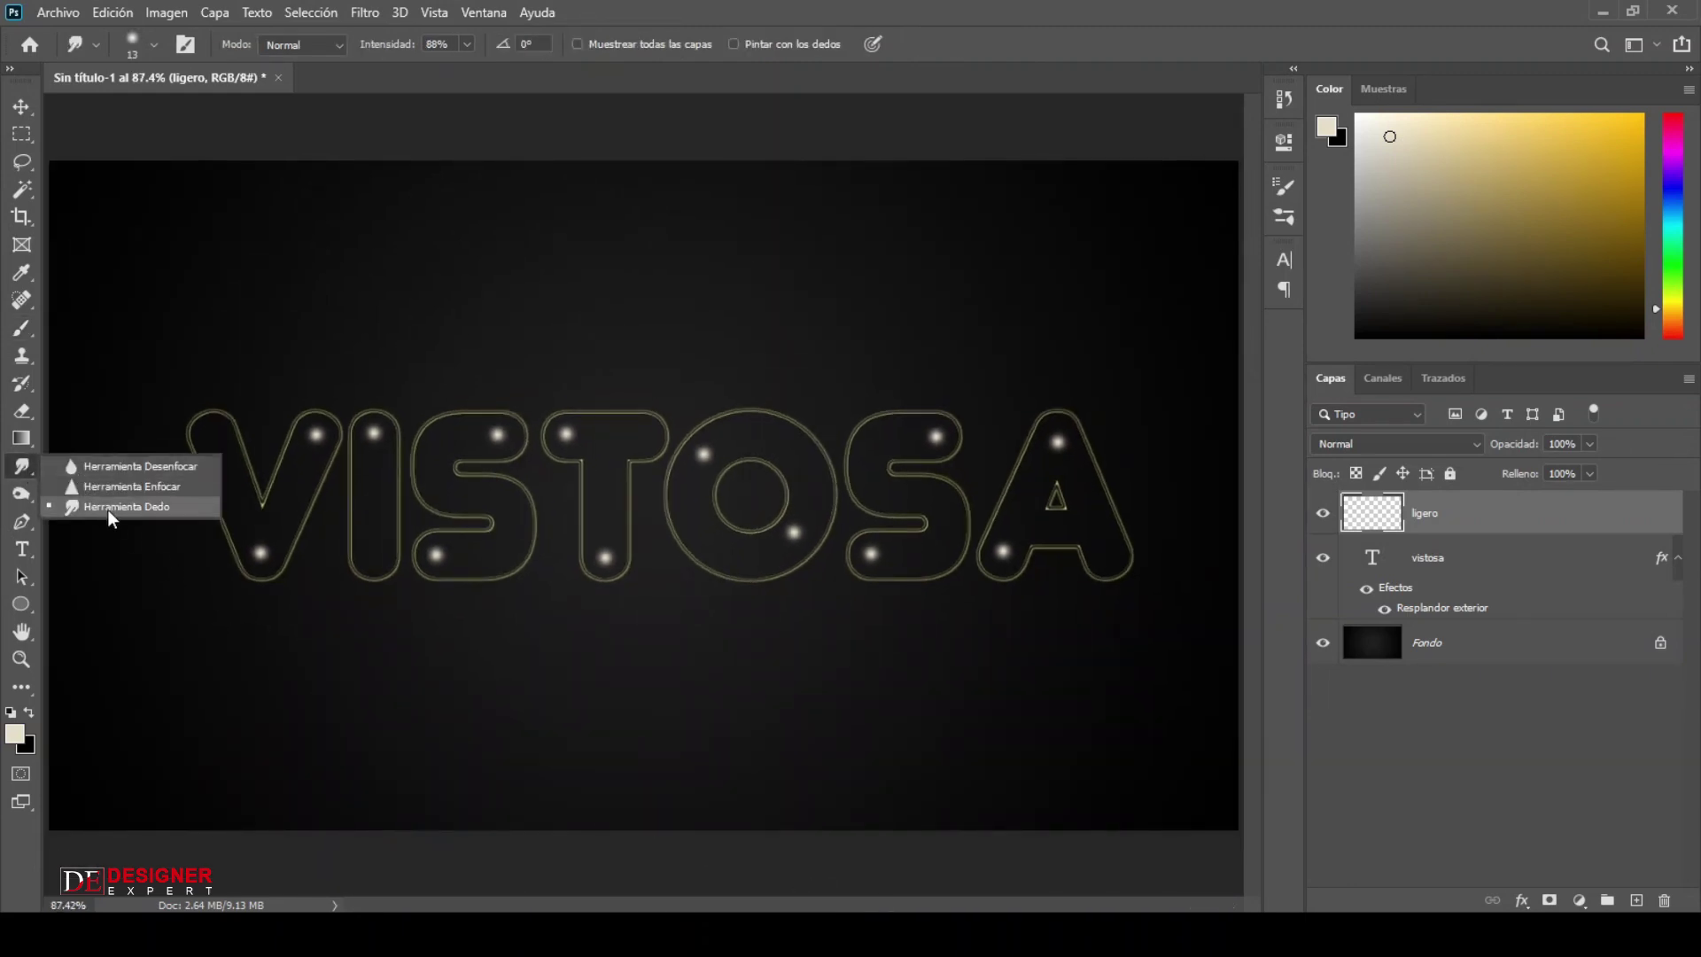
click(107, 509)
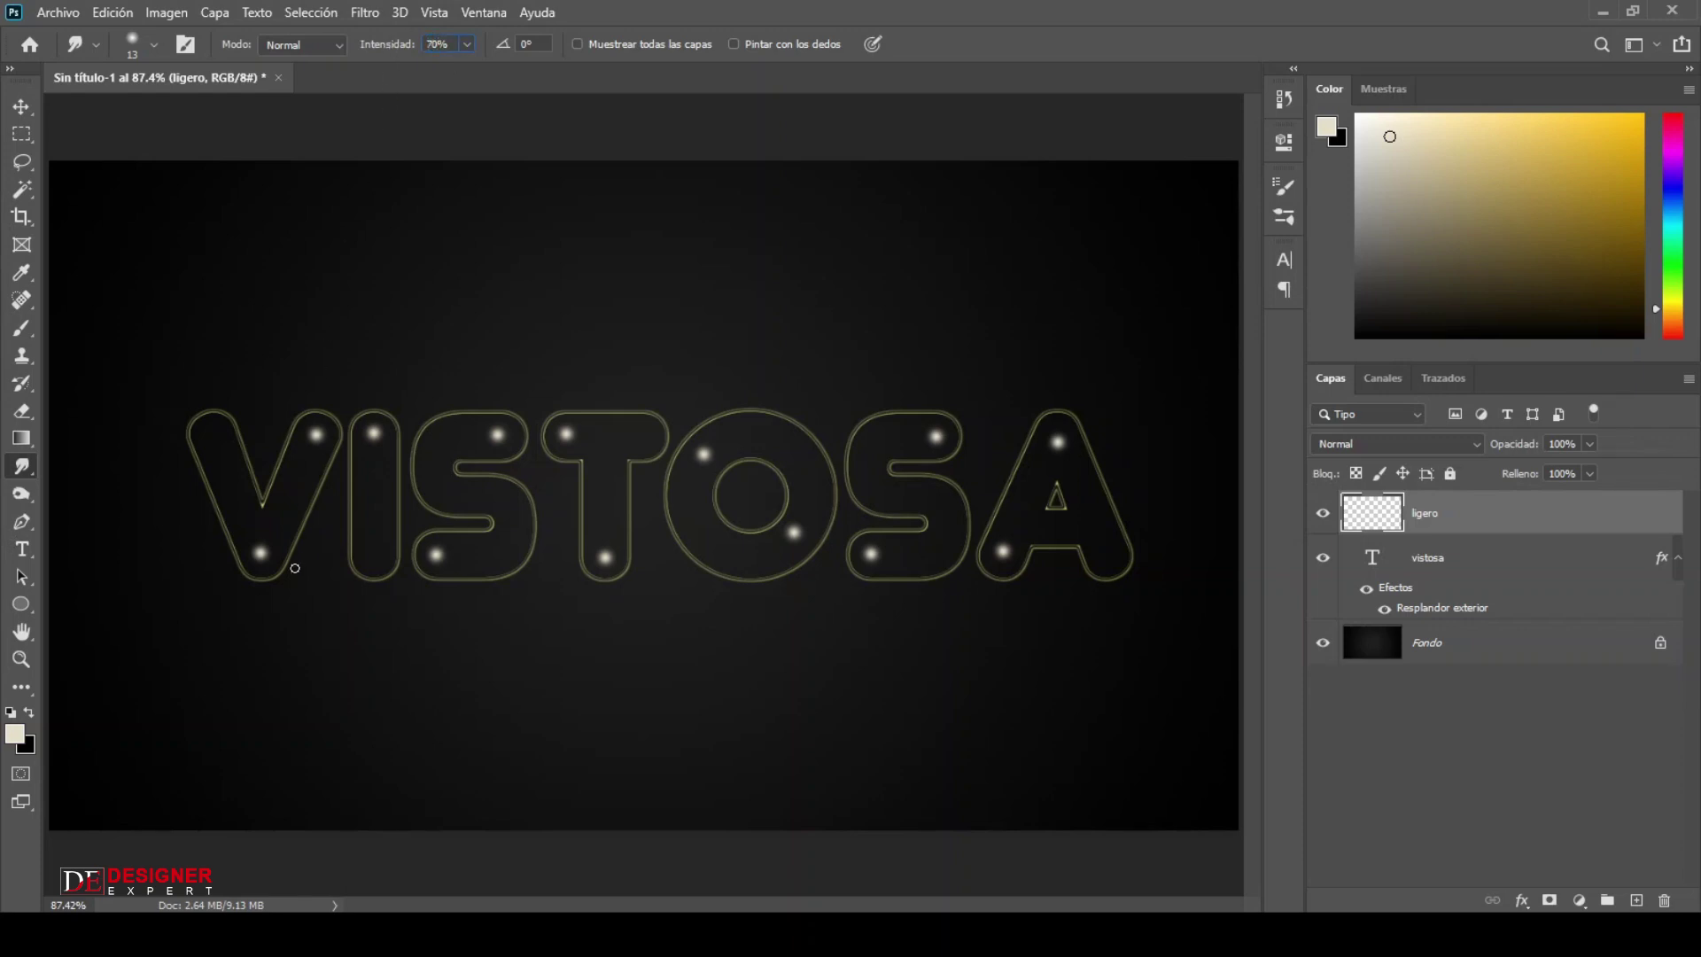
key(ctrl+plus)
key(ctrl+plus)
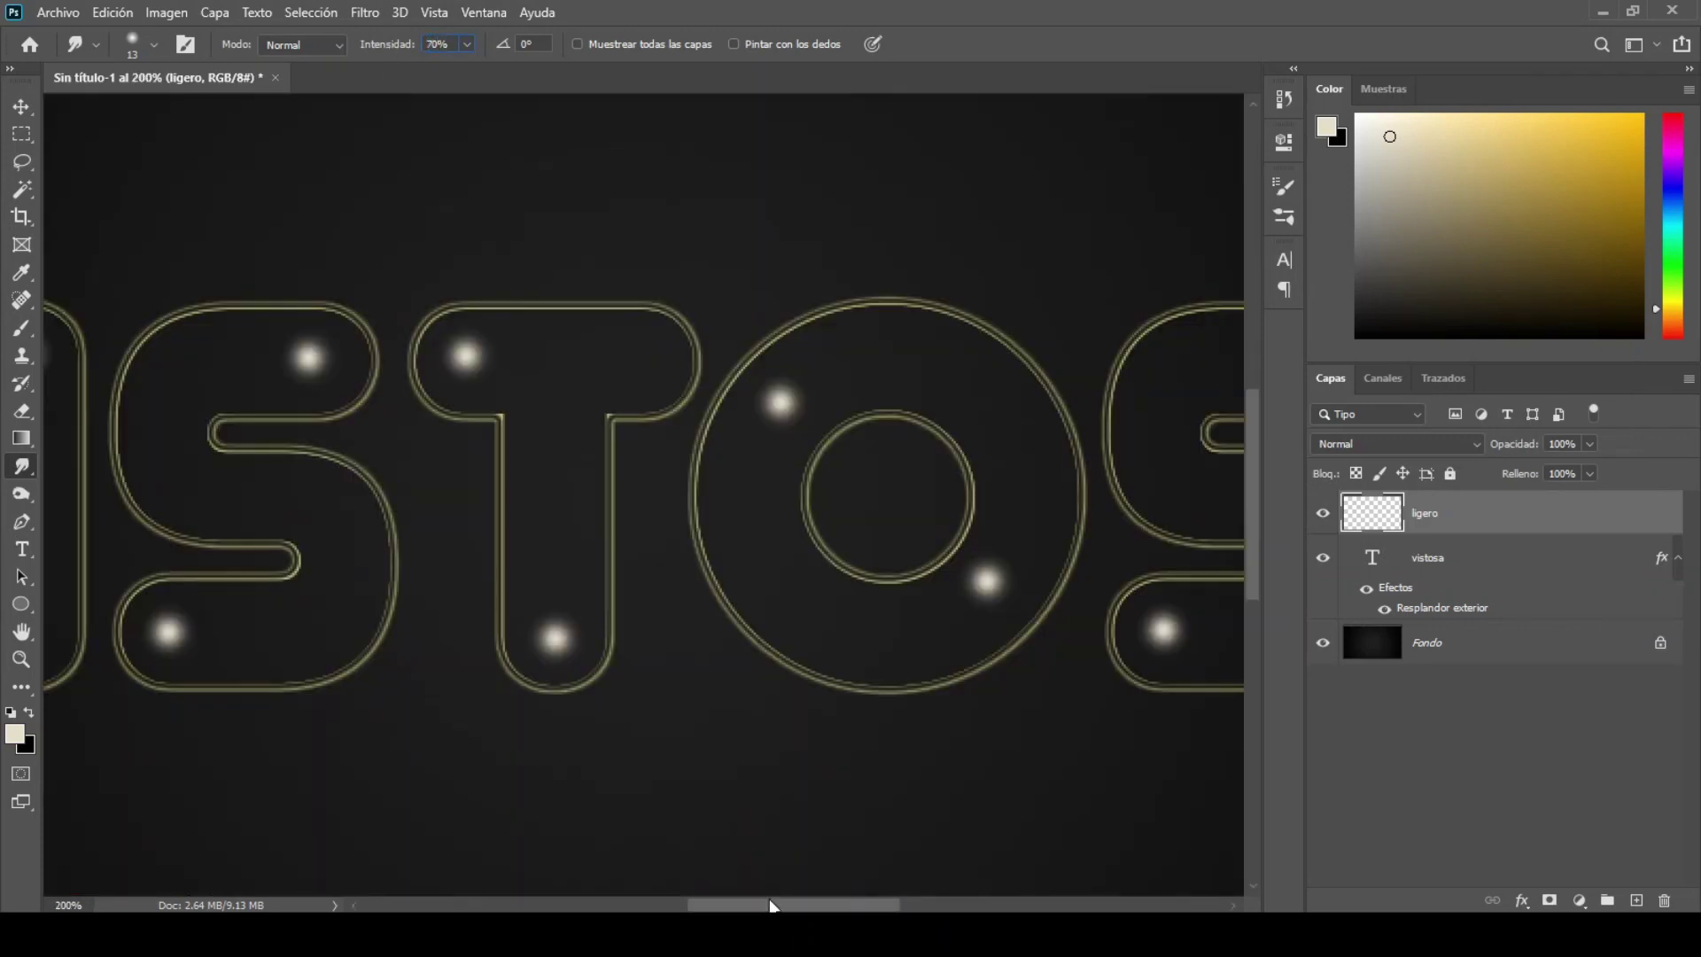
drag(778, 904, 653, 905)
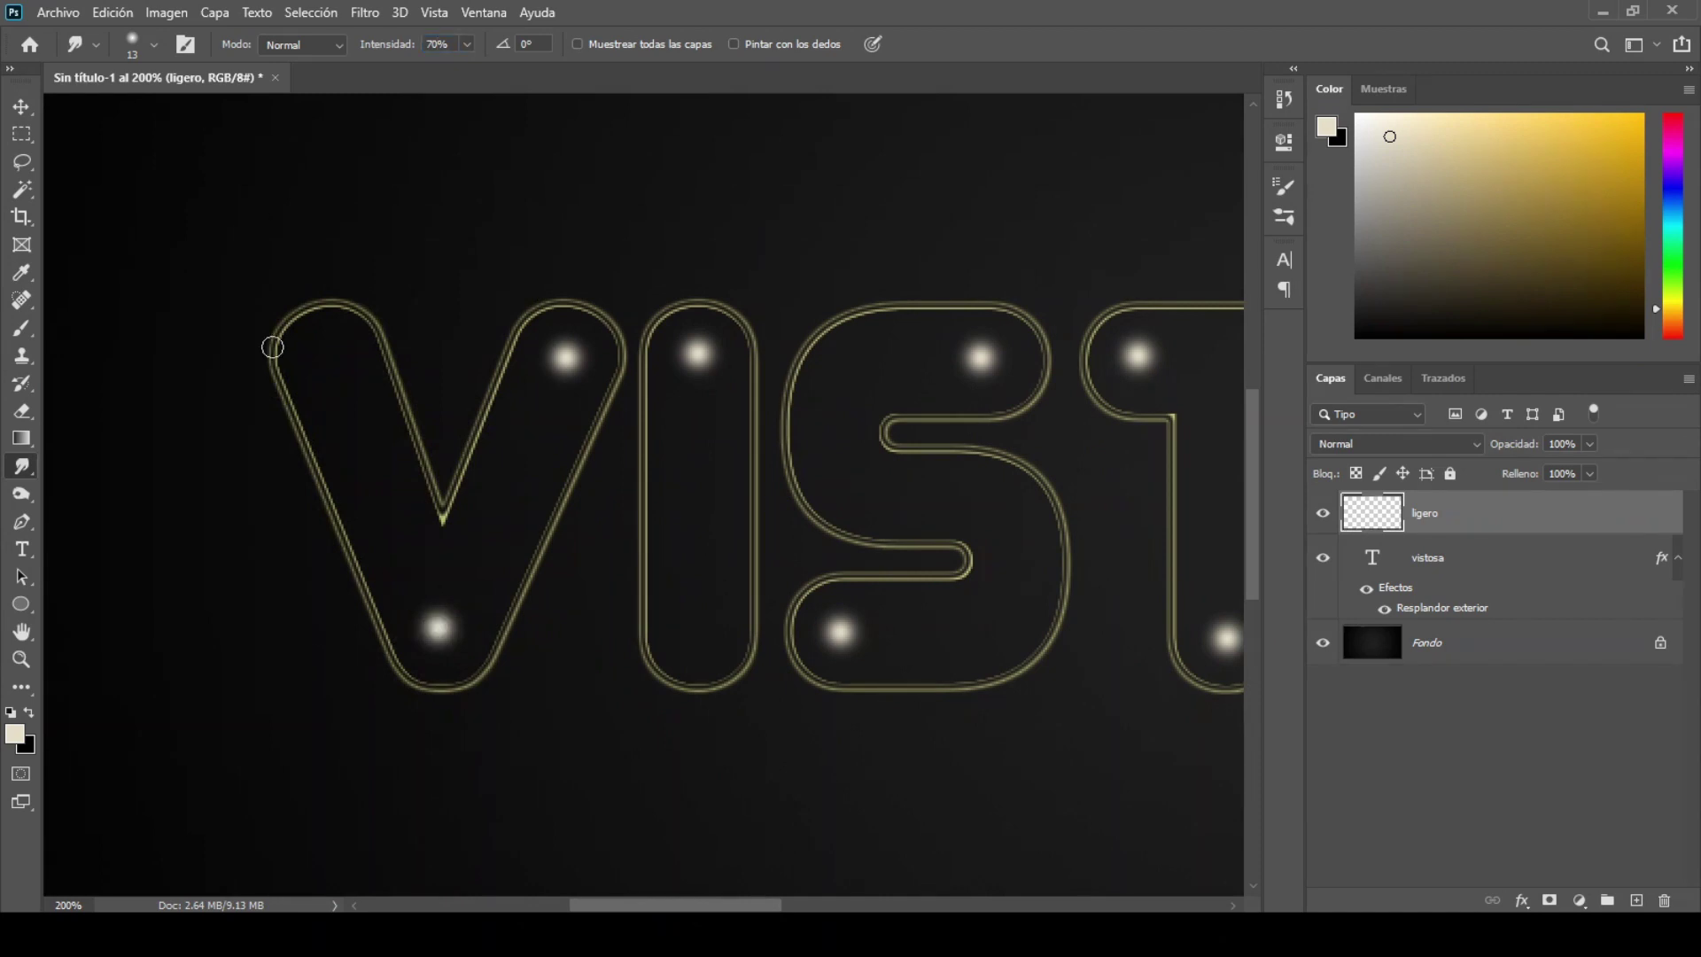
click(154, 44)
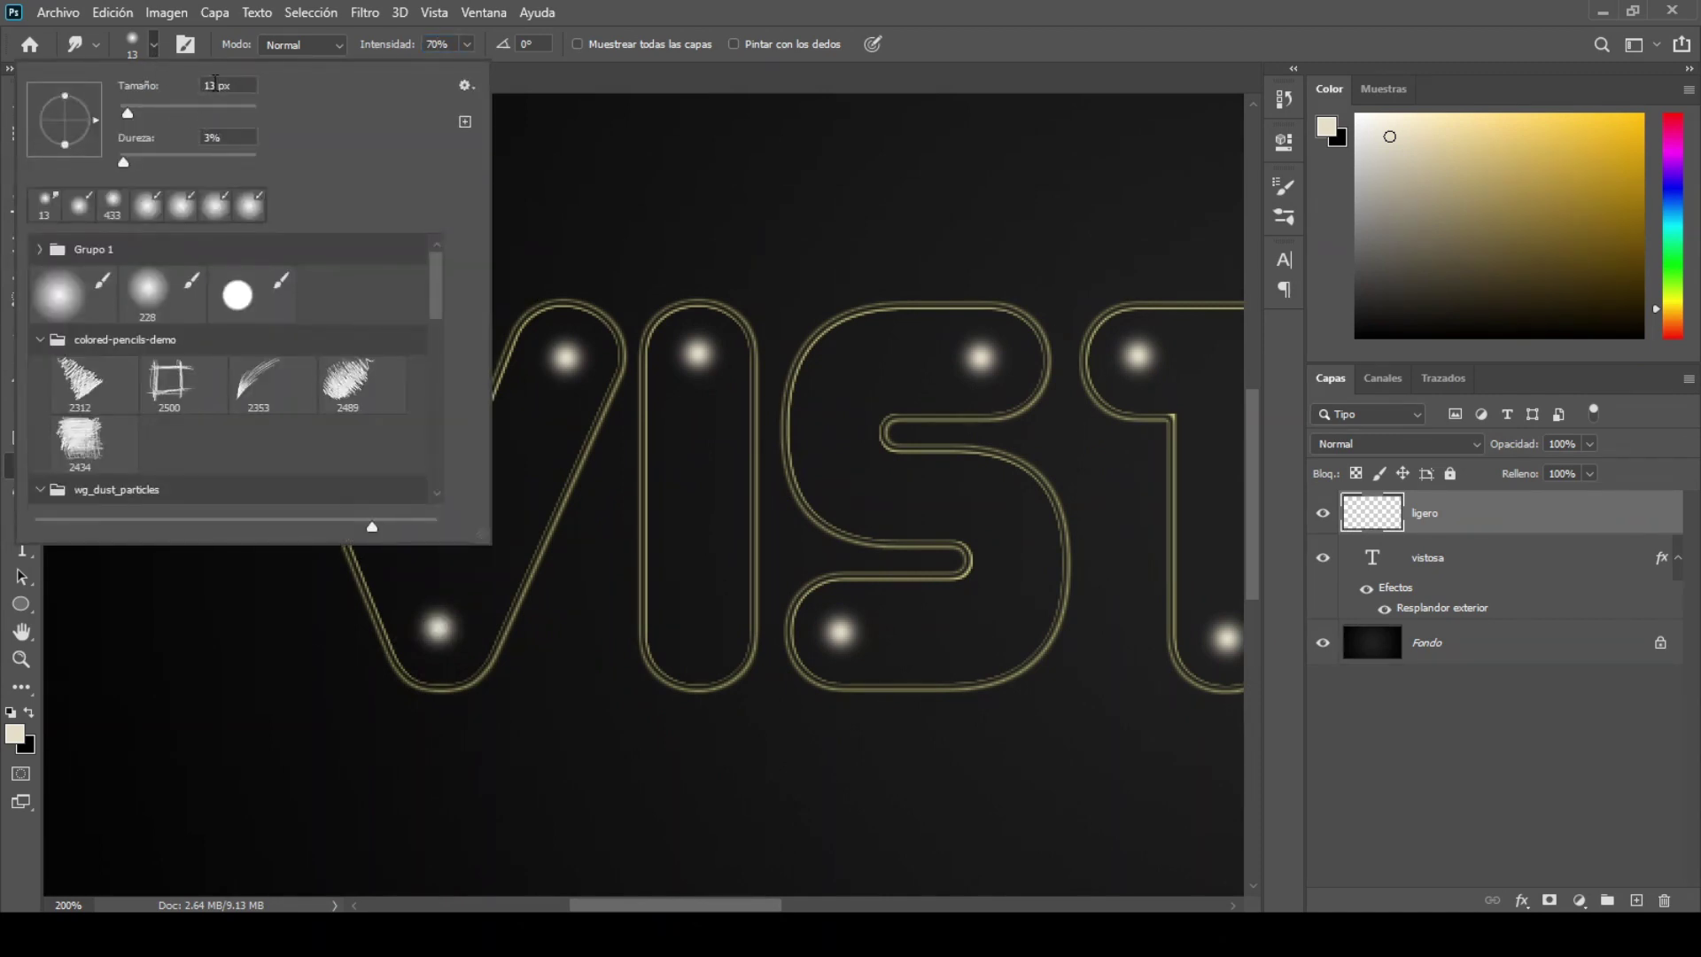
text(20)
drag(123, 163, 106, 166)
key(Return)
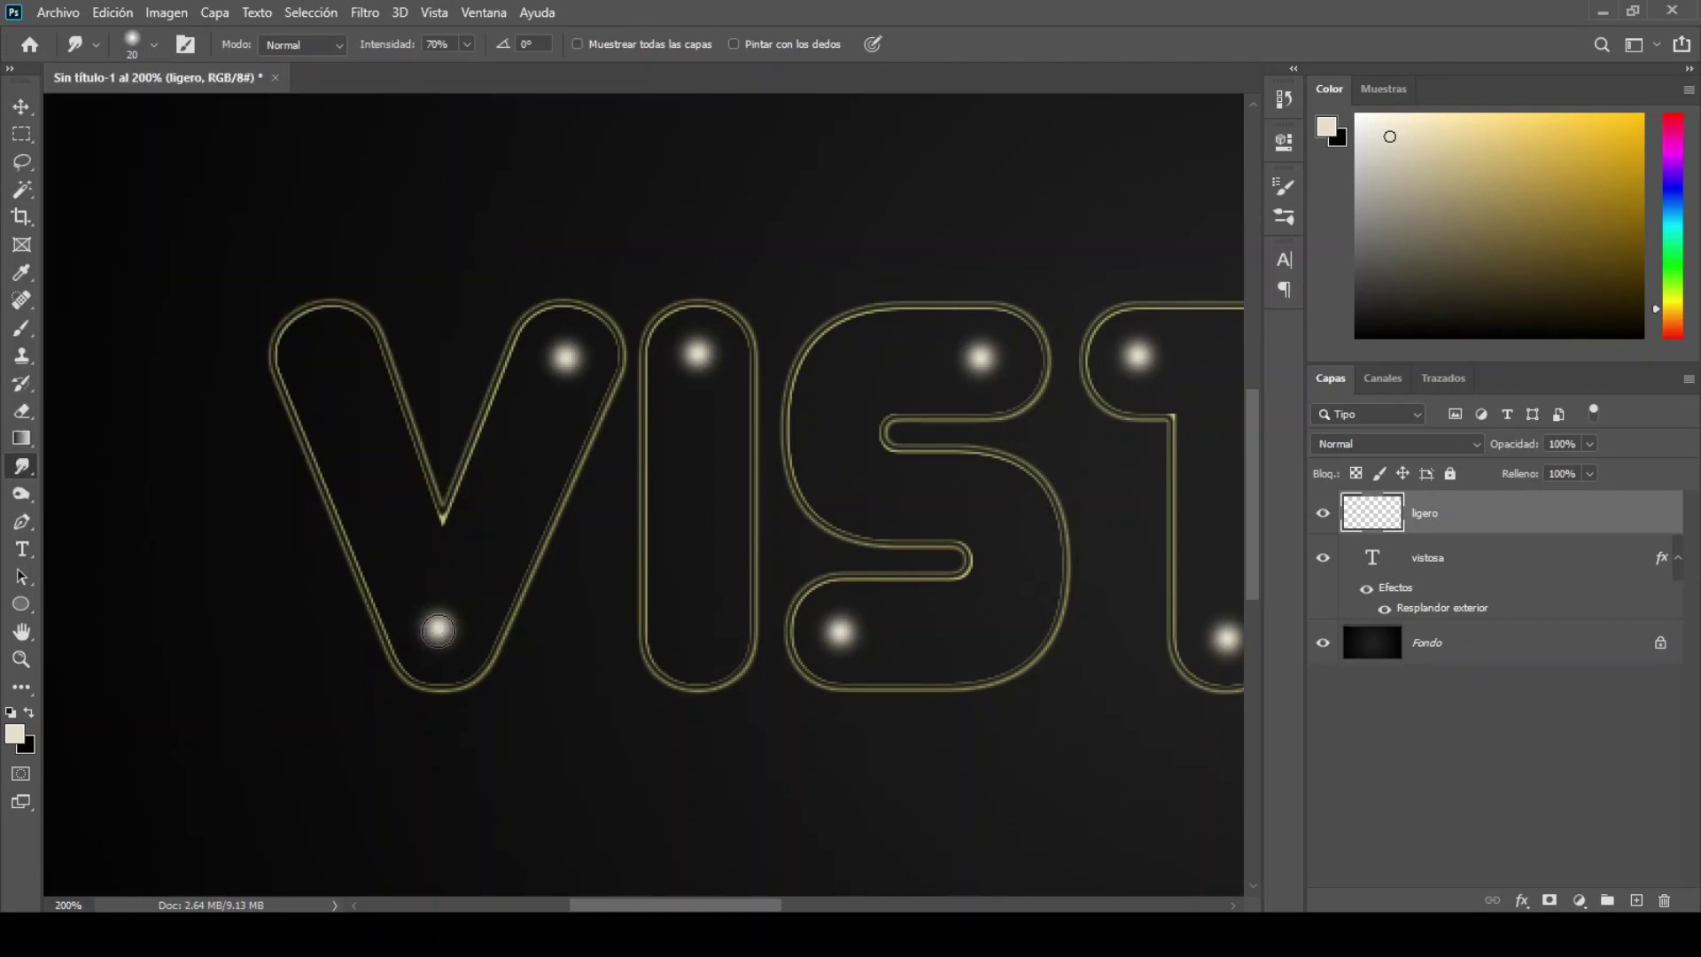
Smudge every light spot in the VISTOSA letters into a short tapered streak that follows the letter's stroke.
drag(435, 629, 408, 576)
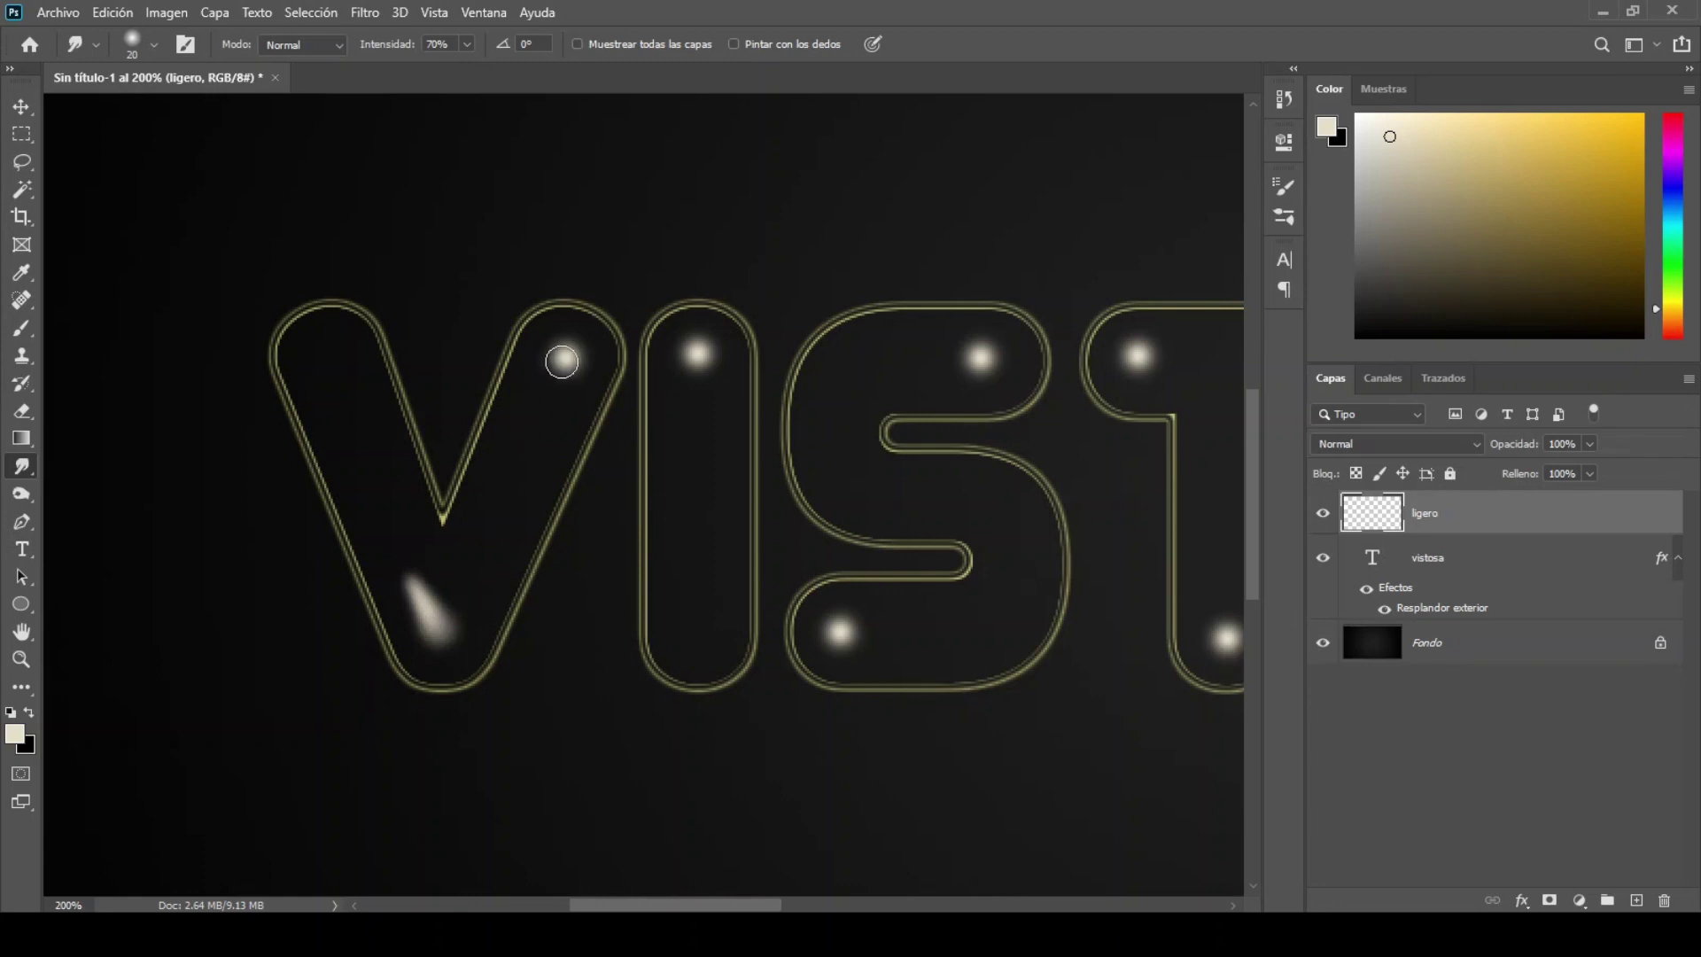
drag(564, 359, 528, 435)
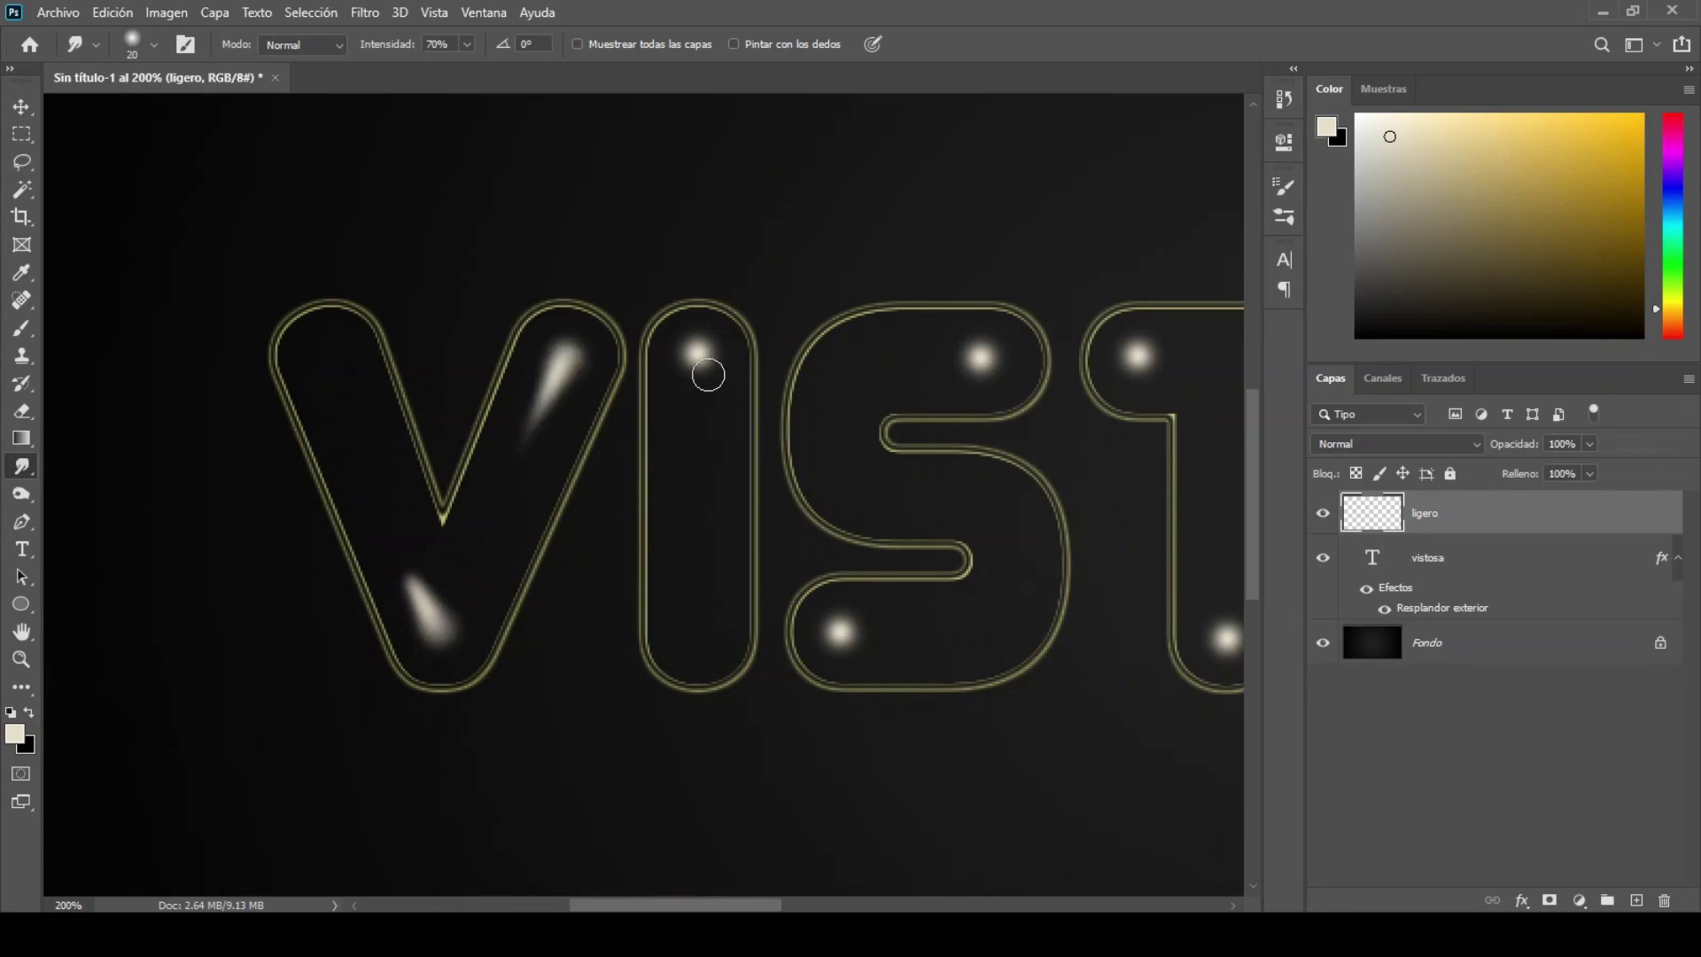
drag(698, 354, 692, 443)
drag(837, 632, 930, 632)
drag(982, 361, 917, 359)
scroll(714, 736, right, 5)
drag(630, 359, 709, 359)
drag(720, 643, 717, 545)
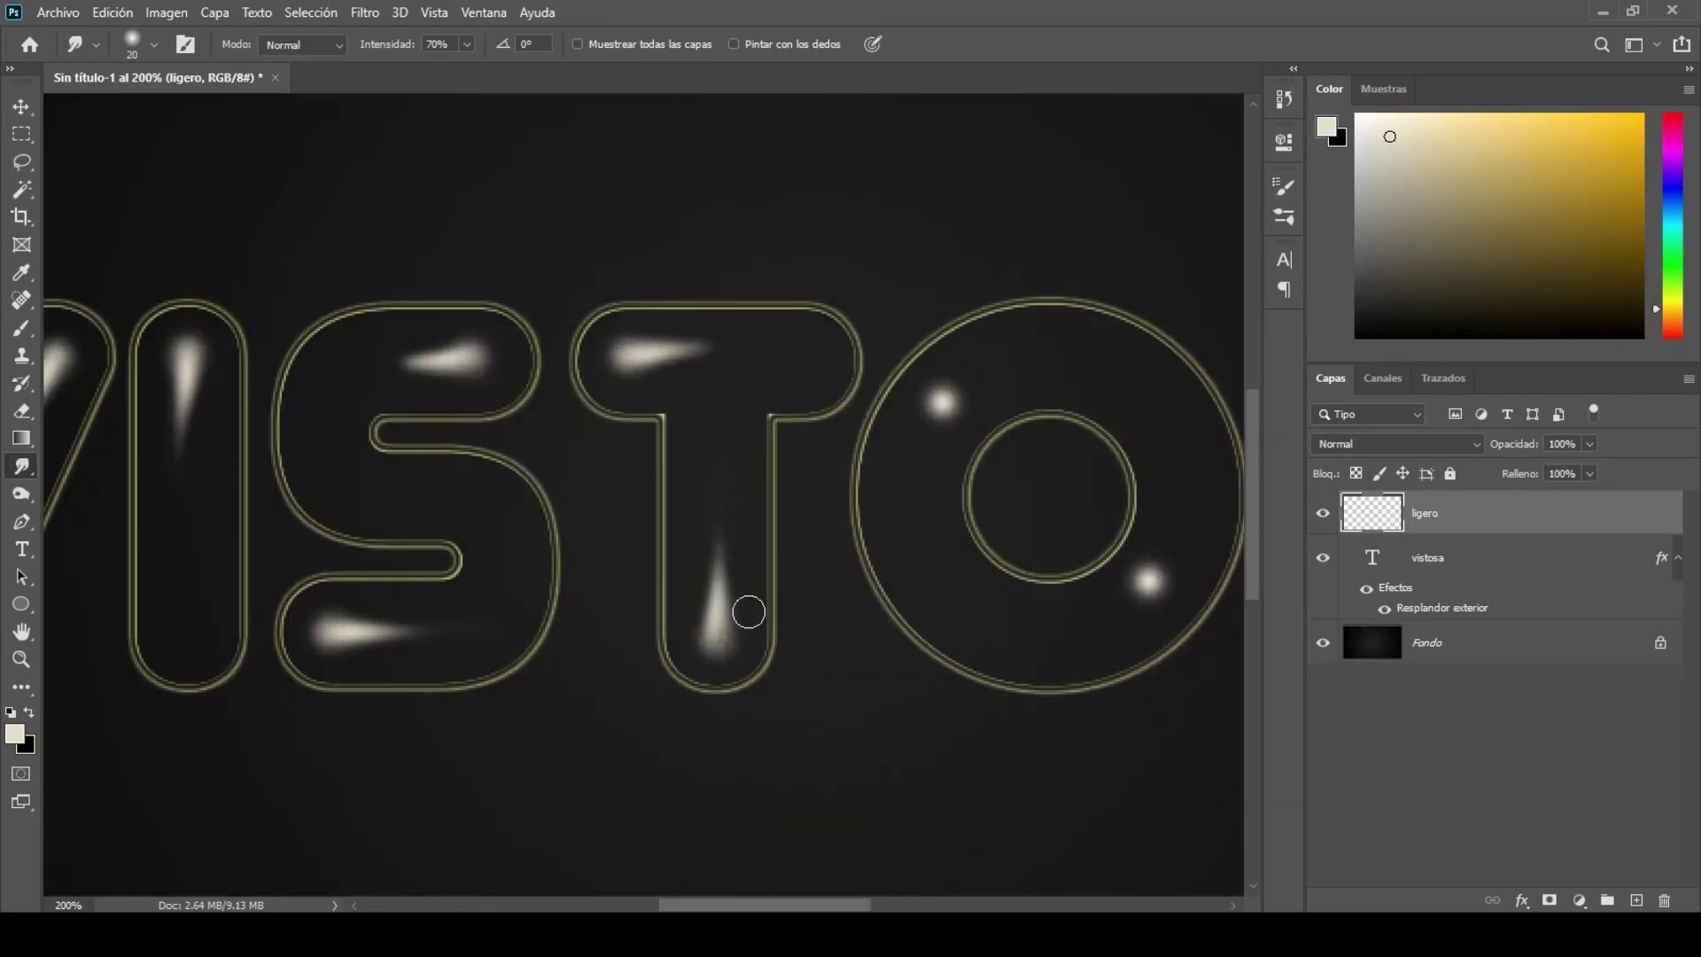
drag(942, 401, 915, 483)
drag(1149, 582, 1162, 492)
drag(863, 904, 937, 901)
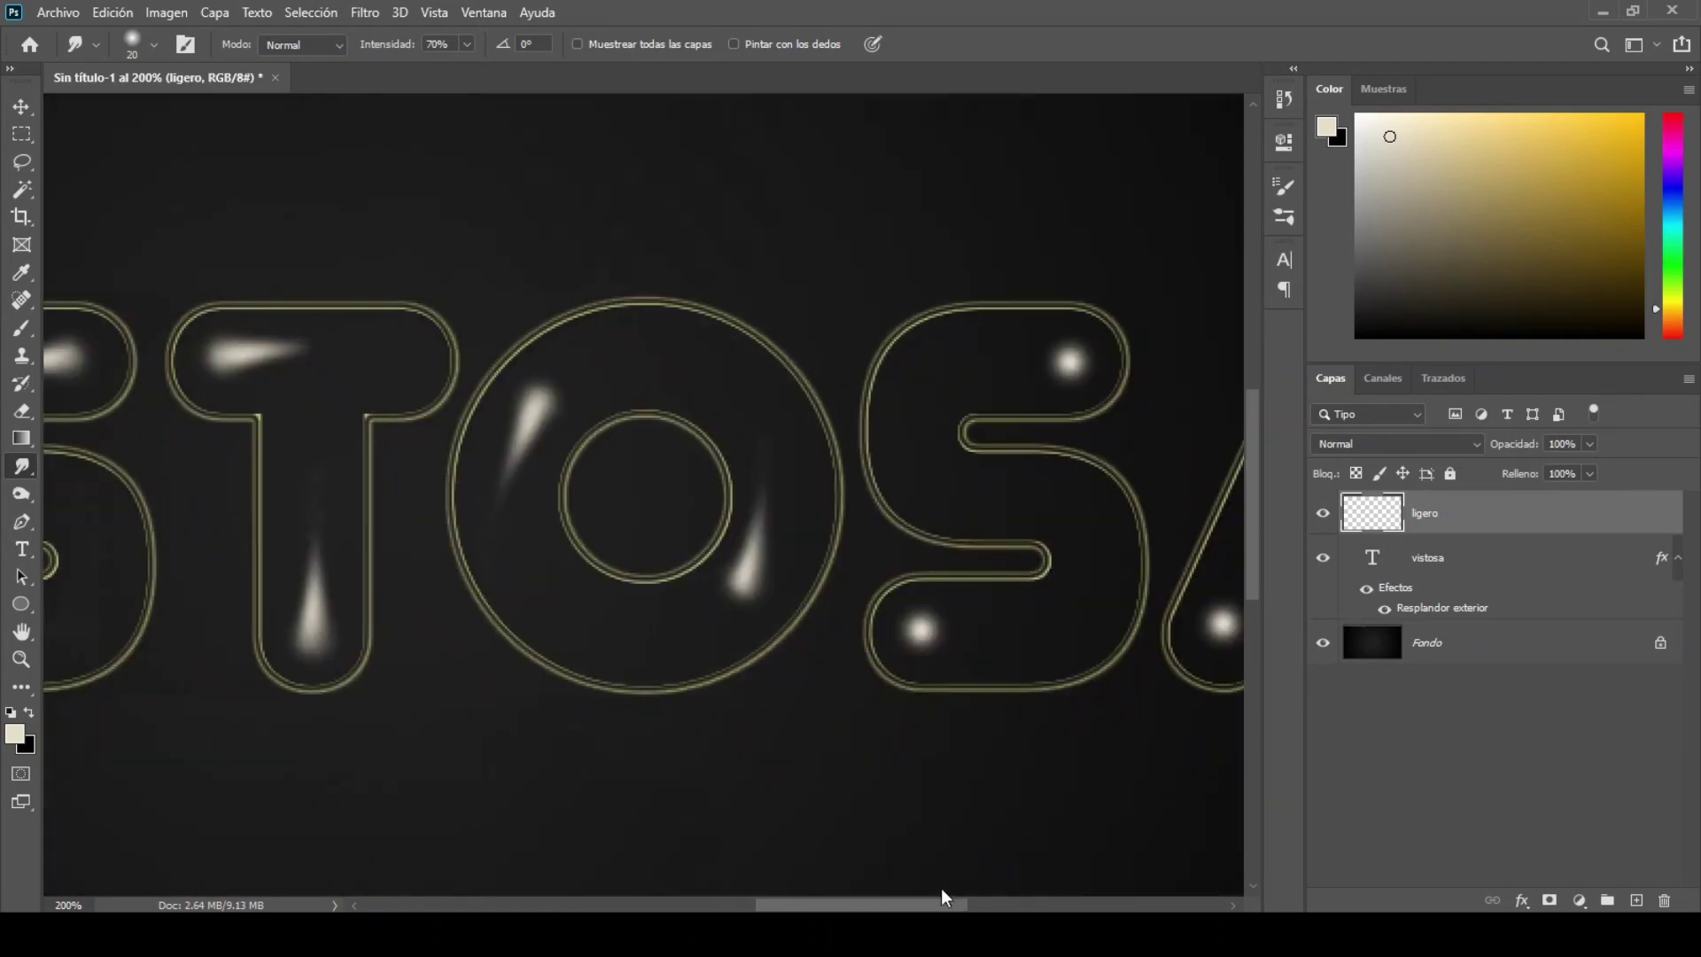
drag(778, 630, 864, 633)
drag(926, 361, 846, 364)
drag(792, 904, 866, 905)
drag(751, 627, 764, 555)
drag(872, 379, 899, 447)
key(ctrl+0)
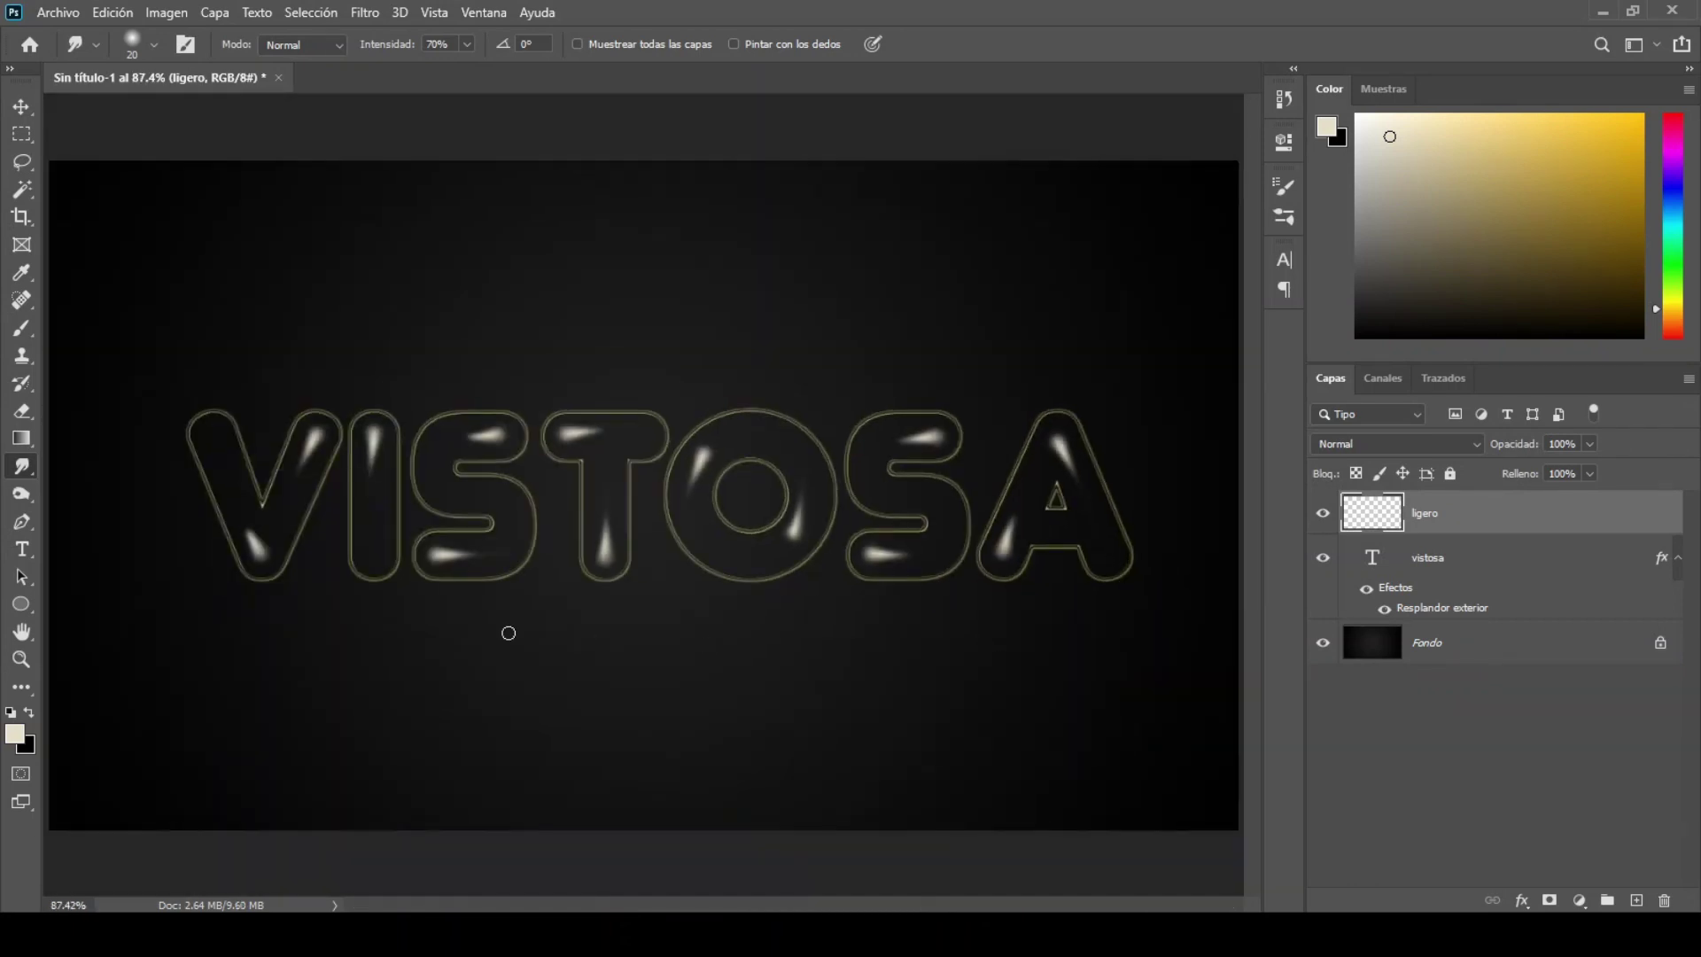
drag(260, 548, 253, 540)
Add an outer glow to the ligero layer with 75% opacity, 0% noise, 5 px size, 0% jitter, linear contour and anti-aliasing off.
click(1522, 900)
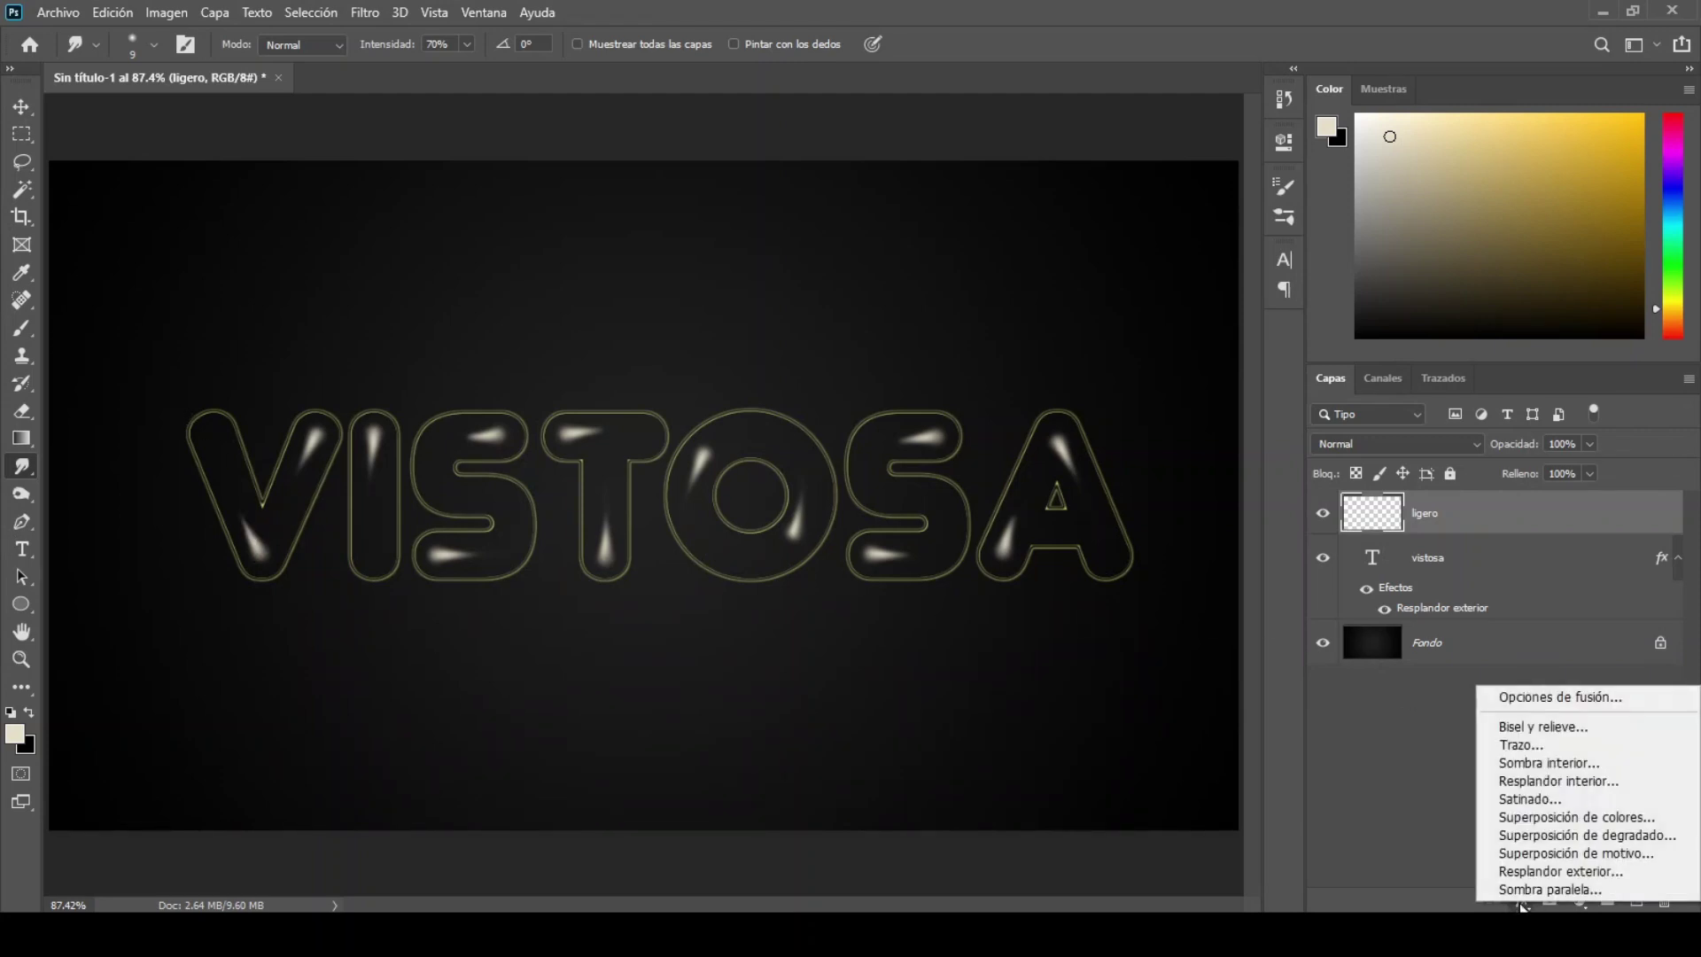
click(1515, 694)
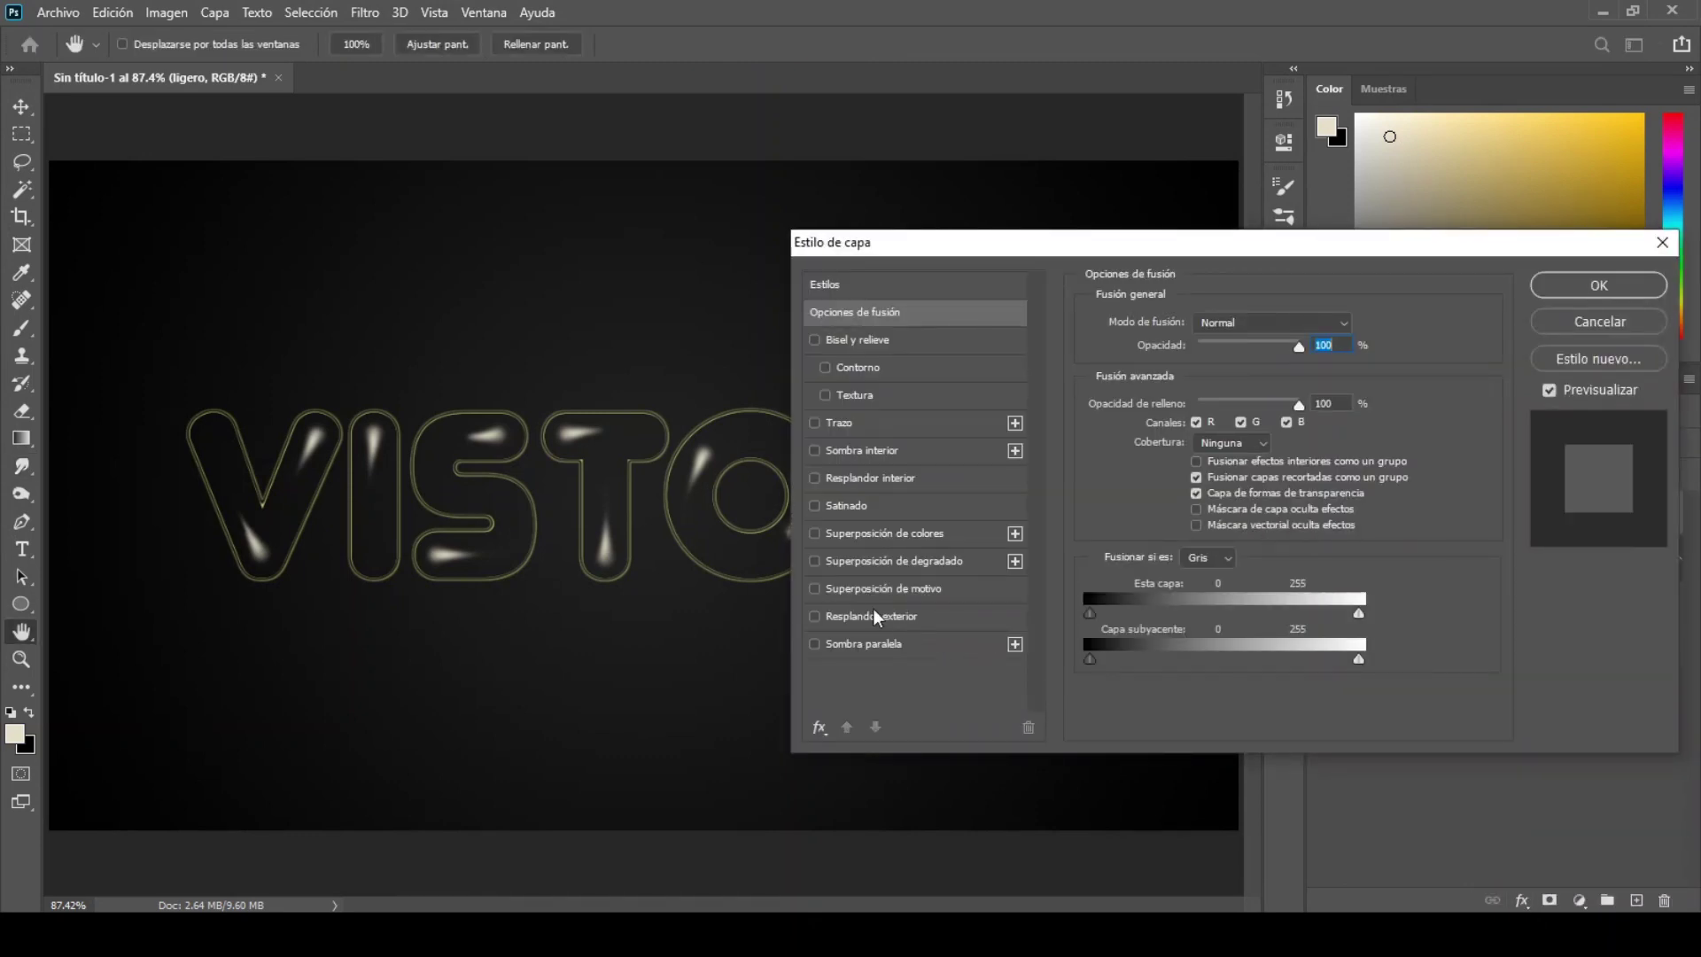
click(872, 617)
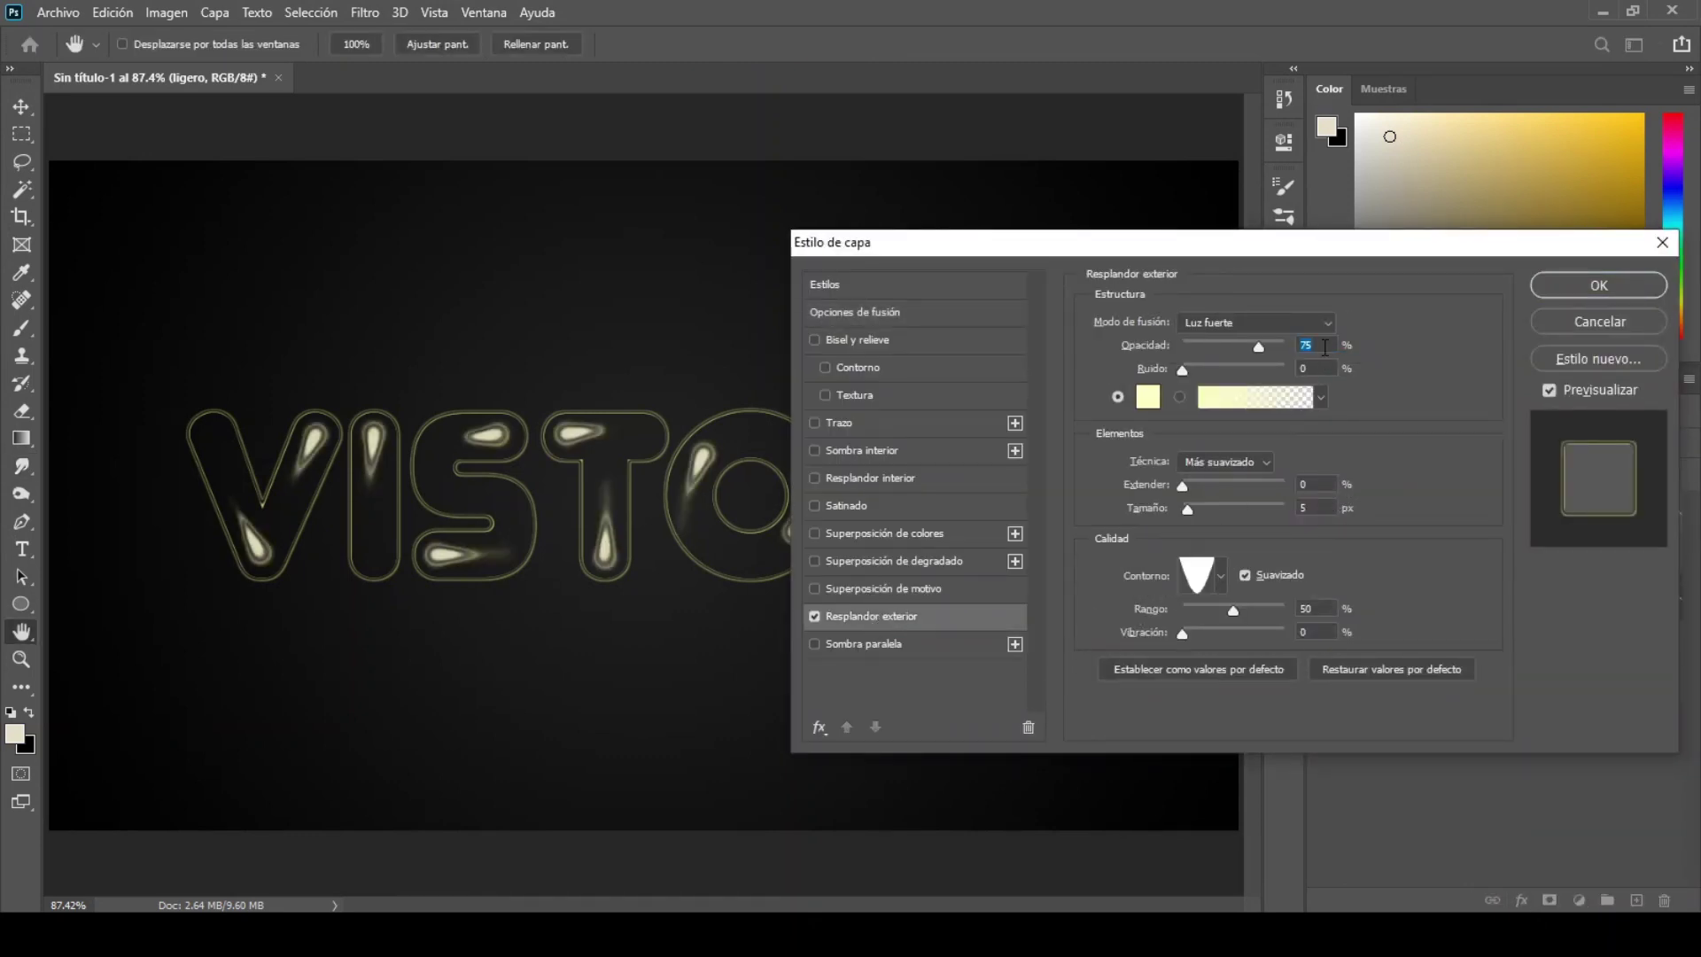
click(1298, 368)
click(1290, 631)
click(1245, 576)
click(1221, 576)
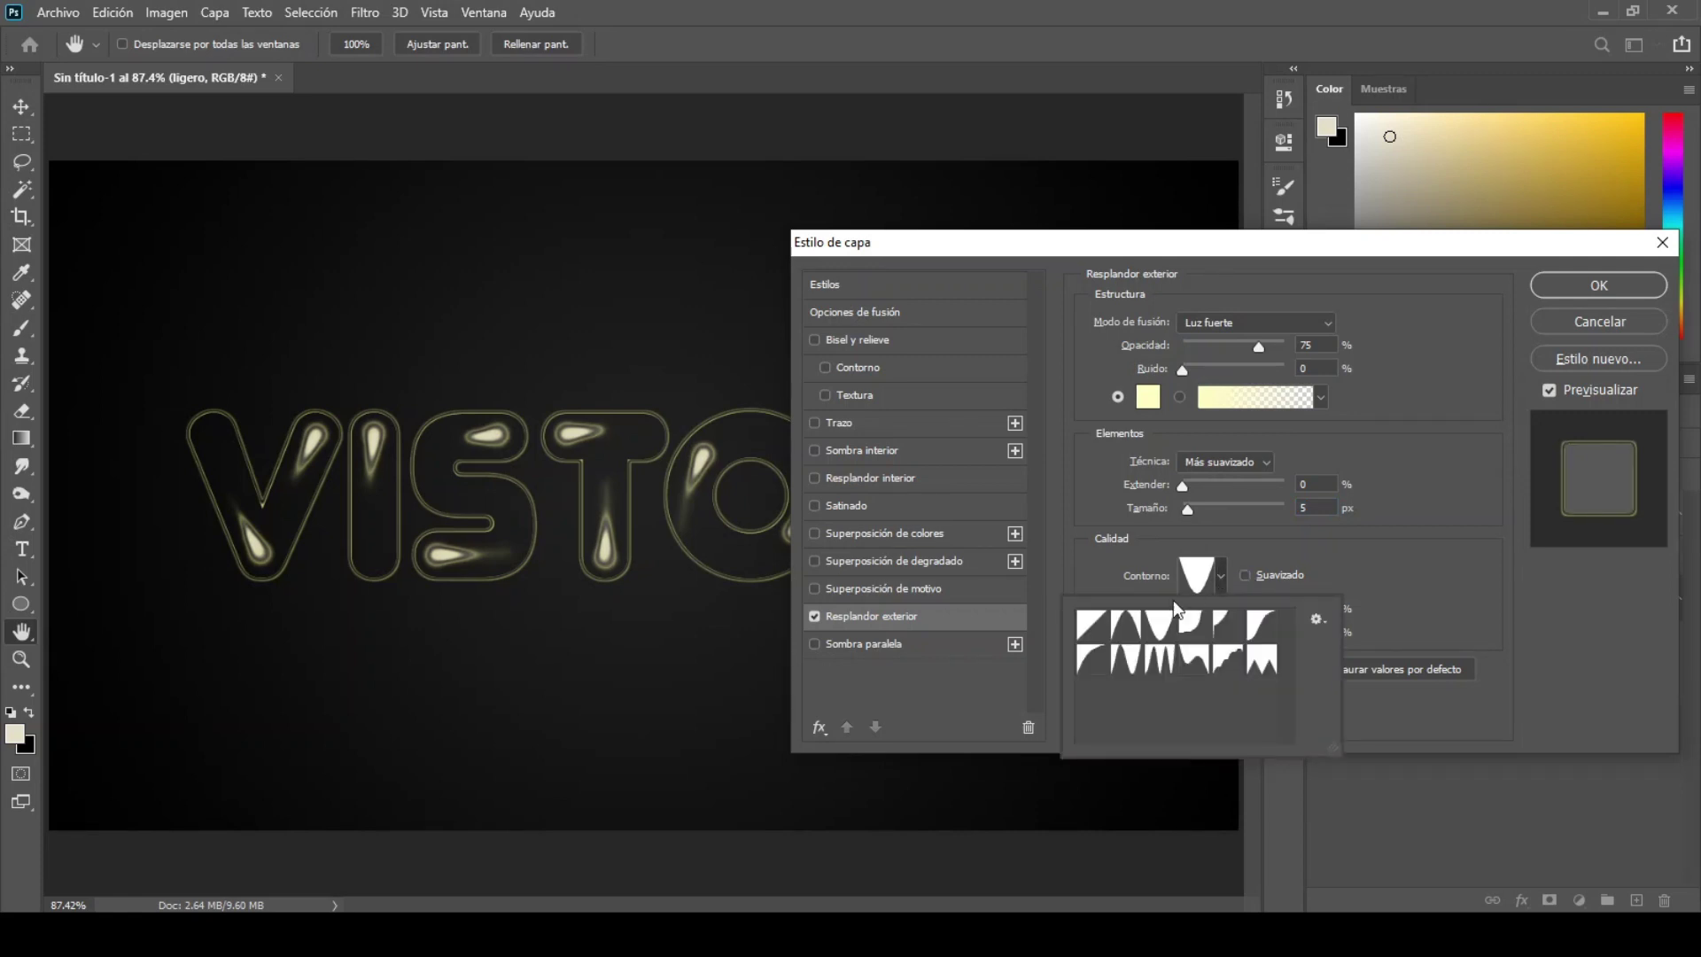
click(1106, 628)
click(1224, 572)
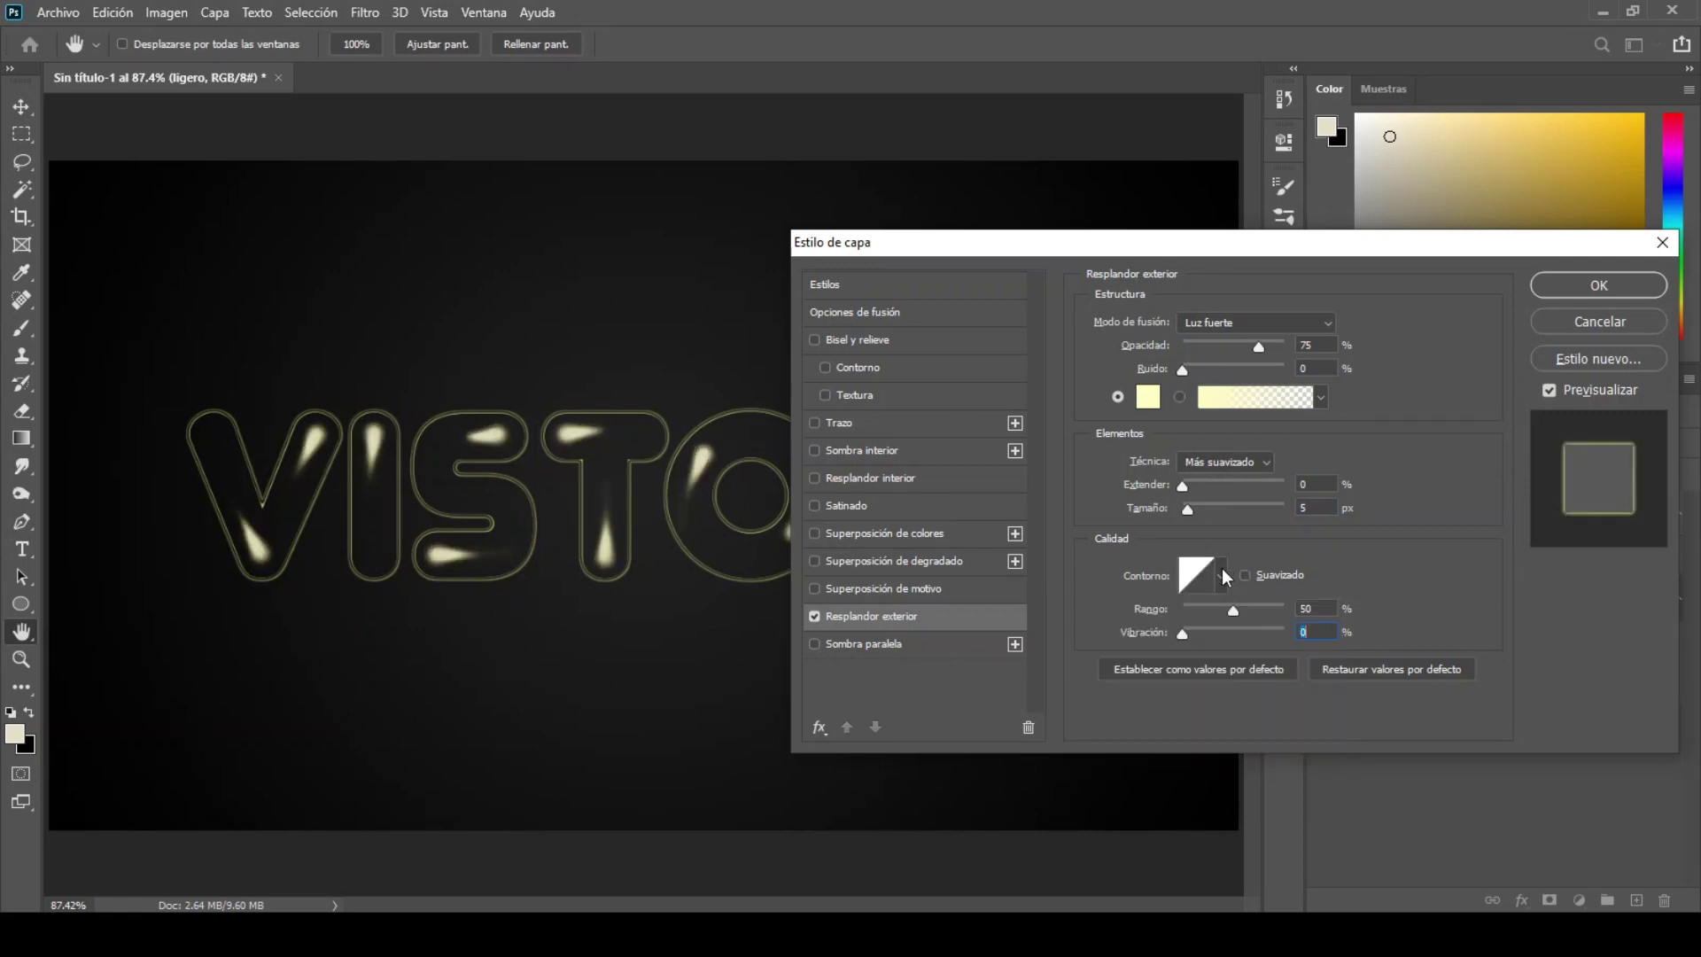
Use #ffffc0 as the ligero layer's outer glow colour and set its blend mode to Linear Light (Luz lineal).
click(1148, 398)
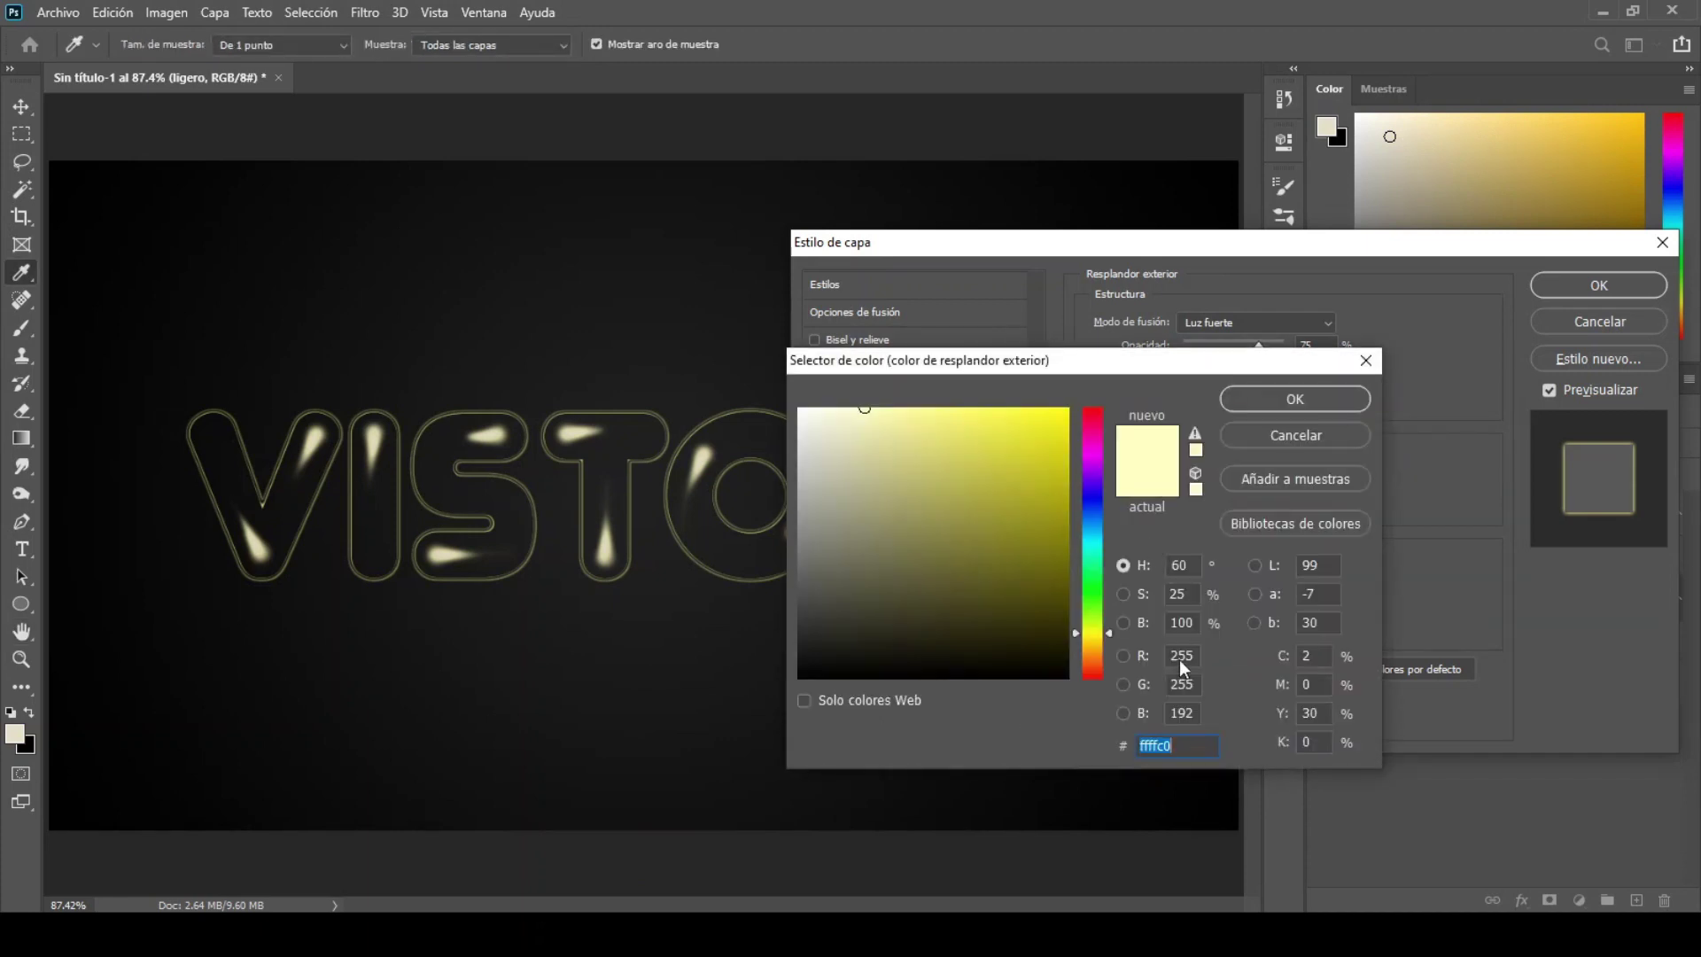
drag(1179, 745, 1131, 744)
click(1249, 397)
click(1253, 321)
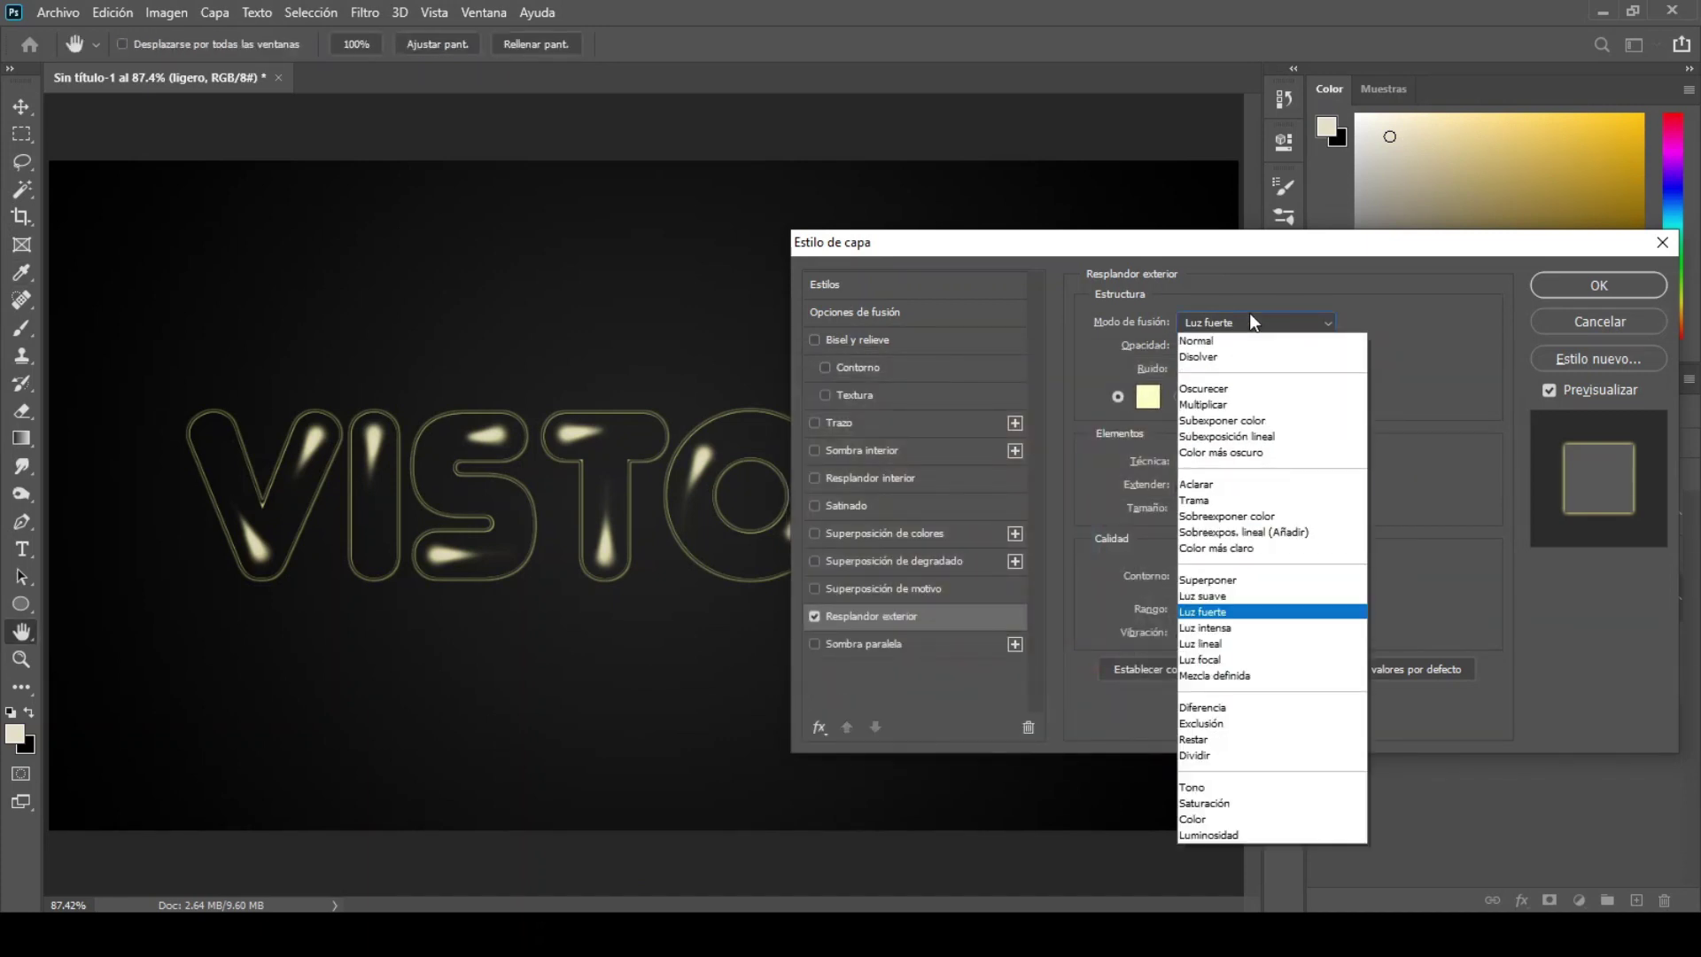
click(1267, 645)
Add an inner glow to the ligero layer with colour #ffff00, Hard Light (Luz fuerte) blending, 75% opacity and 8 px size.
click(895, 479)
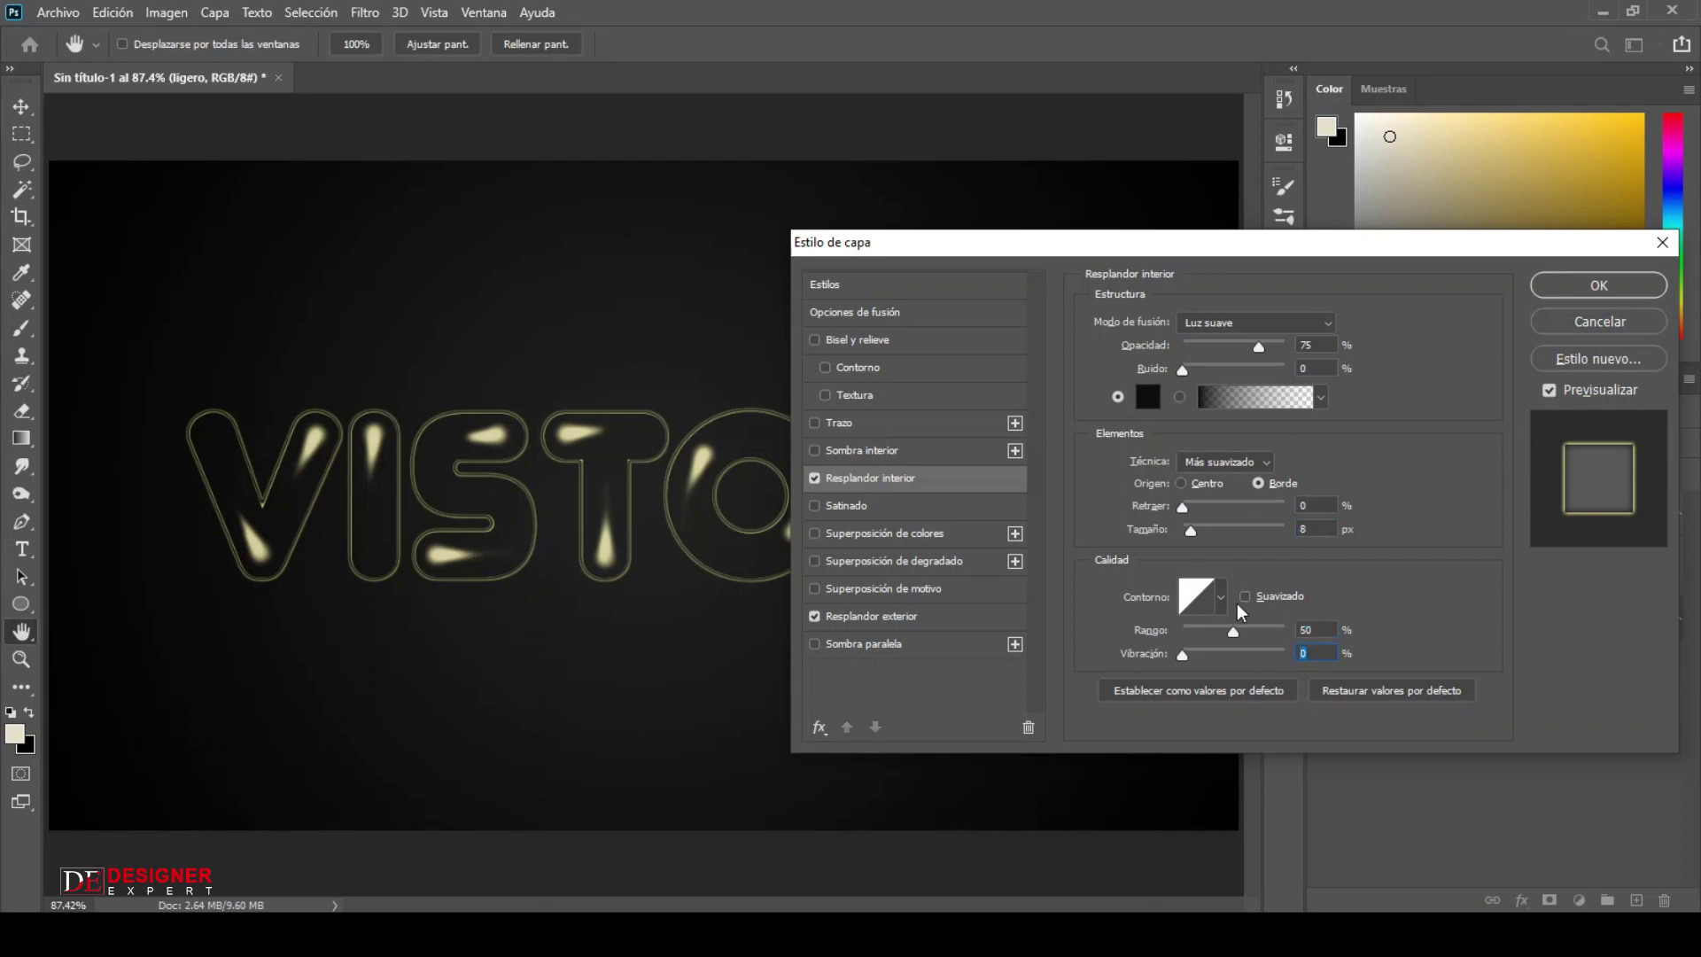
click(1145, 395)
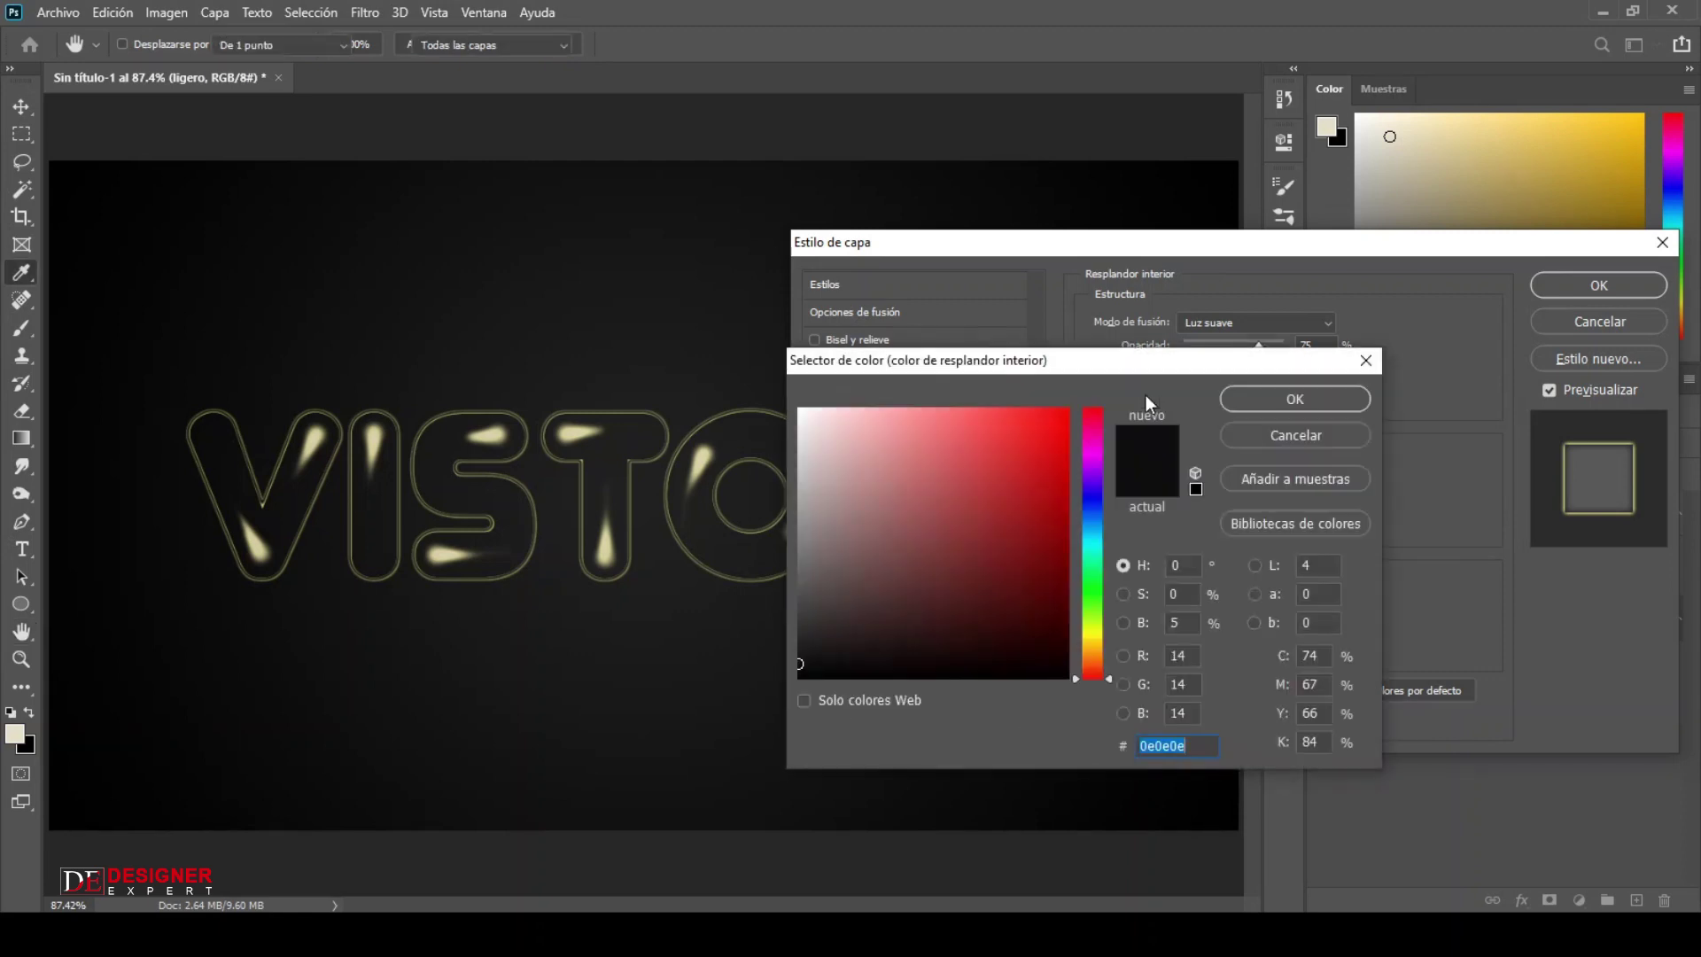
text(ffff00)
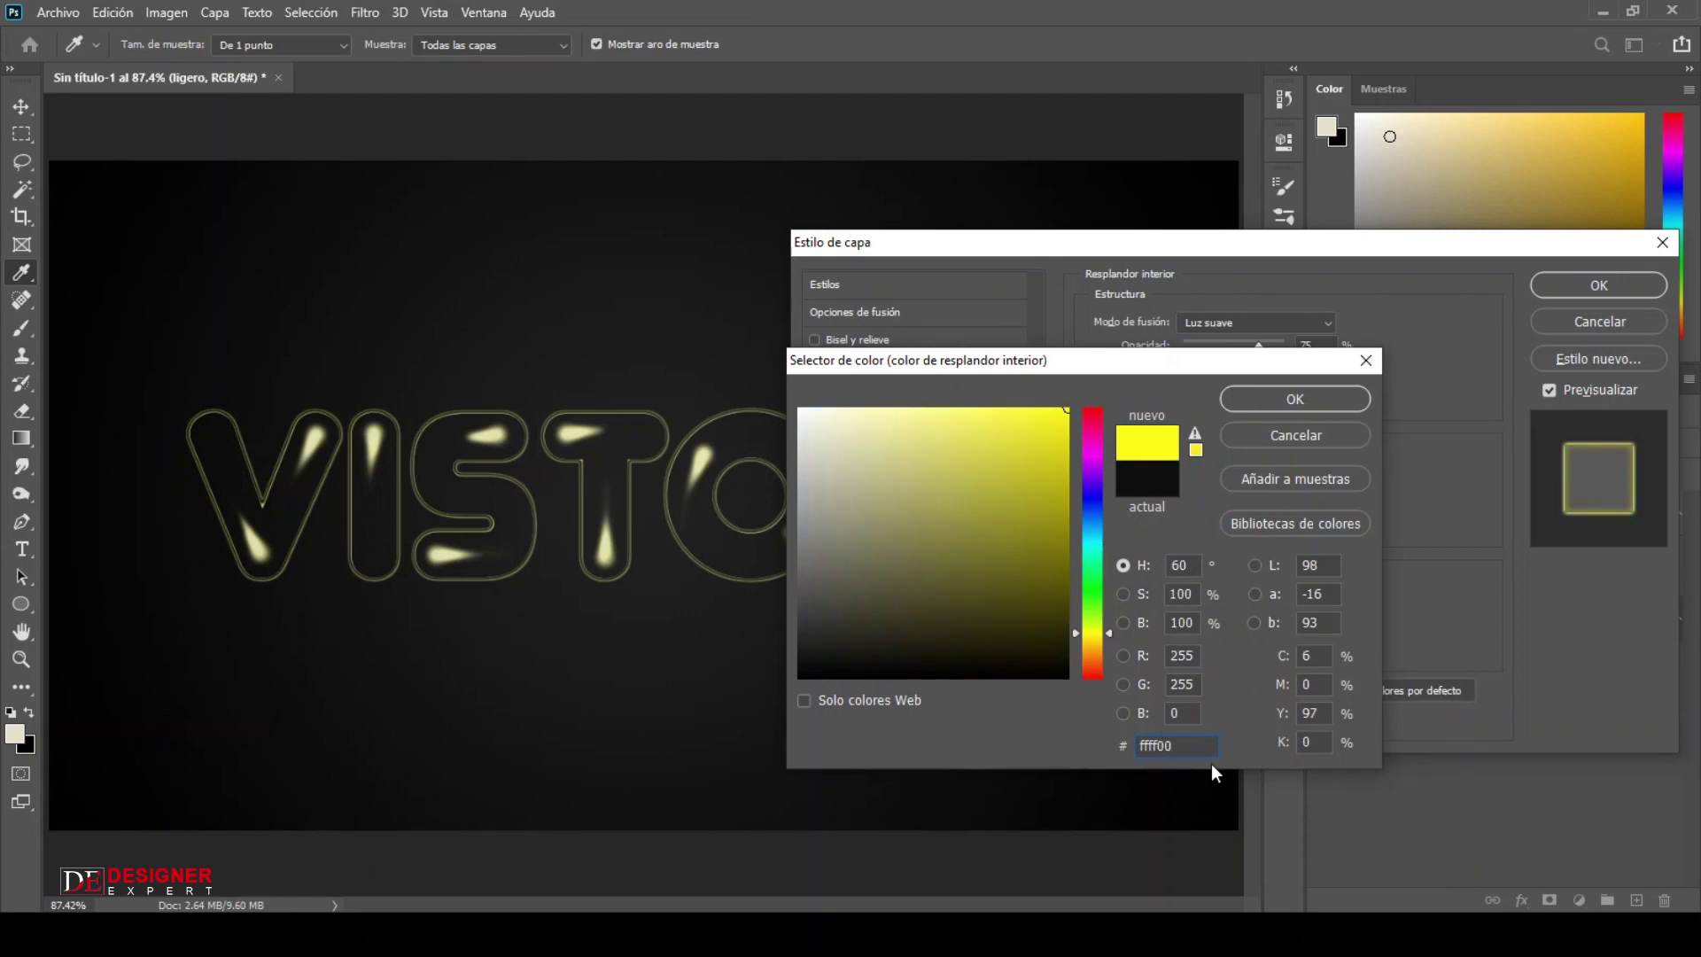
click(1260, 401)
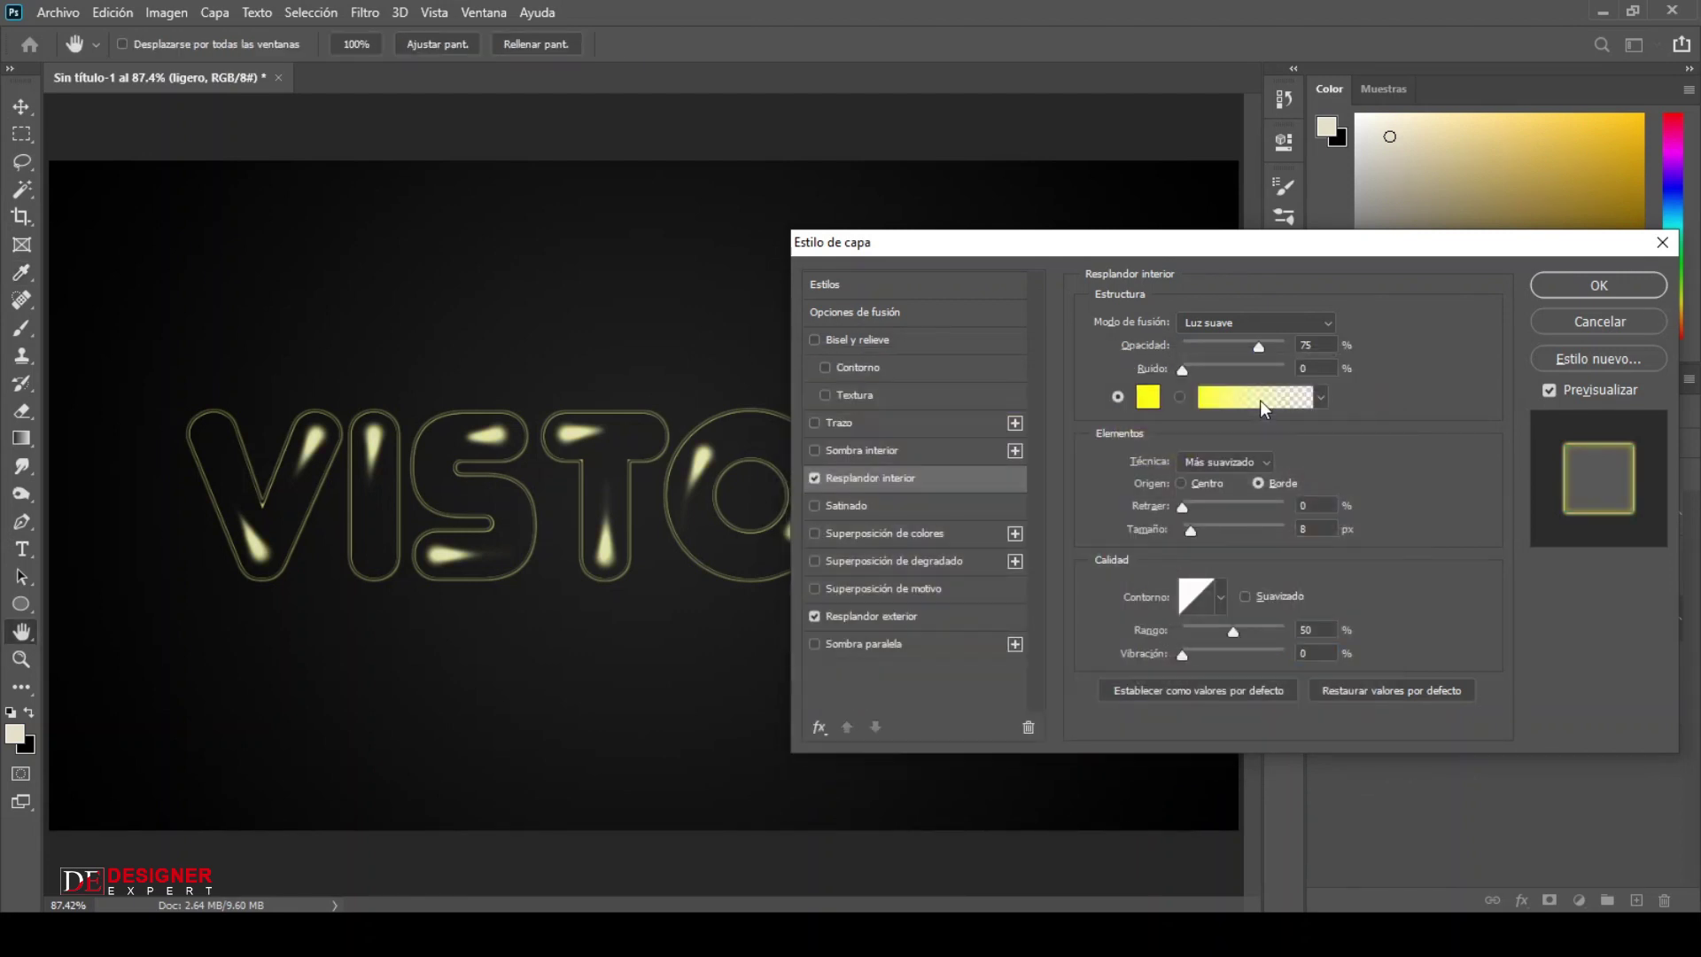
click(1268, 323)
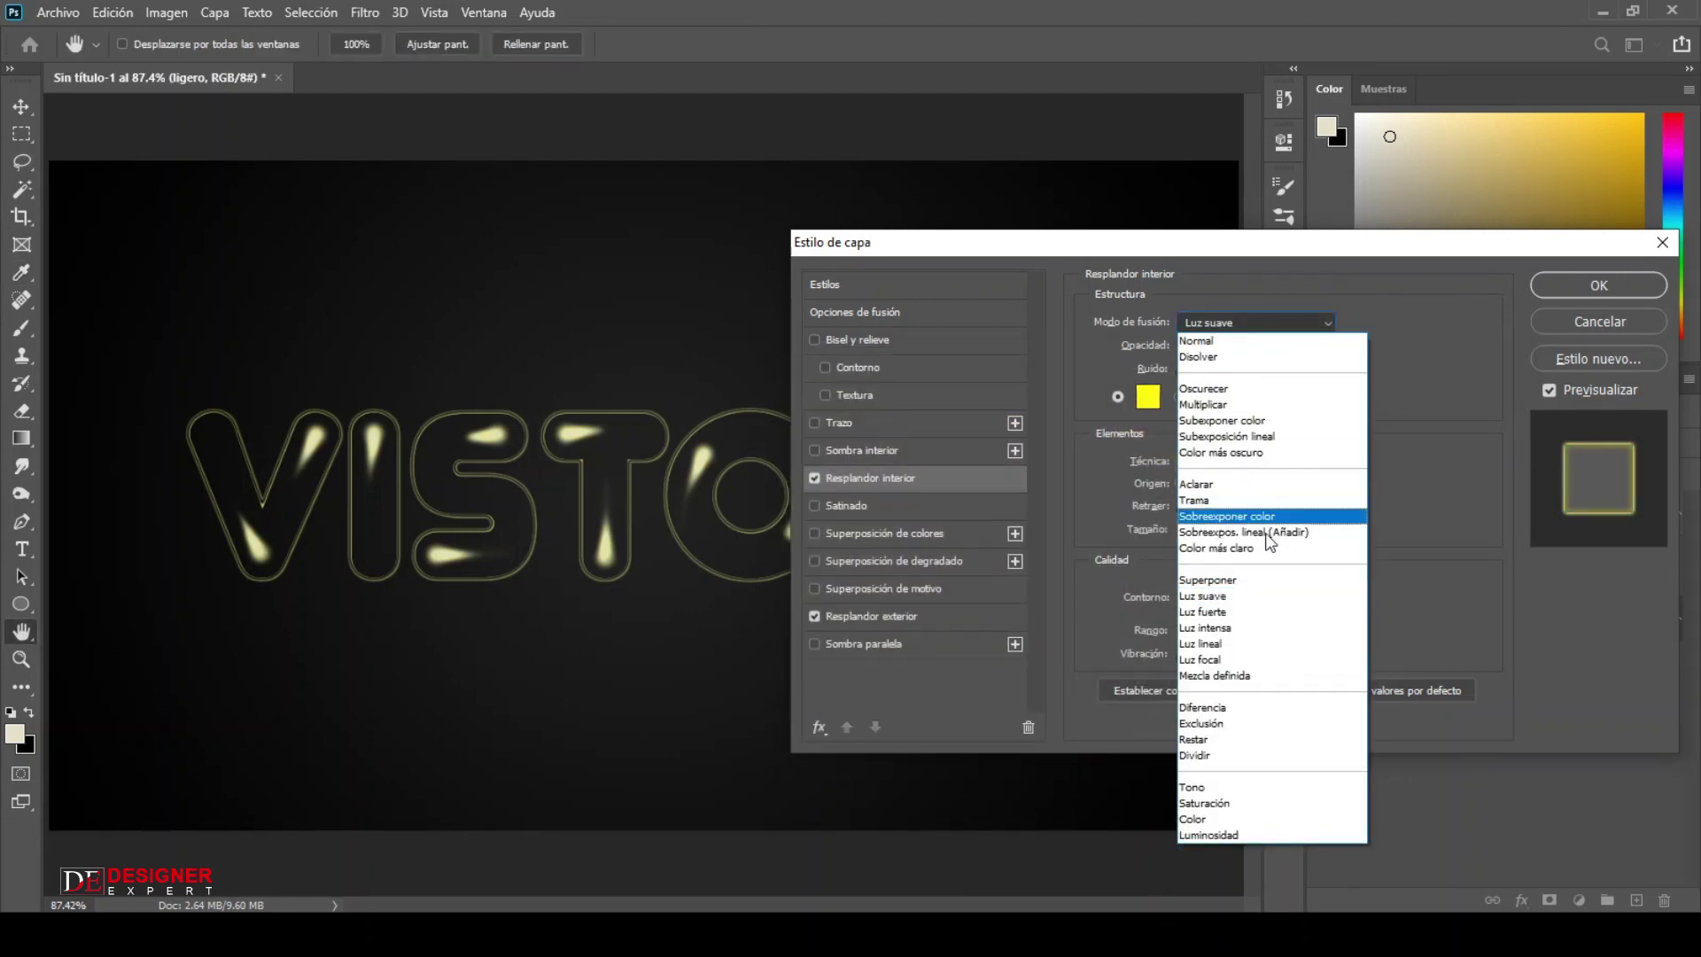
click(1266, 615)
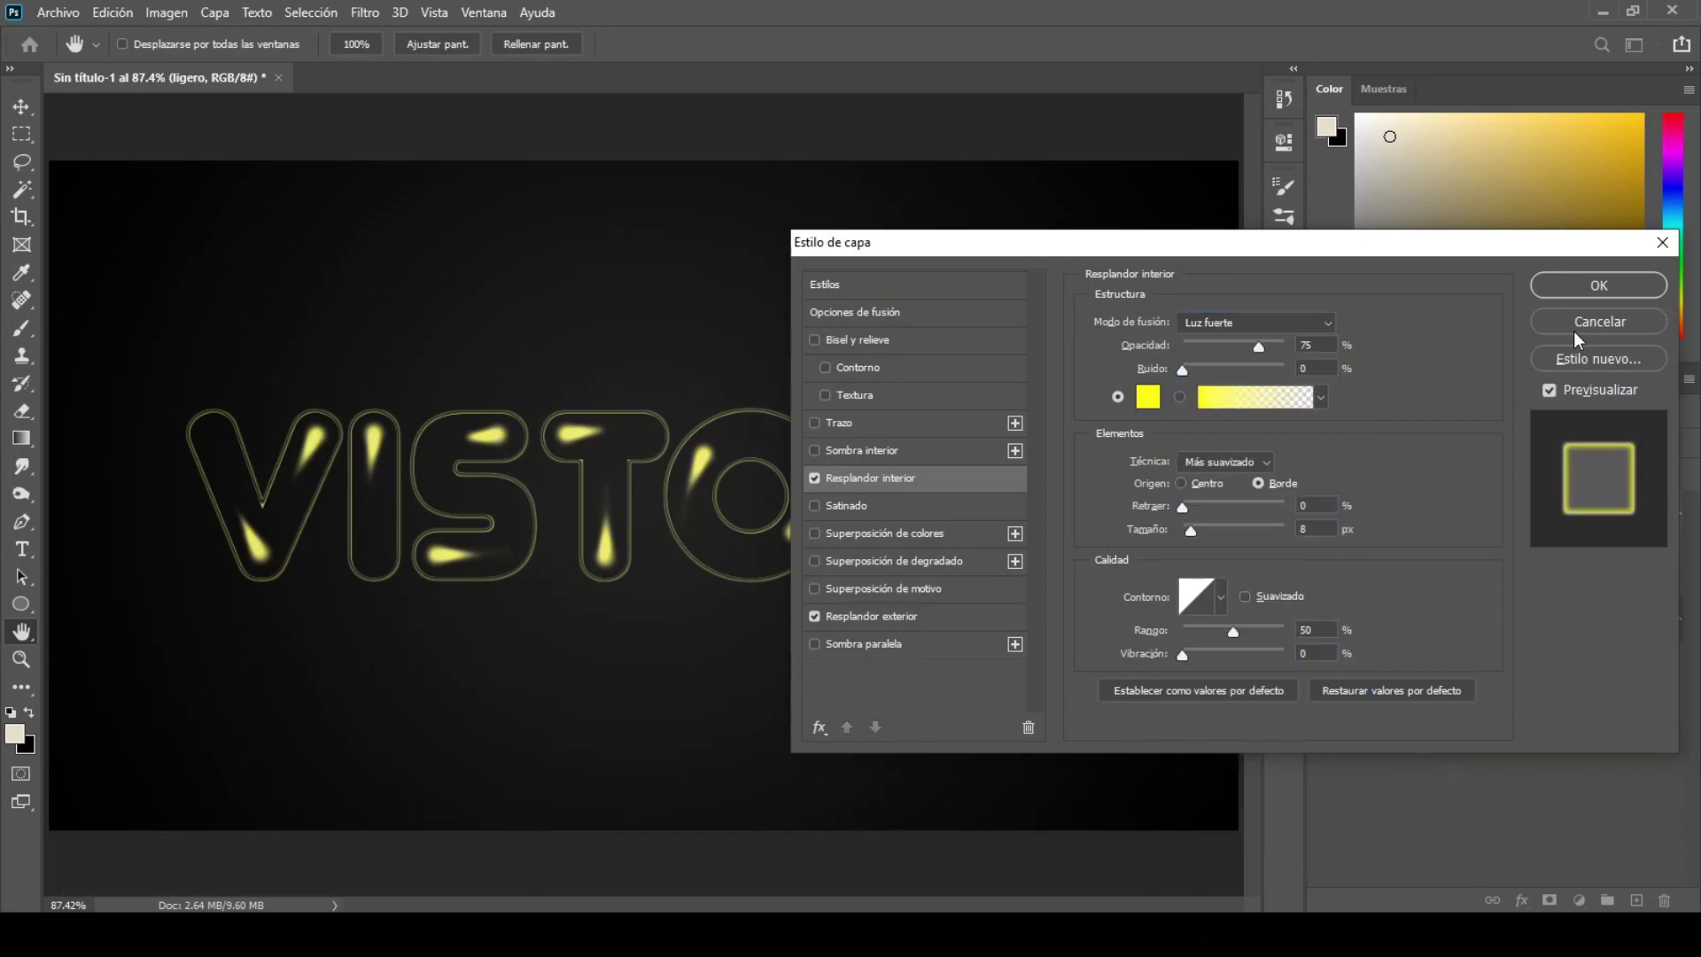
Apply the ligero layer's styles and add an inner glow to the vistosa text layer with 75% opacity, 0% noise and 8 px size.
click(1586, 288)
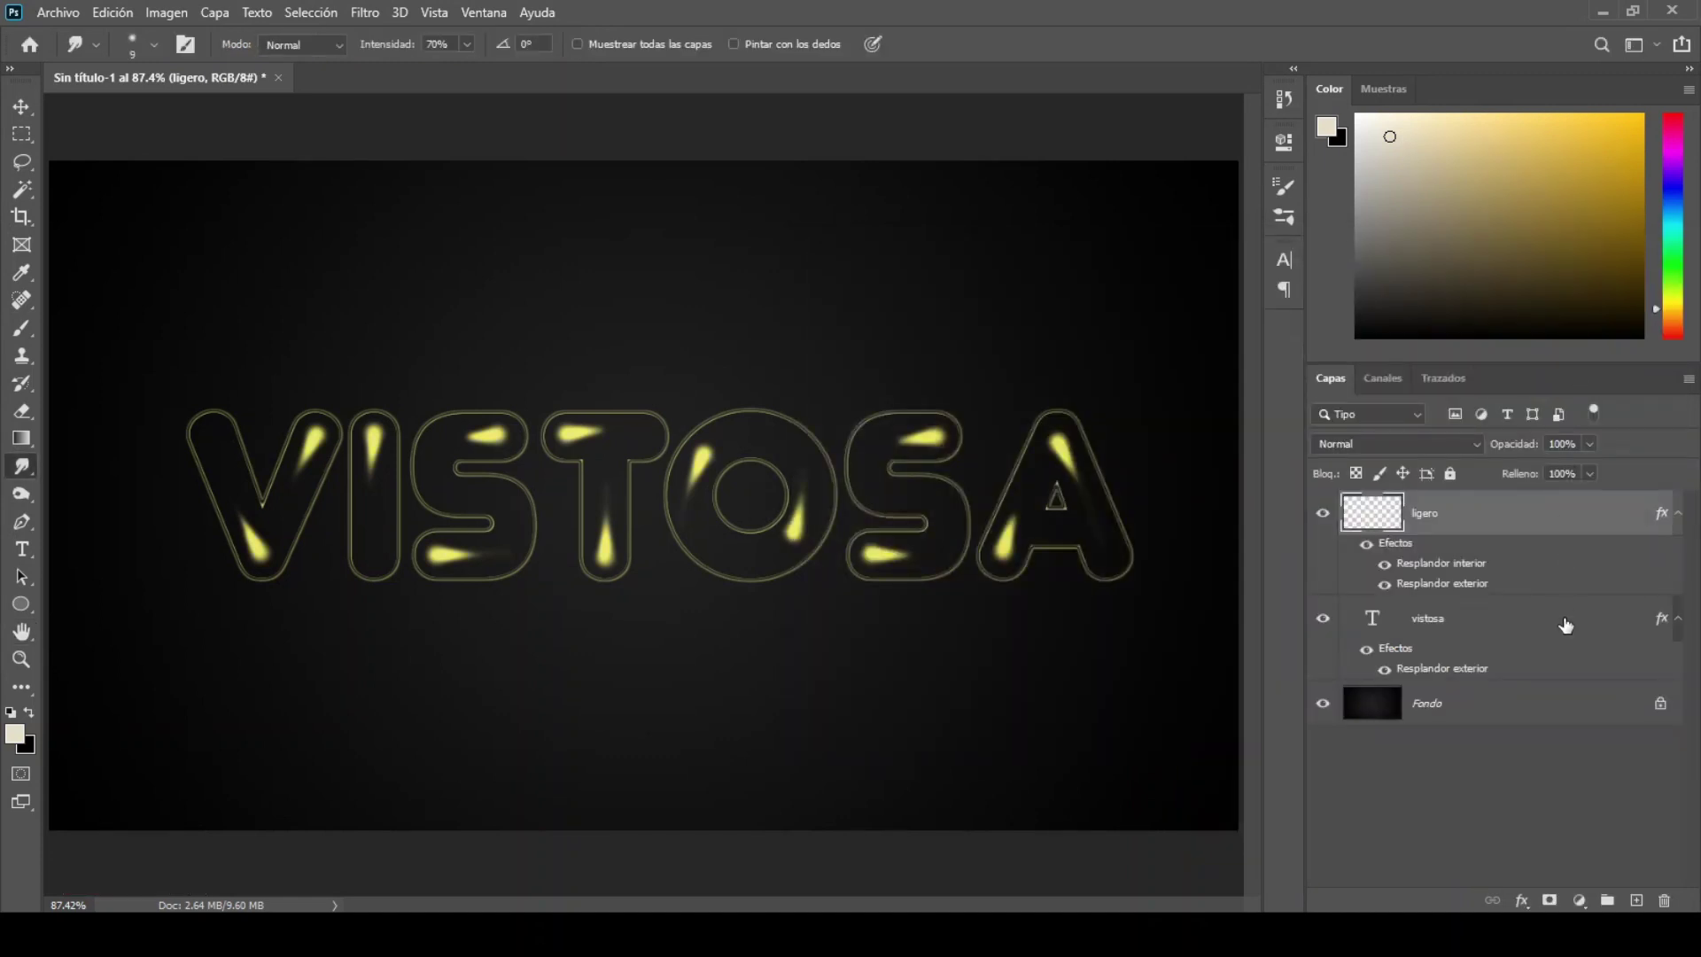
click(1565, 626)
click(1520, 900)
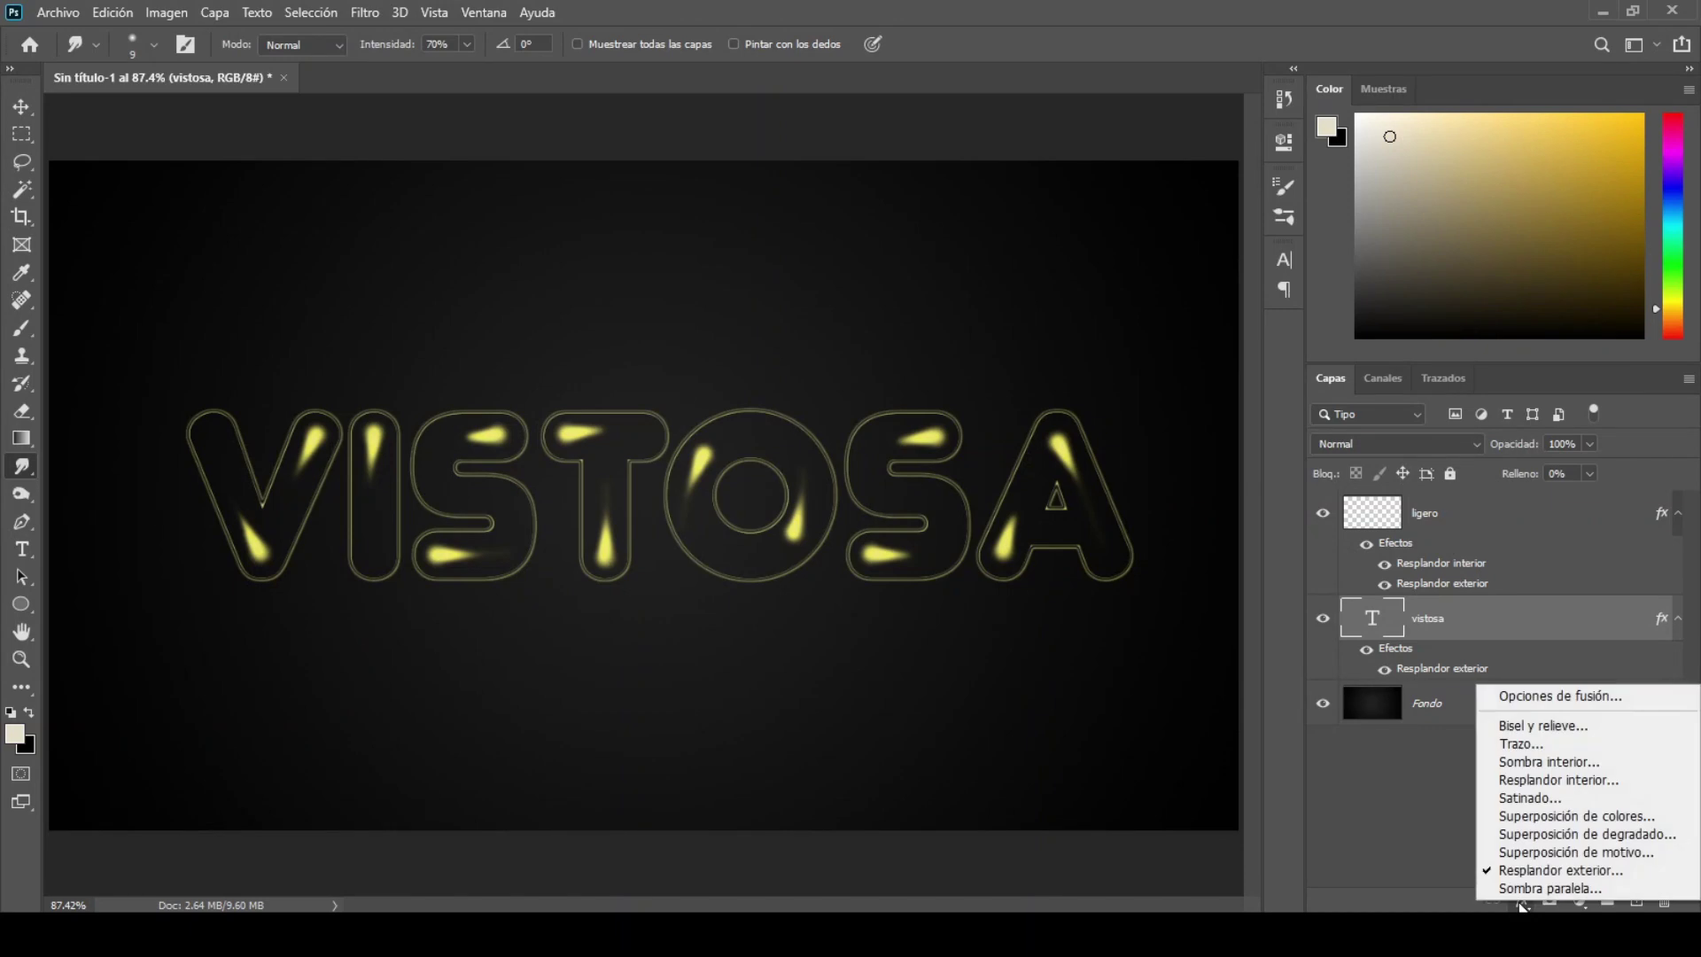
click(1517, 702)
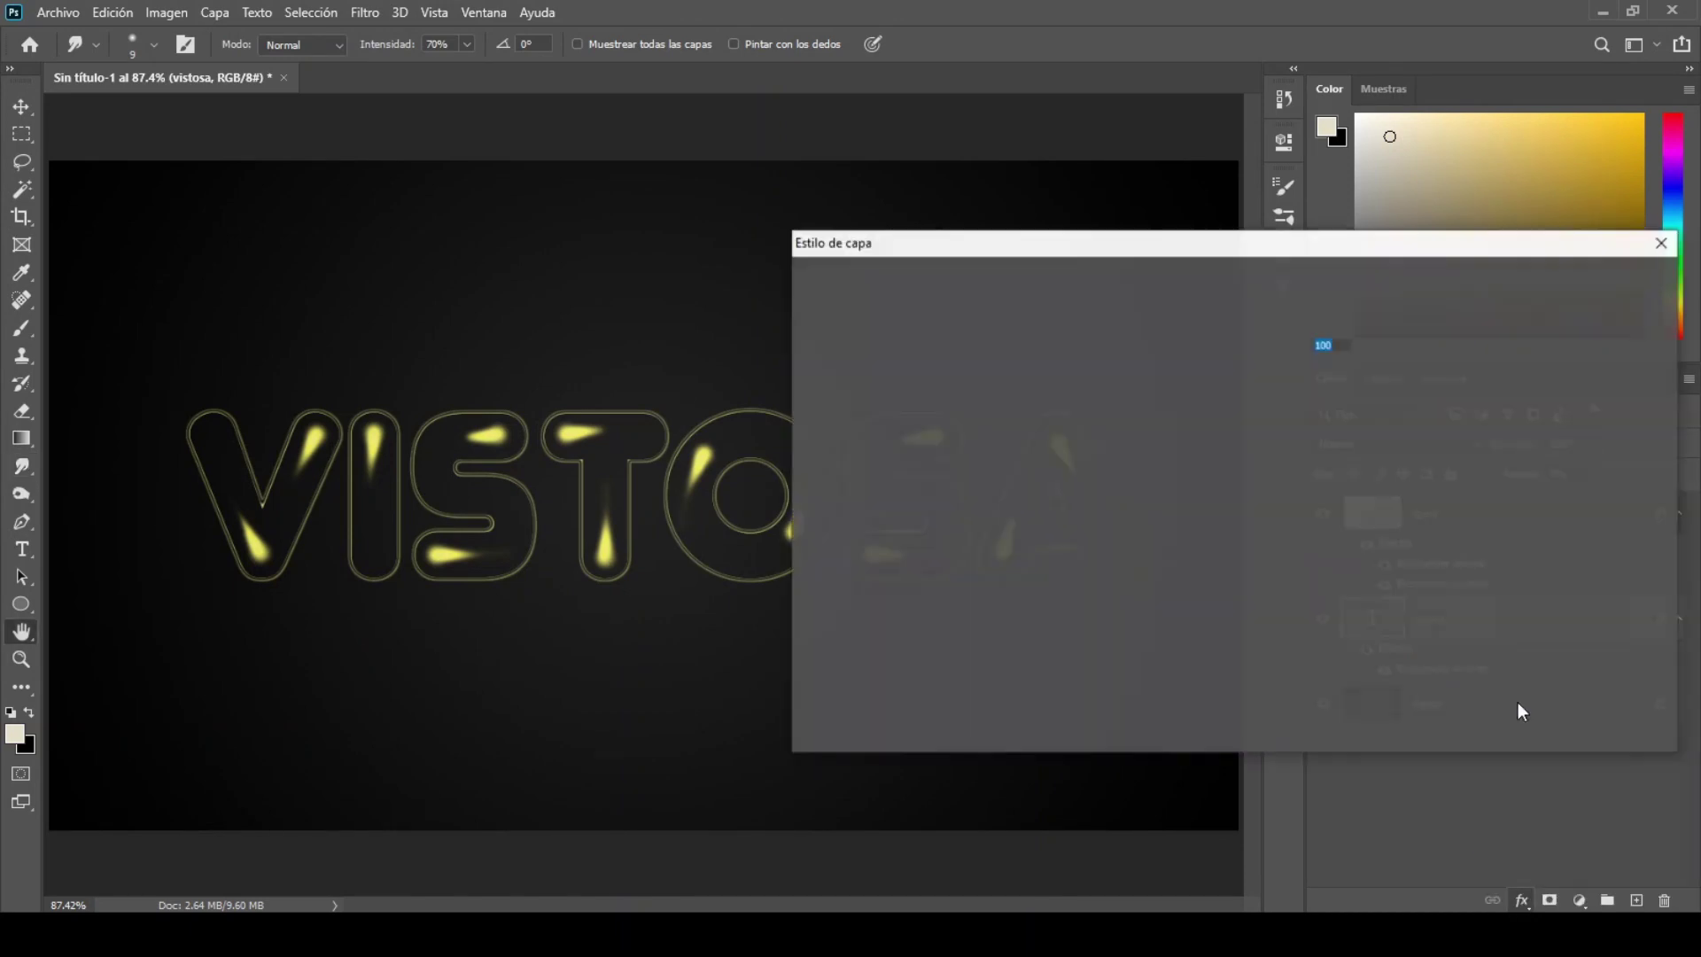
click(887, 479)
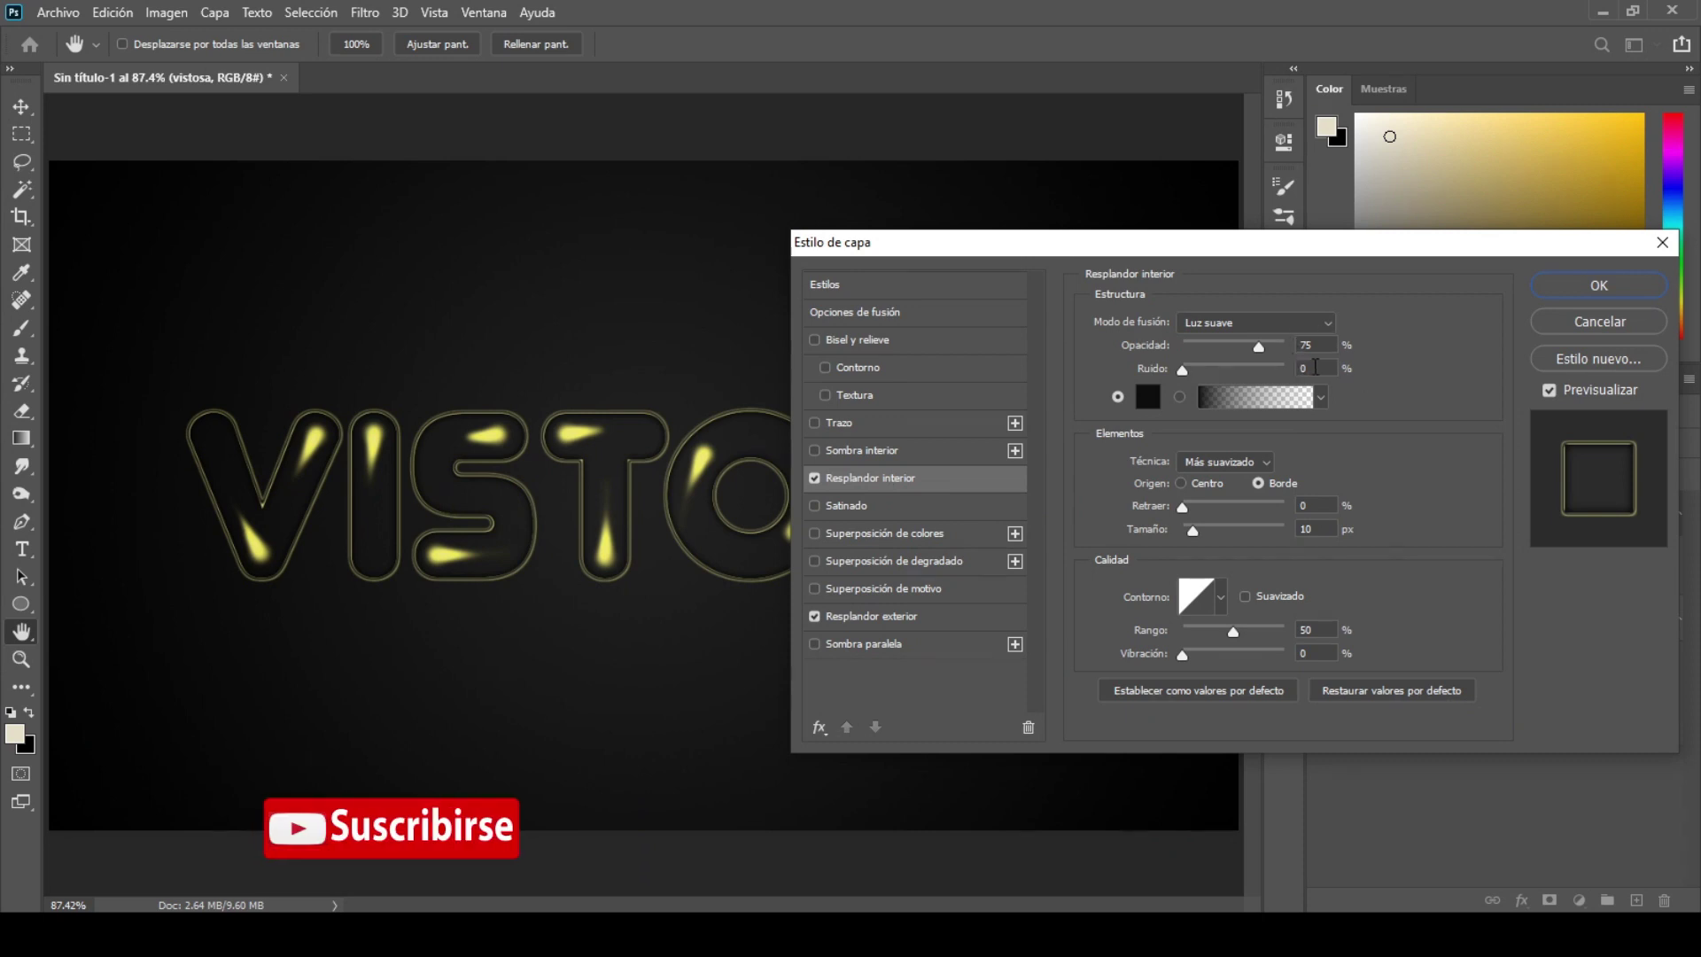
click(1313, 366)
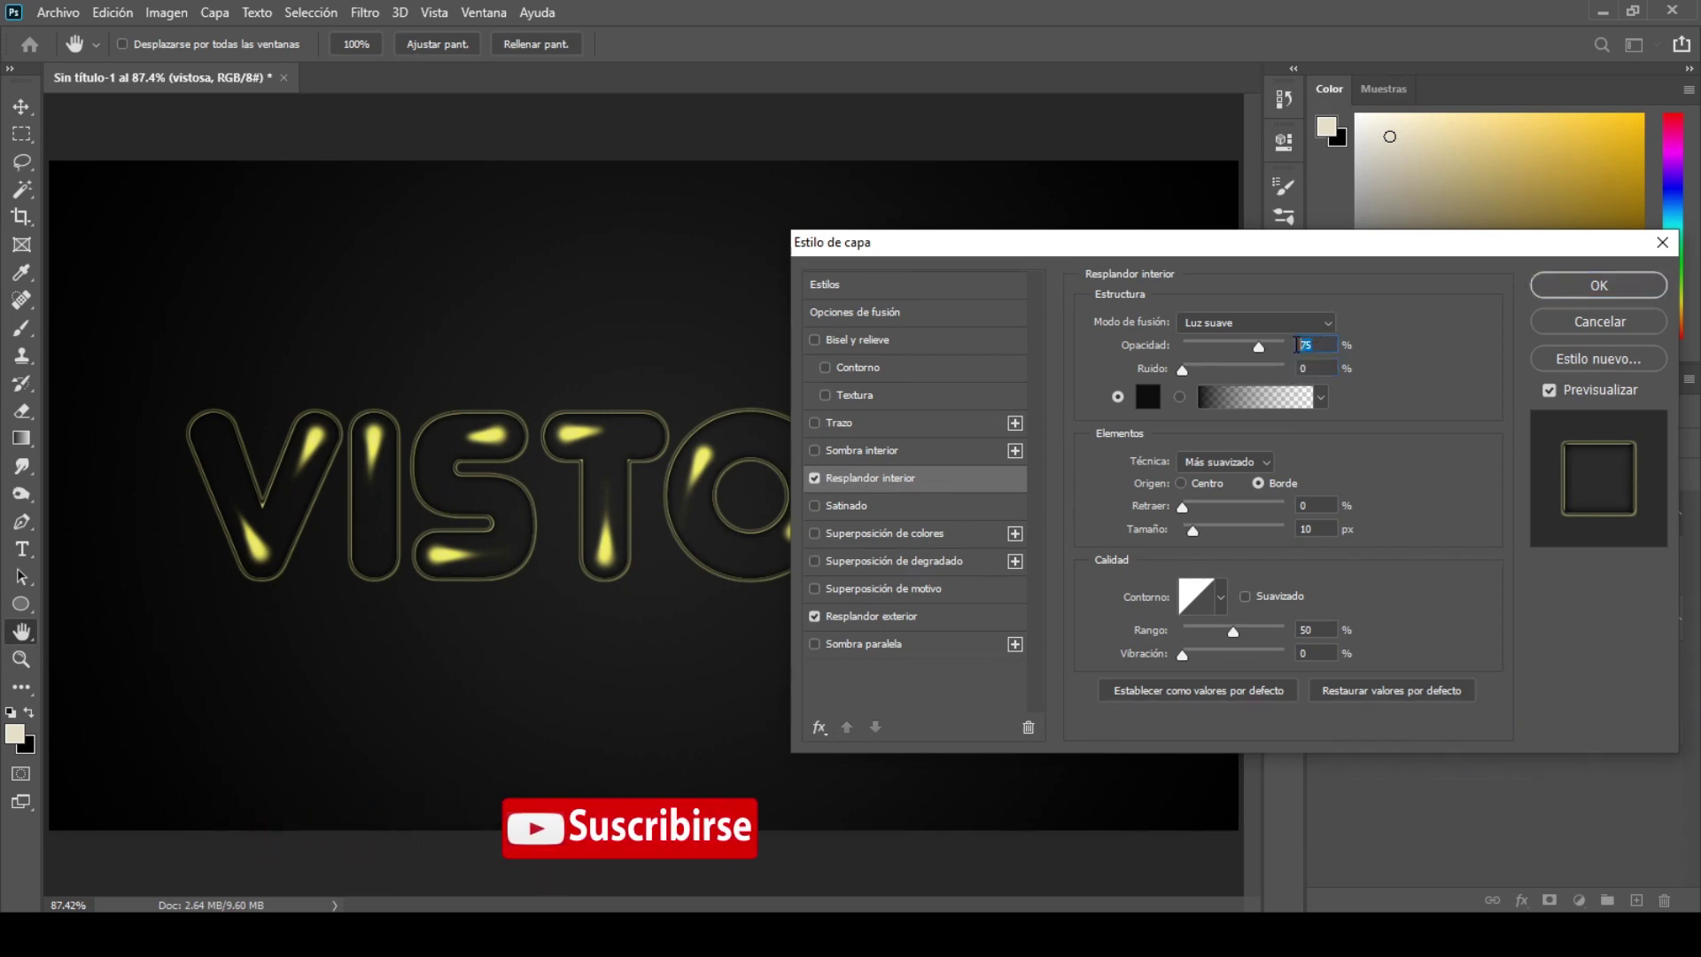
click(1307, 503)
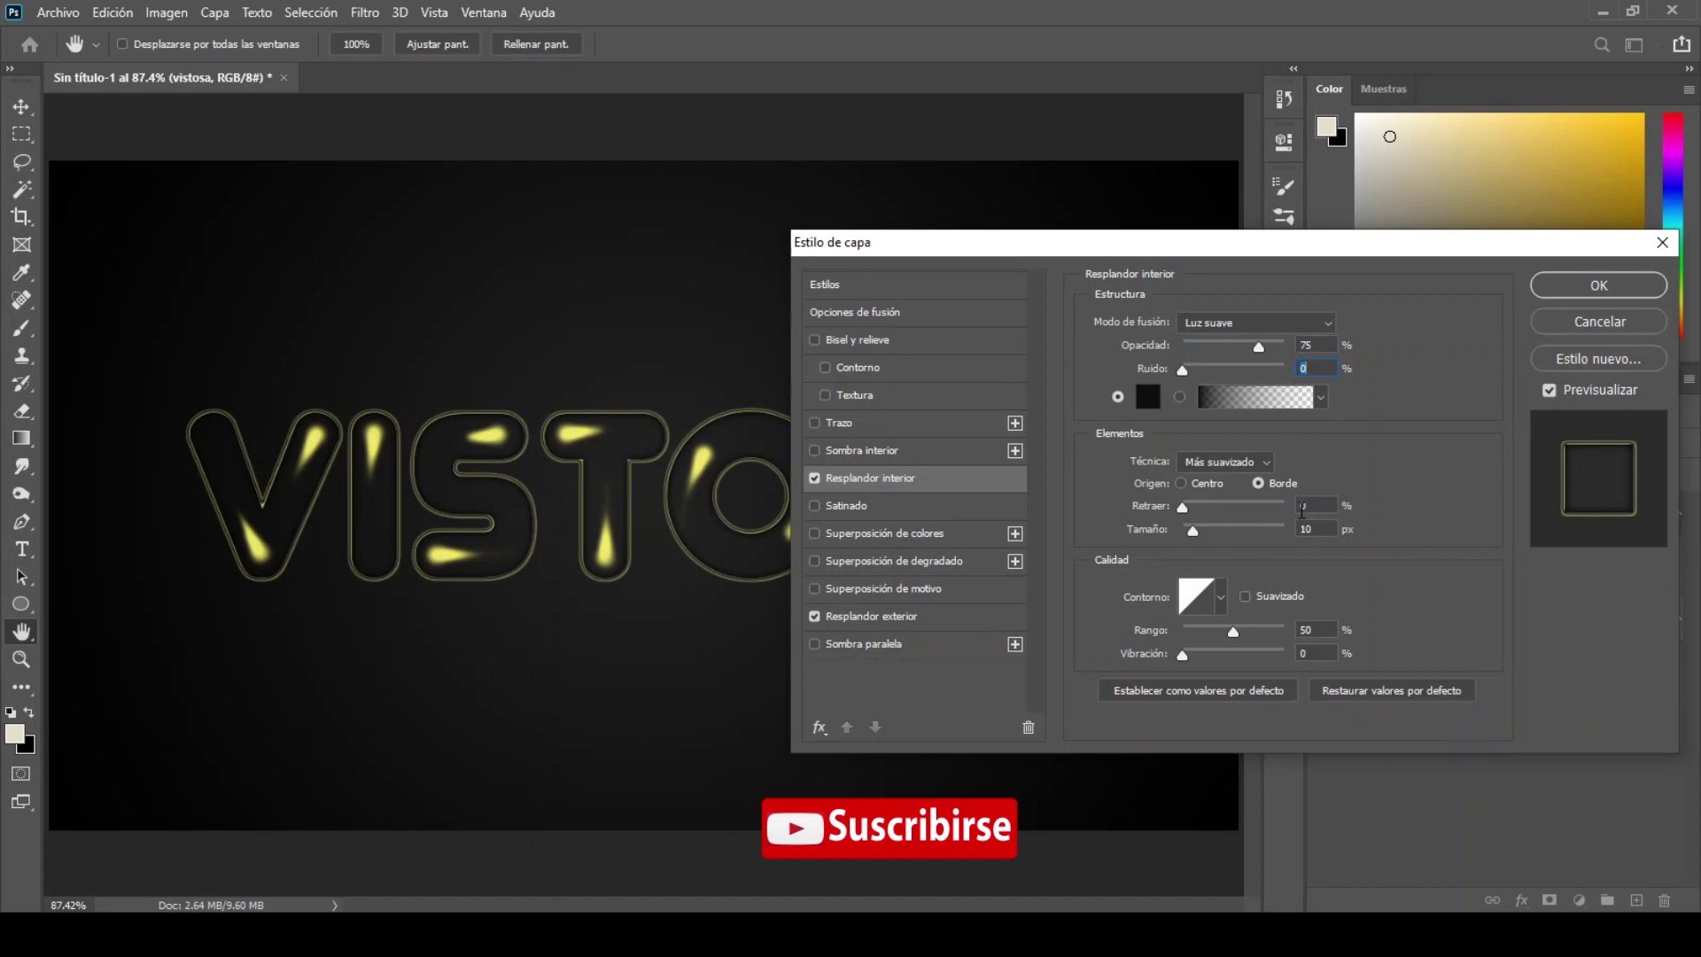
text(8)
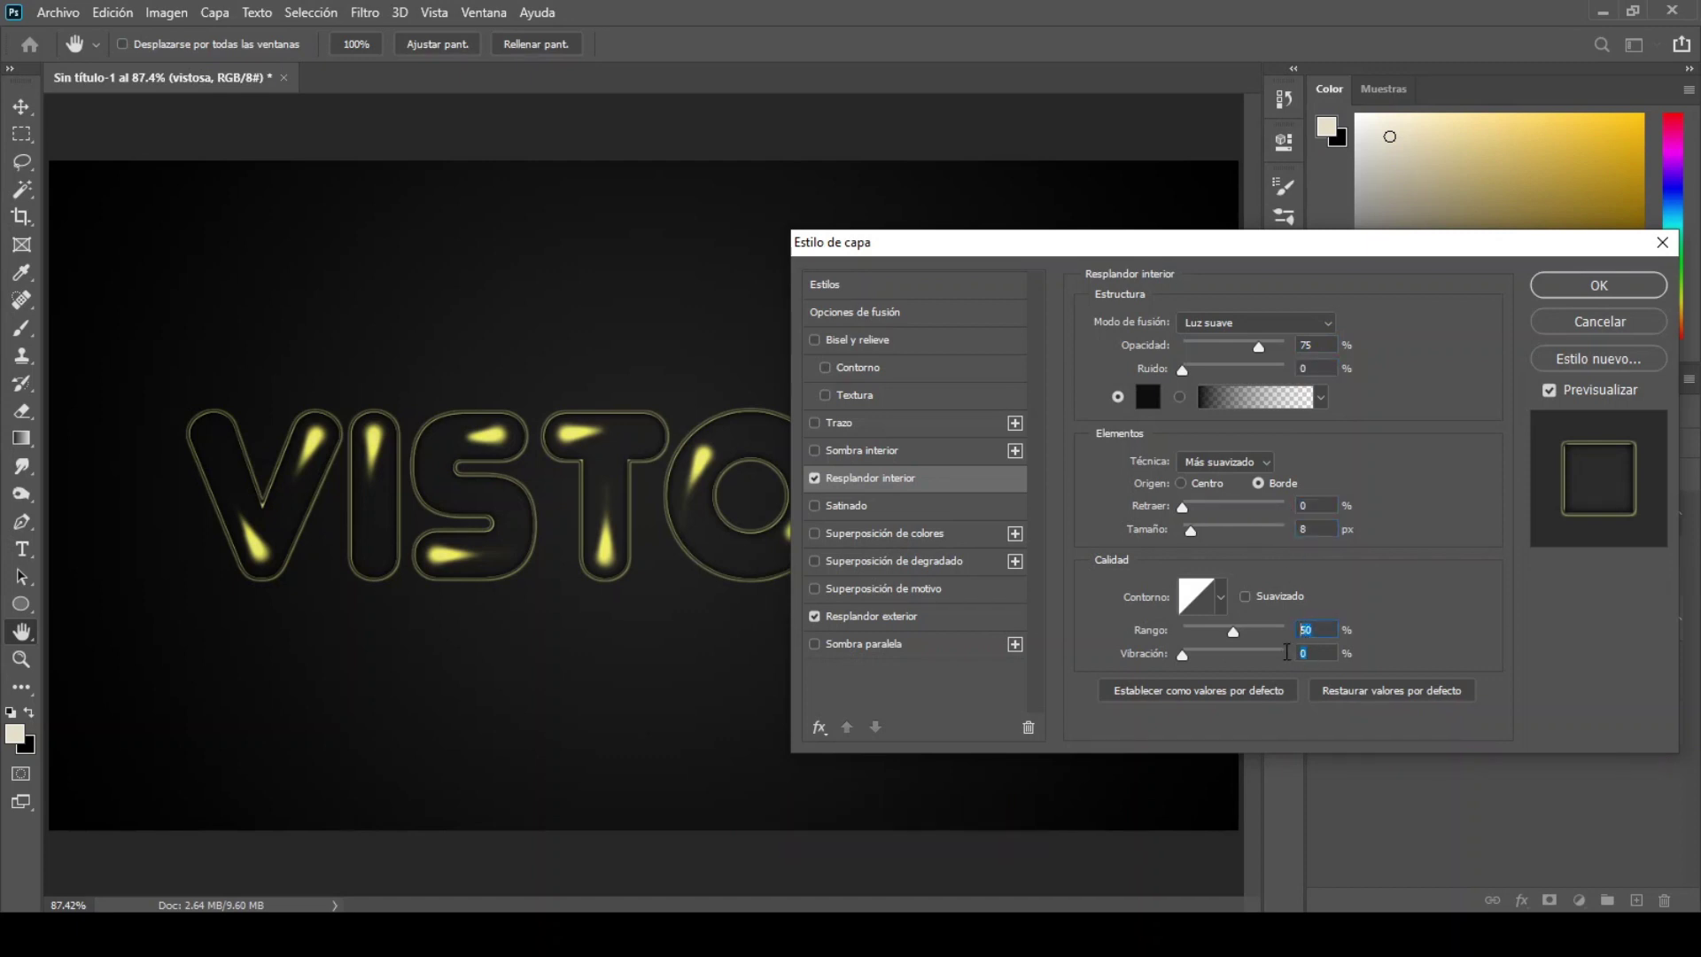
Set the vistosa layer's inner glow to Screen (Trama) blending with colour #ffff00 and apply the layer style.
click(1254, 323)
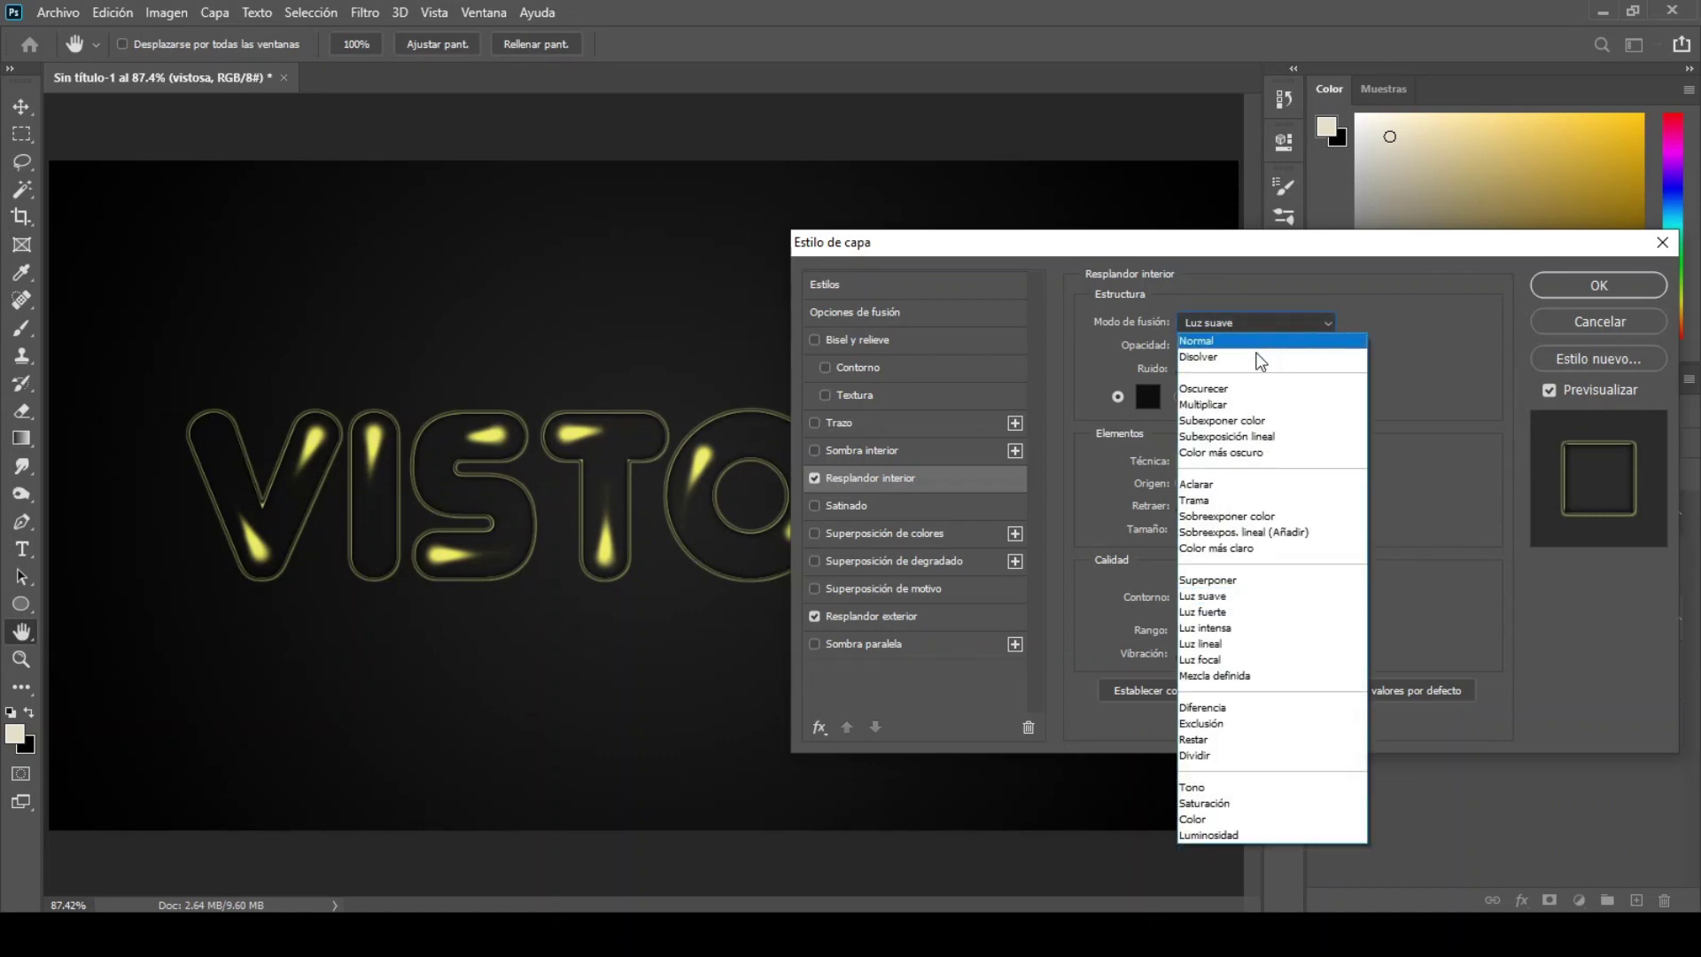
click(1269, 501)
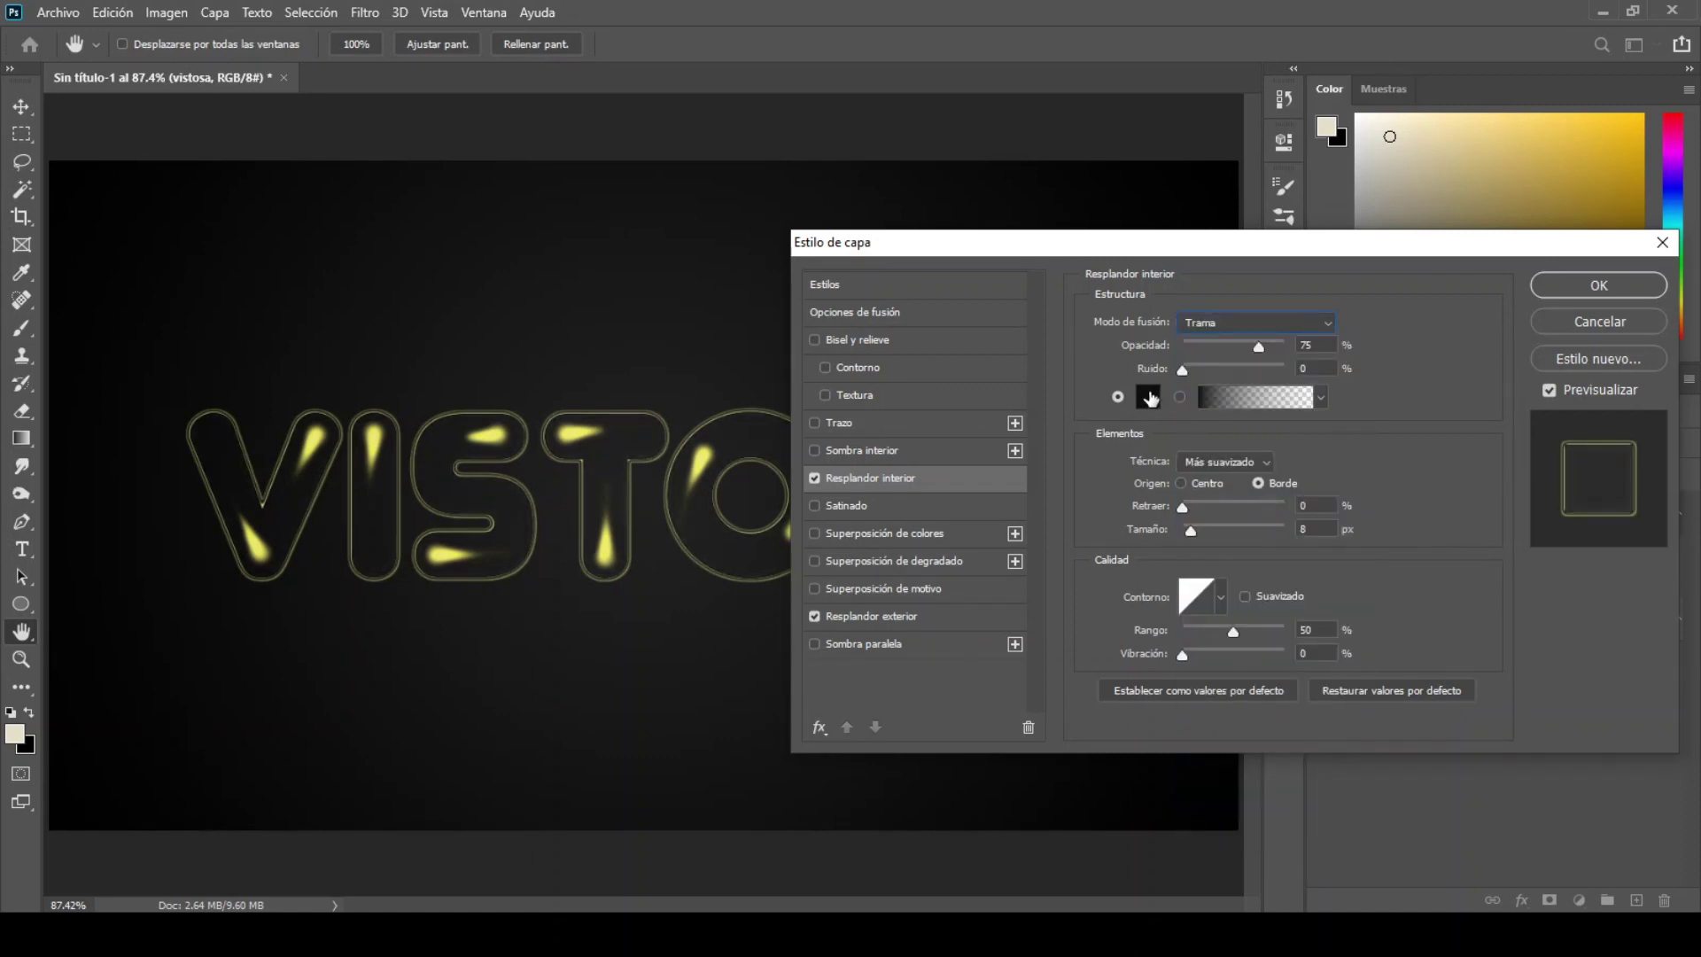
click(1148, 397)
text(ffff00)
click(1278, 401)
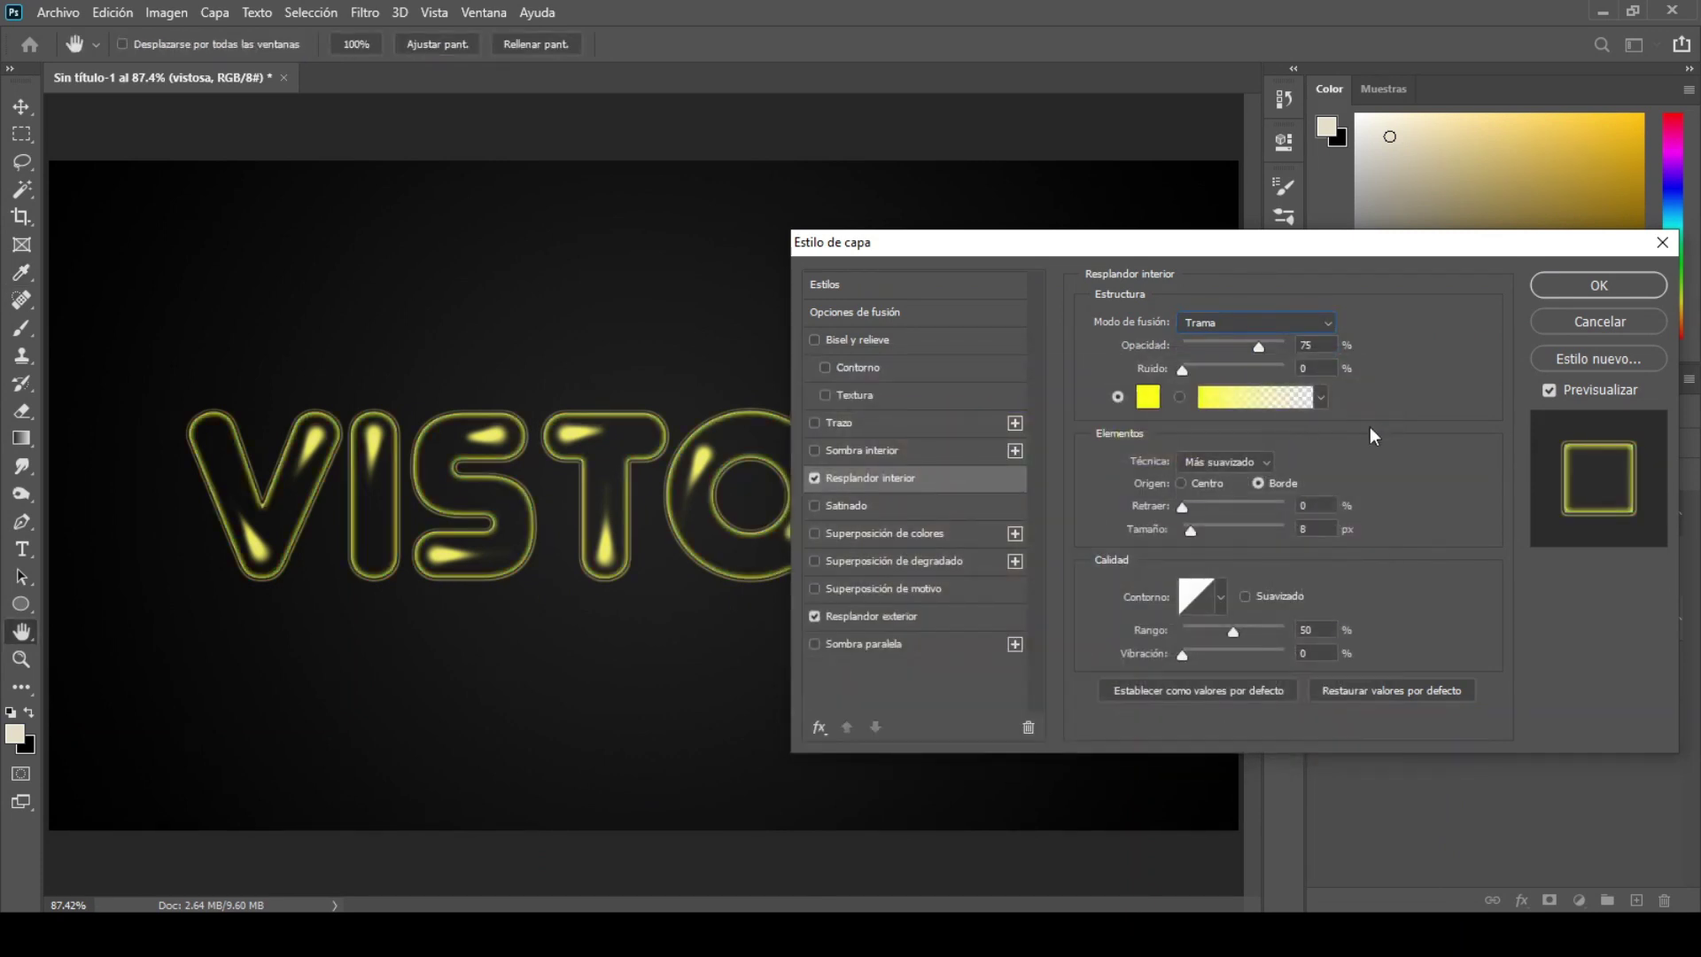
click(1550, 287)
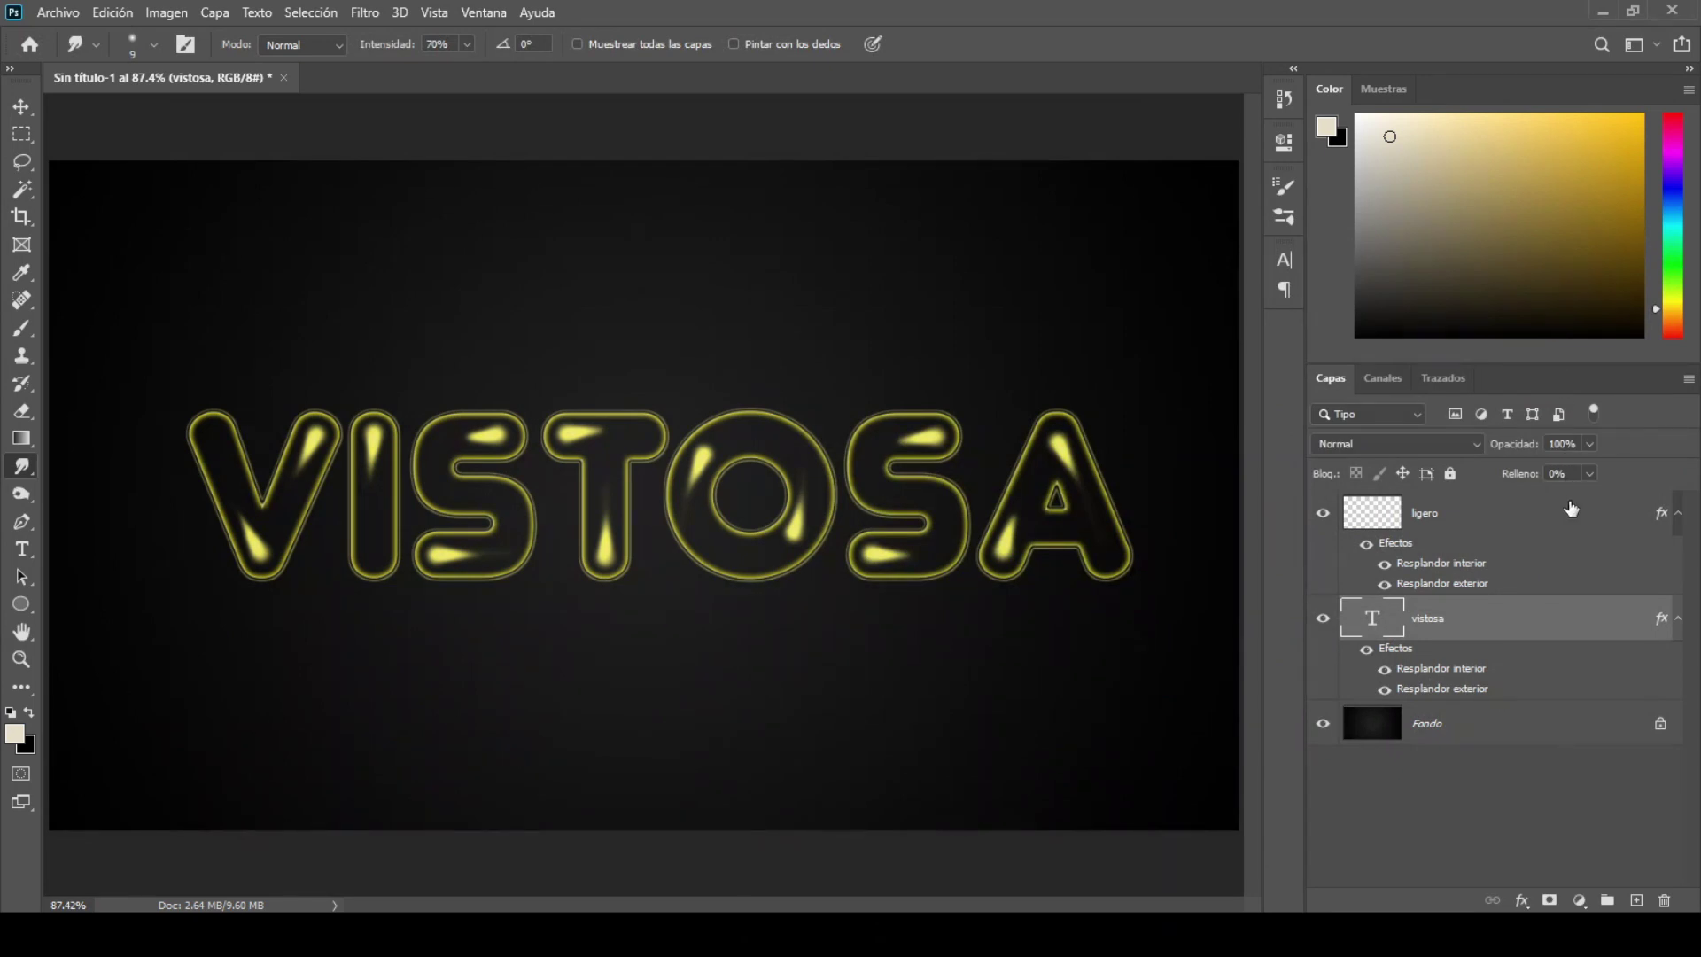
Create a new empty layer above the ligero layer and set the foreground colour to #e6631b.
click(1571, 512)
click(1636, 901)
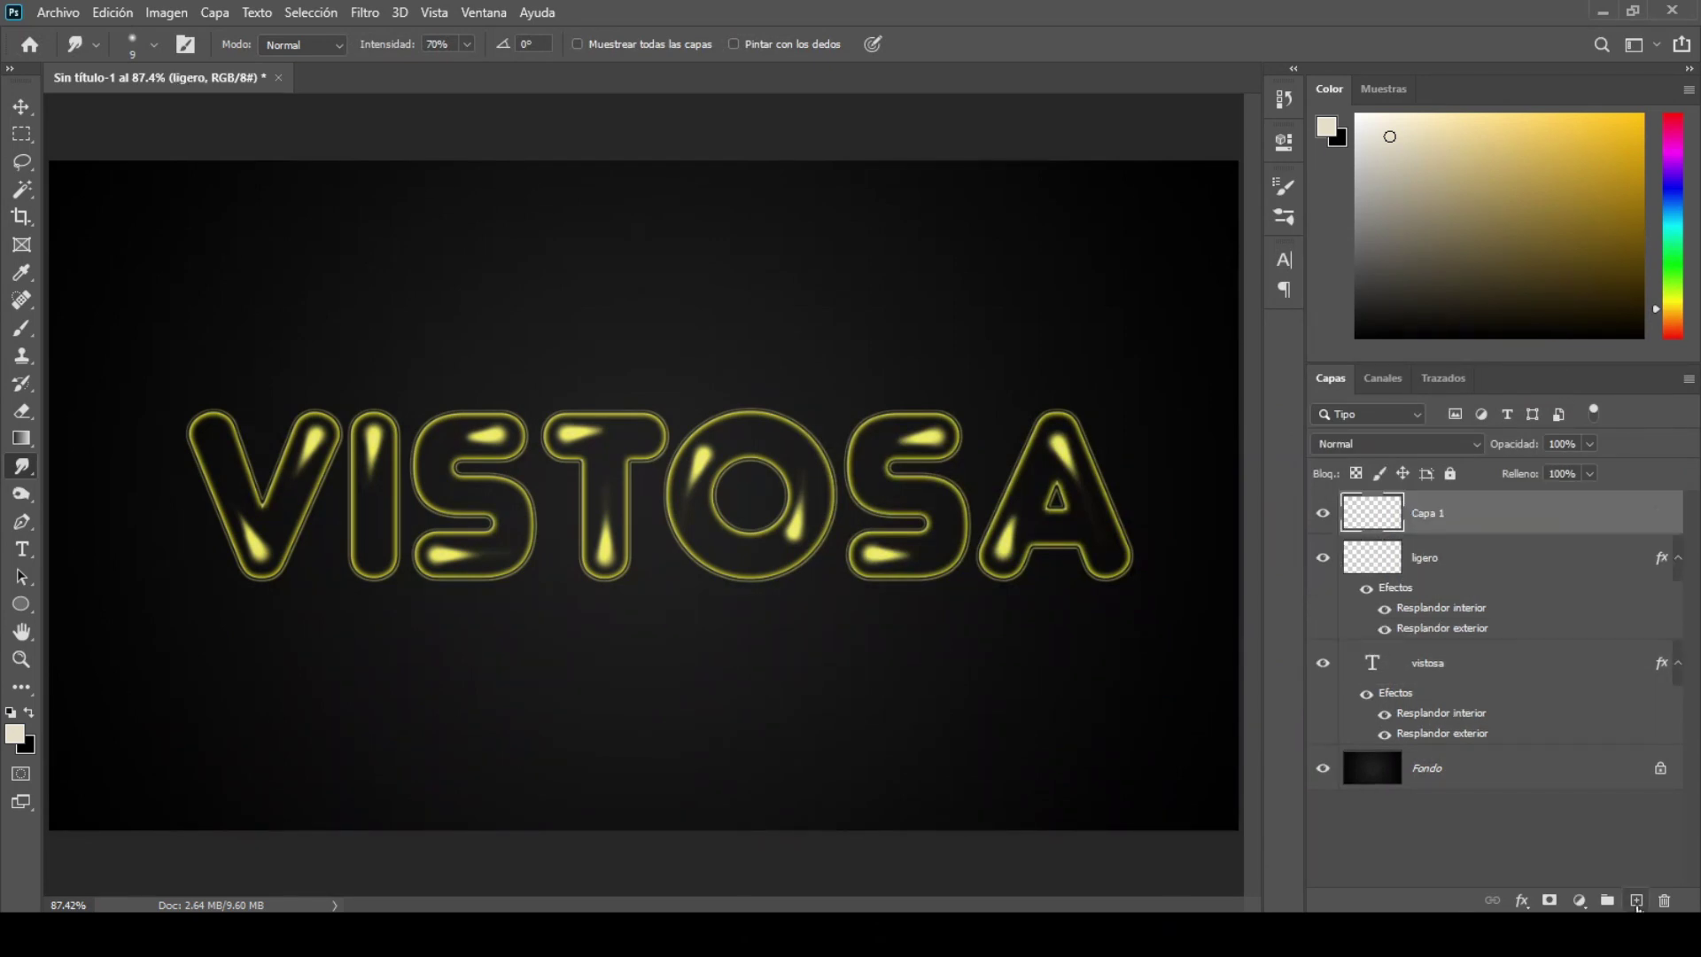
click(22, 738)
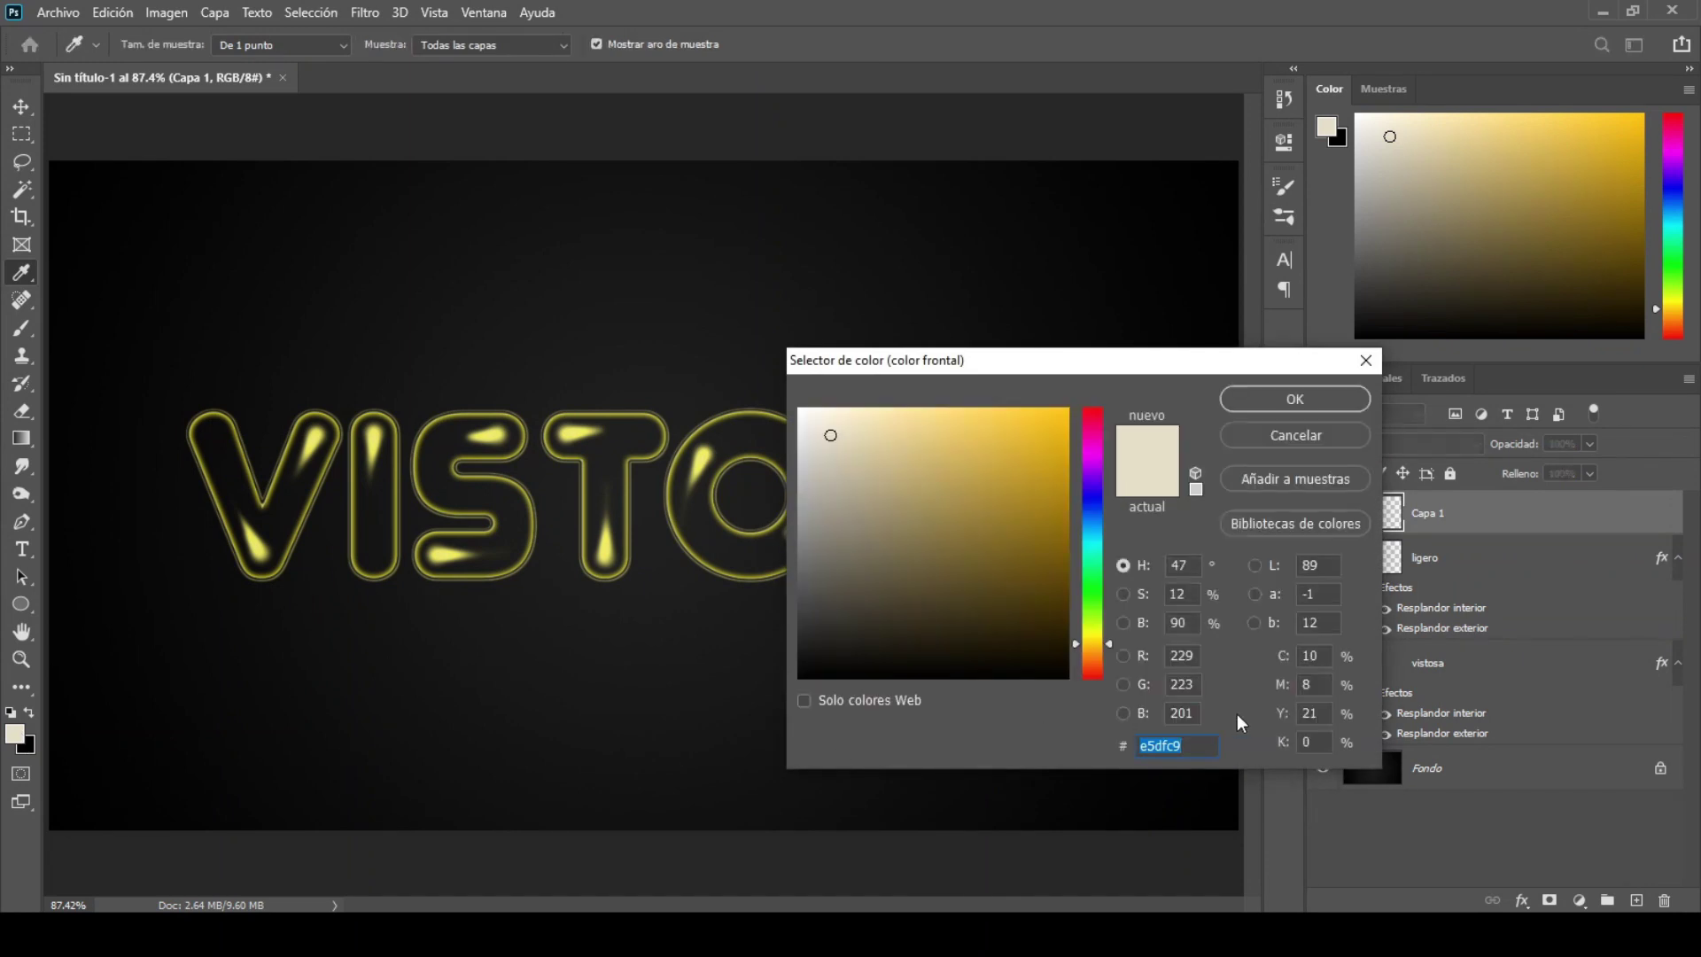
text(e6631b)
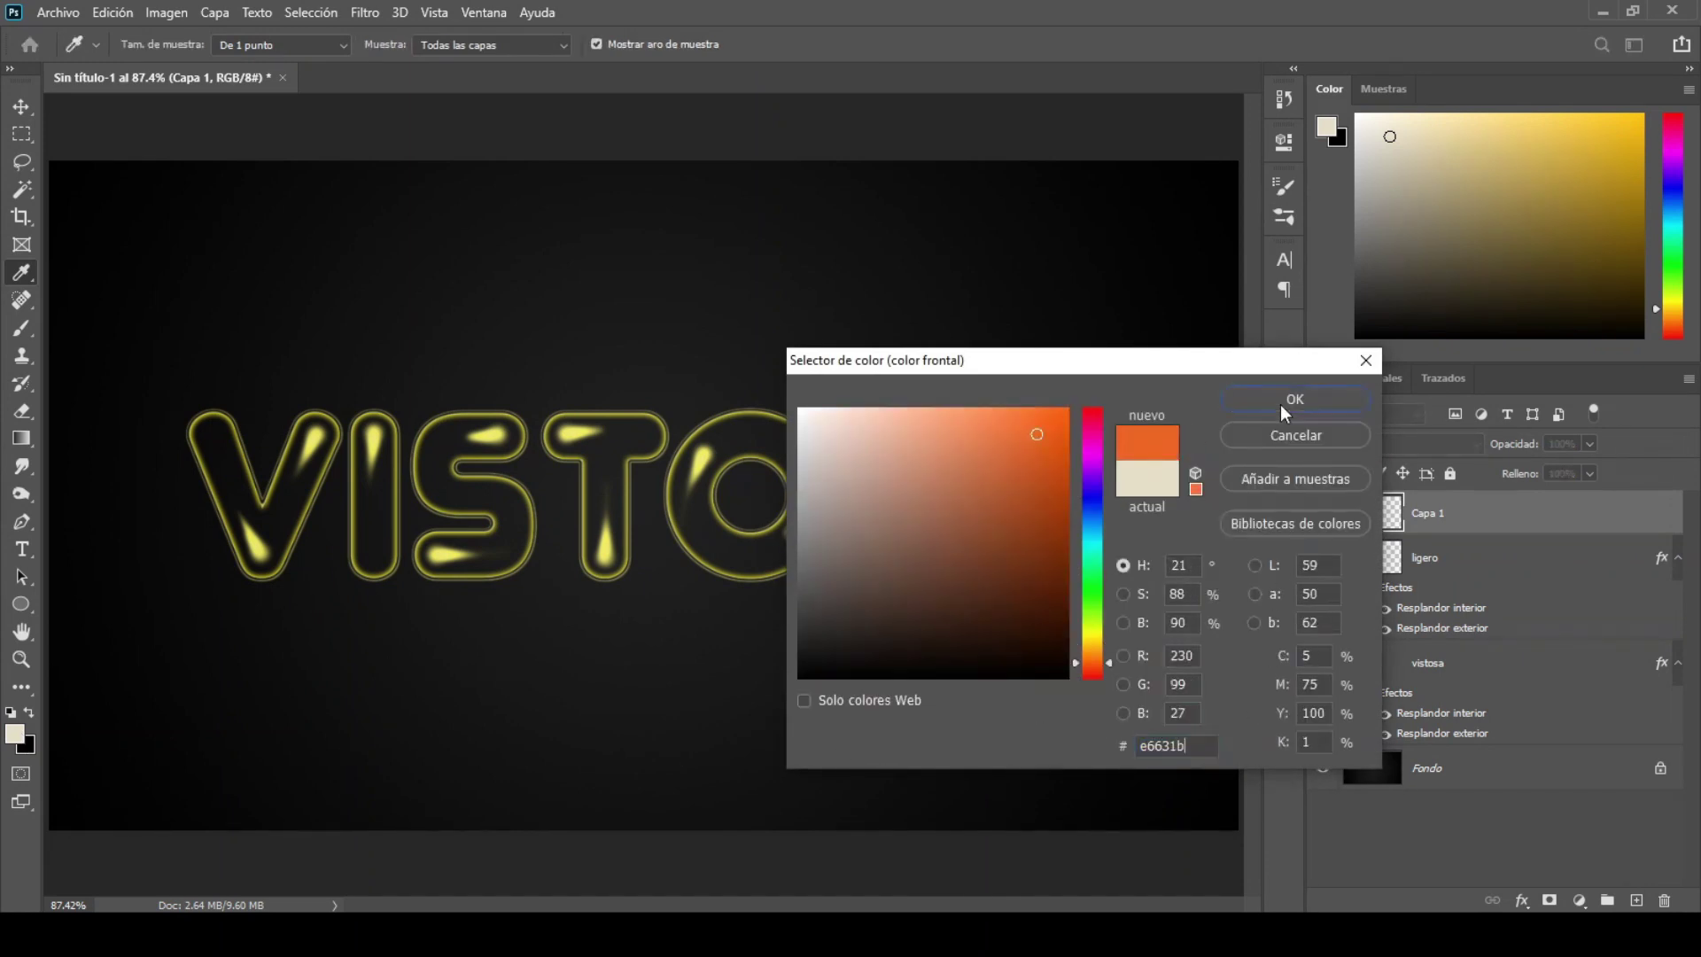
click(1294, 400)
key(r)
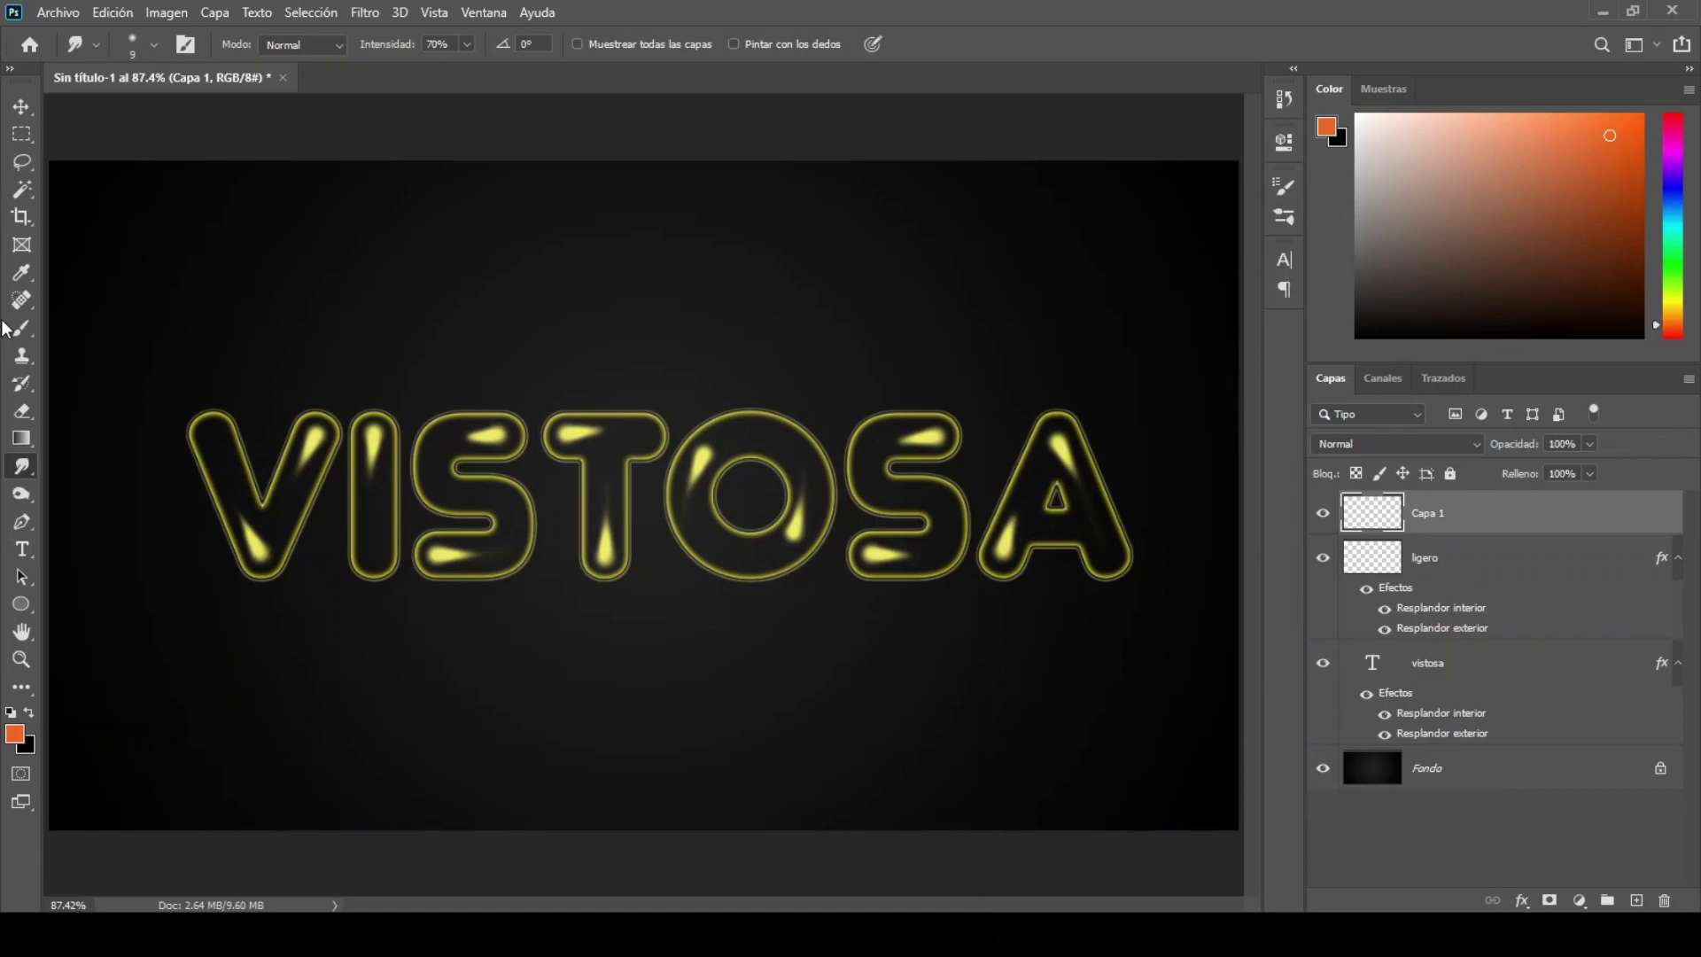
Set up a soft round brush with a 60 px size and 0% hardness.
click(20, 329)
click(106, 337)
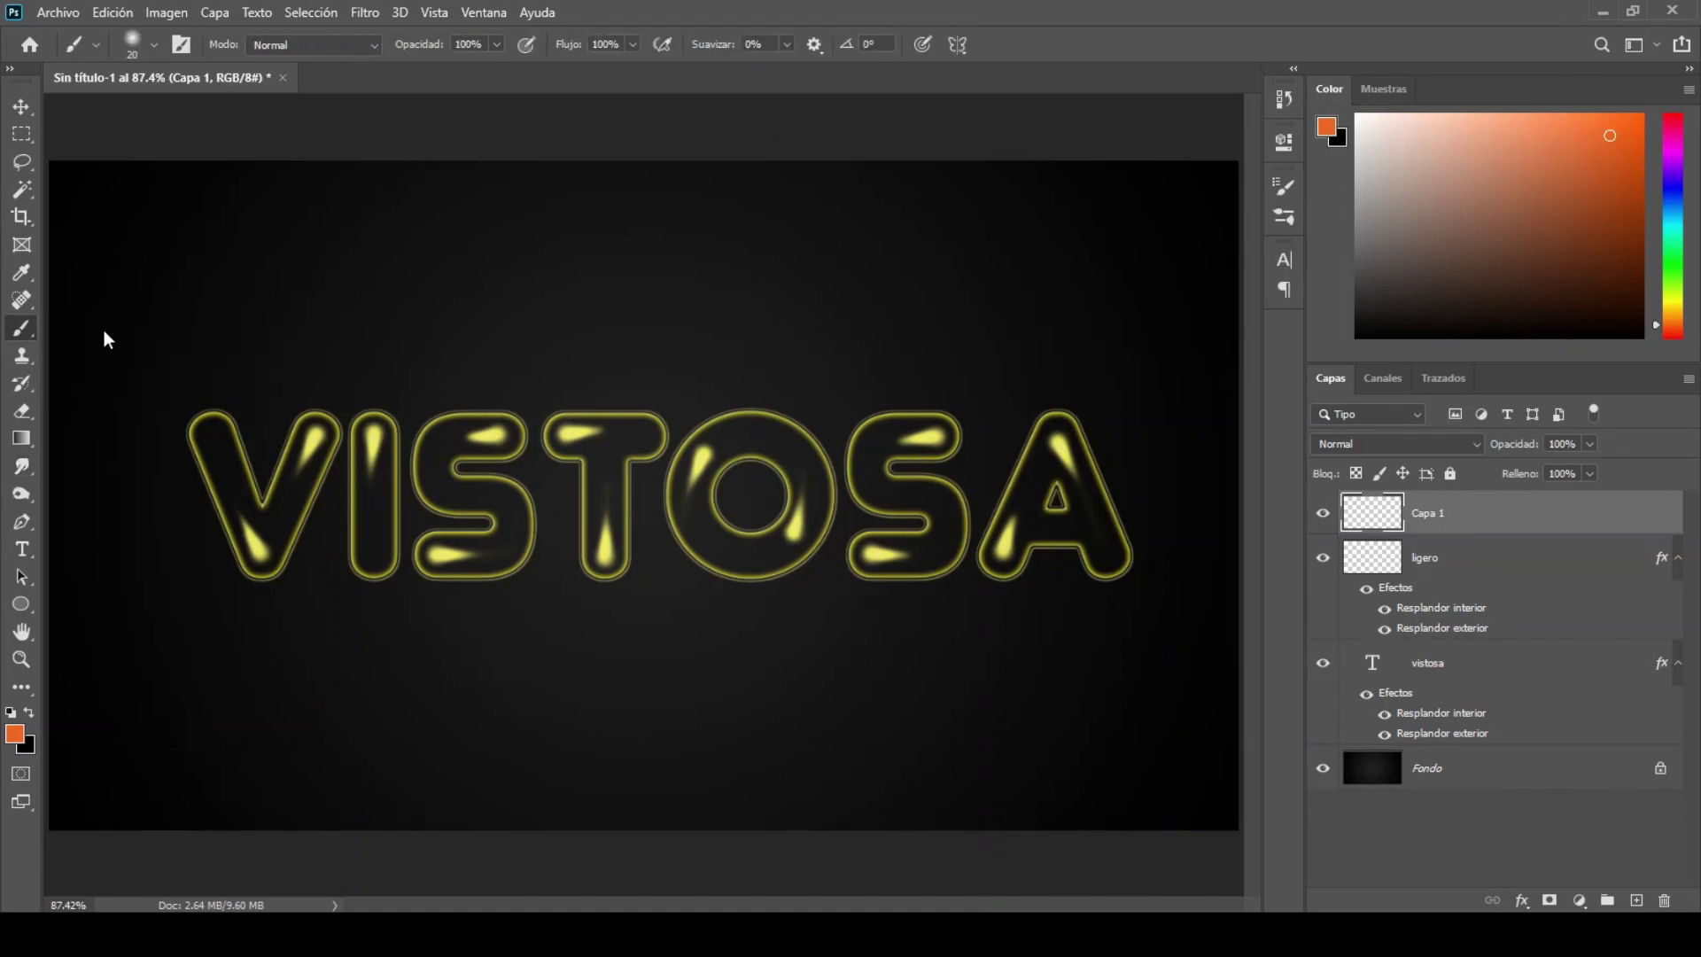
click(156, 46)
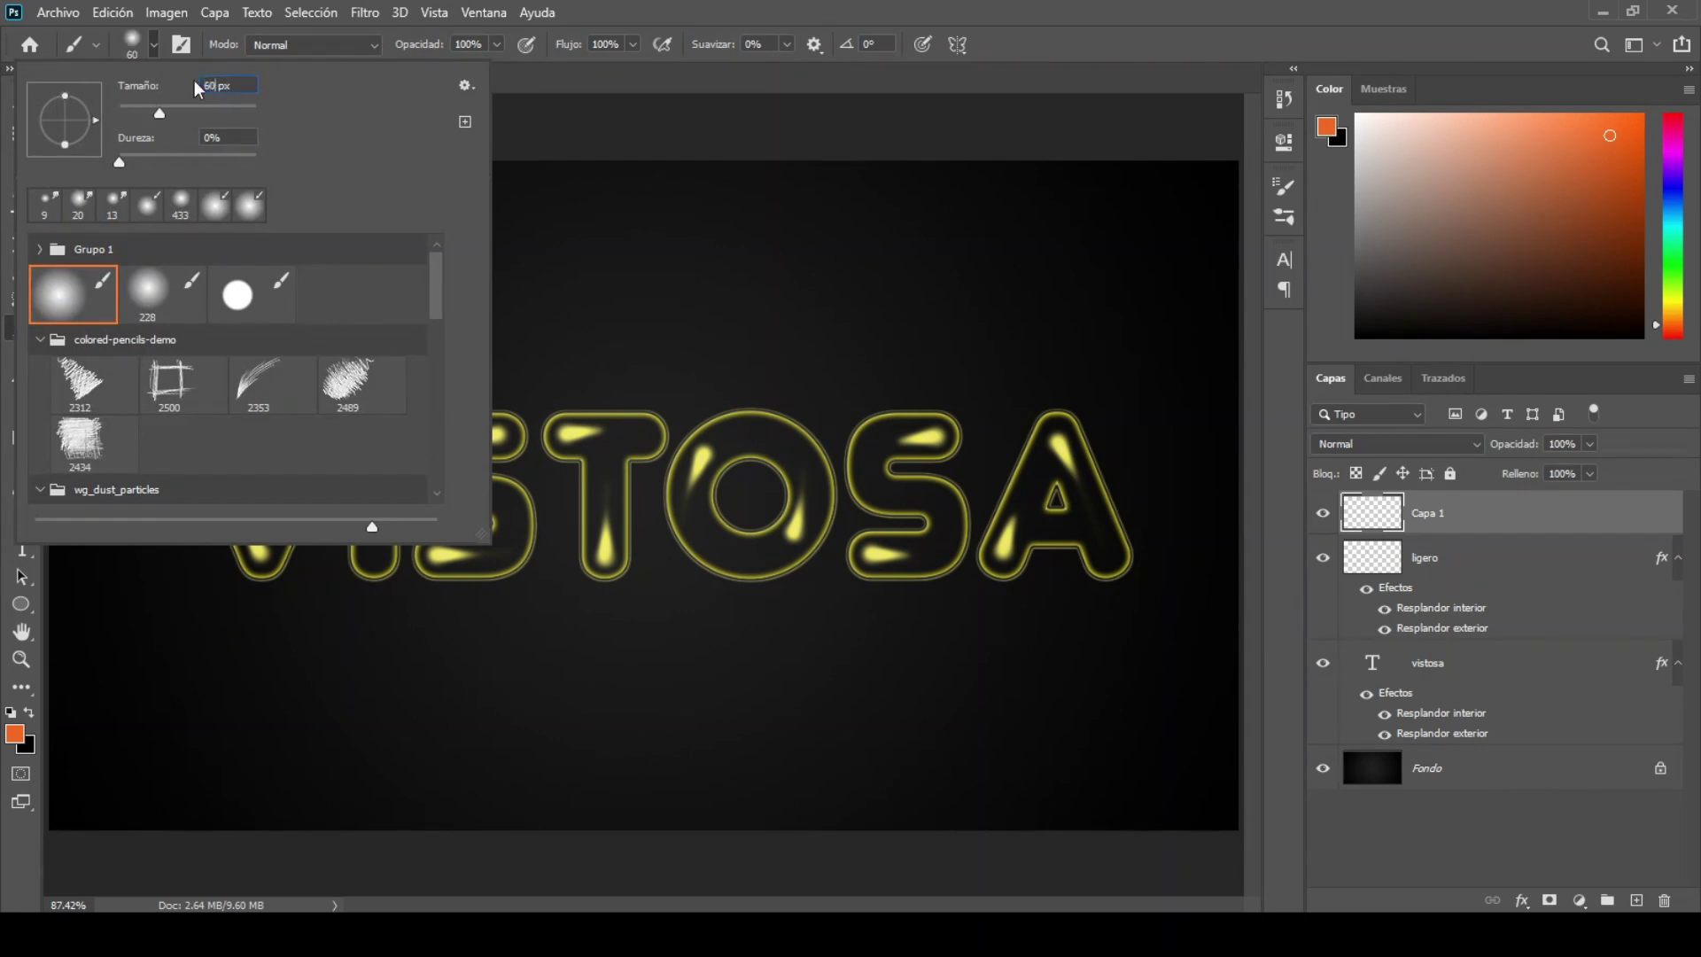
click(156, 46)
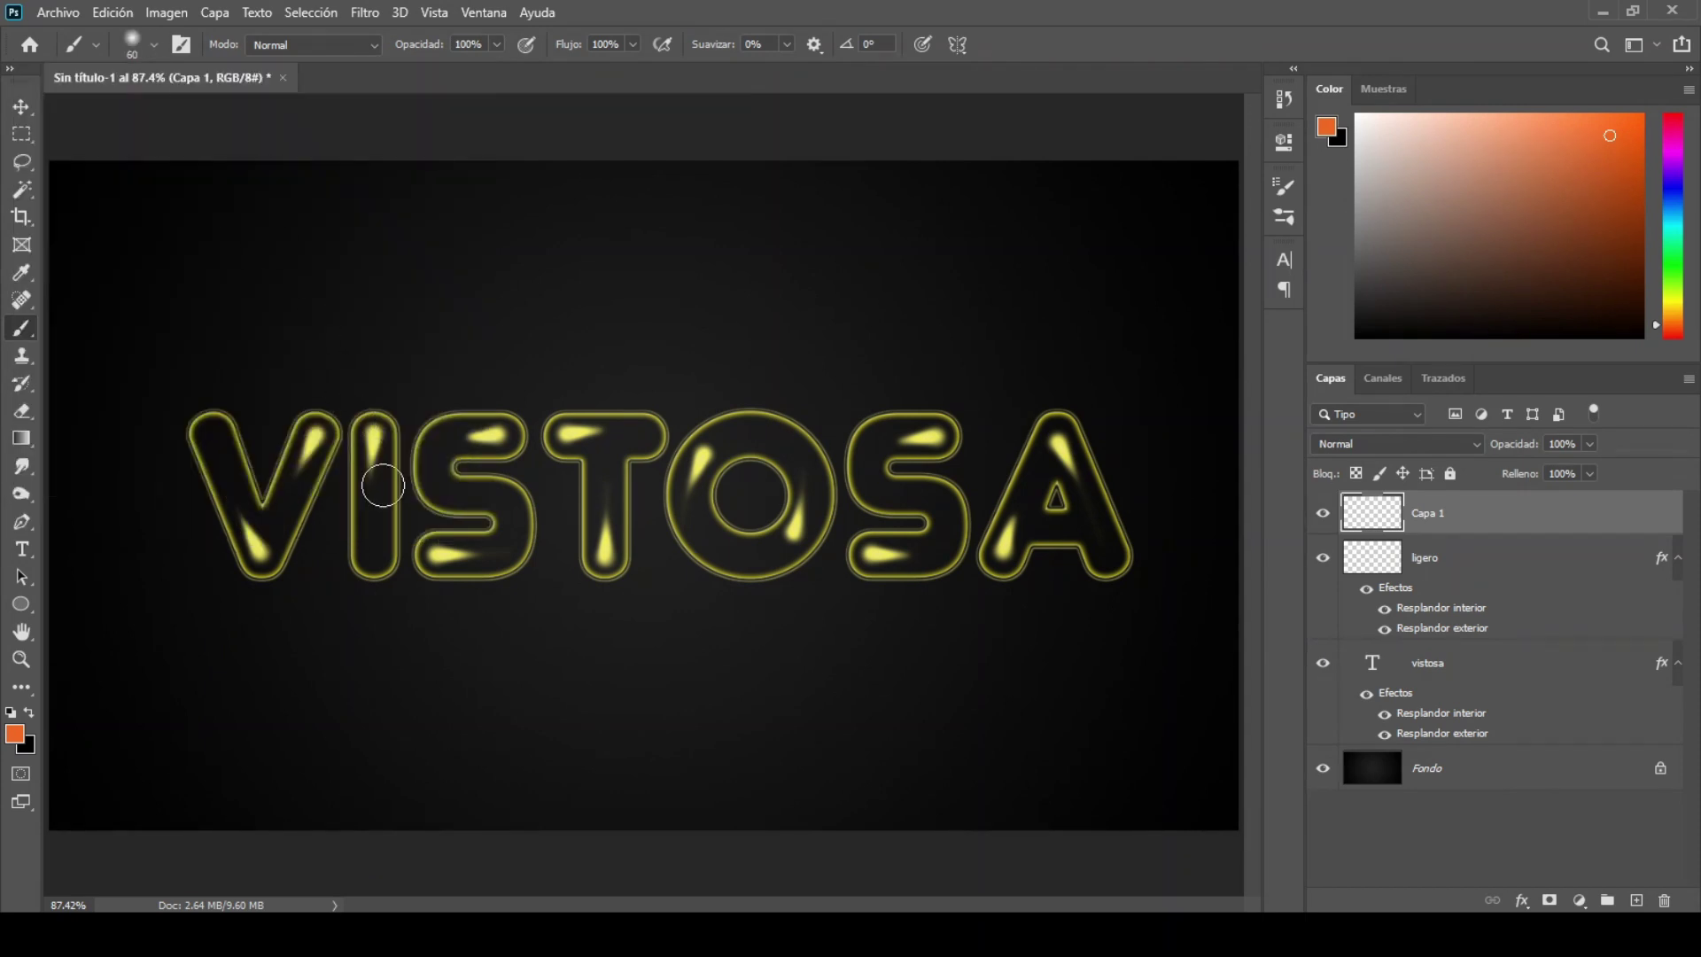
Dab twelve soft orange spots along the outlines of the VISTOSA letters on the new layer, covering every letter.
click(392, 532)
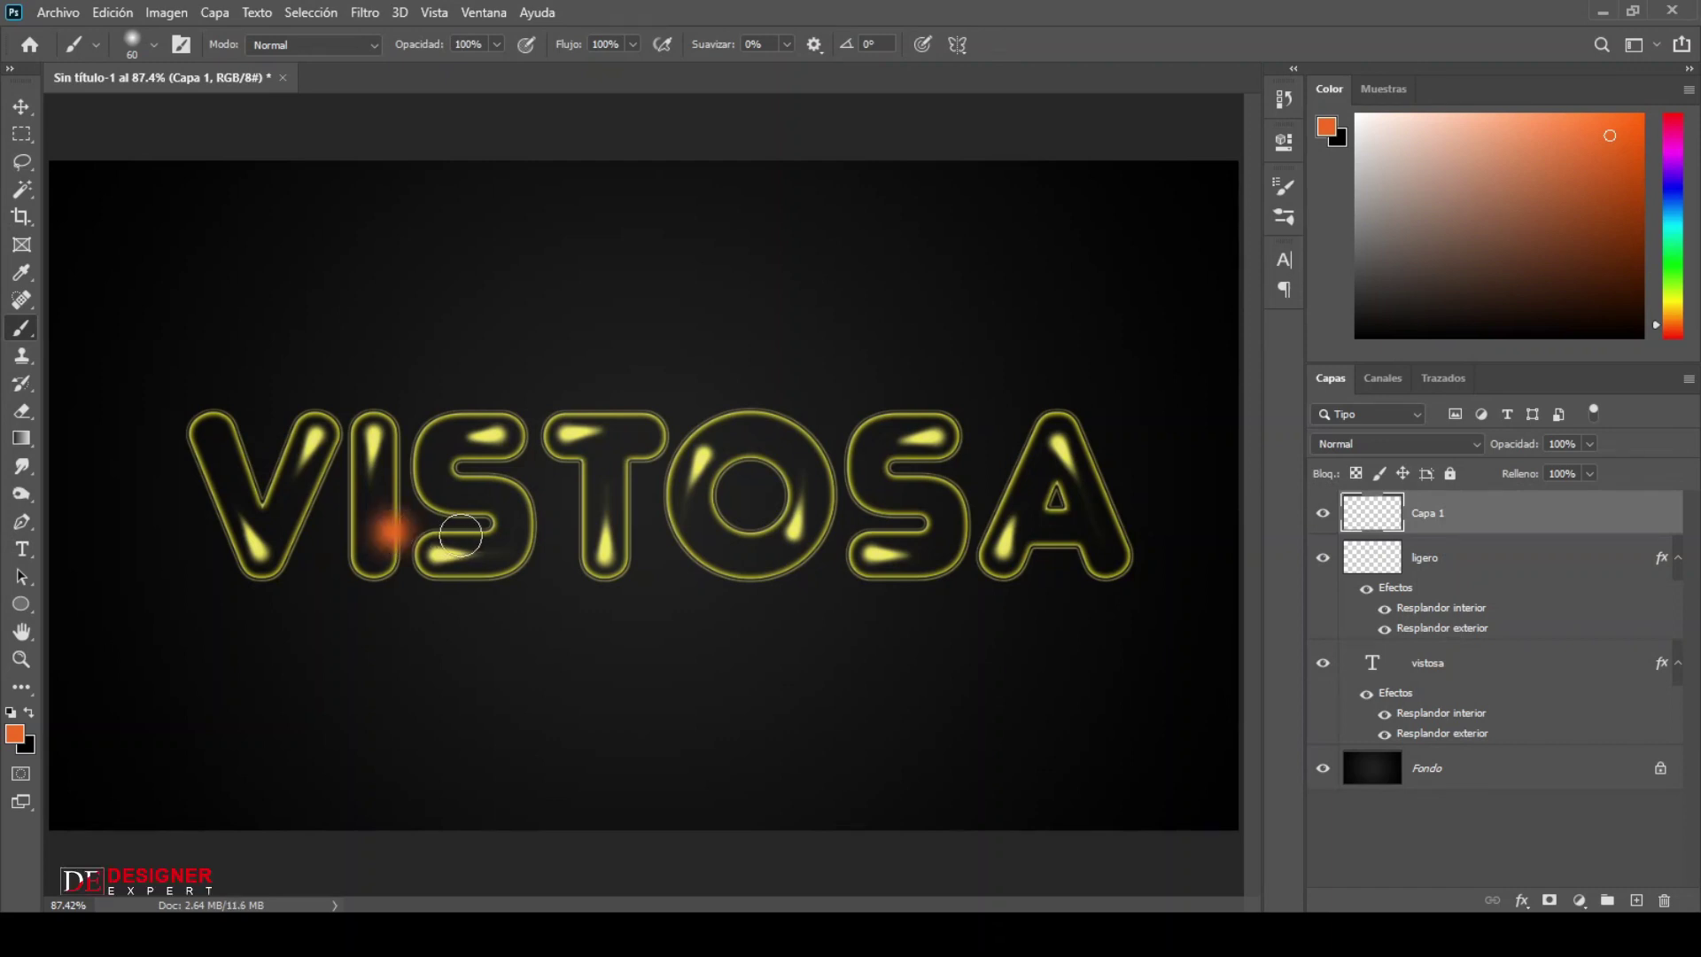
click(525, 498)
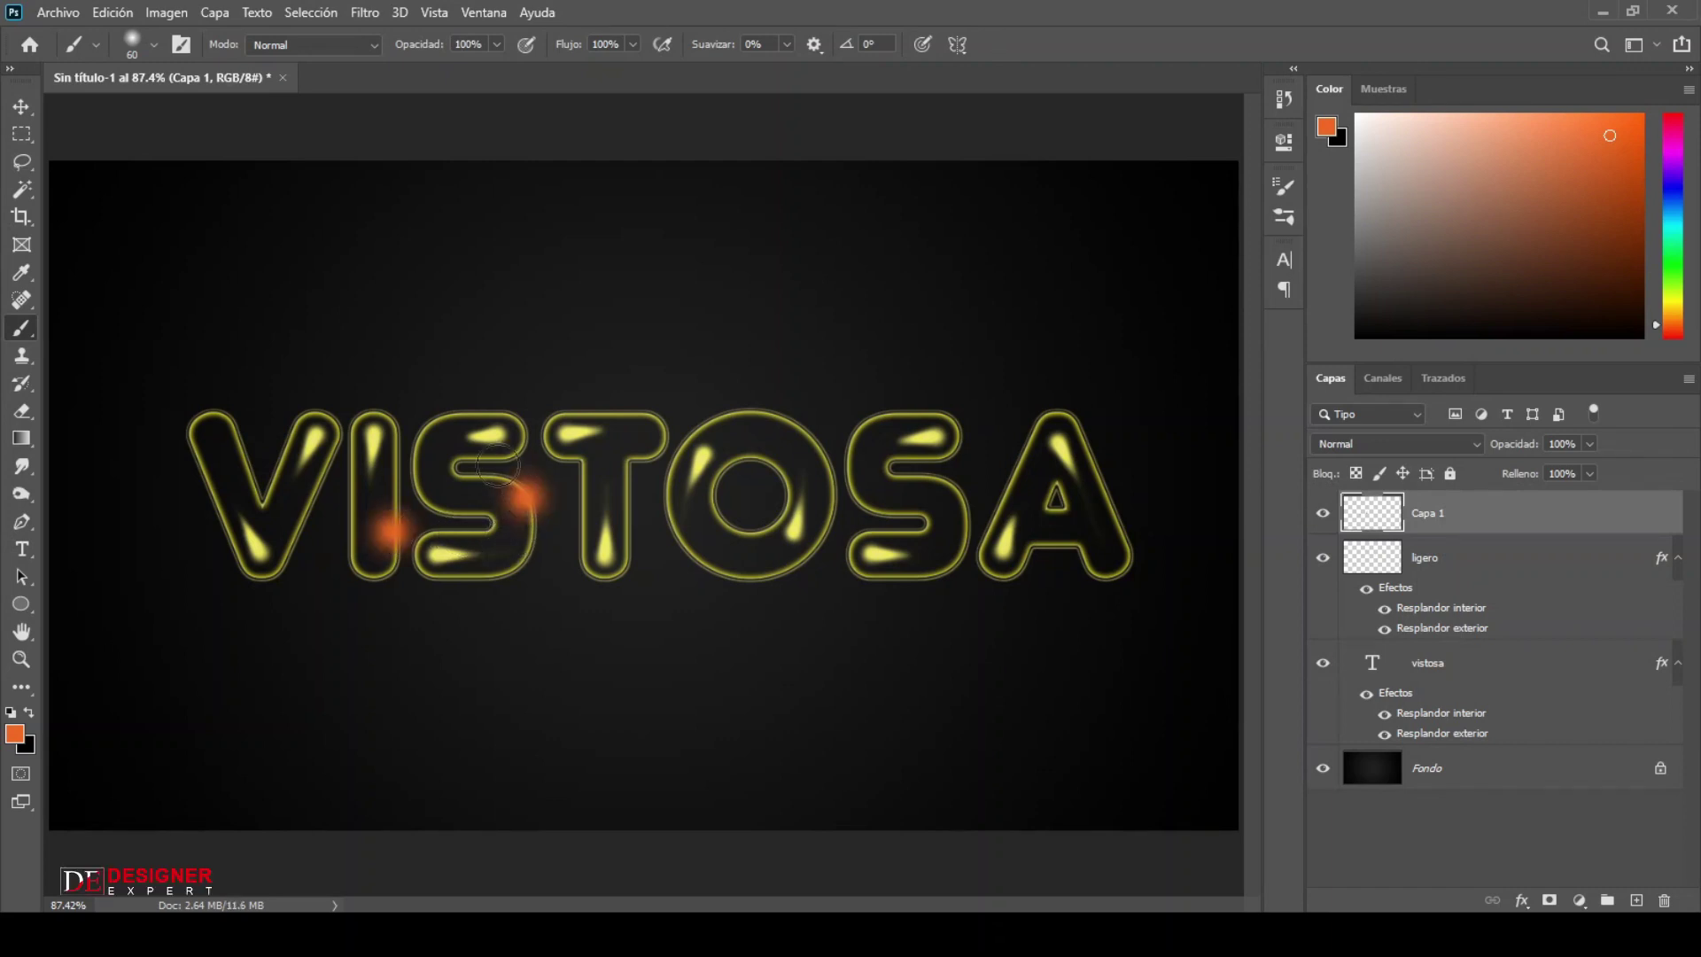
click(432, 419)
click(649, 417)
click(616, 560)
click(826, 525)
click(746, 565)
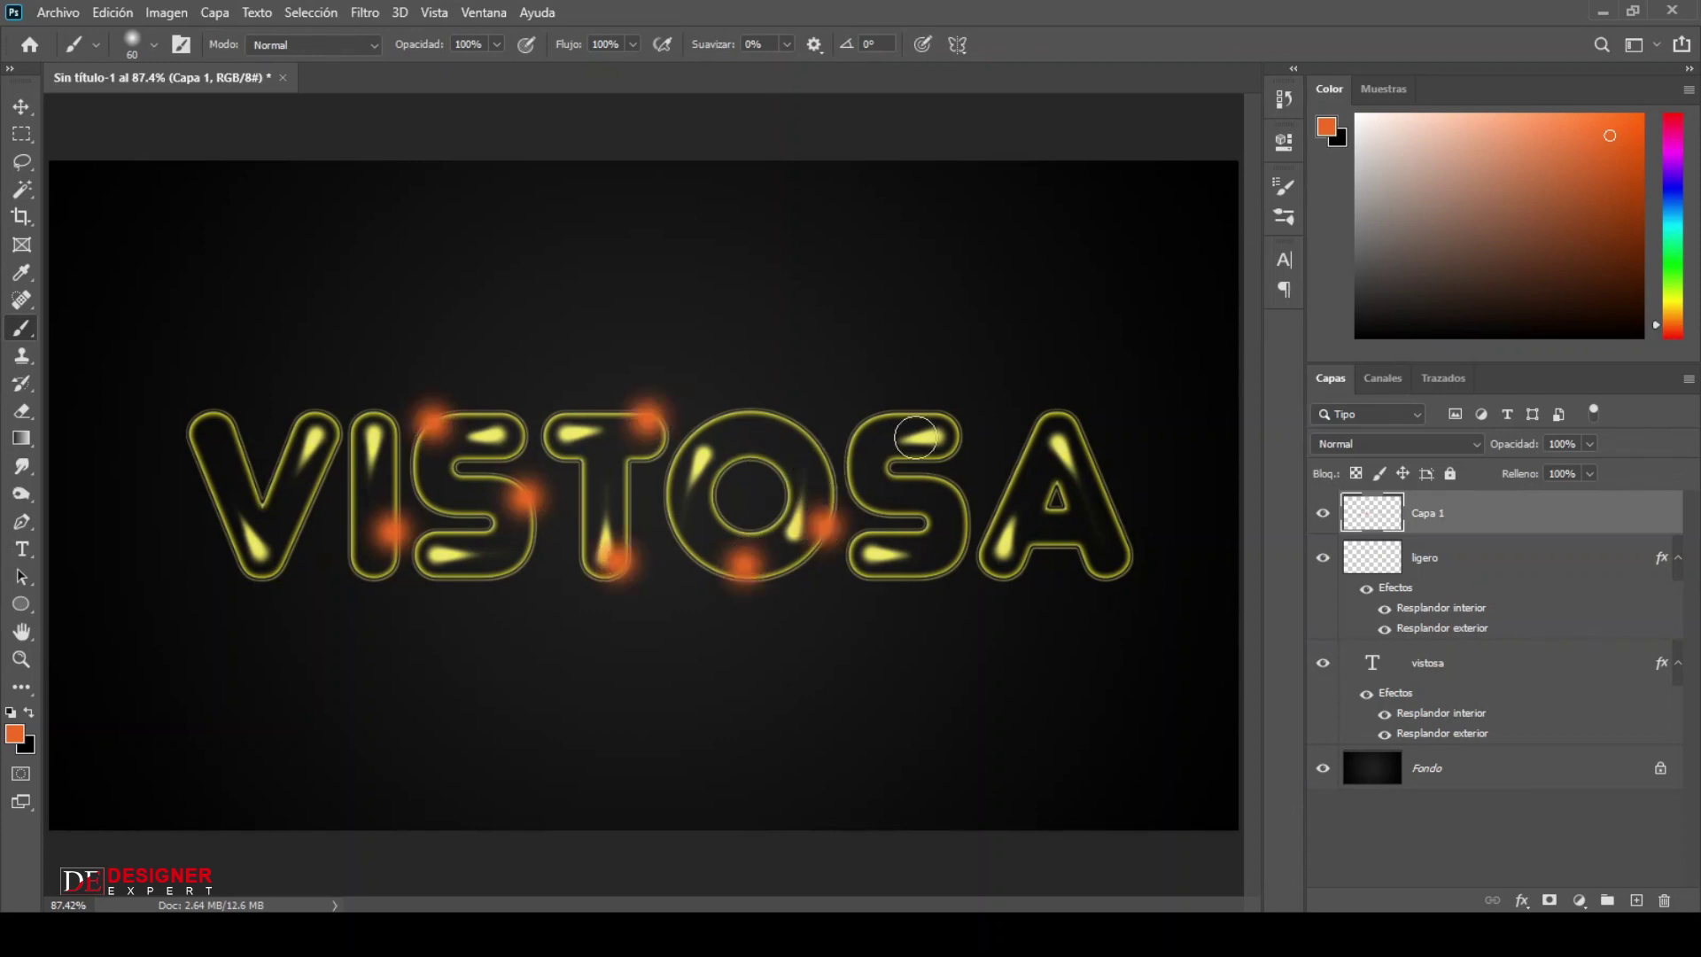
click(868, 428)
click(940, 561)
click(1007, 475)
click(1118, 552)
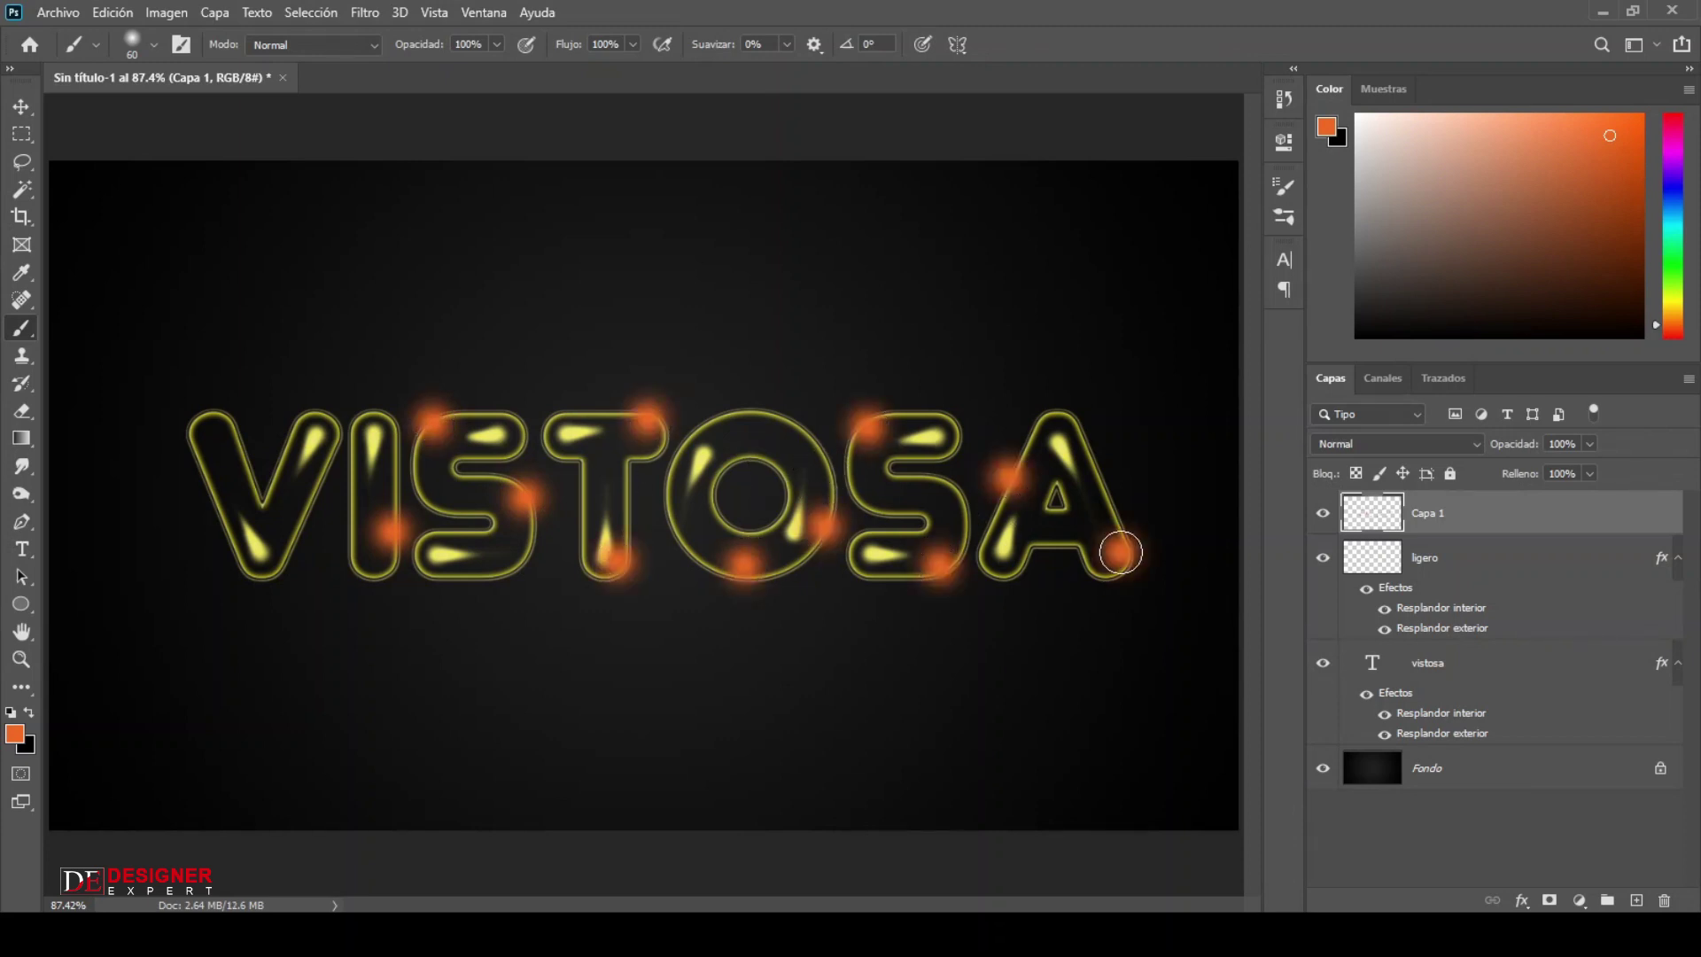
click(204, 440)
Set the foreground colour to cyan #00f4fd and dab eight soft spots between the orange ones on the letter outlines.
click(15, 735)
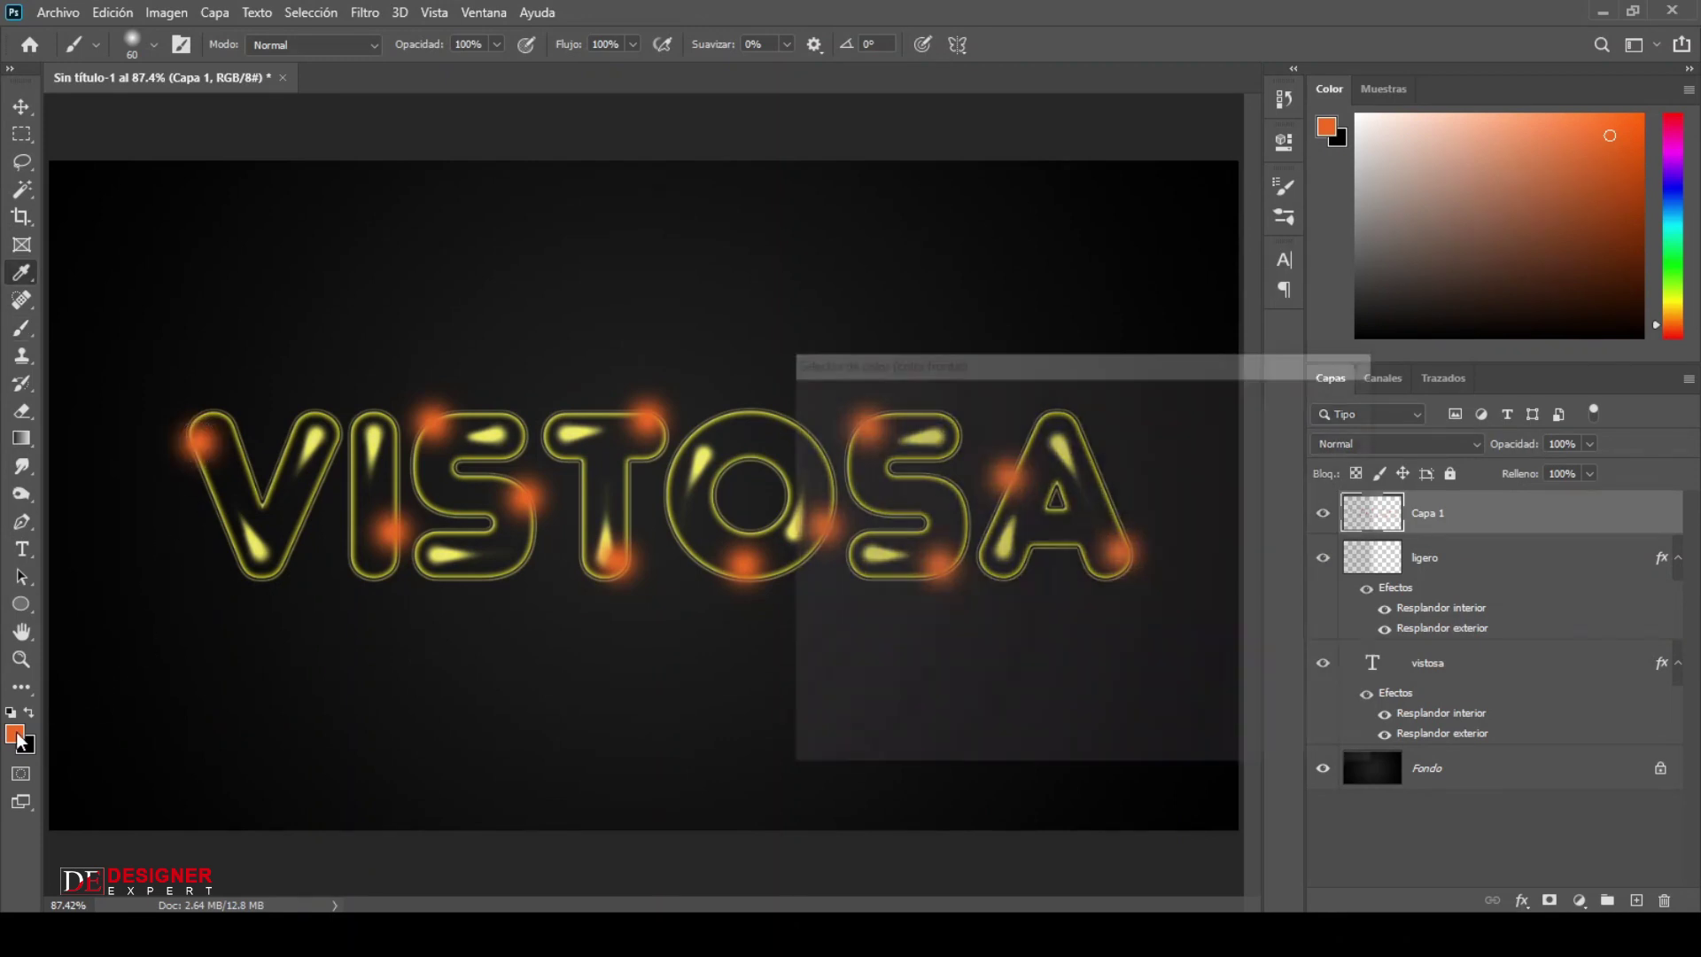
text(00f4fd)
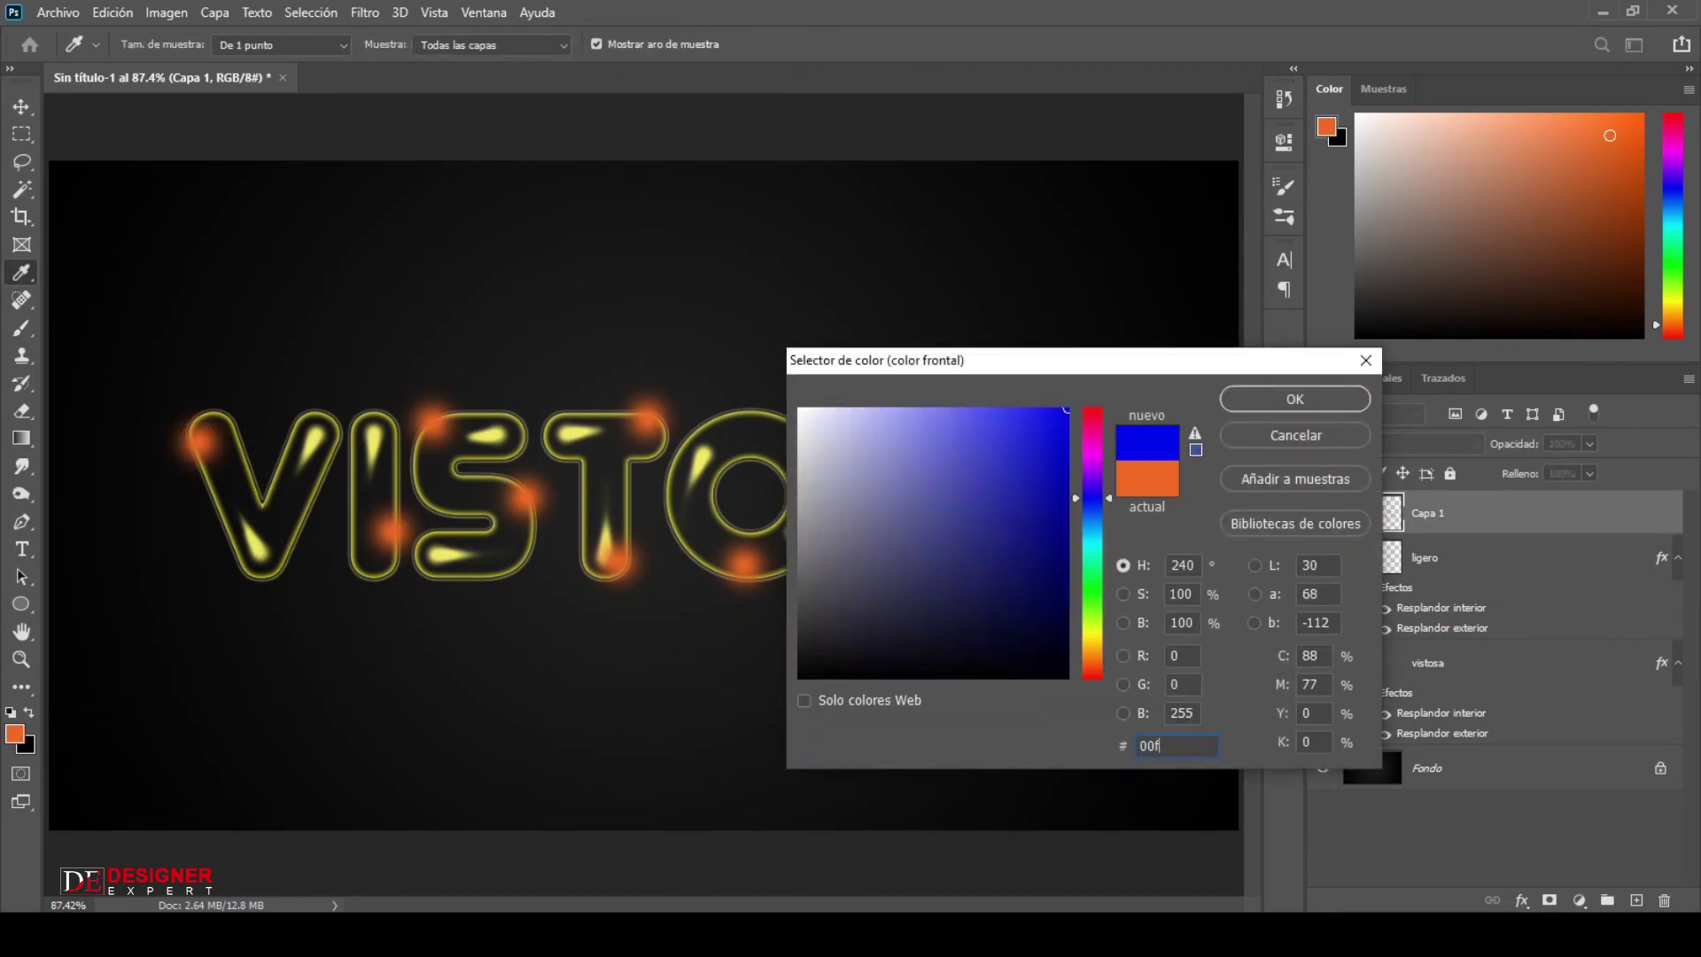
click(1274, 406)
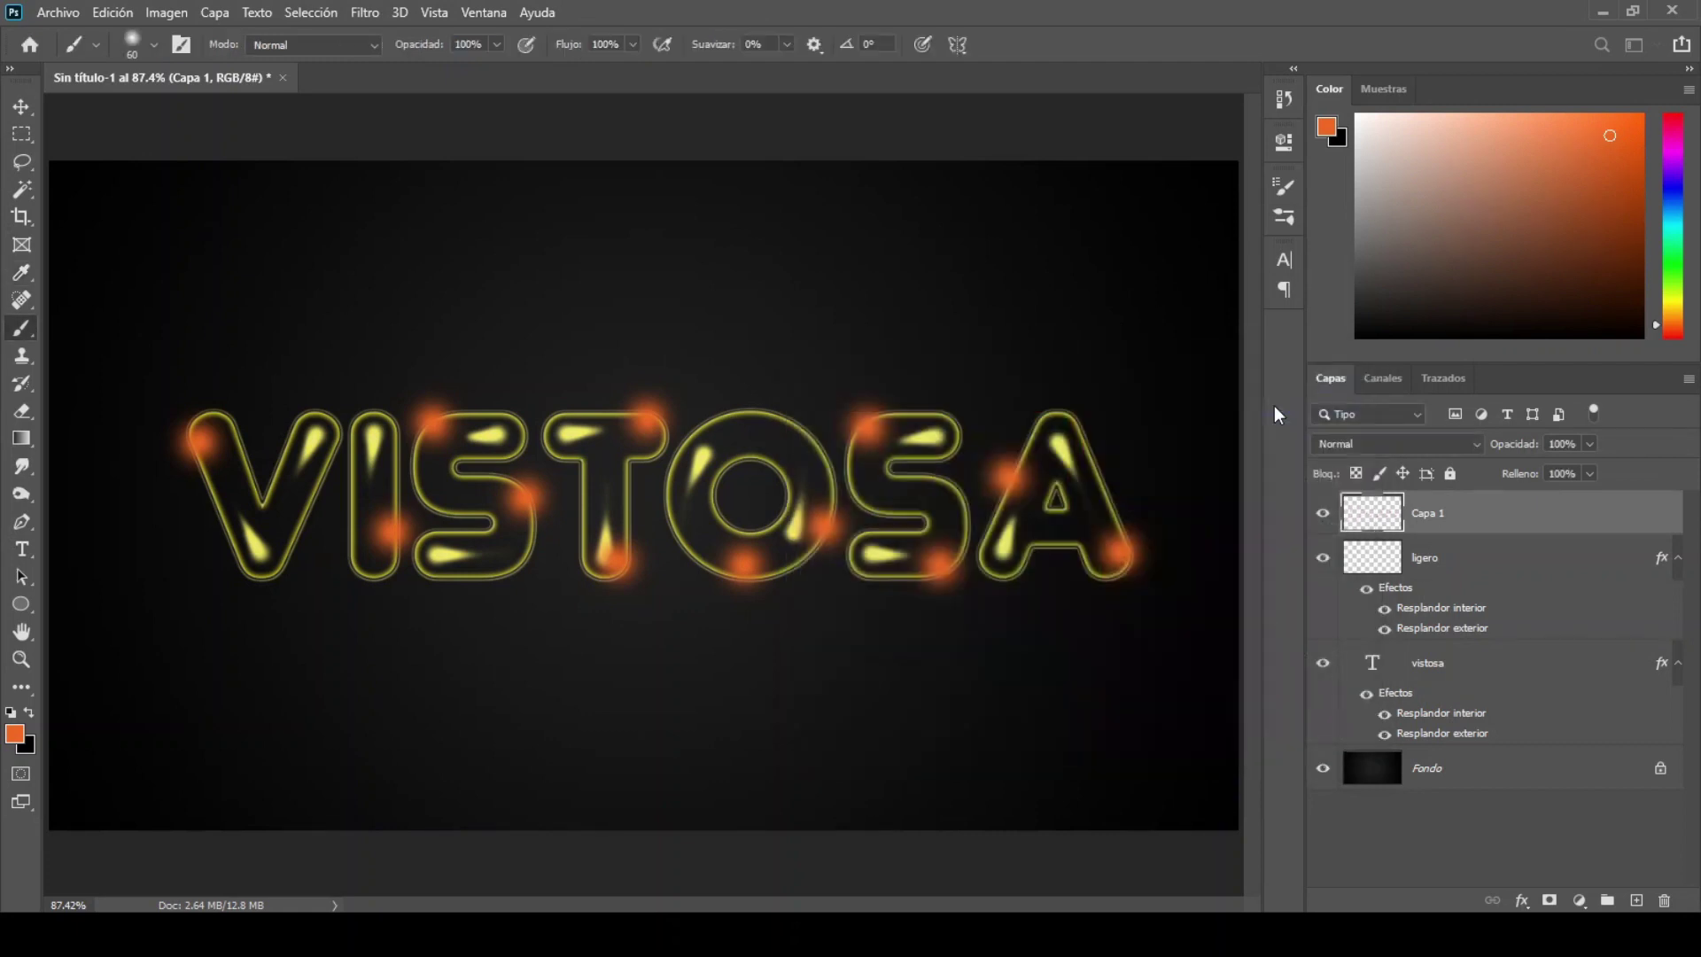
click(556, 434)
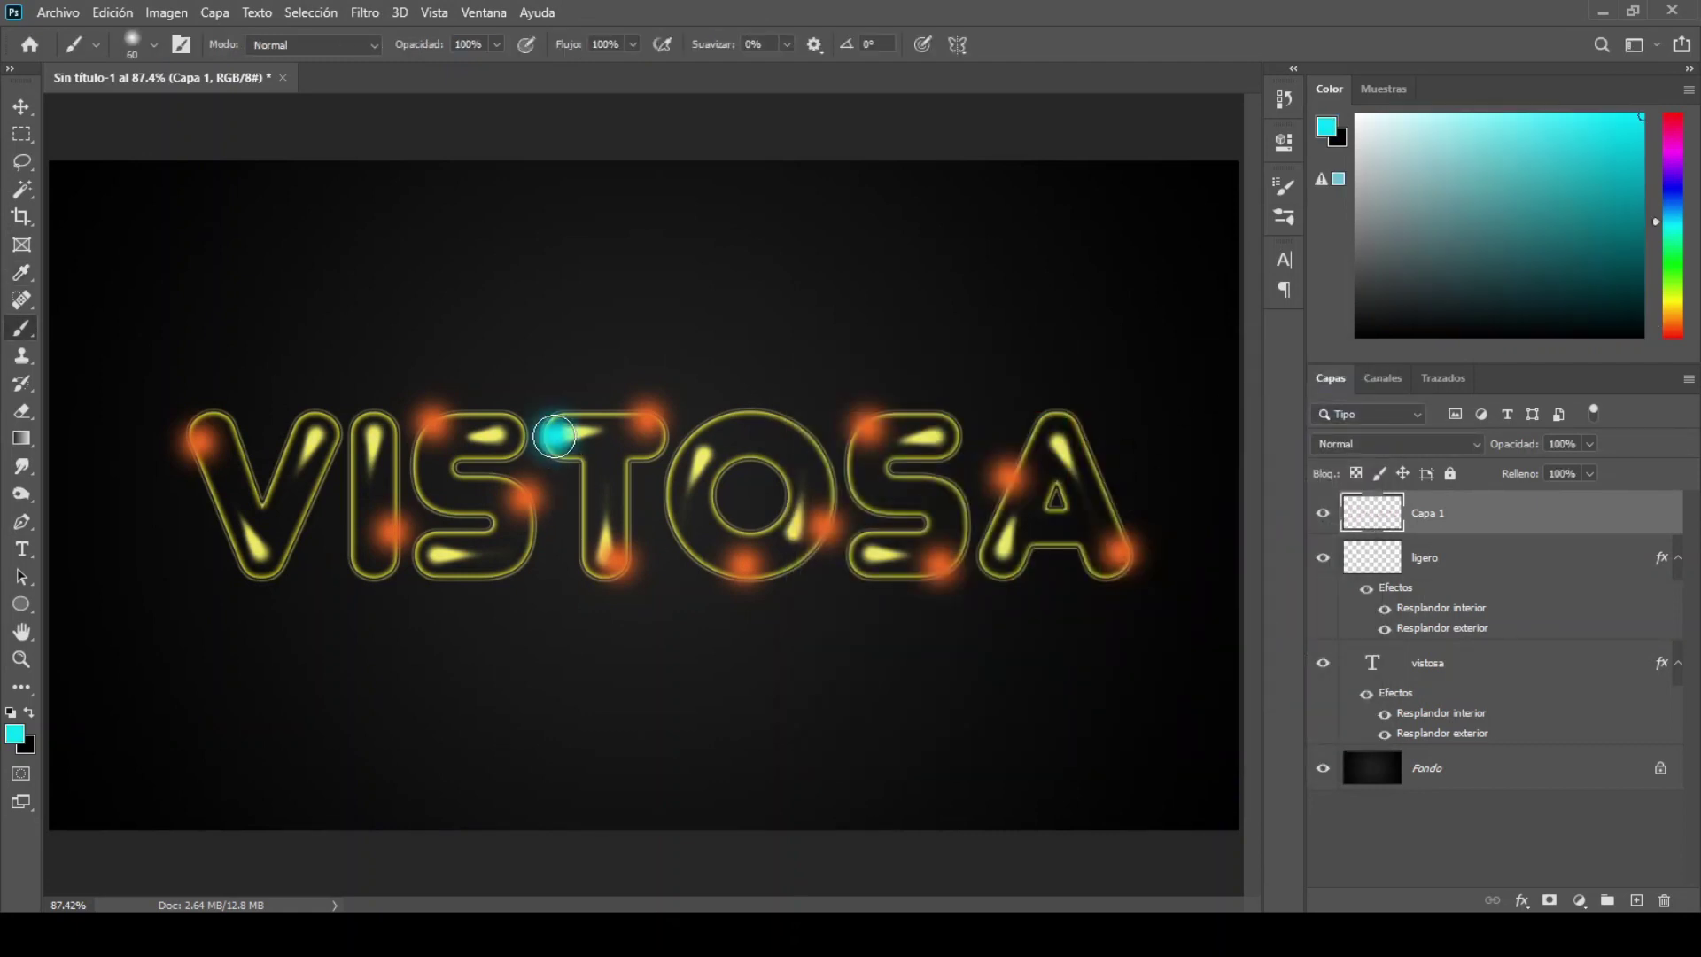
click(748, 424)
click(877, 494)
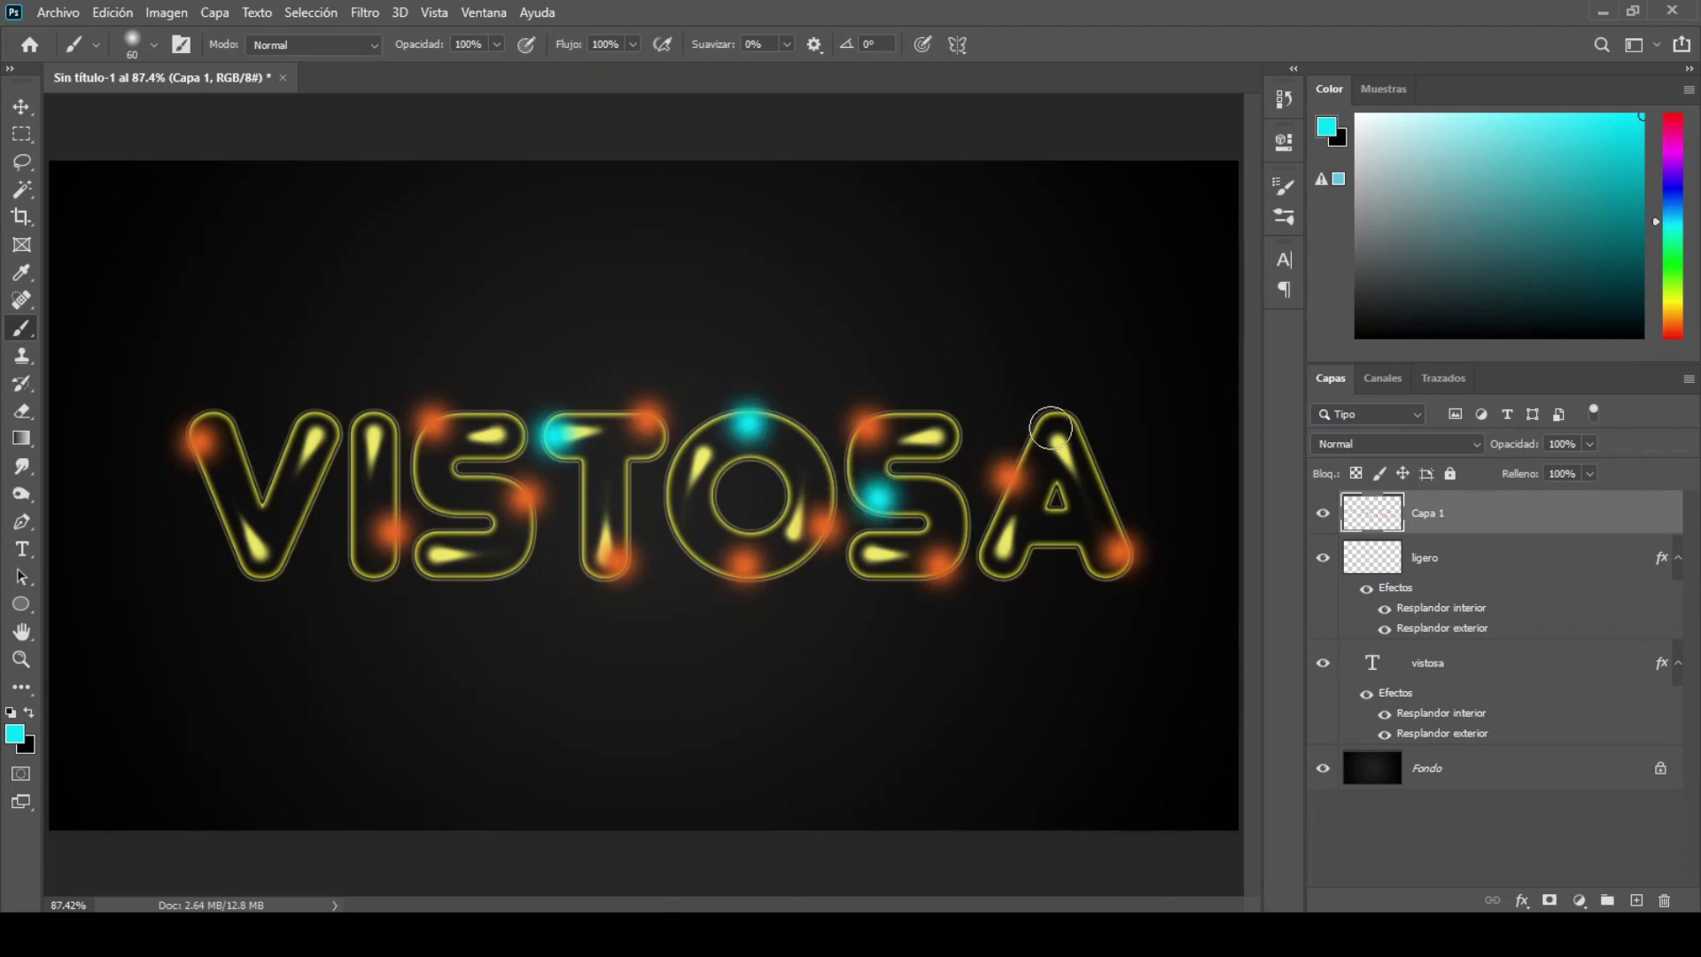
click(1053, 425)
click(1050, 550)
click(289, 531)
click(355, 568)
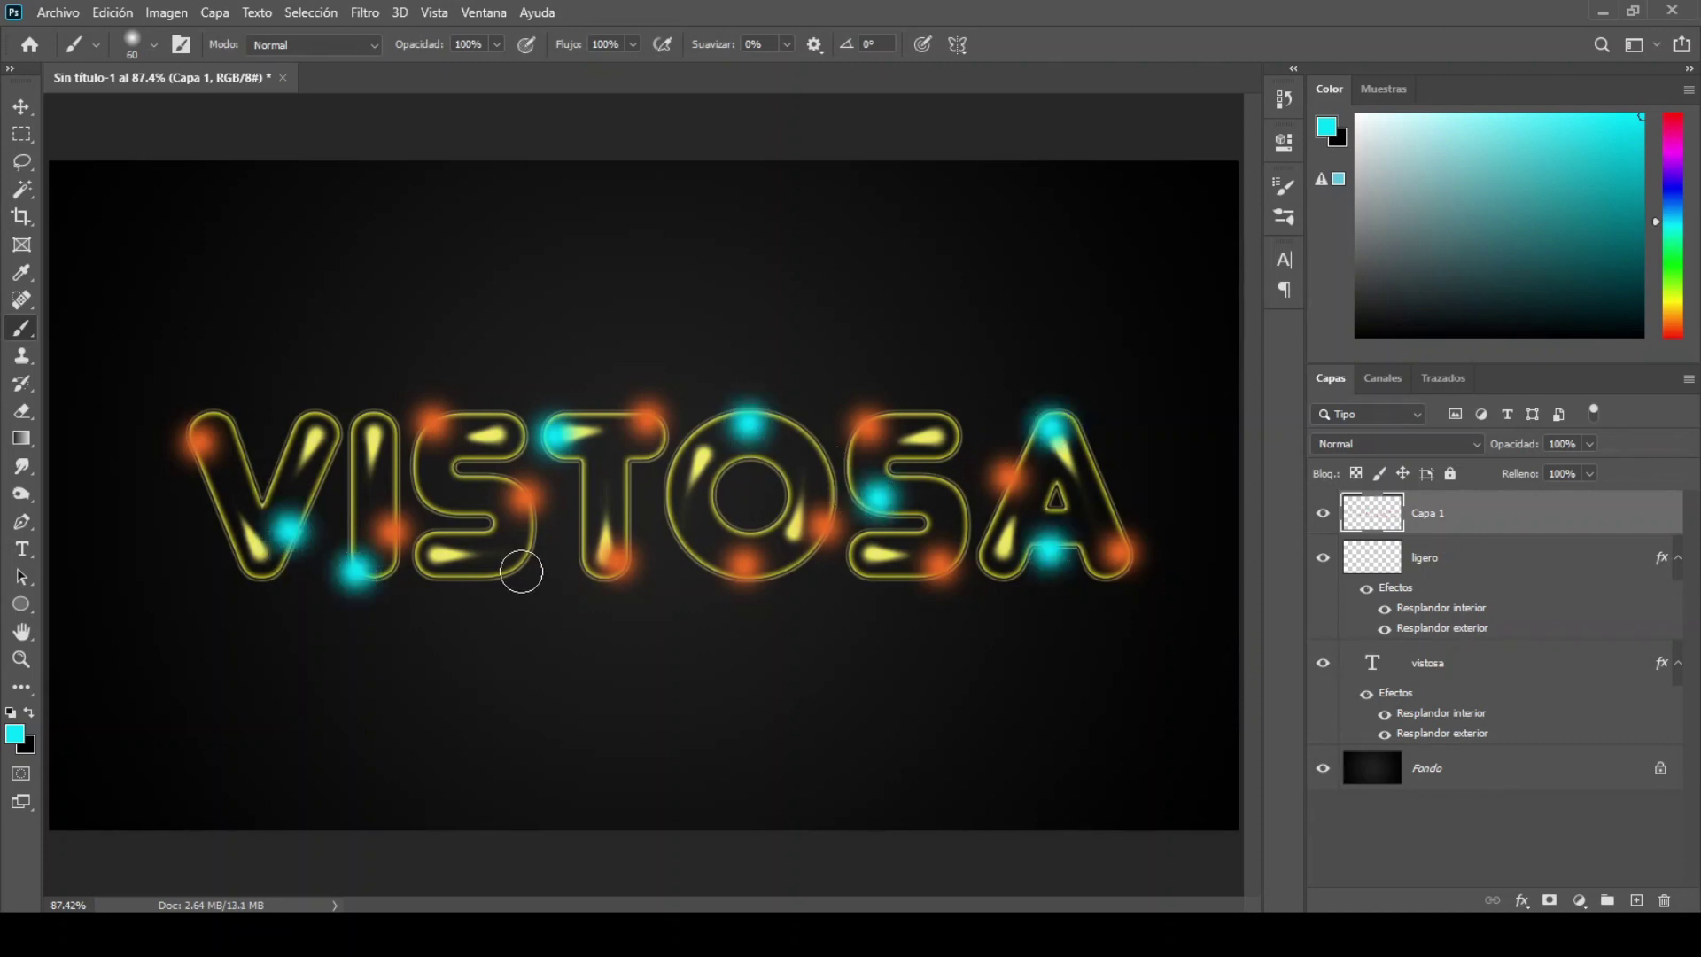
click(511, 556)
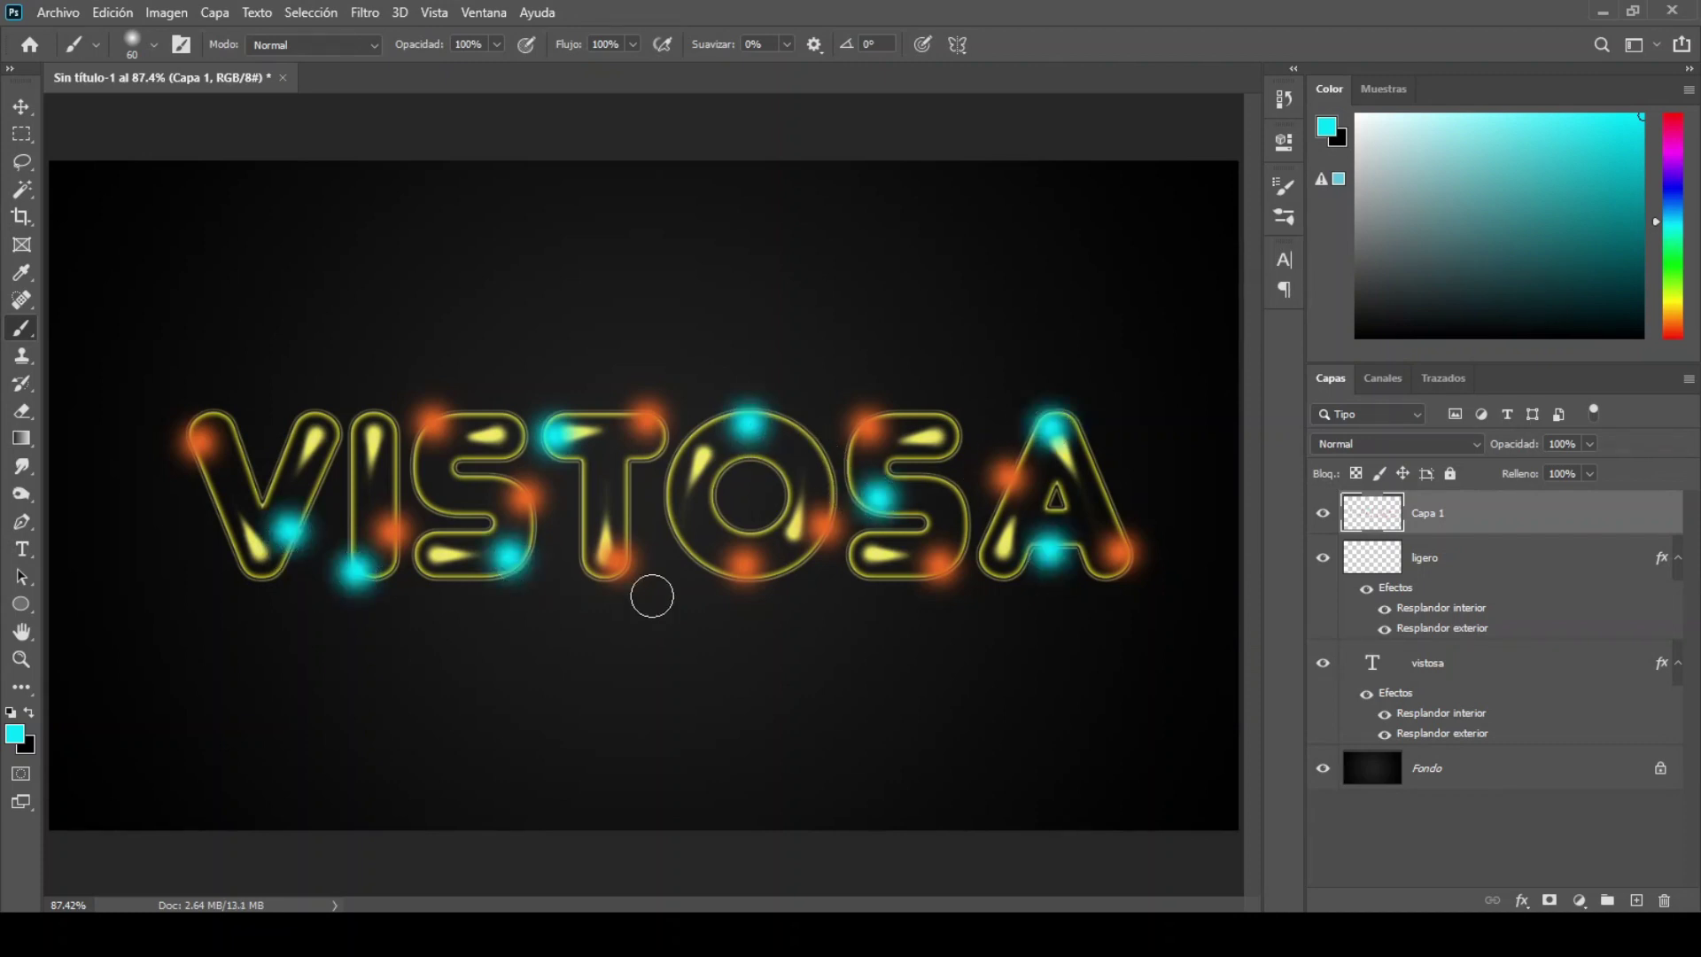
Set the foreground colour to magenta #9f1e6b and dab fourteen soft spots in the remaining gaps along the VISTOSA letter outlines.
click(12, 738)
text(9f1)
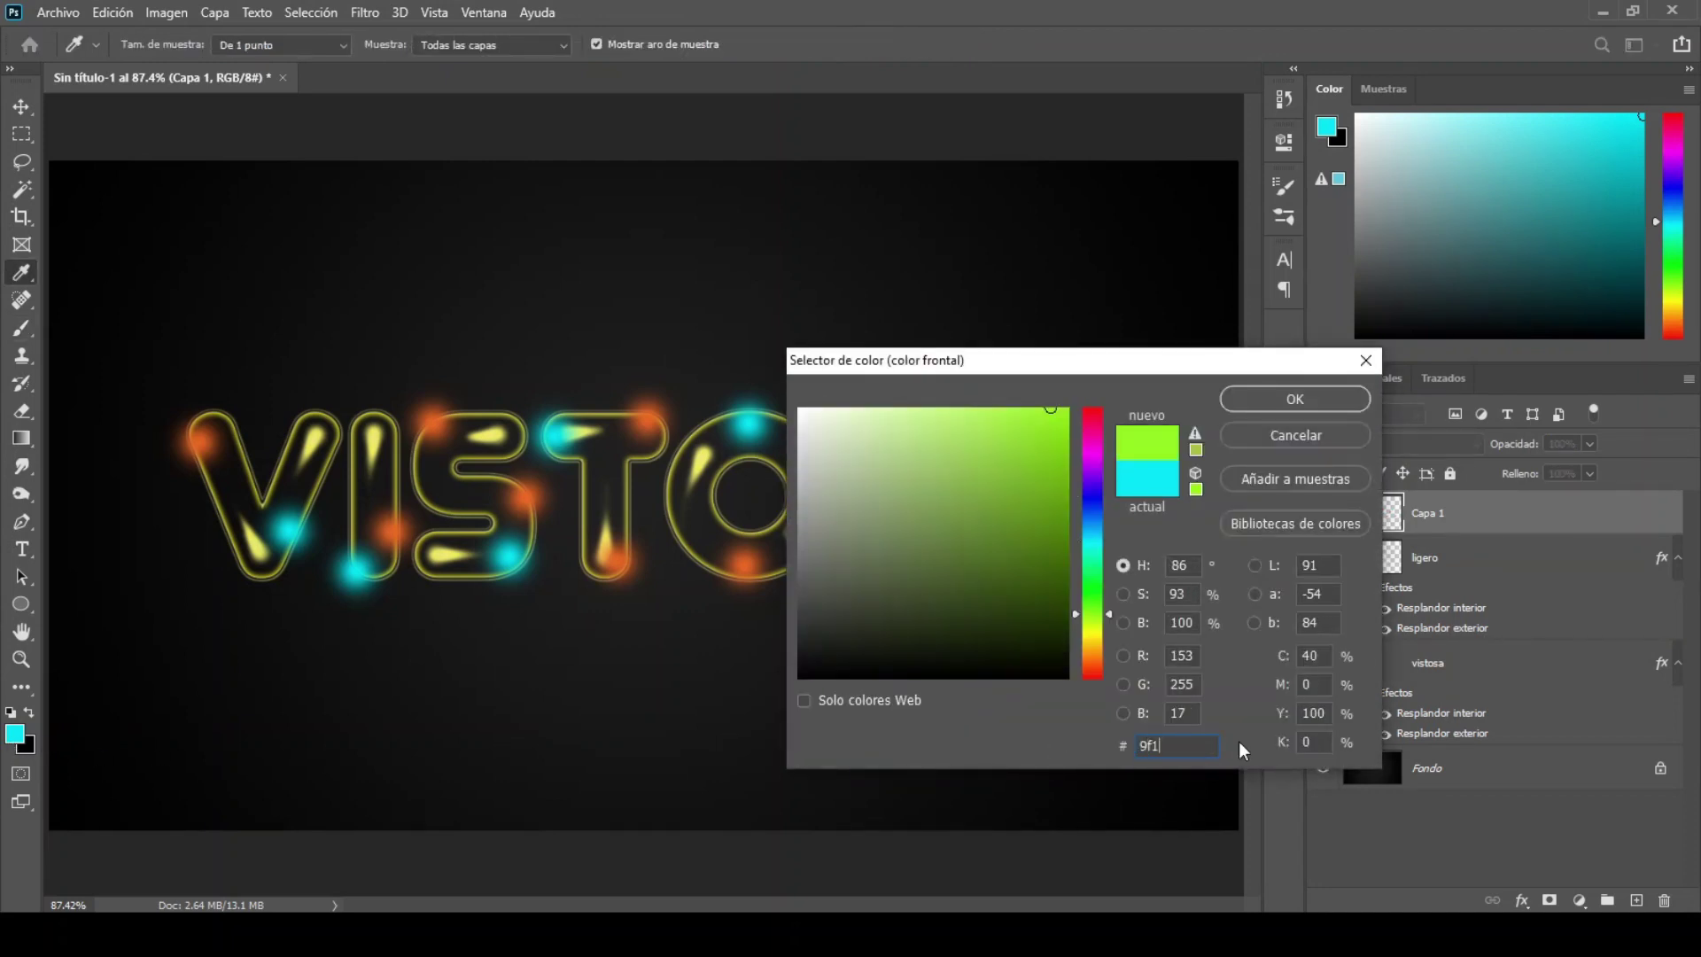
text(e6b)
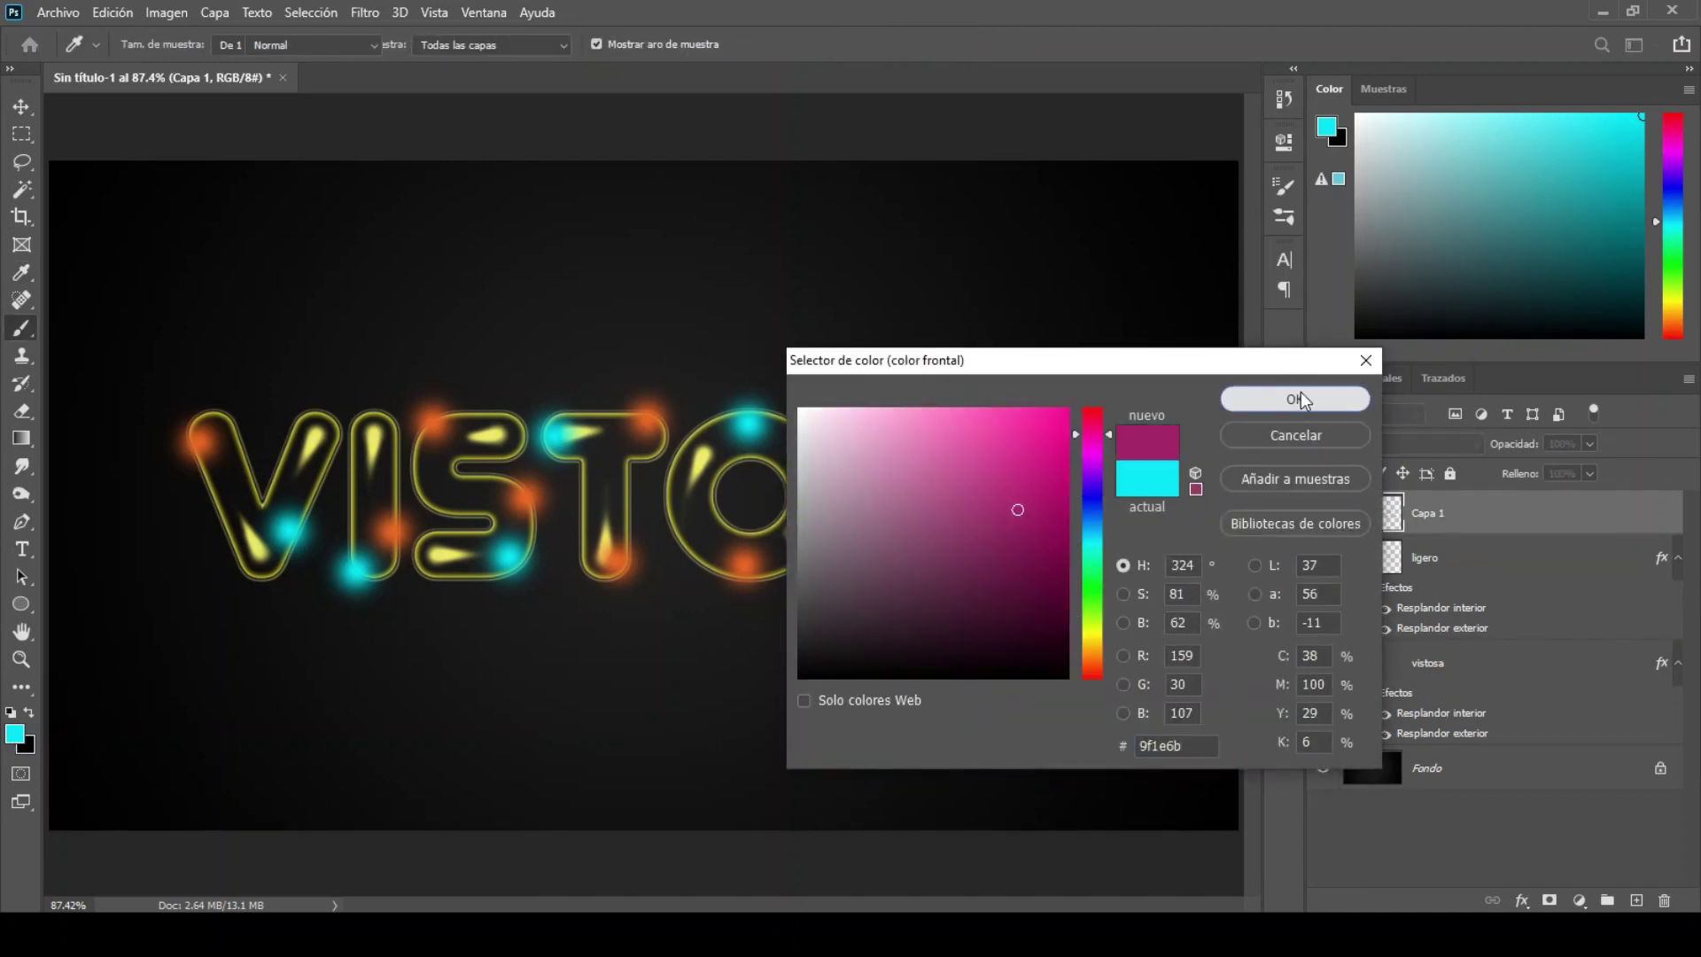
click(1298, 397)
click(683, 523)
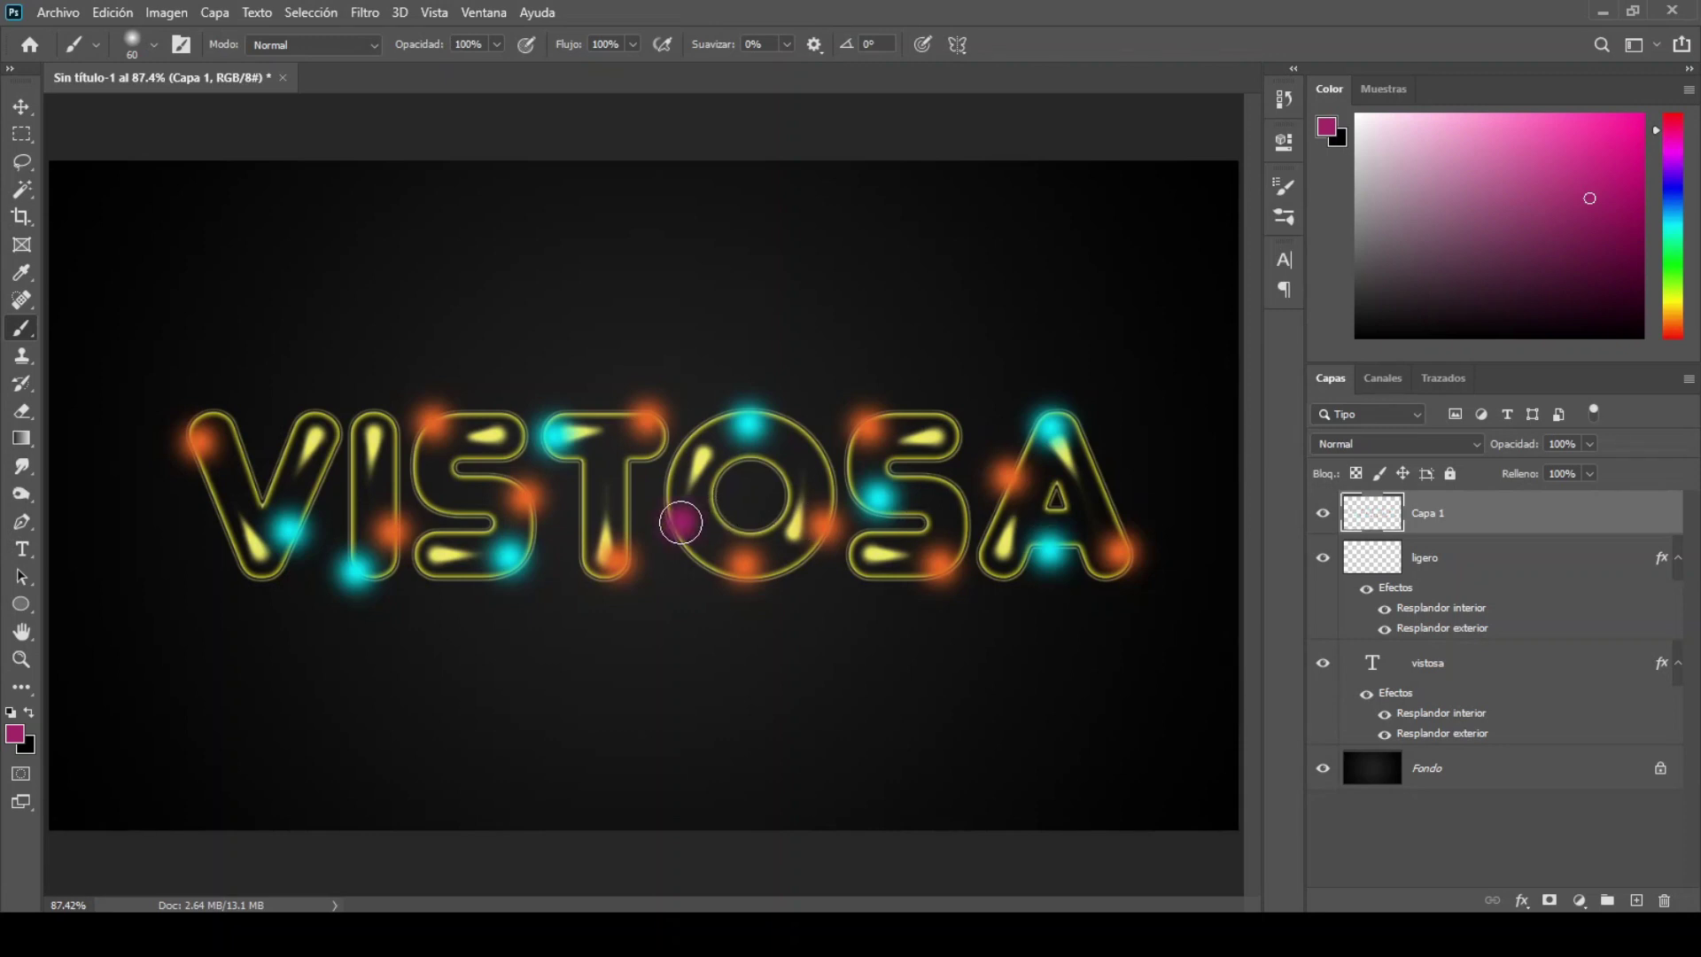
click(1116, 518)
click(994, 556)
click(627, 484)
click(562, 490)
click(453, 474)
click(437, 572)
click(335, 457)
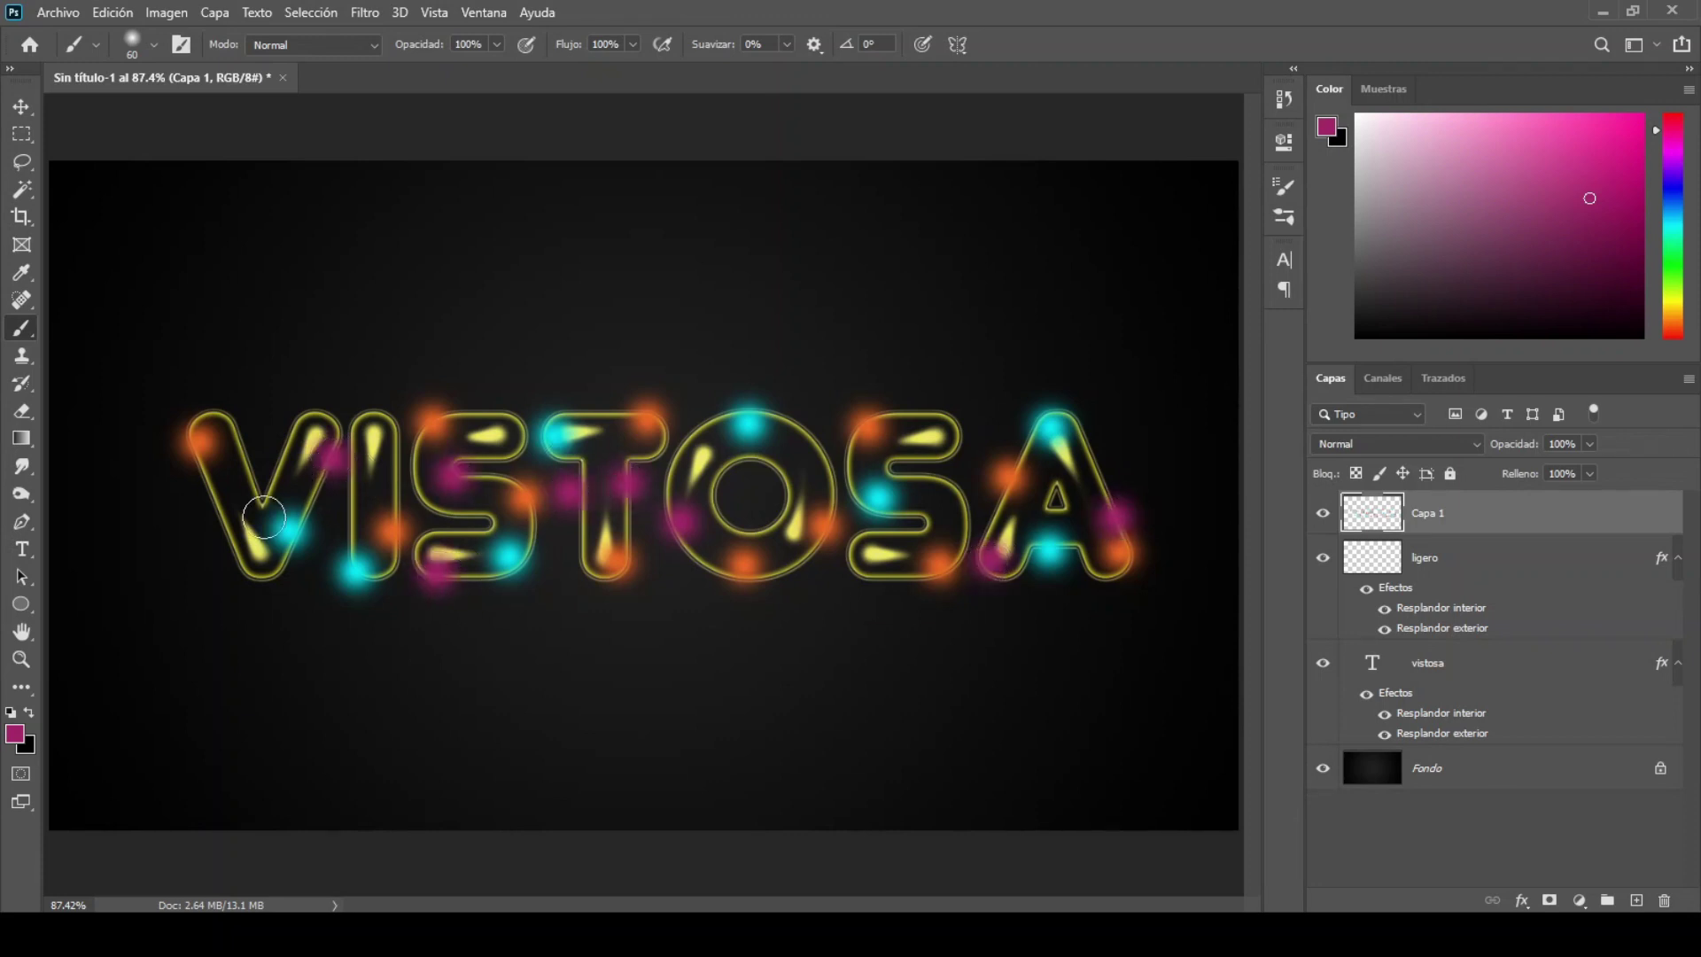
click(250, 481)
click(784, 482)
click(939, 486)
click(878, 579)
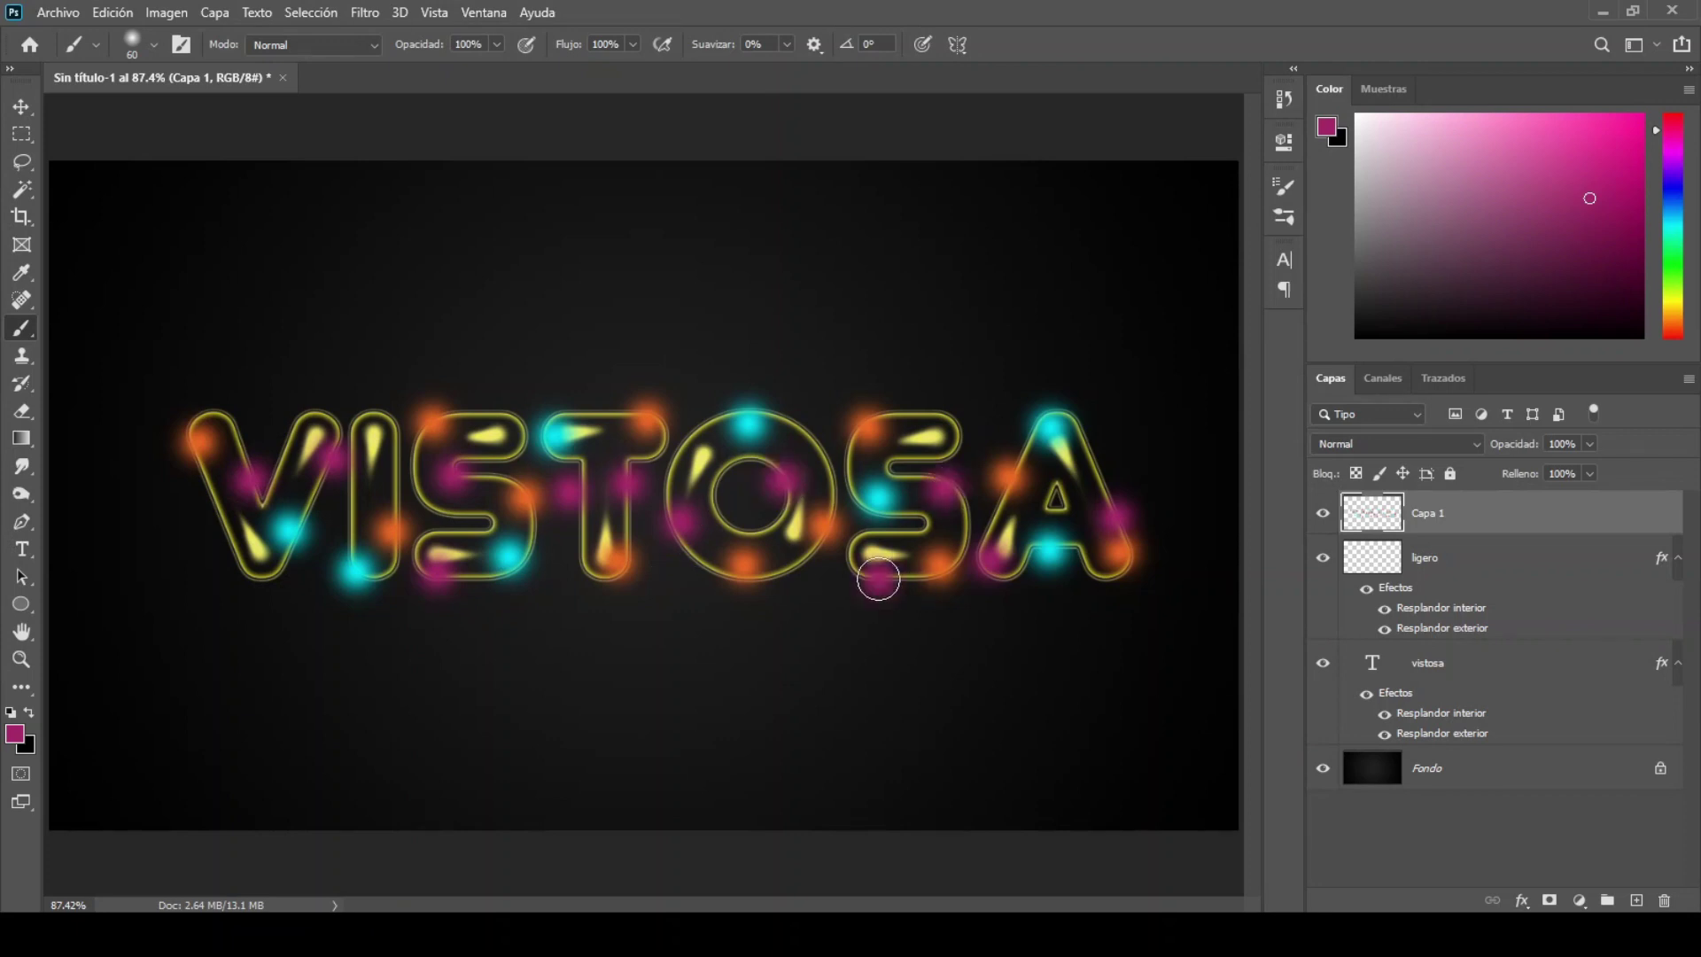
click(389, 452)
click(352, 504)
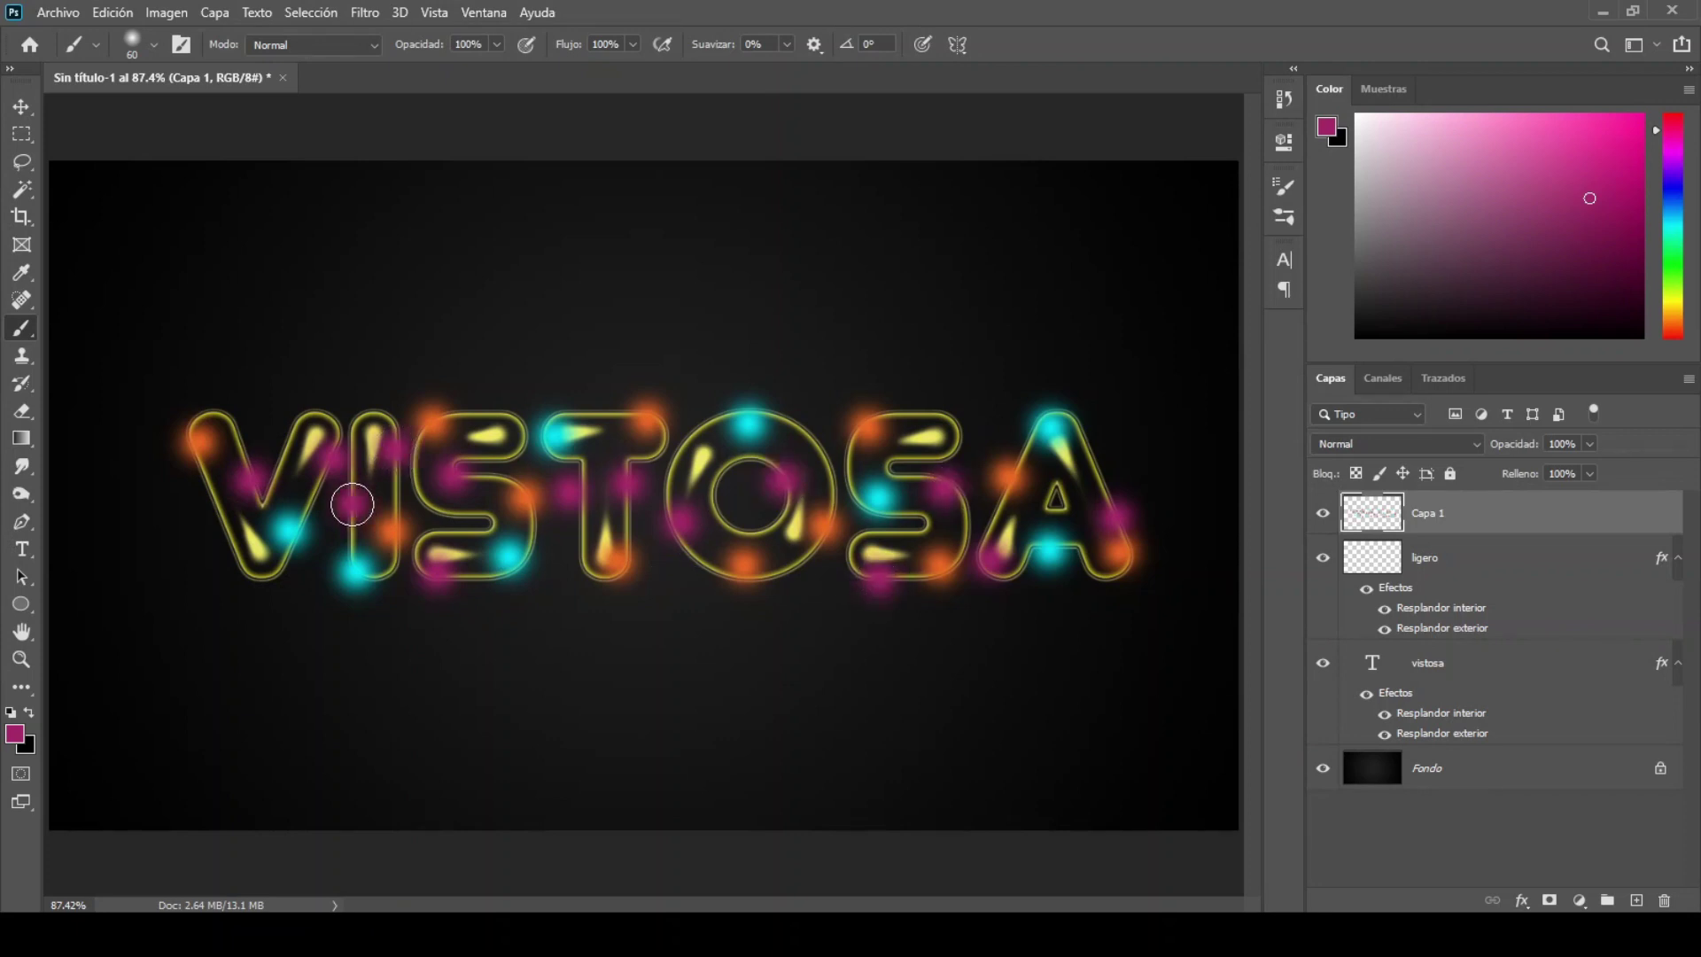
Dab two more magenta spots on the V and the second S, and set the spots layer's blend mode to Superponer.
click(255, 556)
click(944, 438)
click(1411, 449)
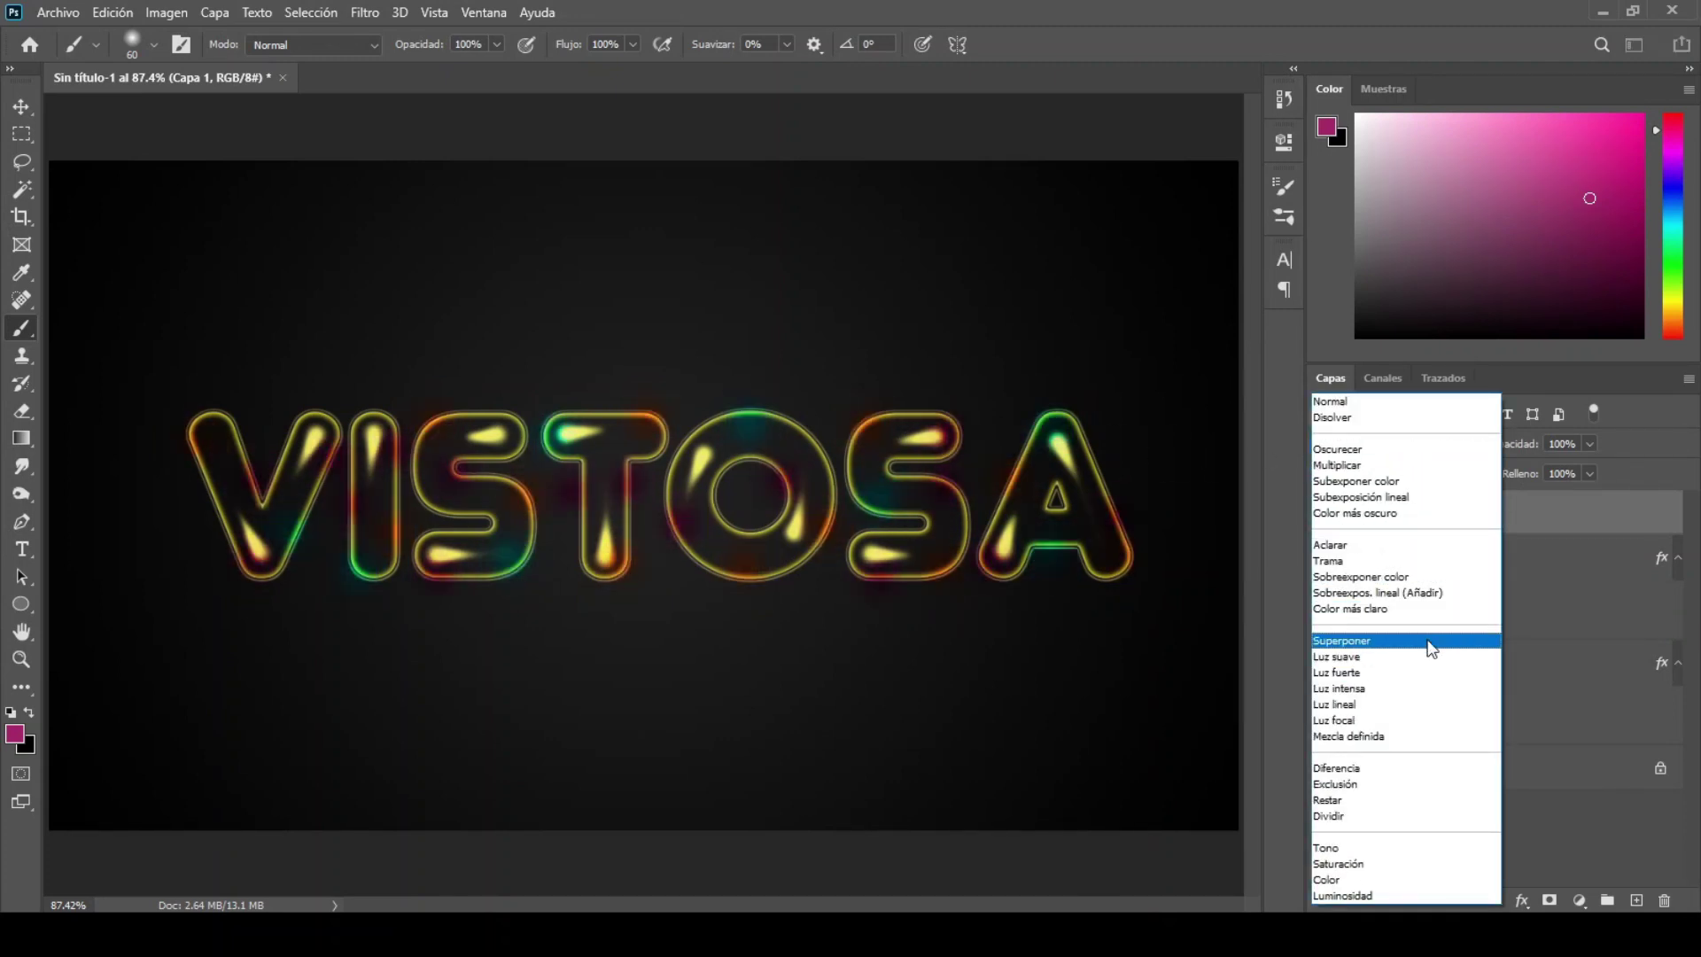
click(1428, 642)
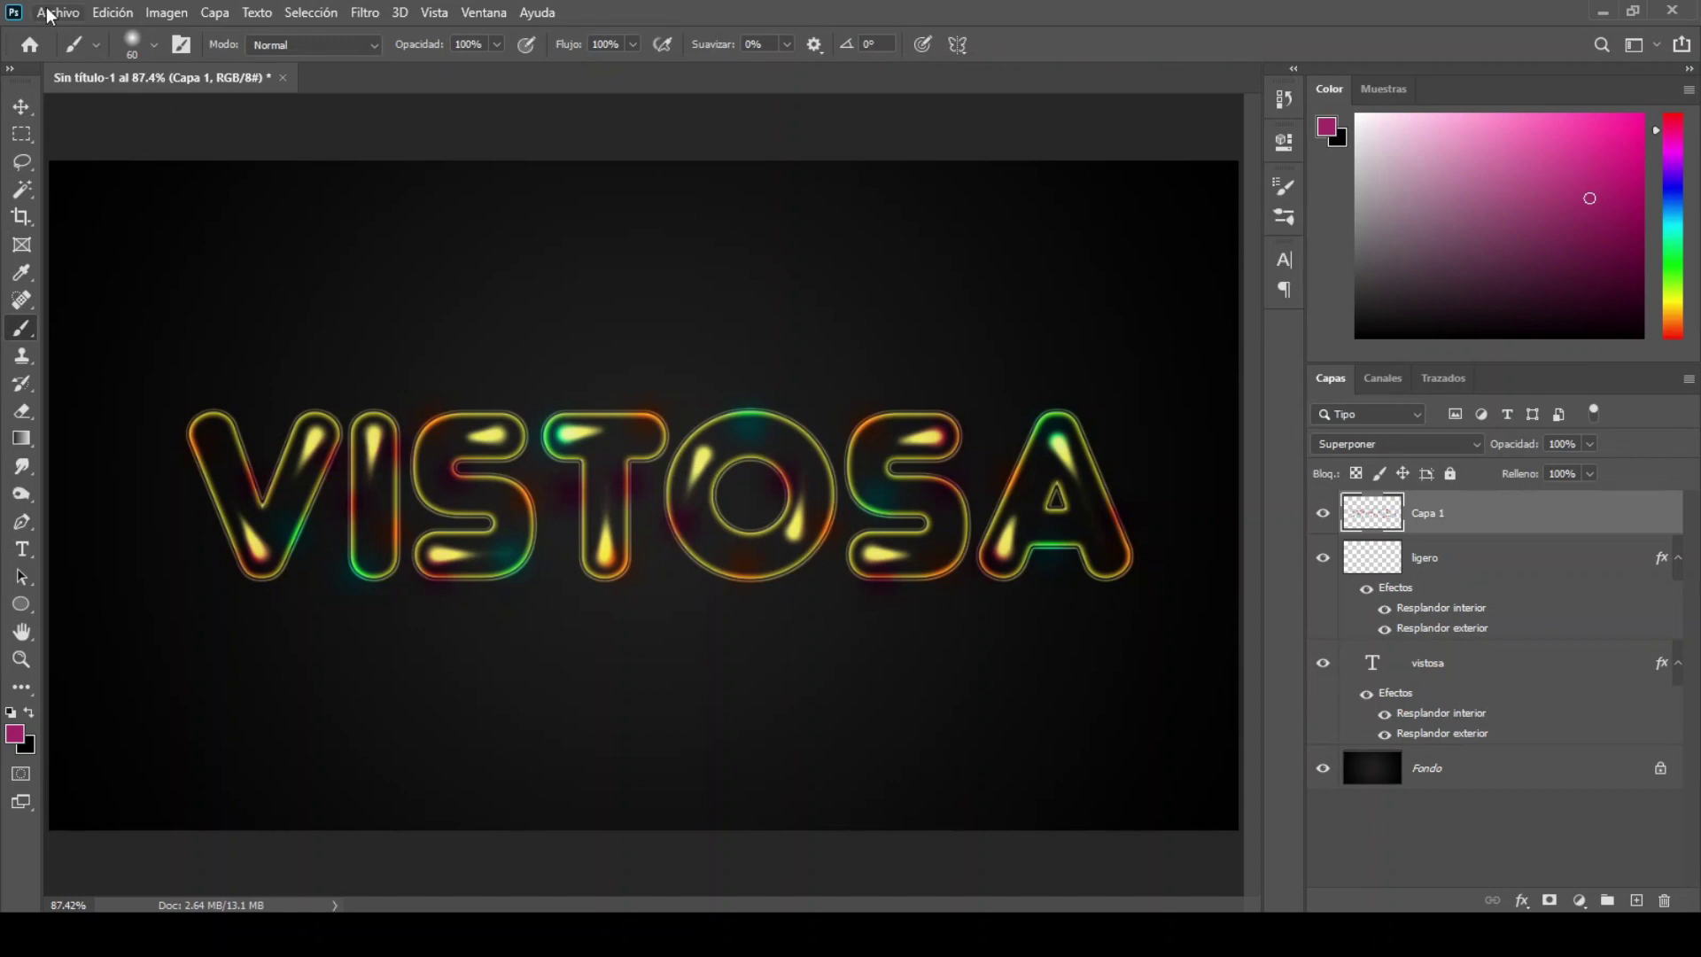
Create a new 5 x 5 pixel document with a transparent background.
click(48, 12)
click(56, 36)
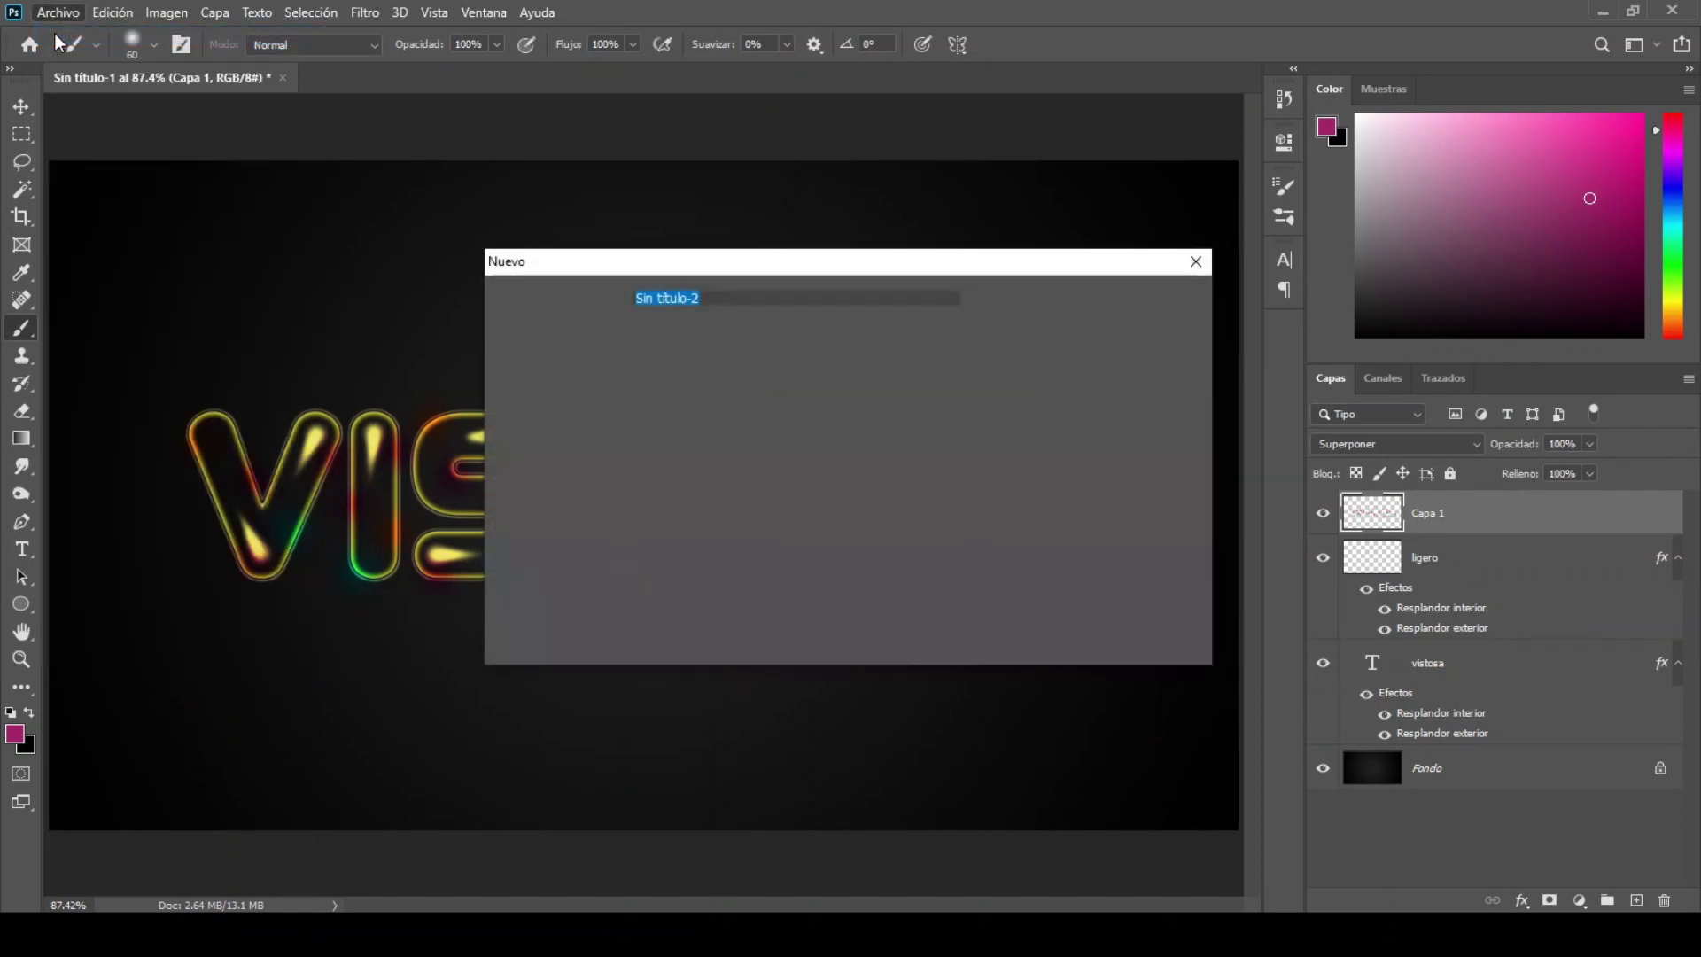
click(697, 390)
text(5)
click(728, 415)
text(5)
click(758, 523)
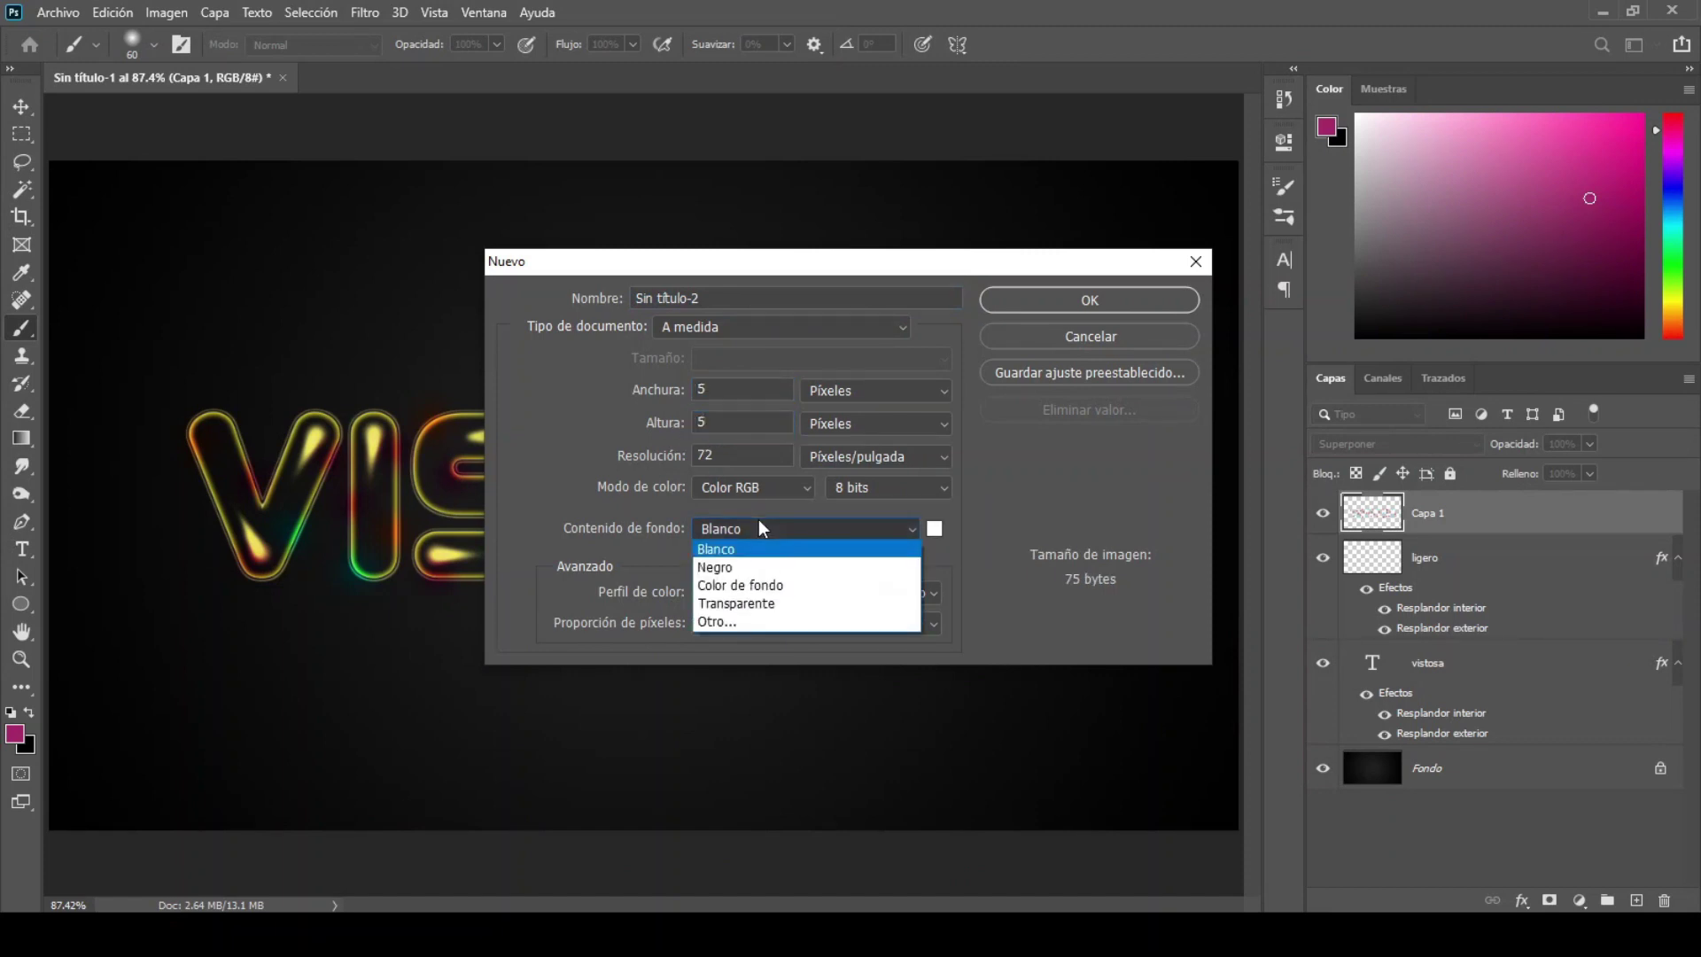
click(774, 605)
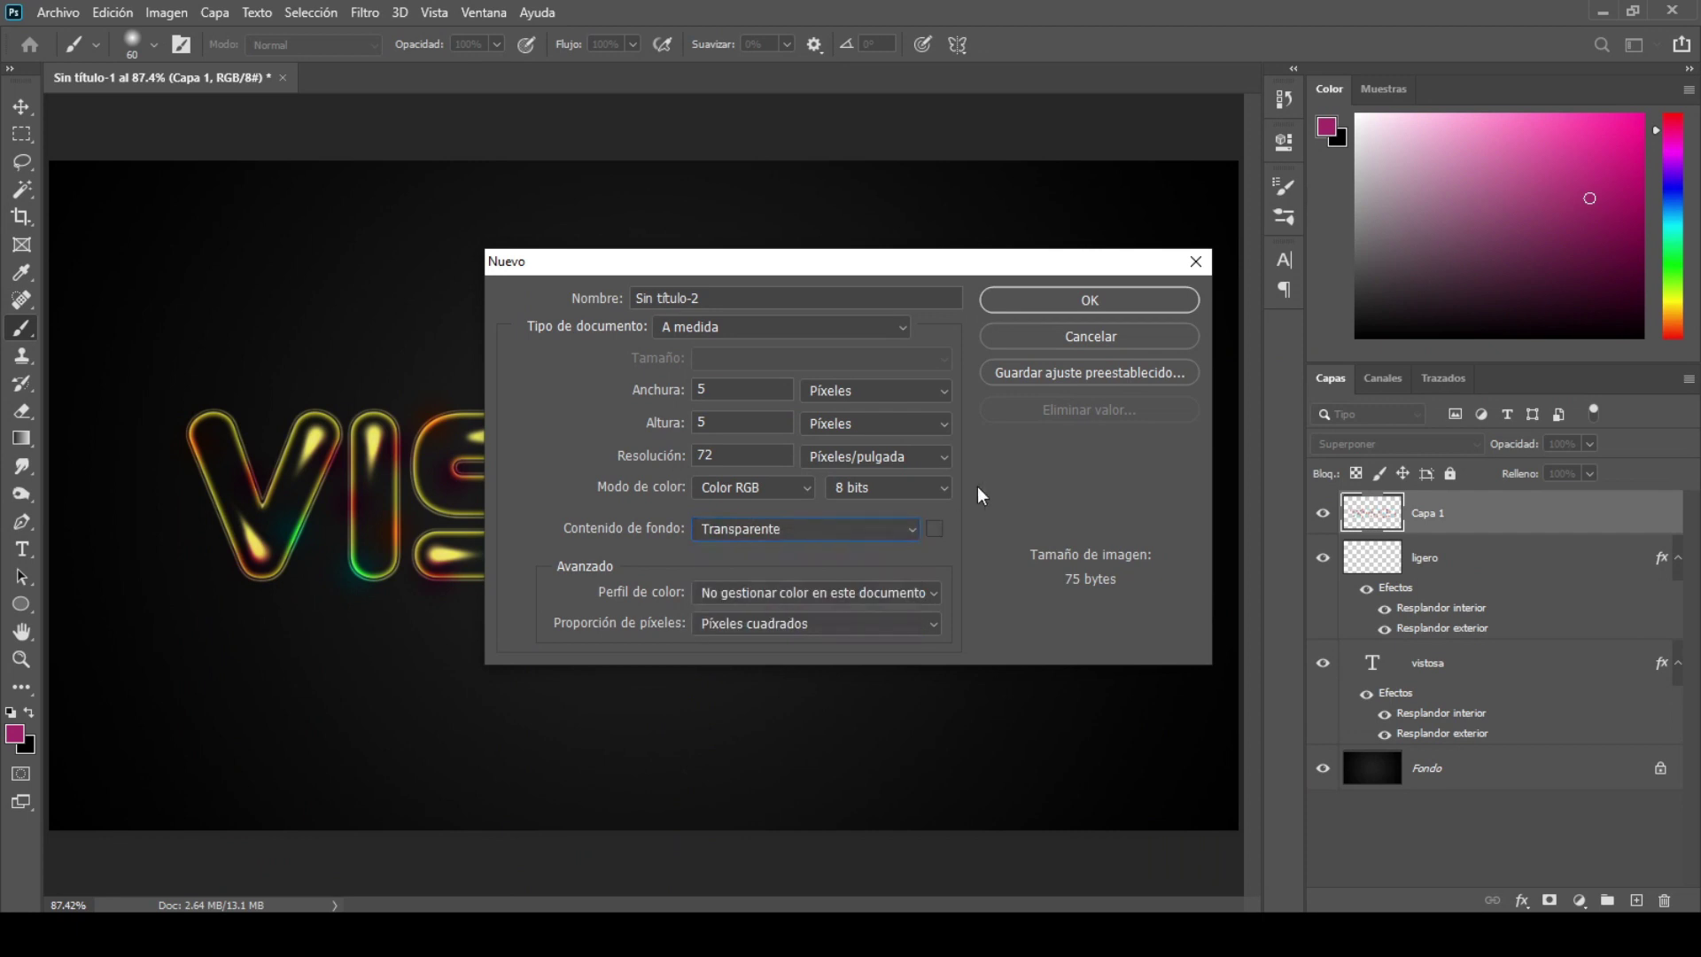
click(1067, 298)
Select the five single-pixel squares along the diagonal from the canvas's lower-left to its upper-right corner, adding each to the selection.
key(ctrl+plus)
key(ctrl+plus)
key(ctrl+plus)
key(ctrl+plus)
key(ctrl+plus)
key(ctrl+plus)
key(ctrl+plus)
key(ctrl+plus)
key(ctrl+plus)
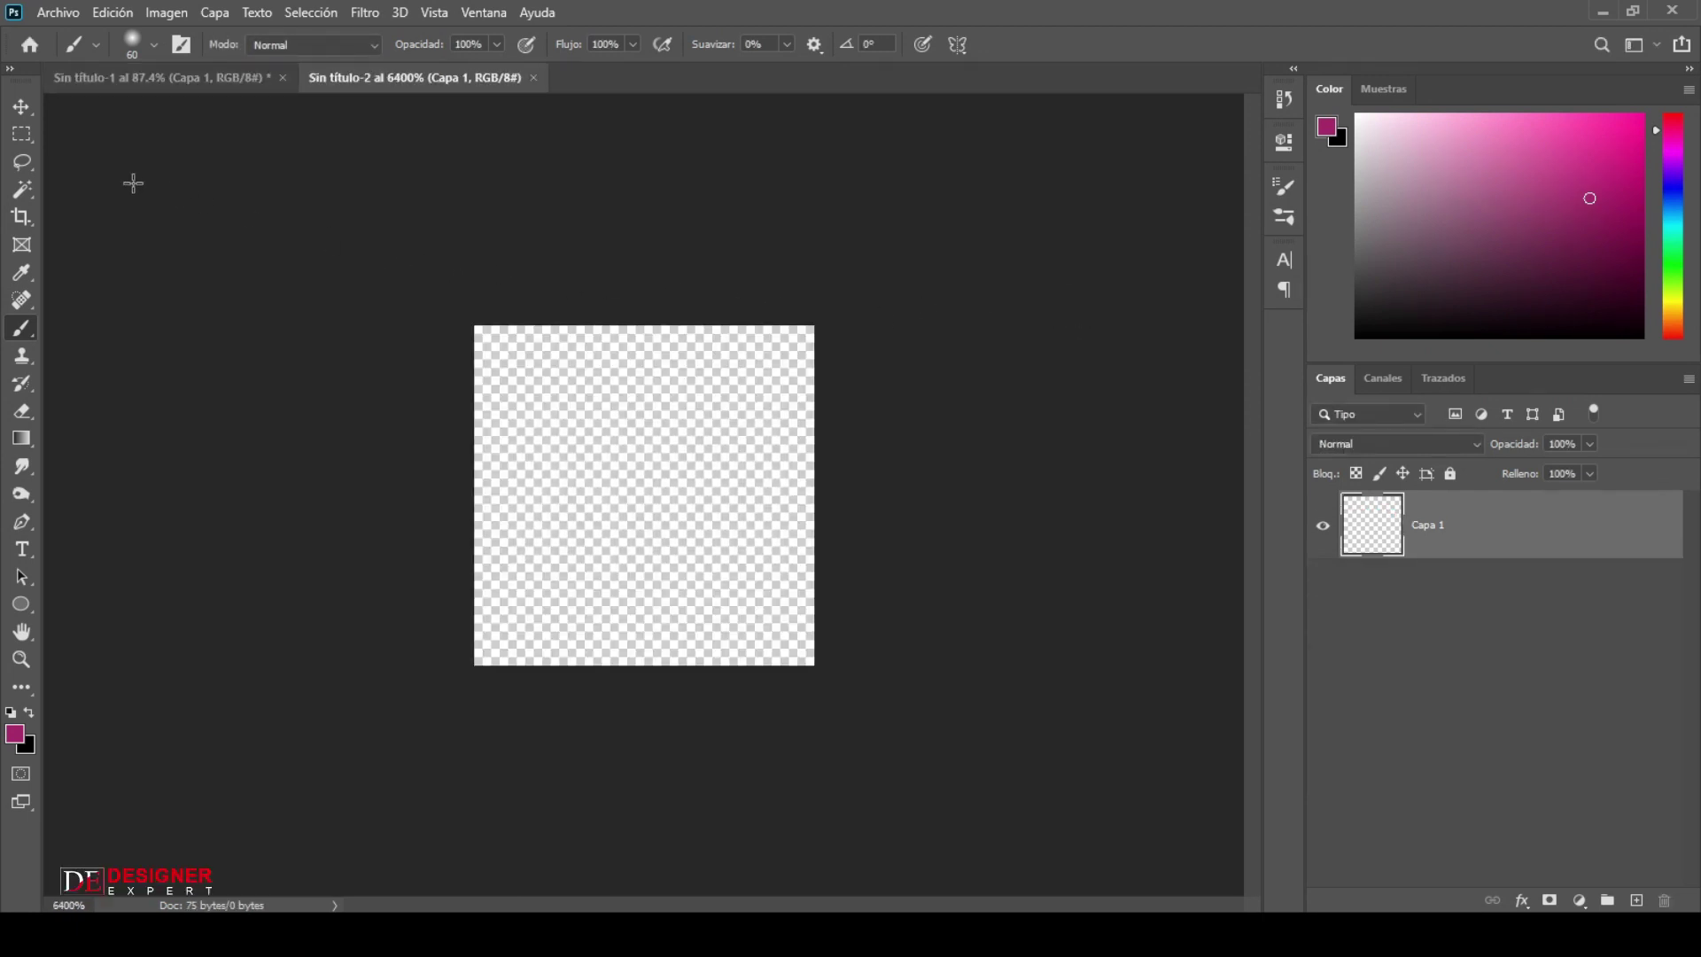
click(23, 134)
click(167, 42)
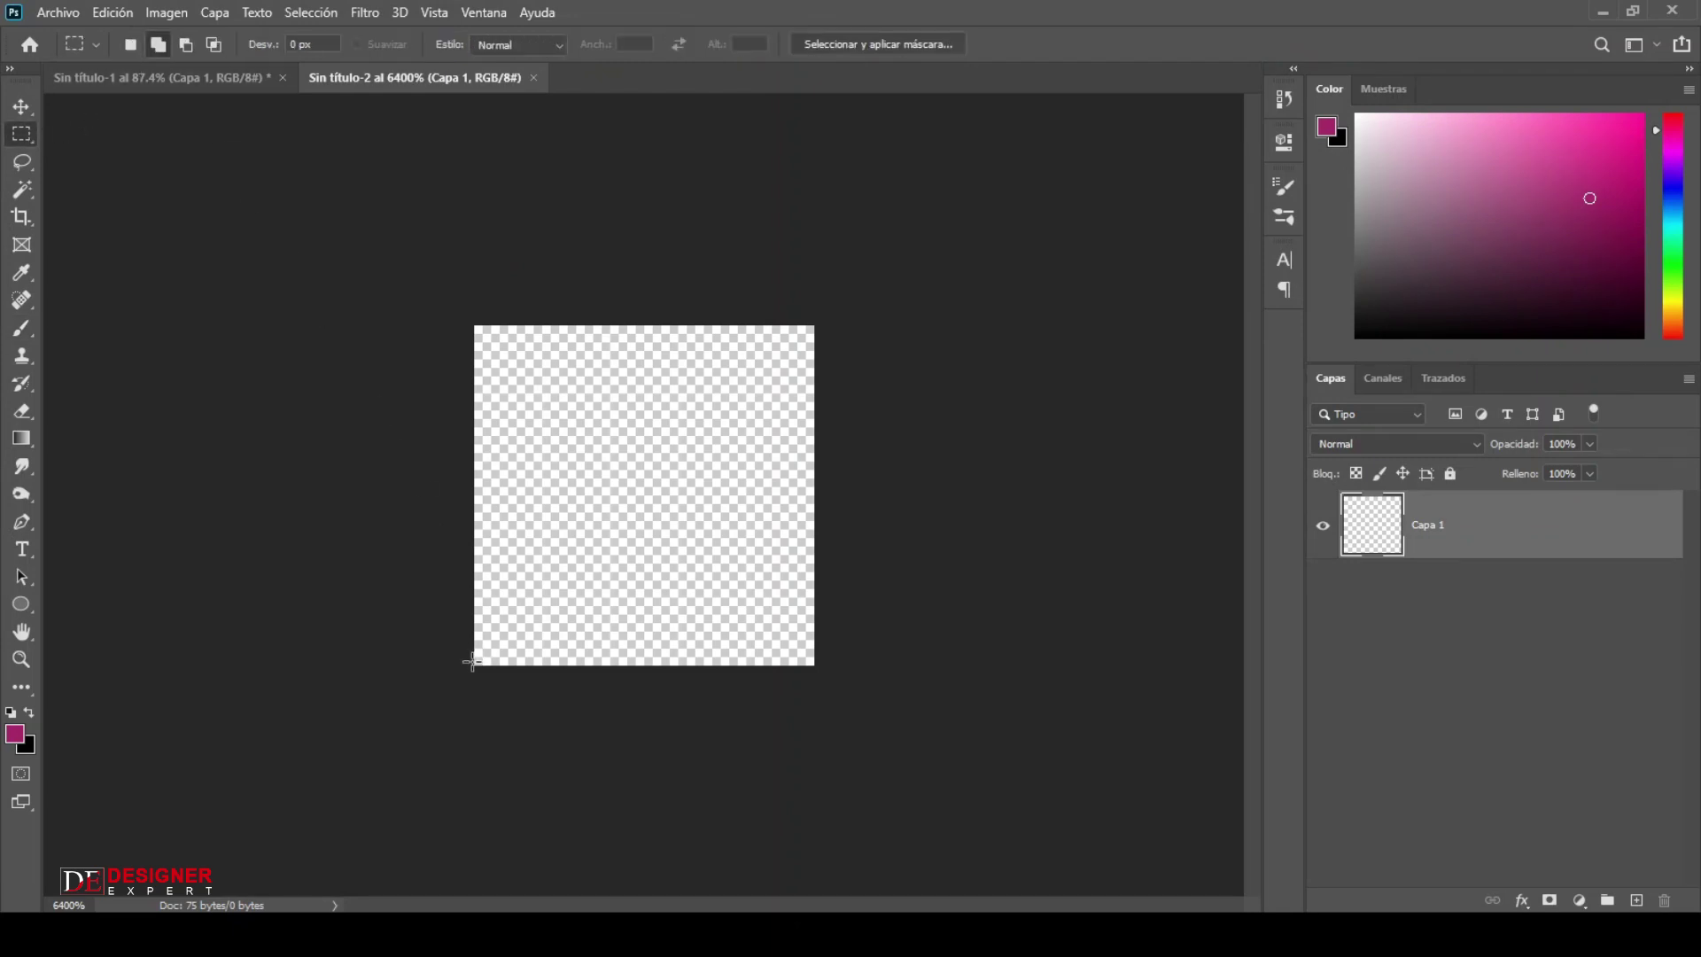
key(ctrl+plus)
drag(300, 834, 426, 710)
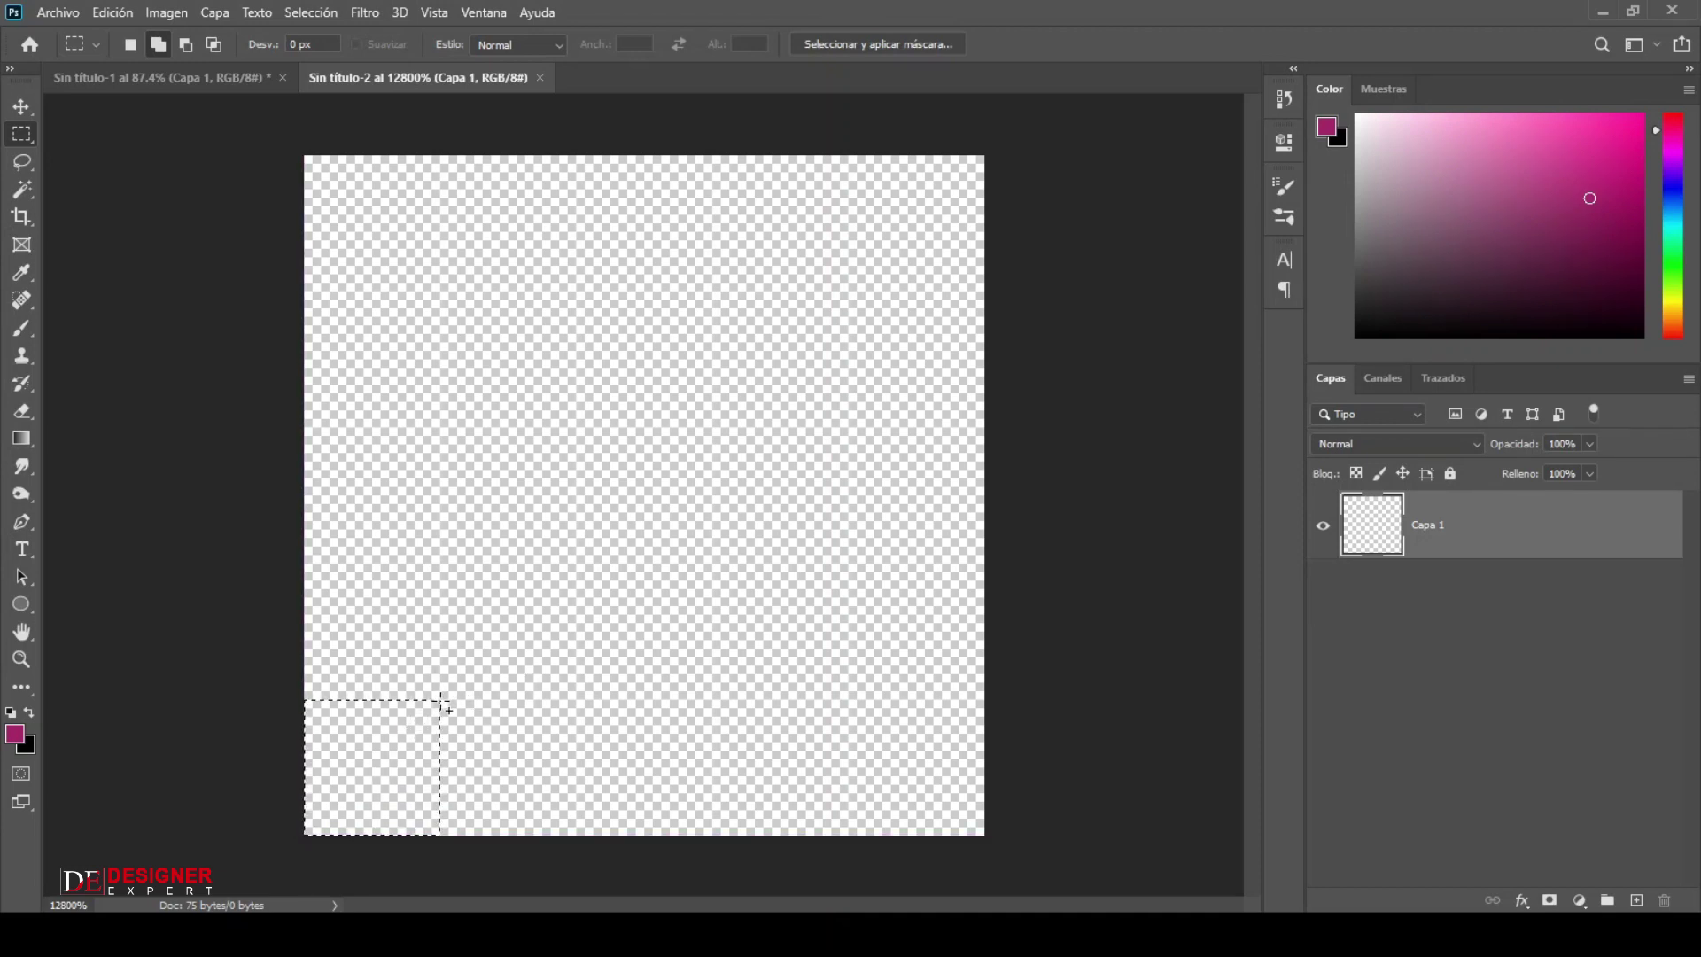
drag(447, 700, 623, 516)
drag(733, 399, 930, 168)
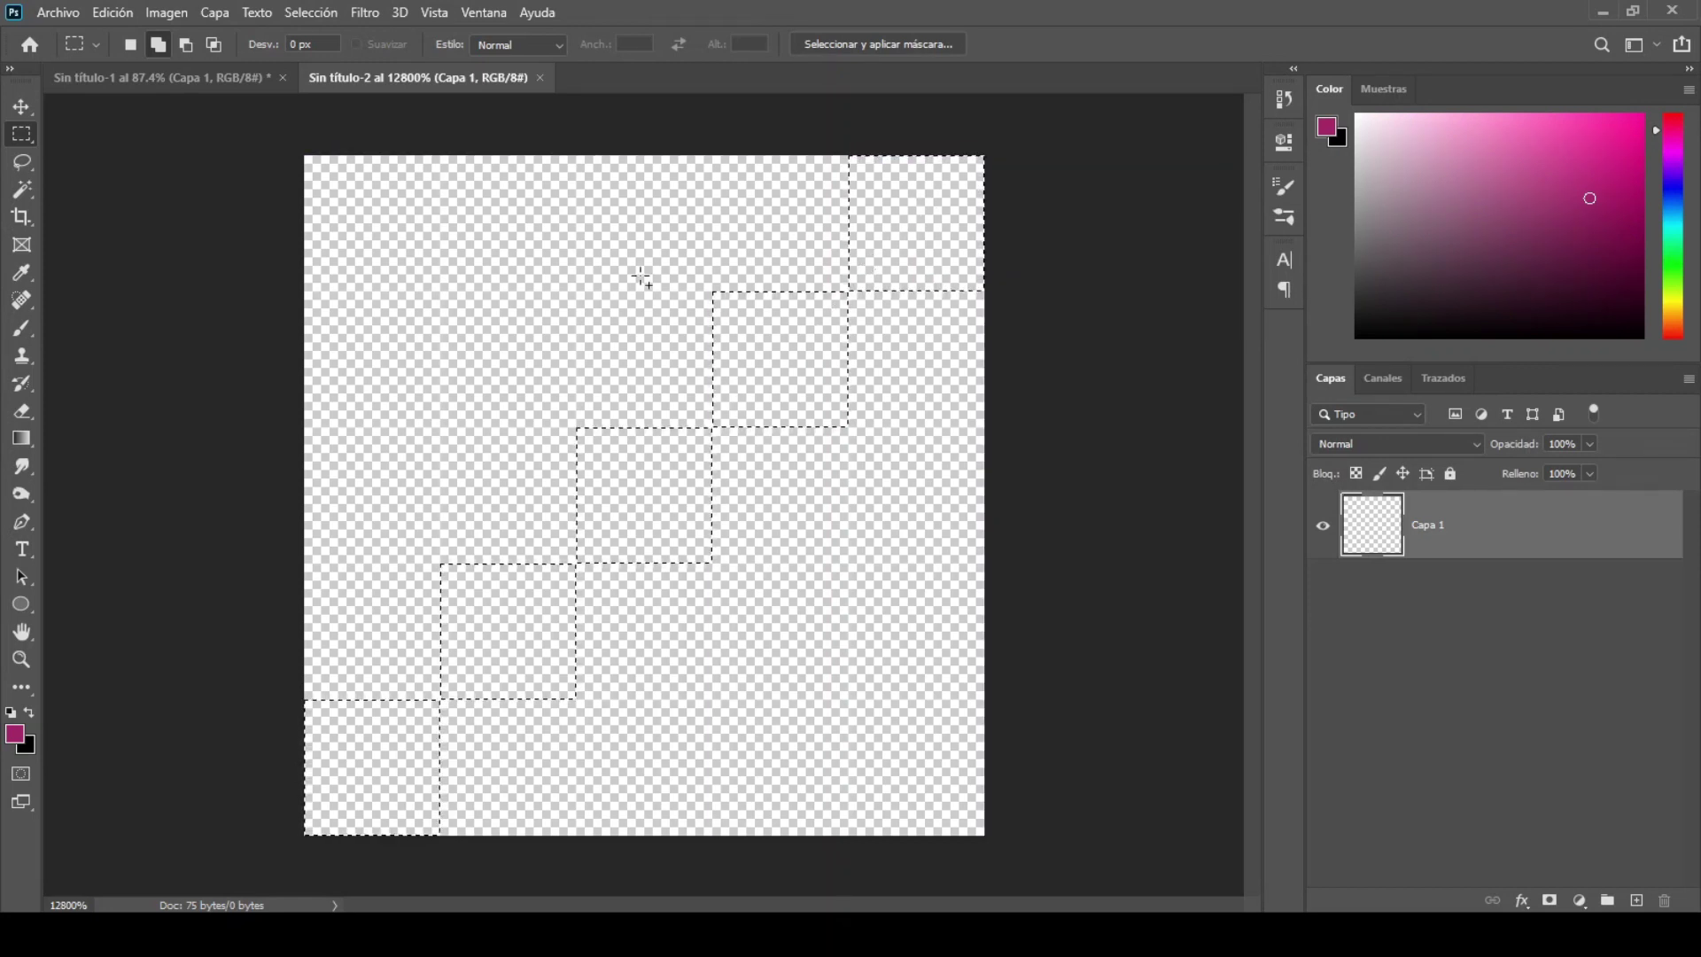
Fill the selected diagonal squares with black using the Paint Bucket and clear the selection.
click(27, 443)
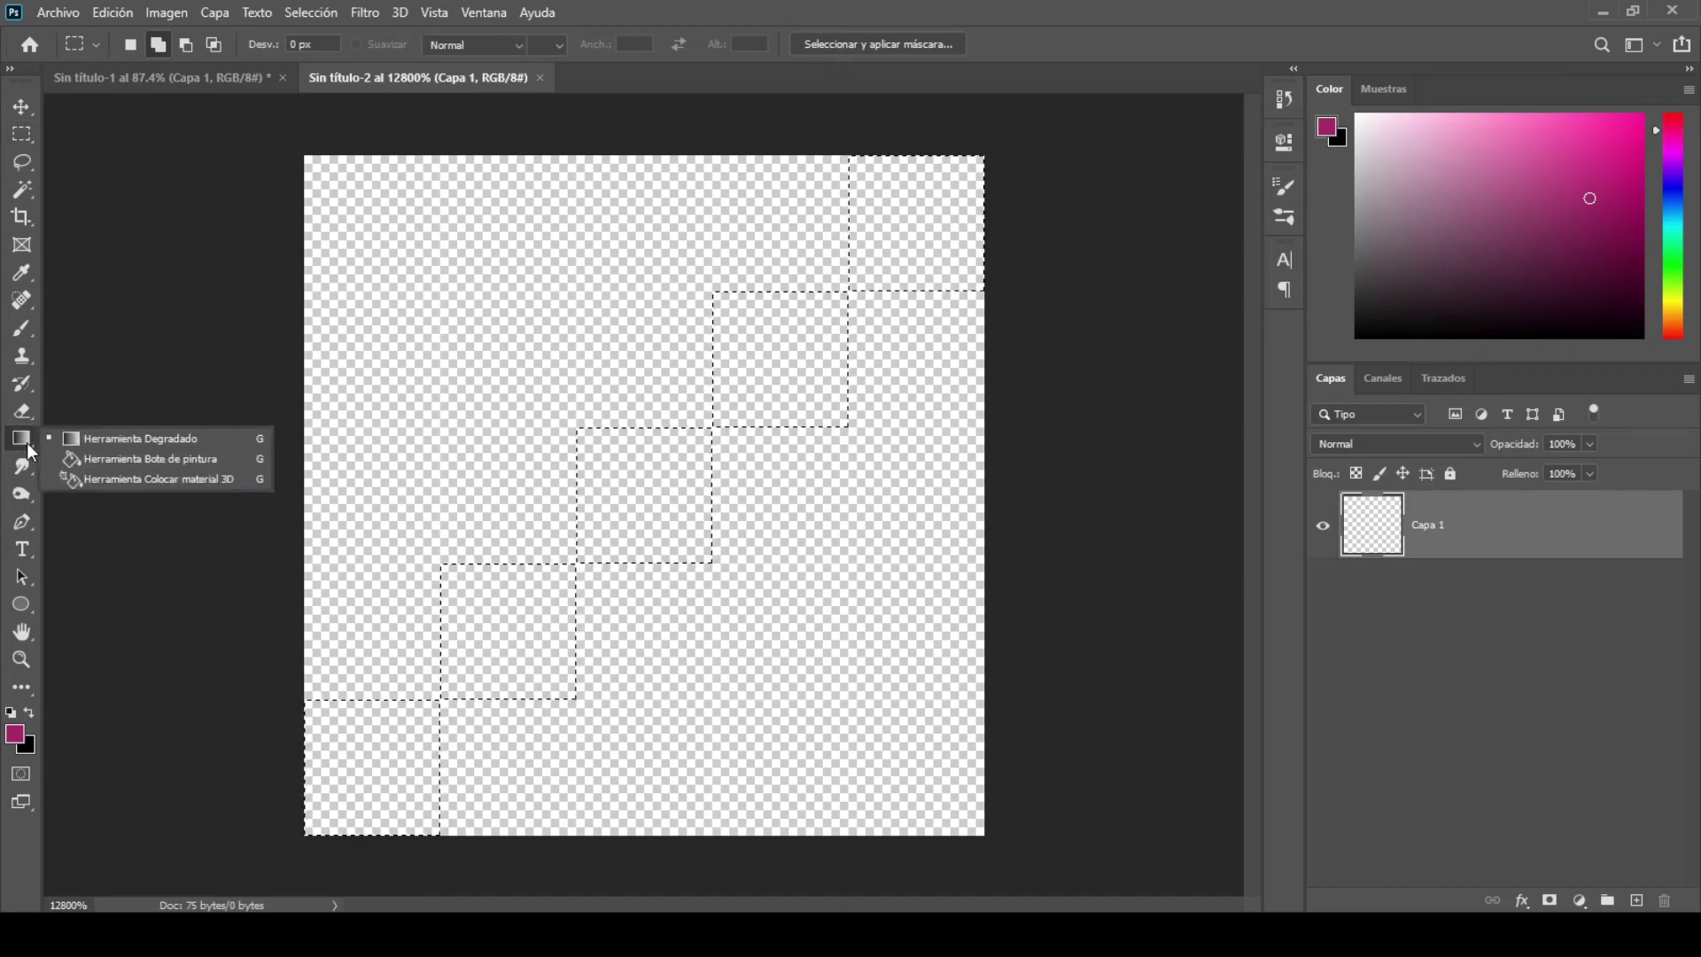
click(114, 447)
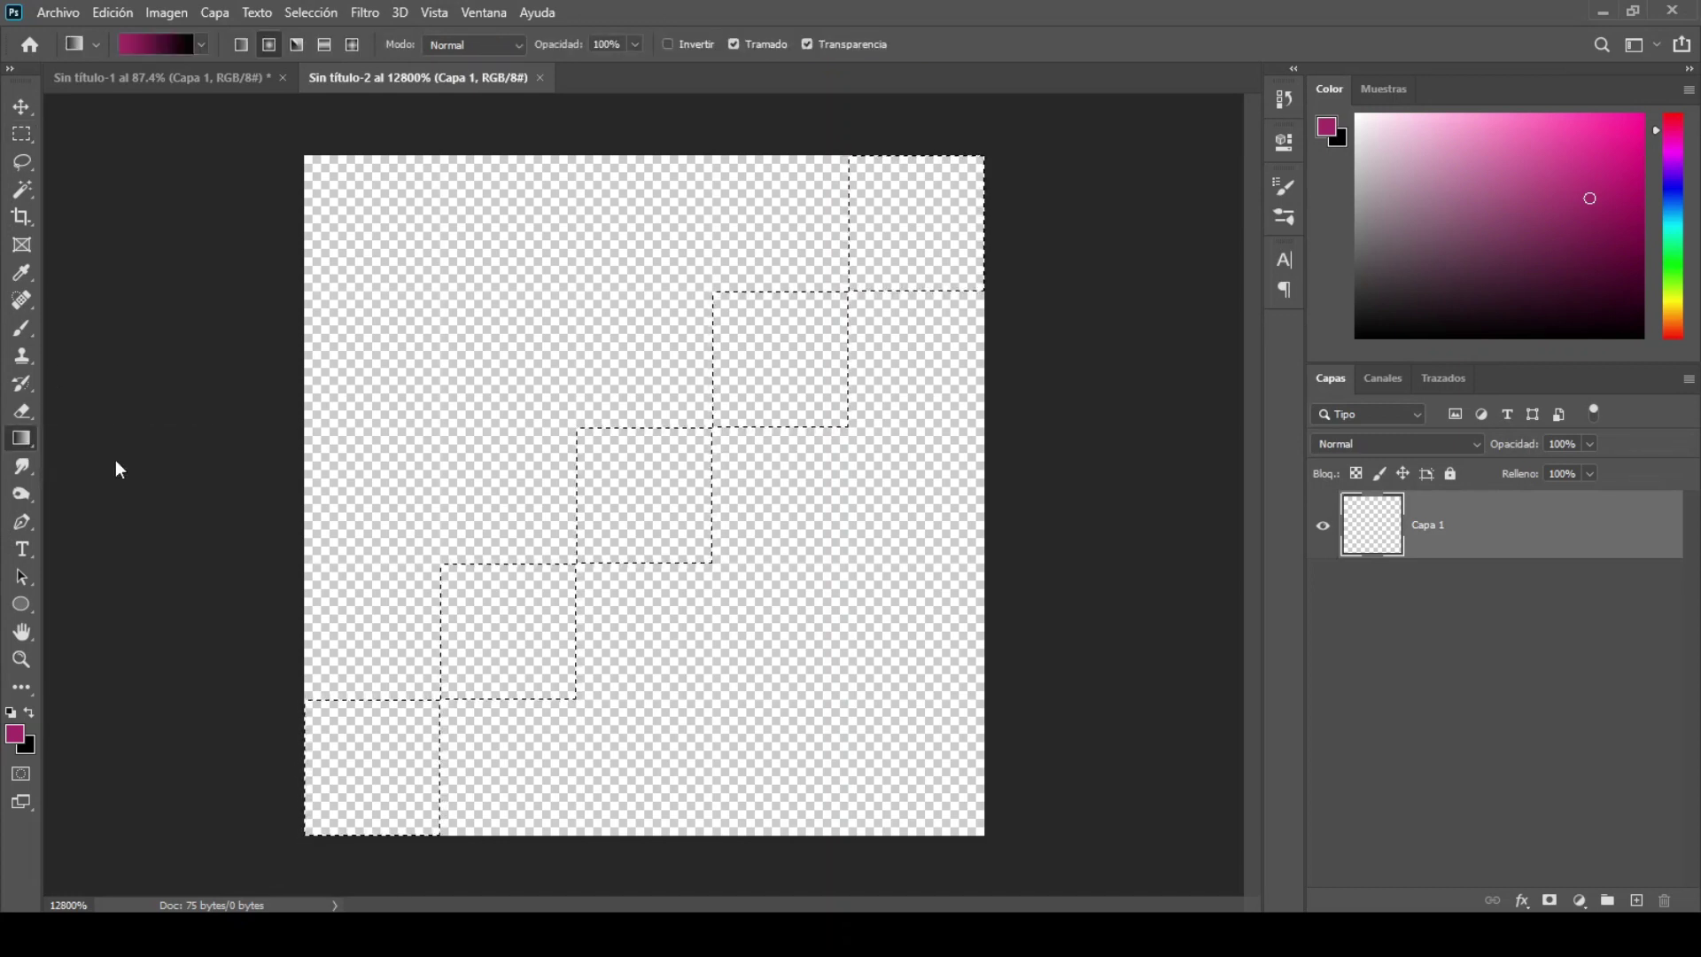
click(29, 713)
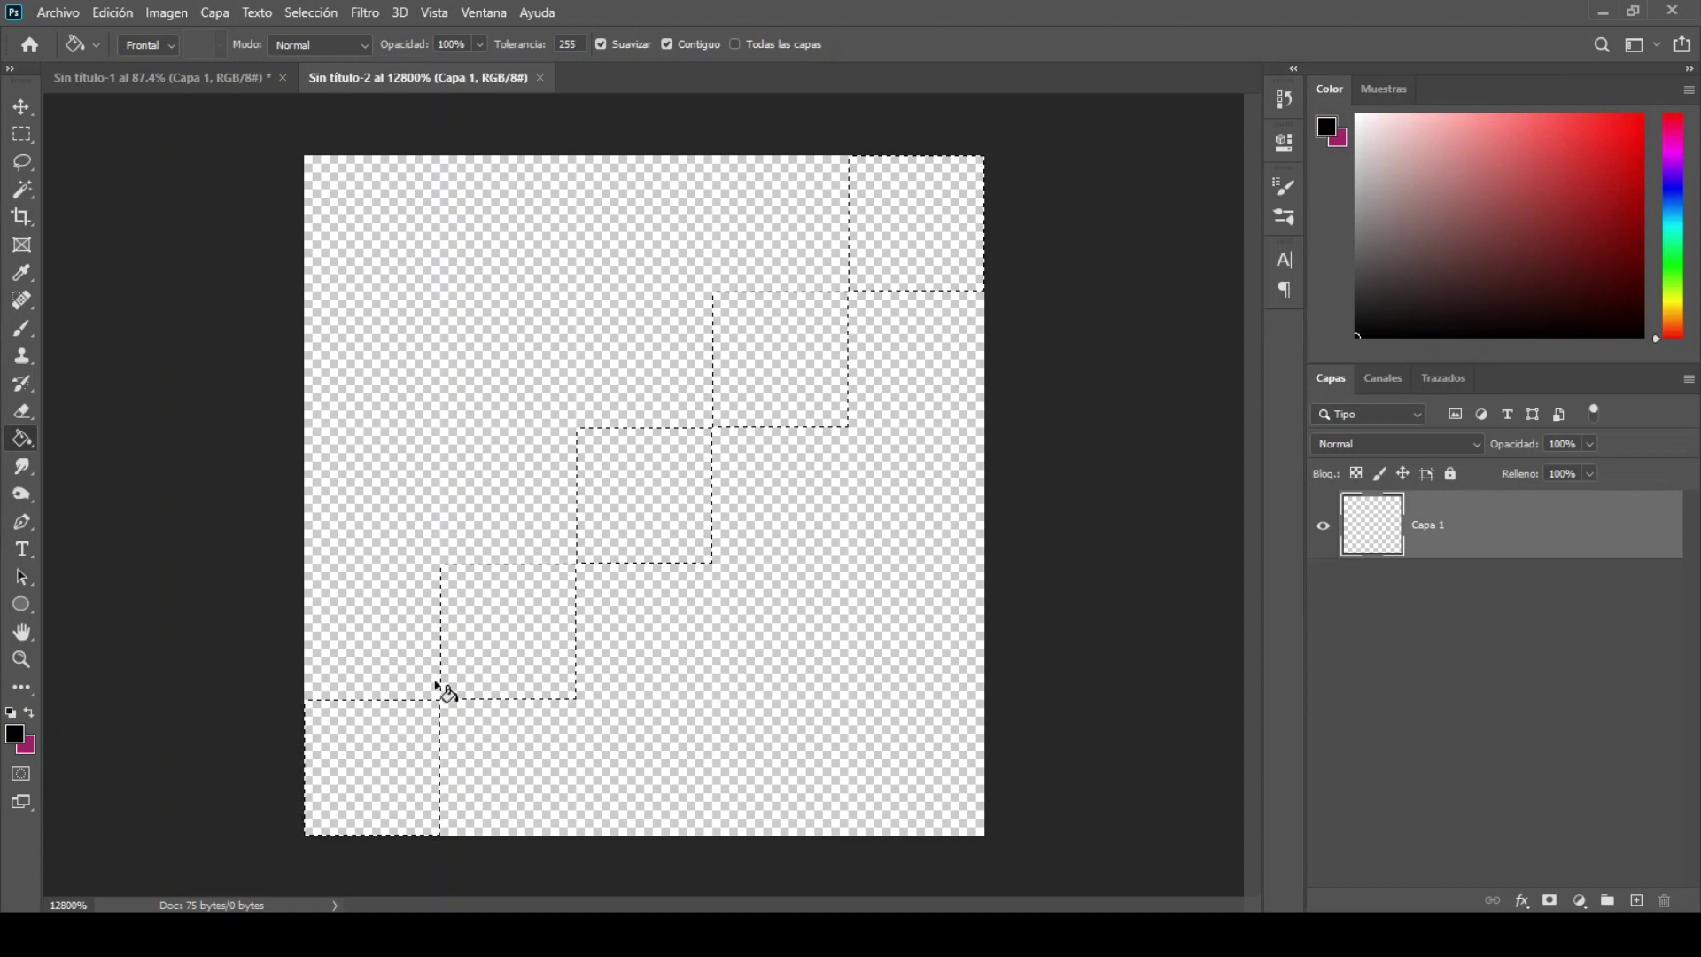
click(608, 553)
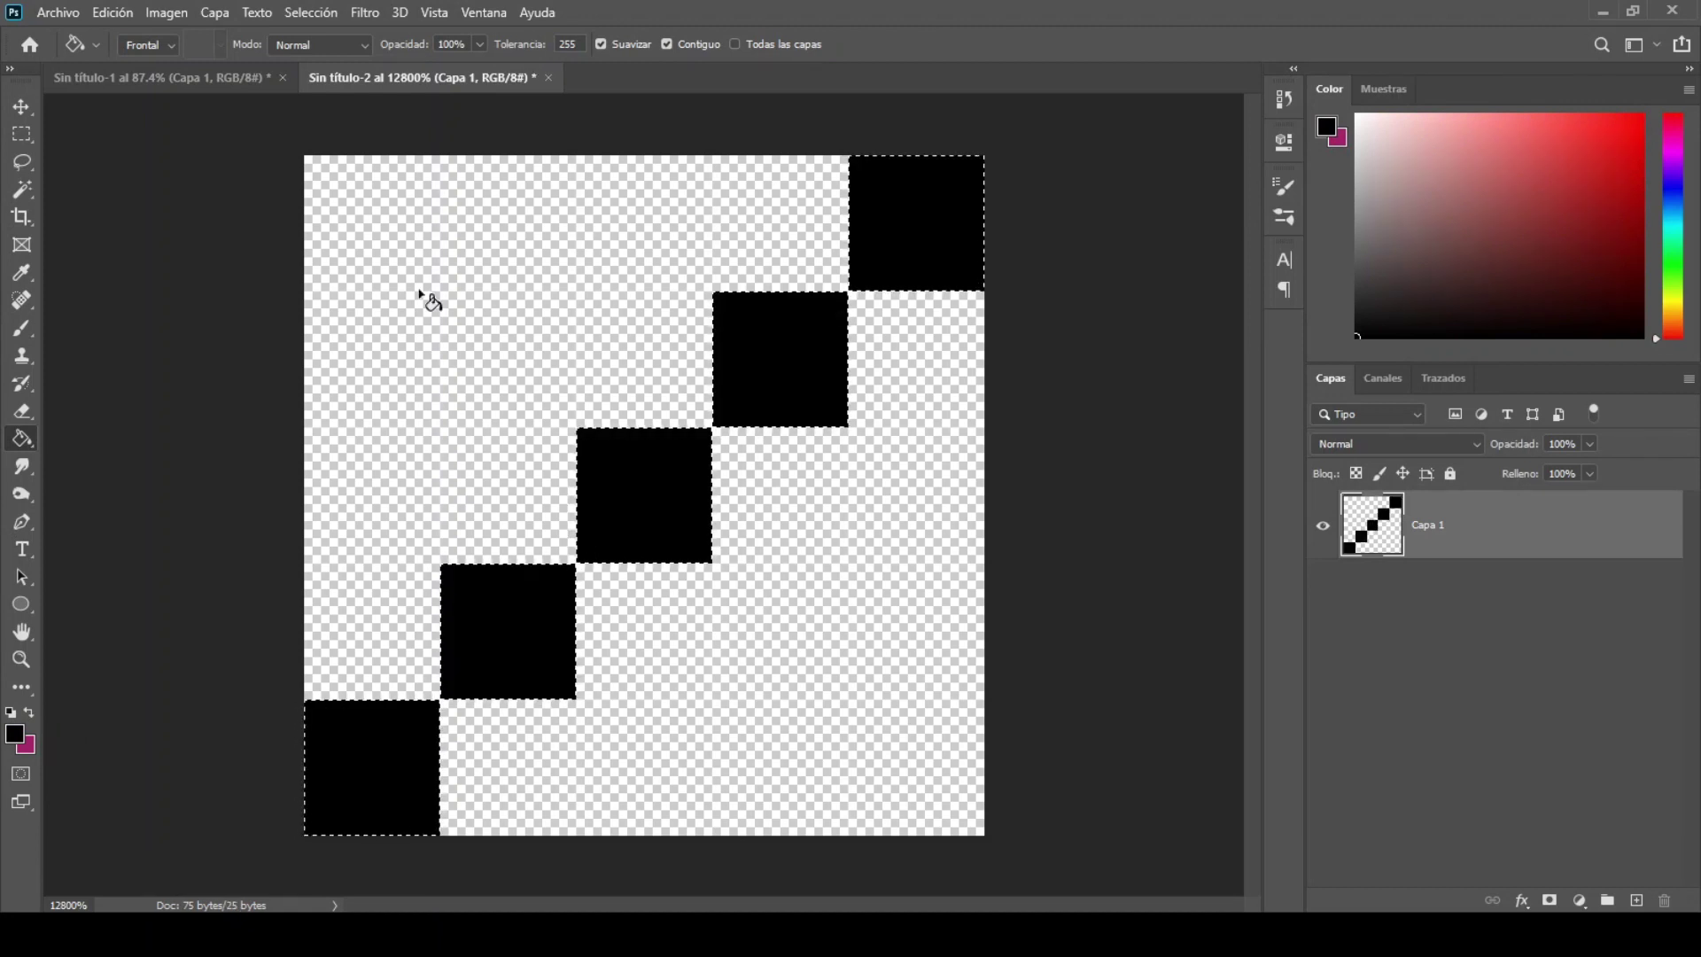
click(310, 13)
click(315, 53)
Define the diagonal squares as a pattern named "diagonal lines".
click(106, 11)
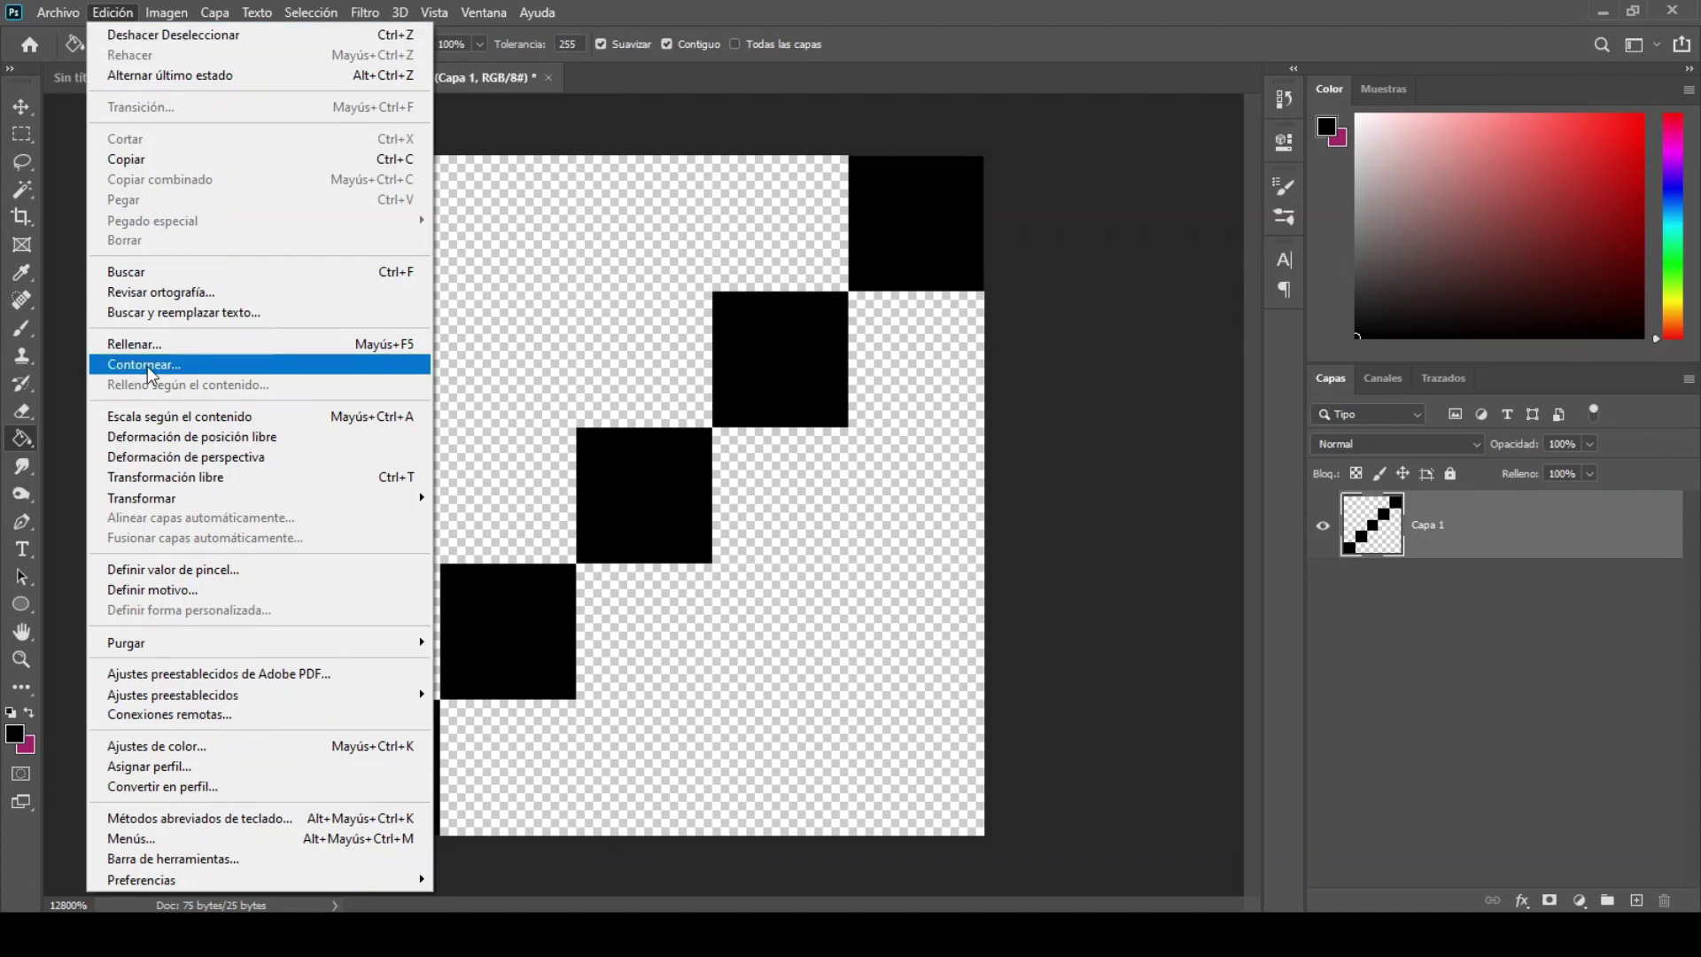
click(153, 590)
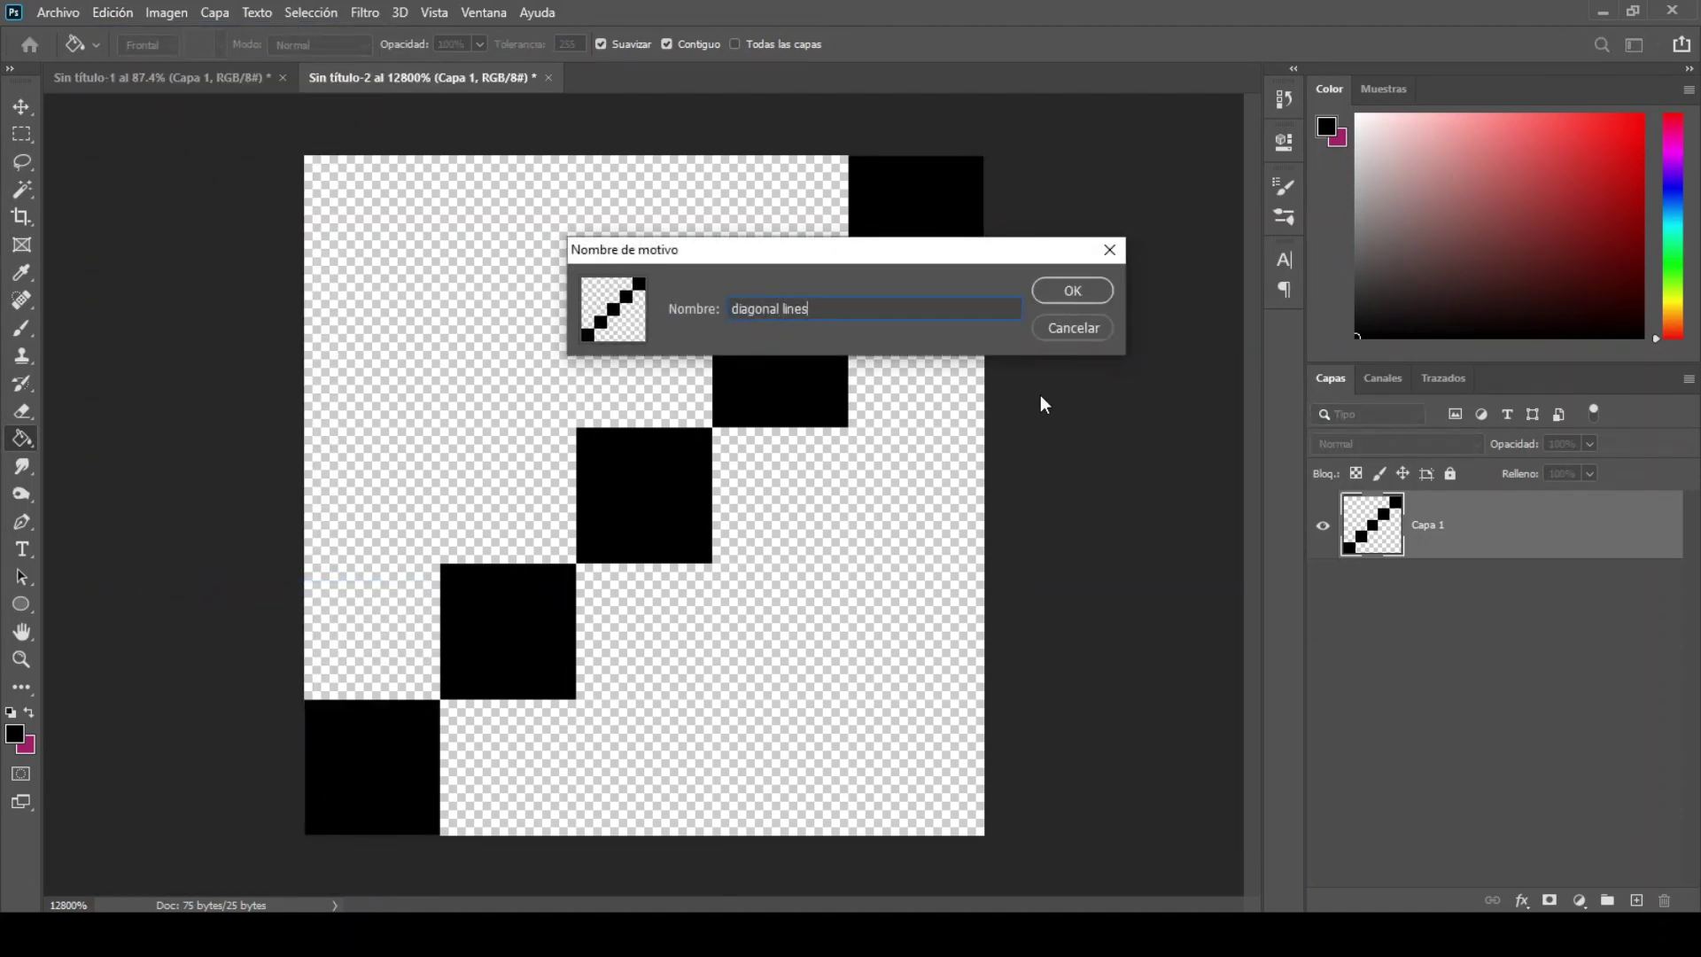
click(1072, 292)
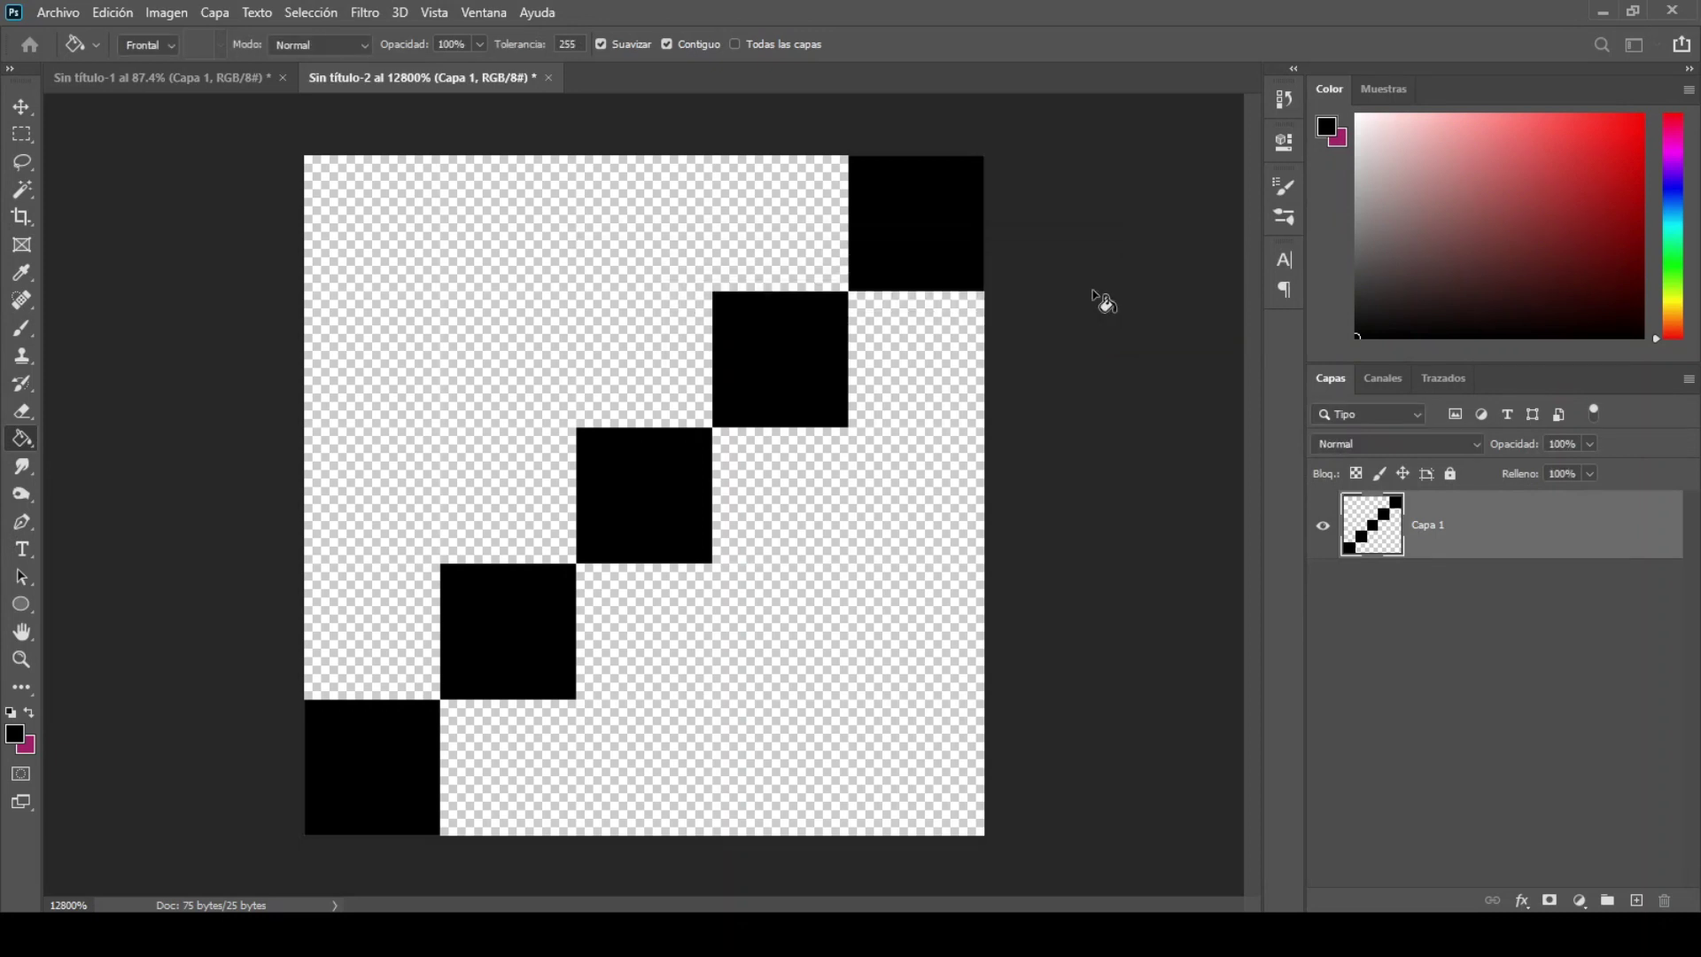
Return to the Sin título-1 document and add a new layer named "linea" directly above the vistosa text layer.
click(174, 85)
click(23, 107)
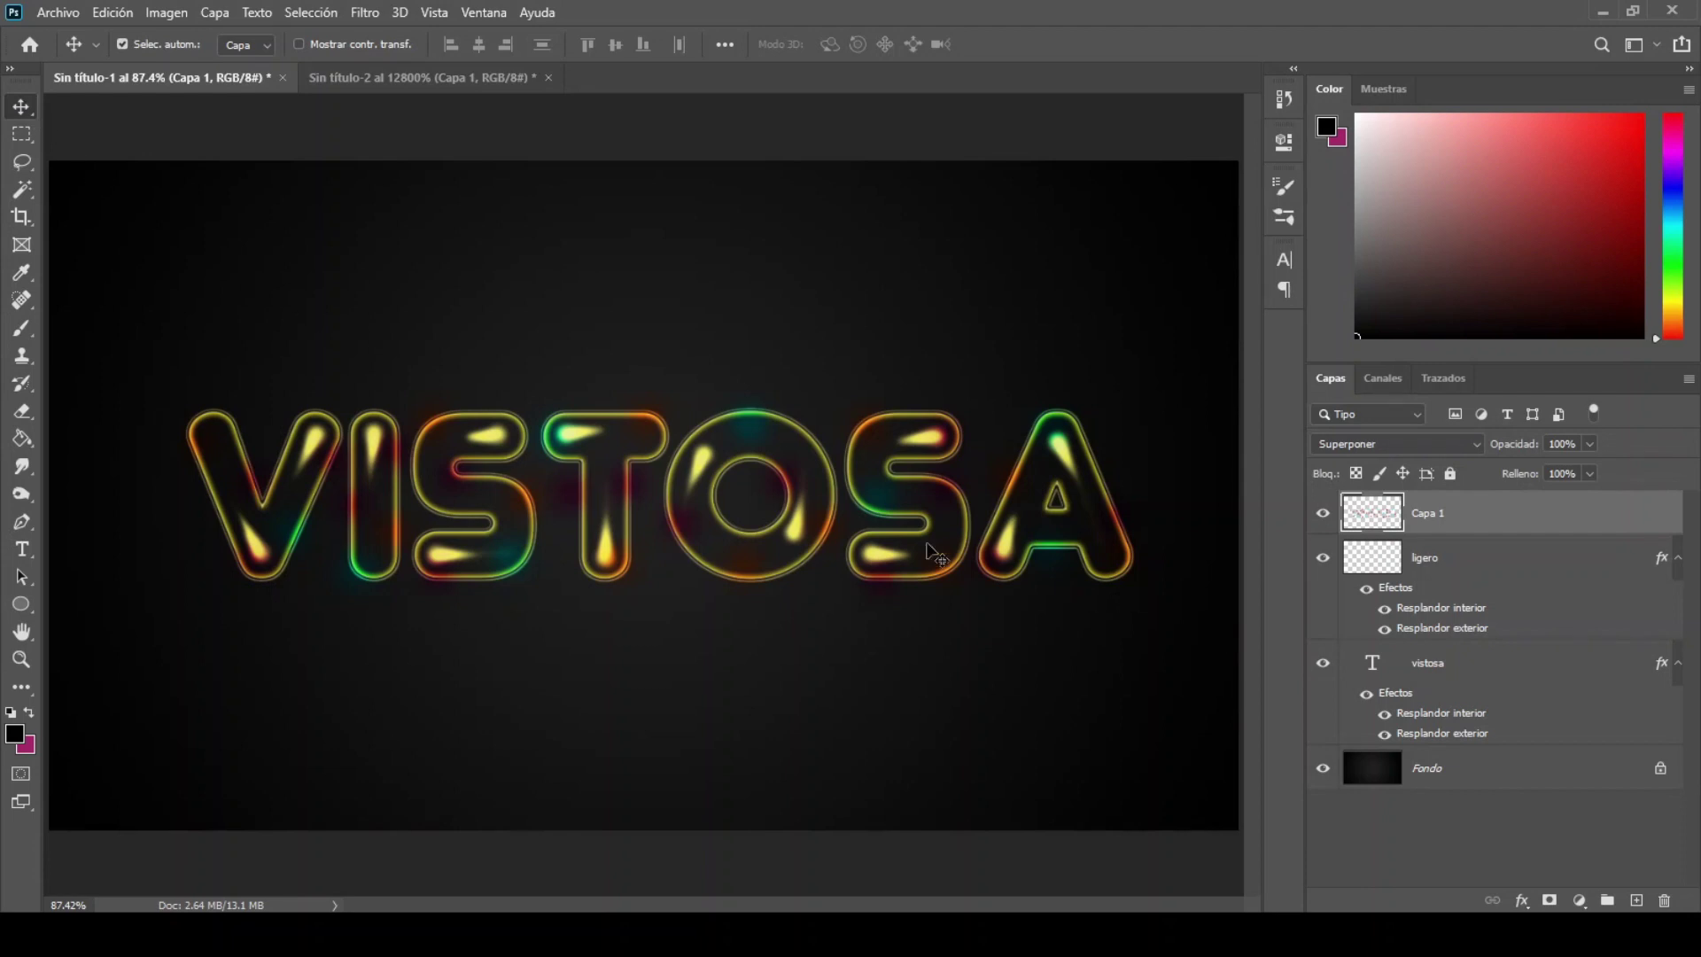
click(1576, 665)
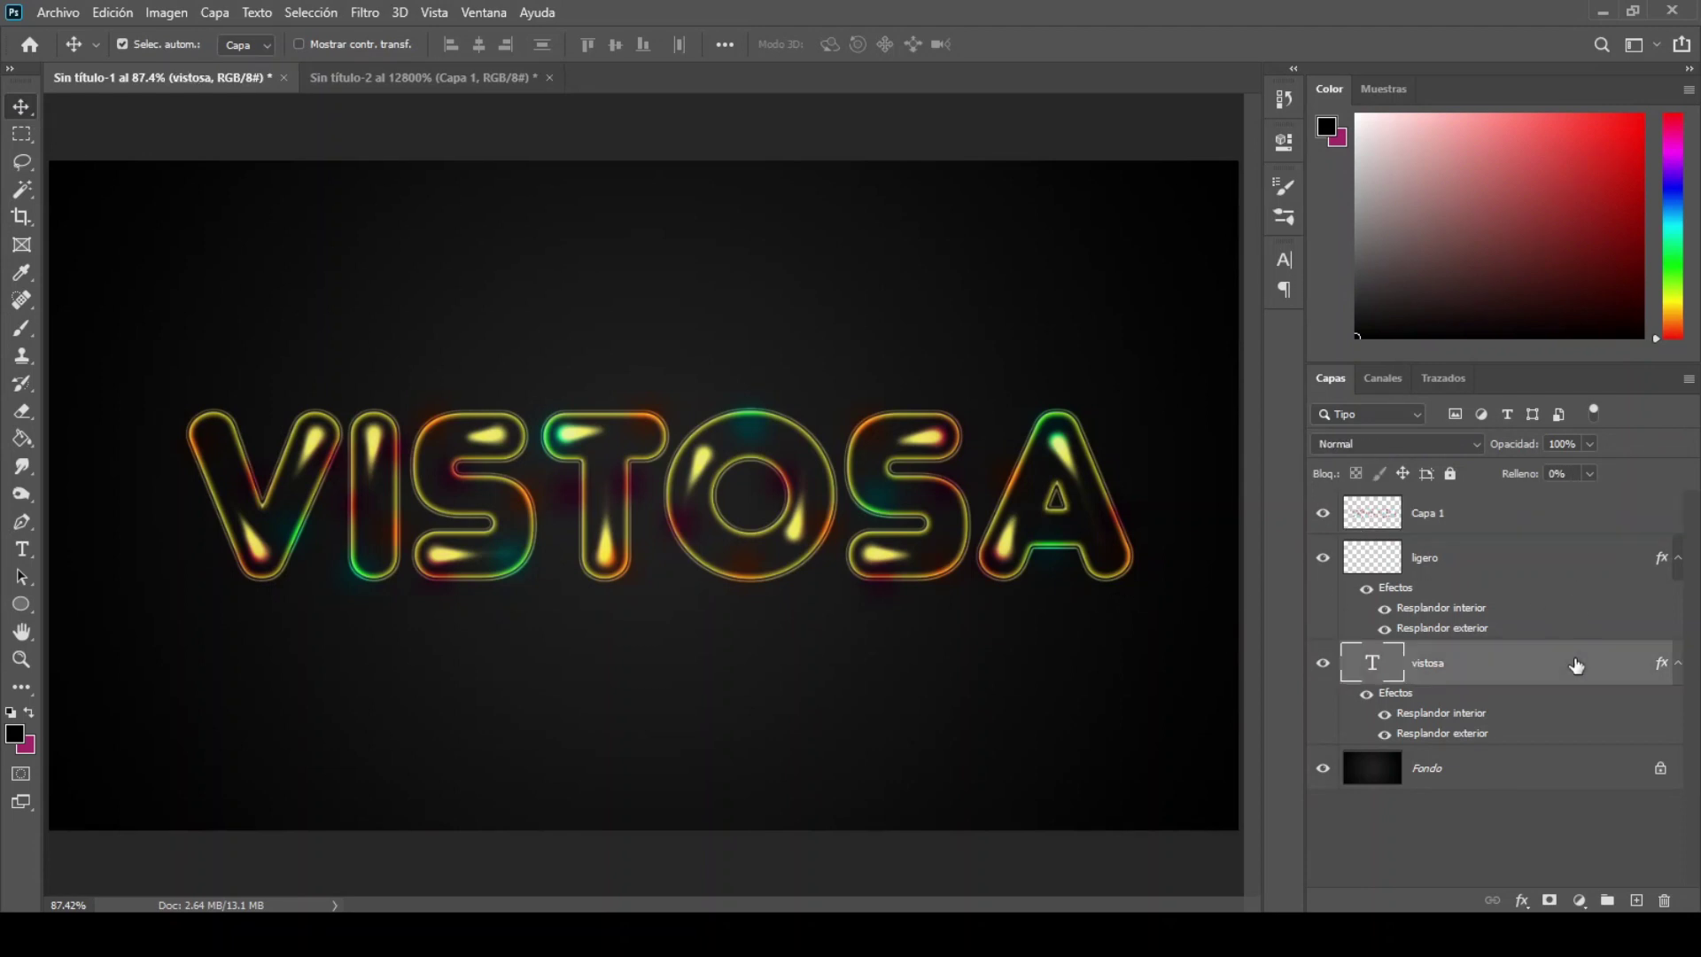
click(1636, 900)
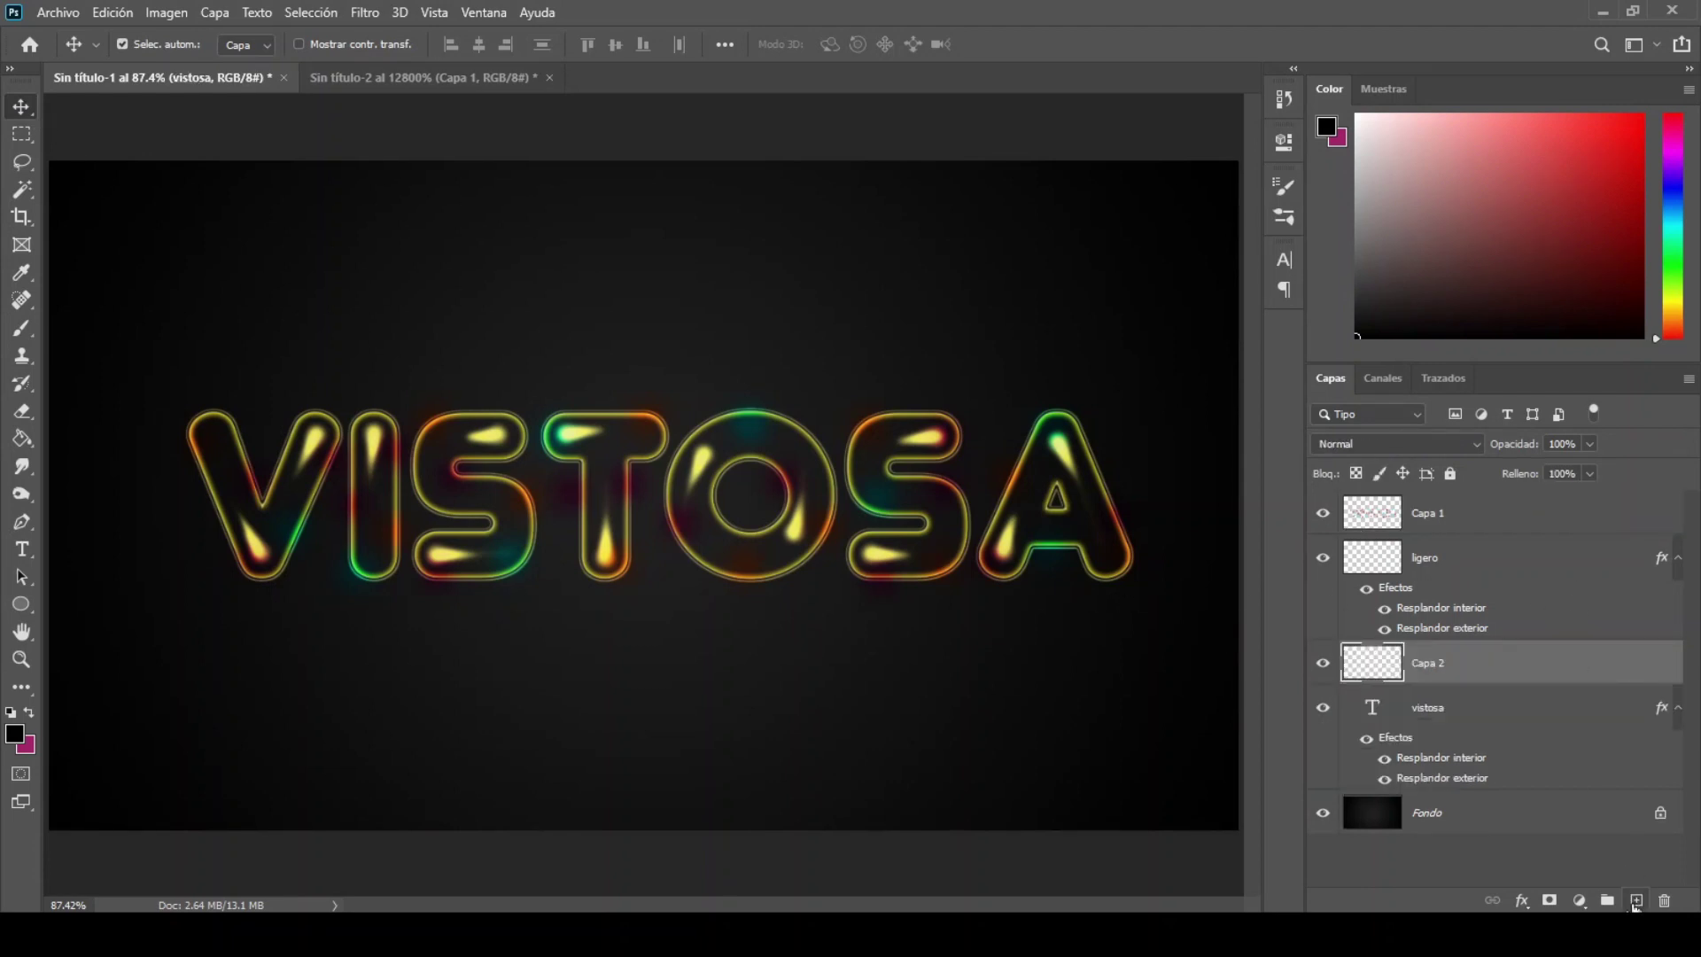
double_click(1488, 678)
text(linea)
key(Return)
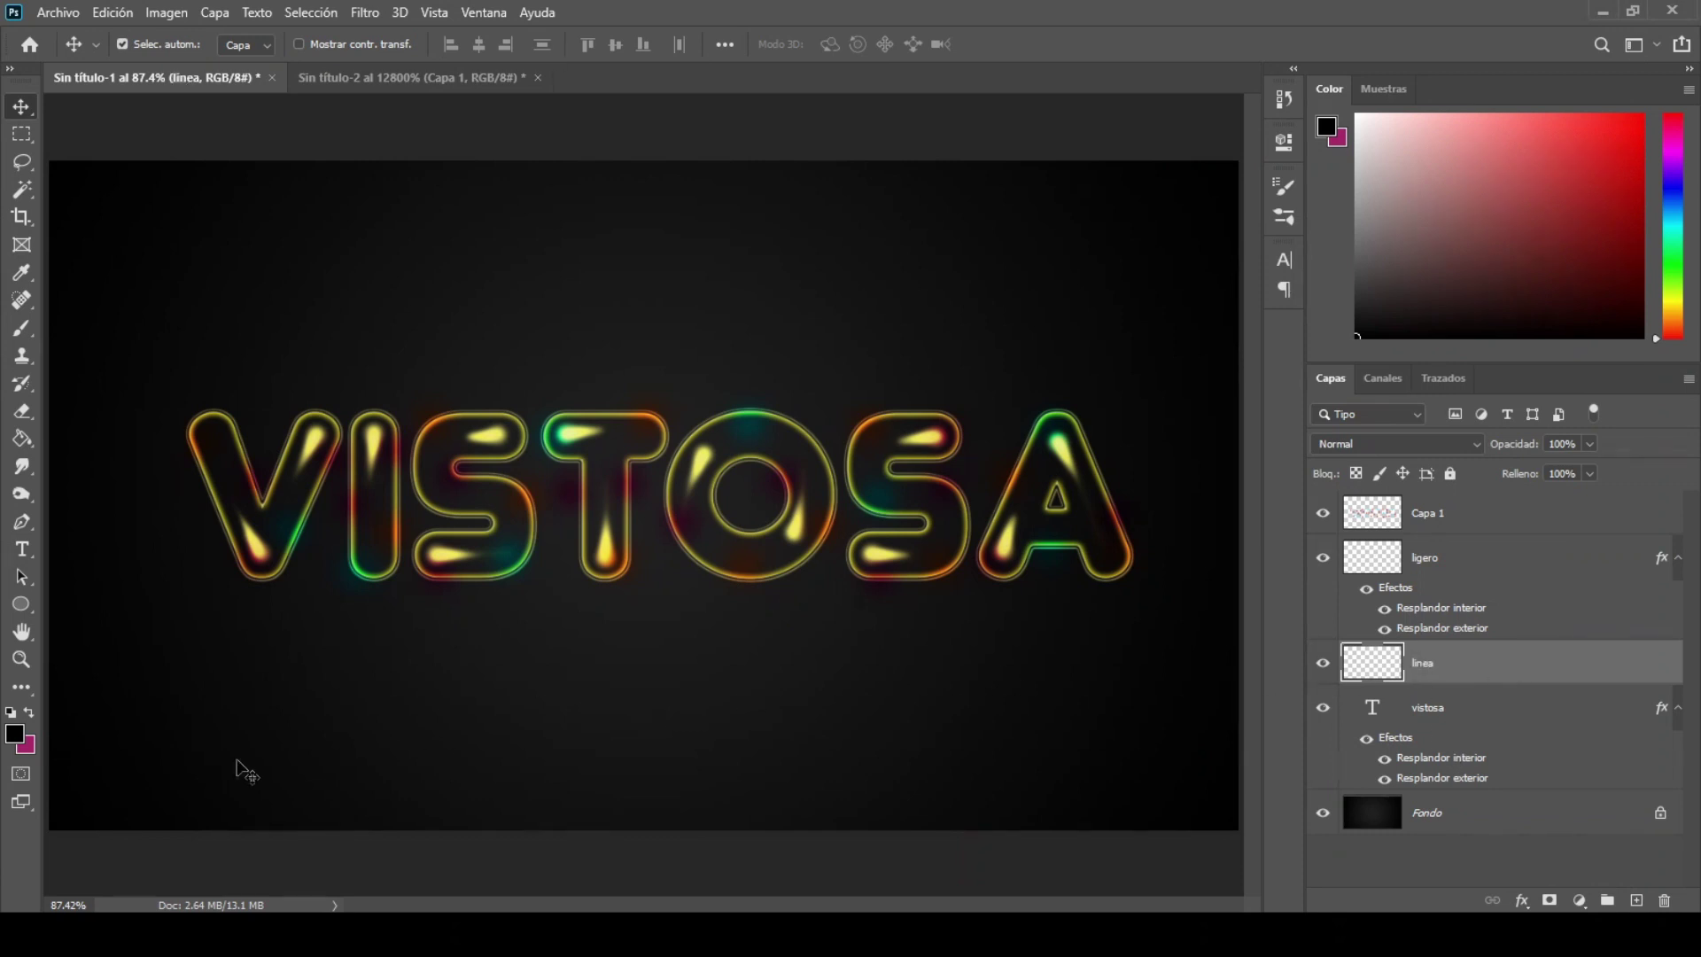
Set the foreground colour to orange #e8641b and the background colour to yellow #ffd200.
click(15, 737)
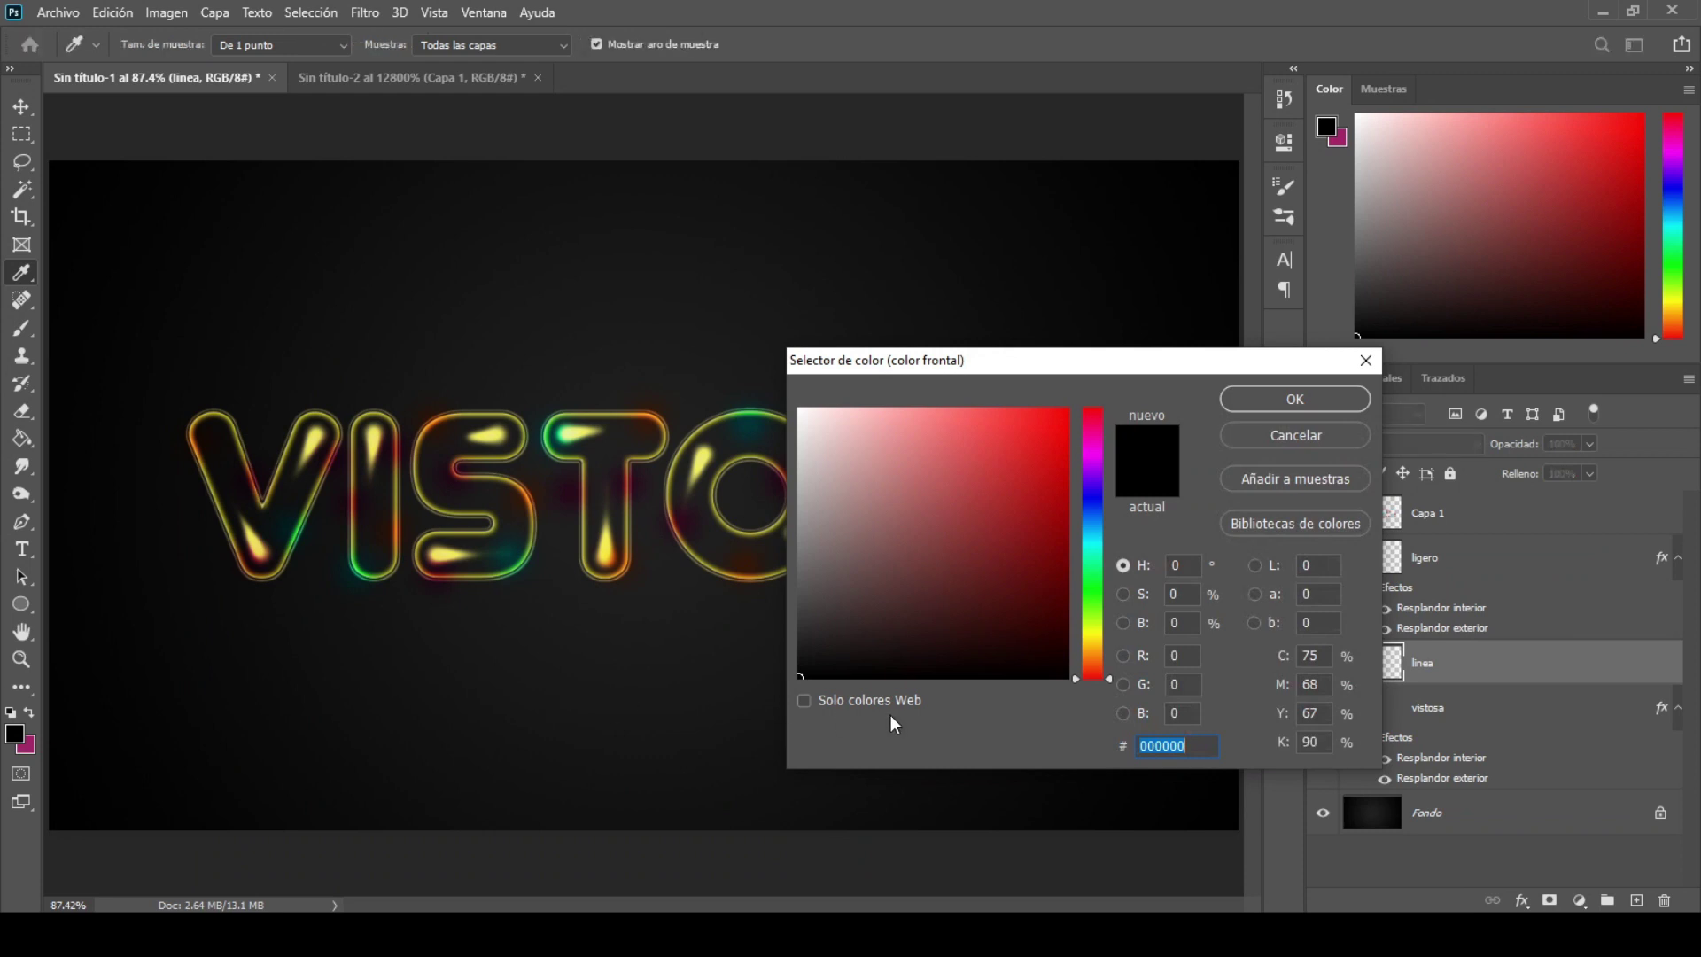
text(e8641b)
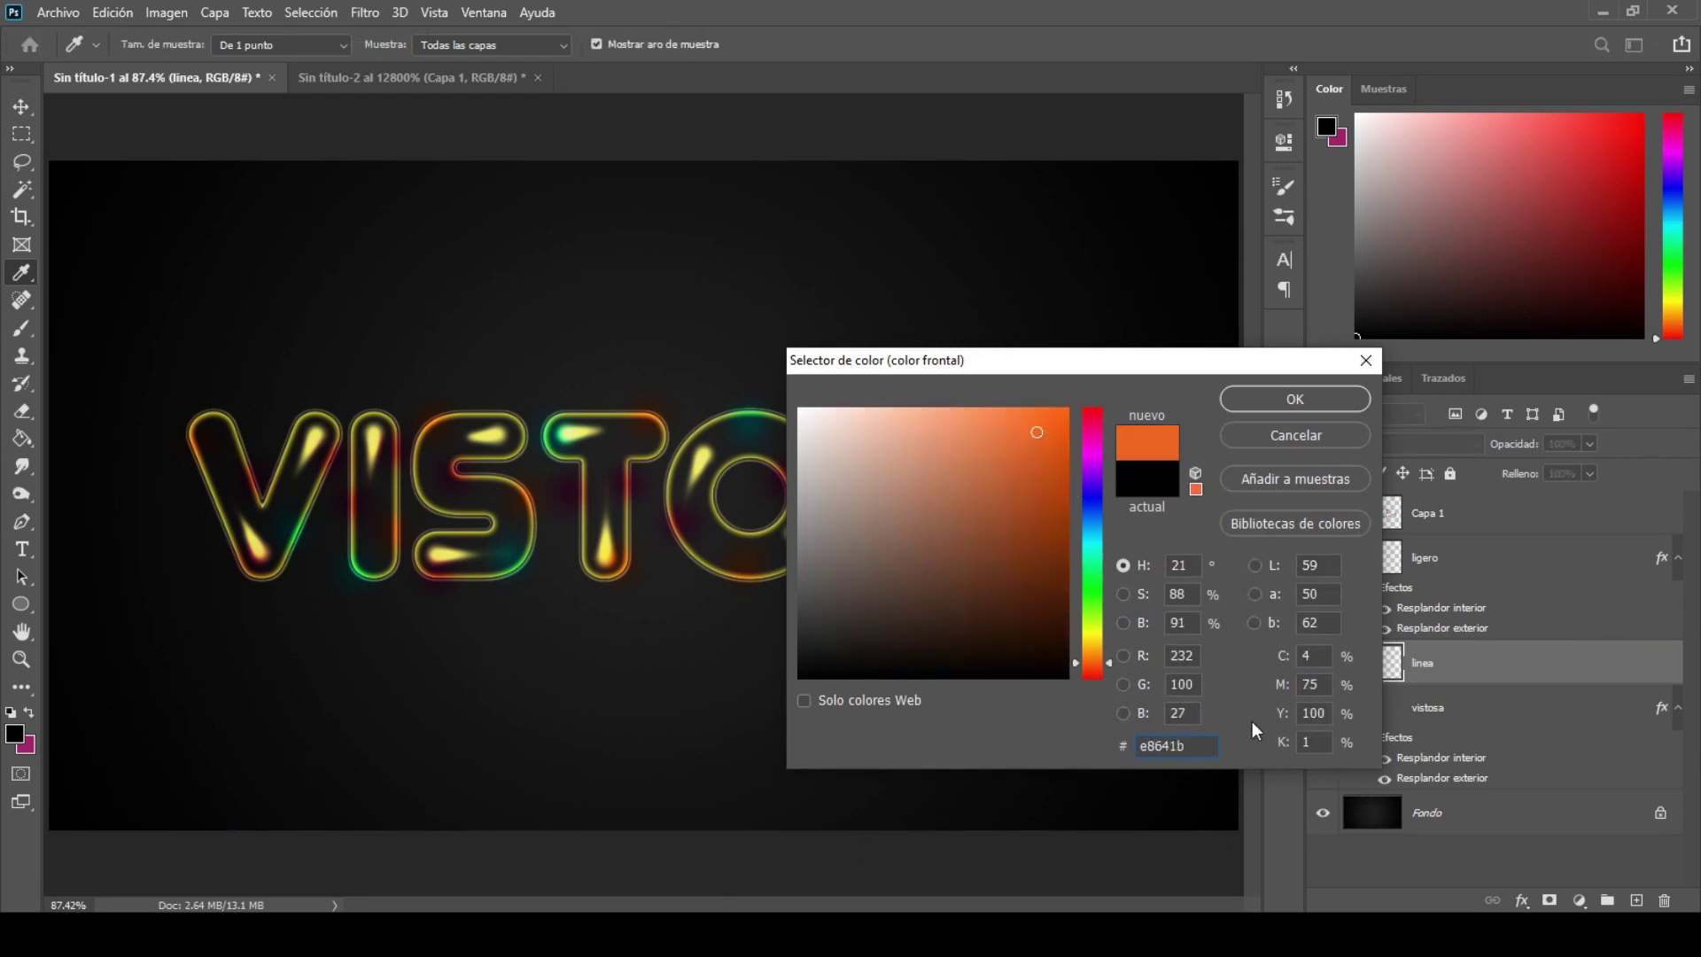
click(1265, 400)
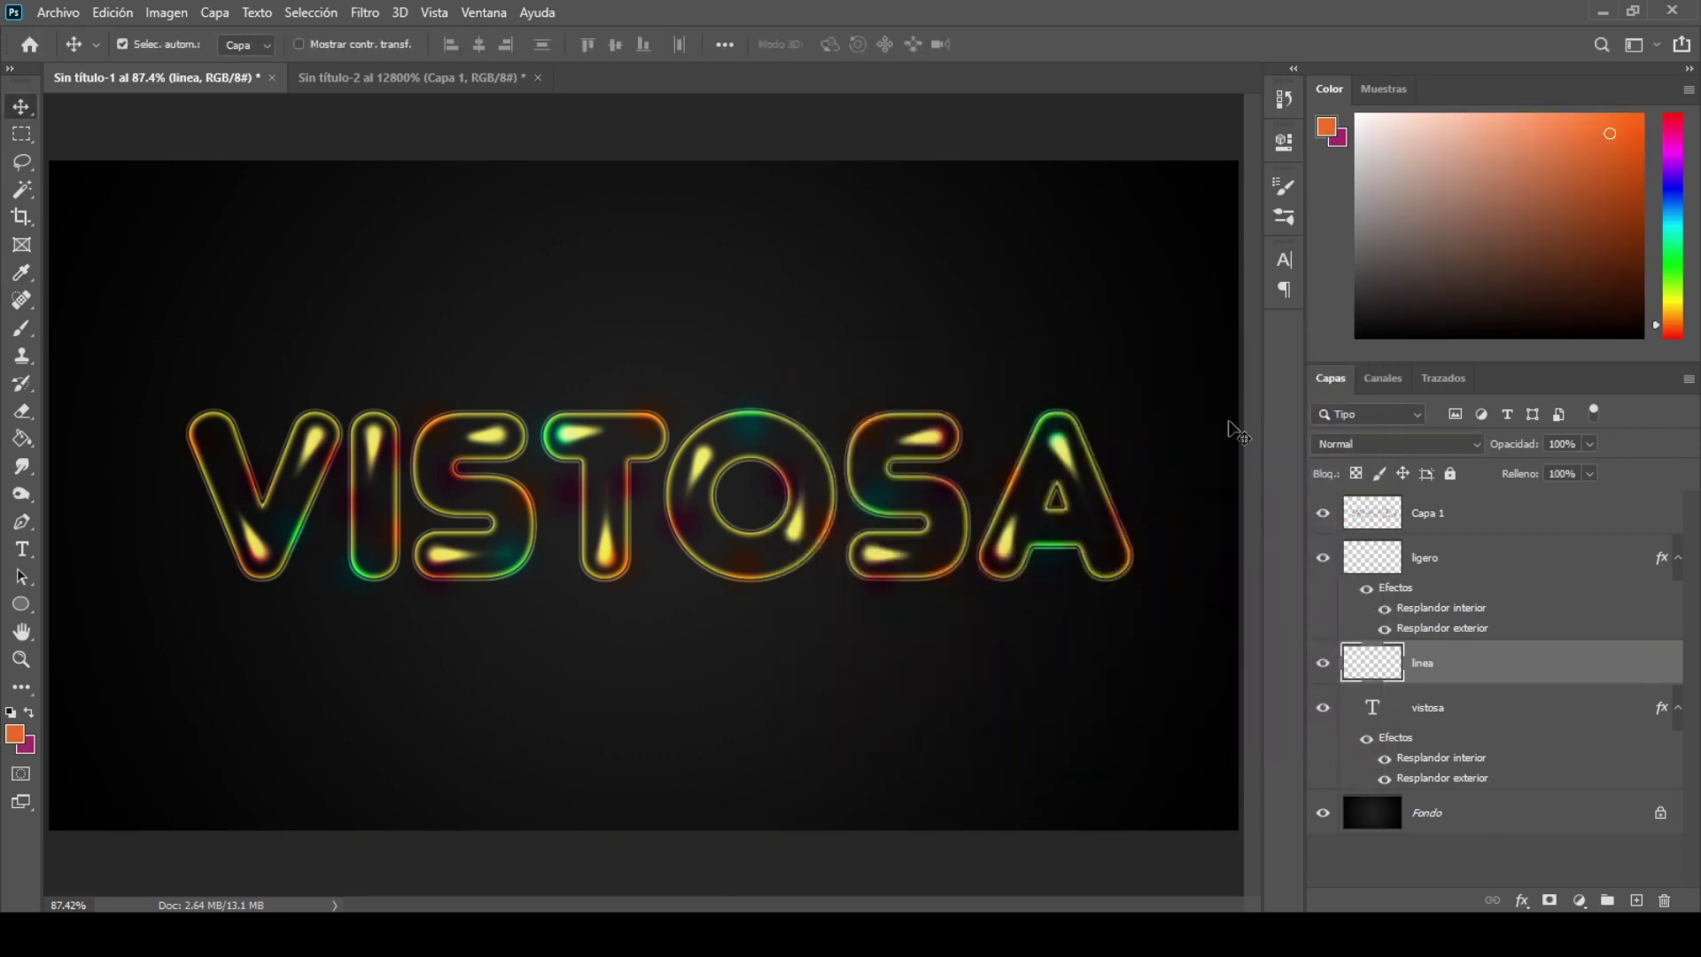
click(28, 746)
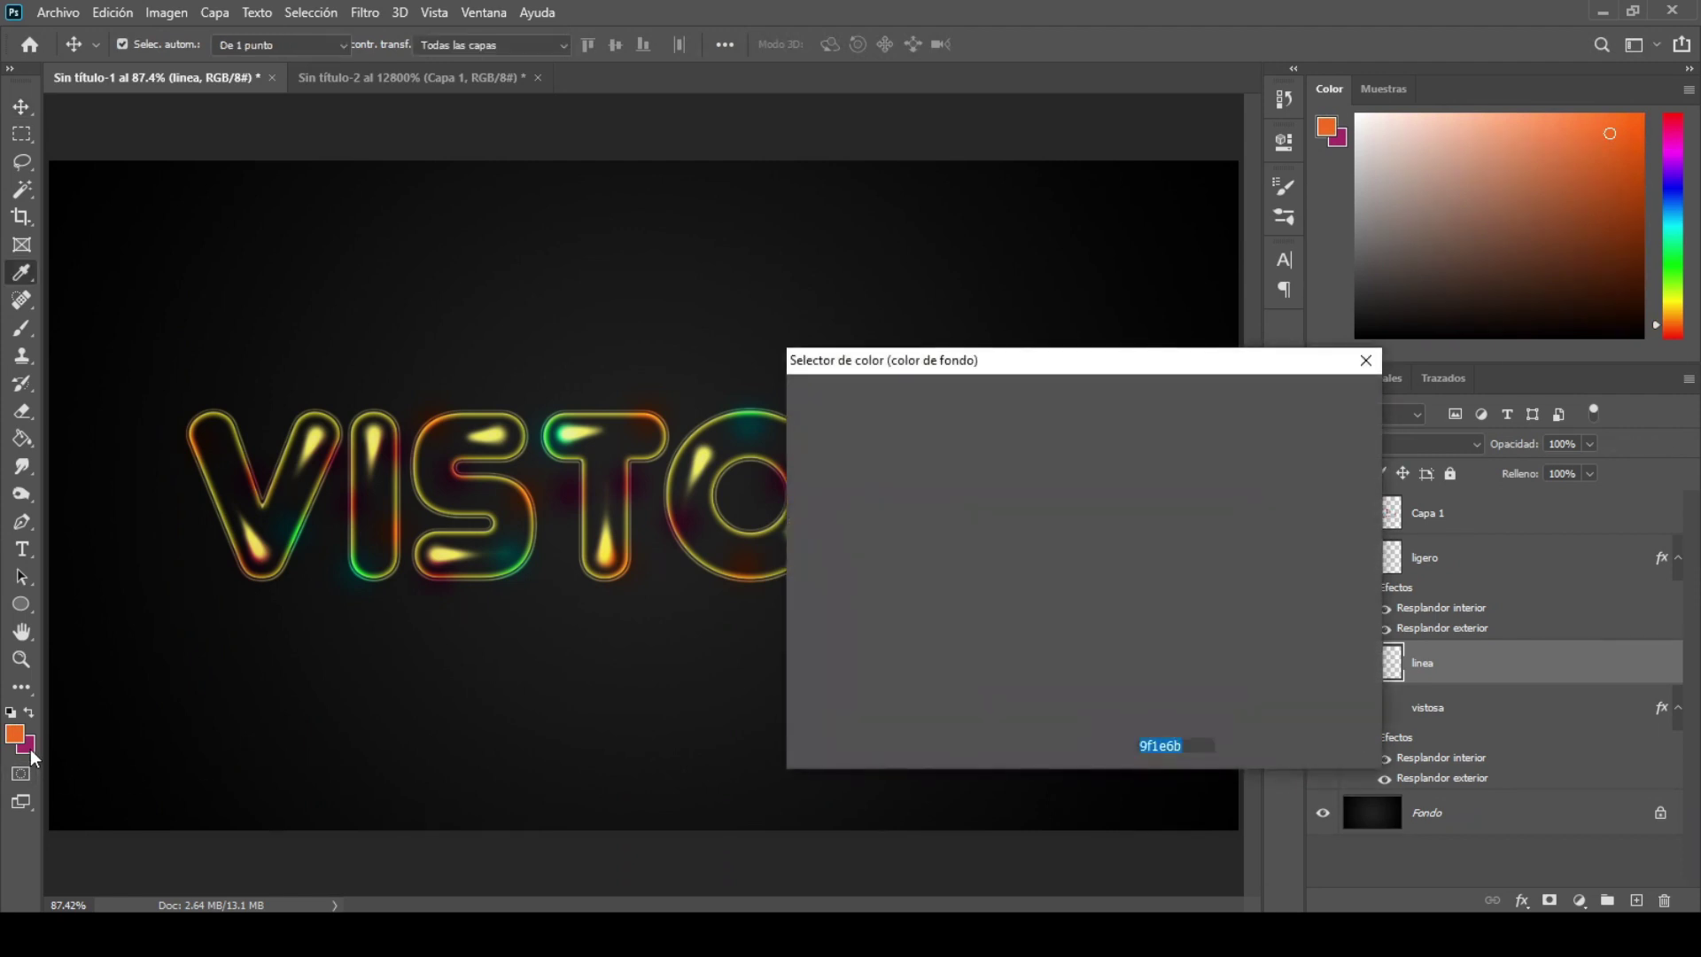
text(ffd200)
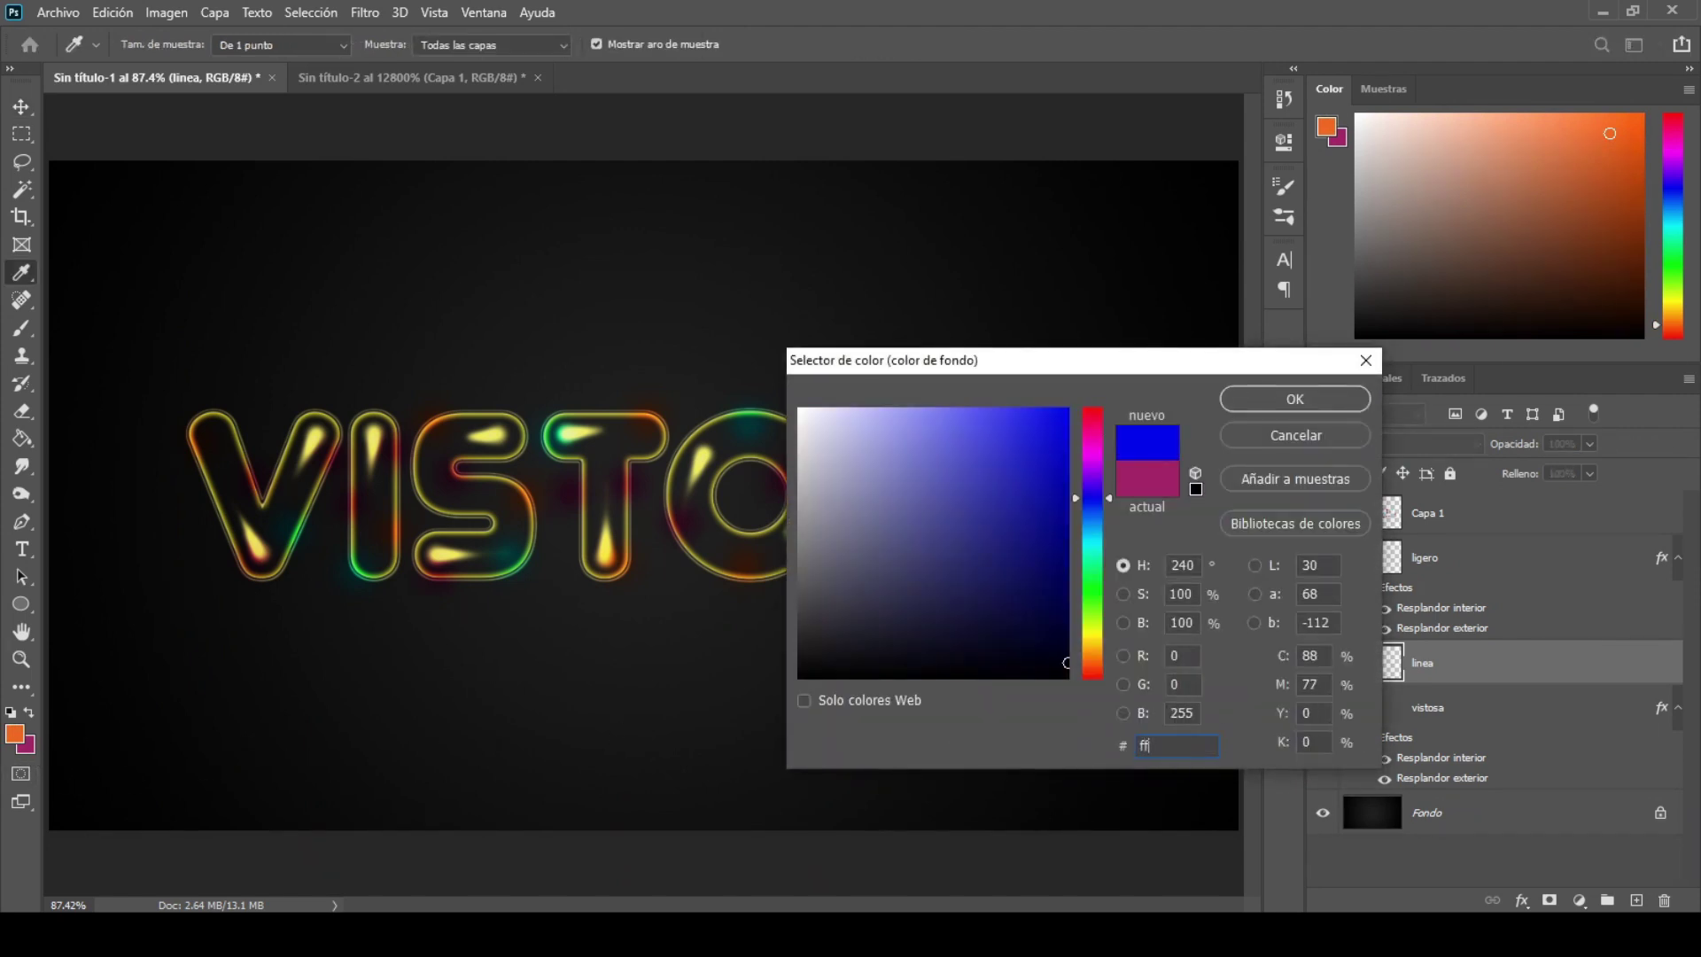
click(1262, 398)
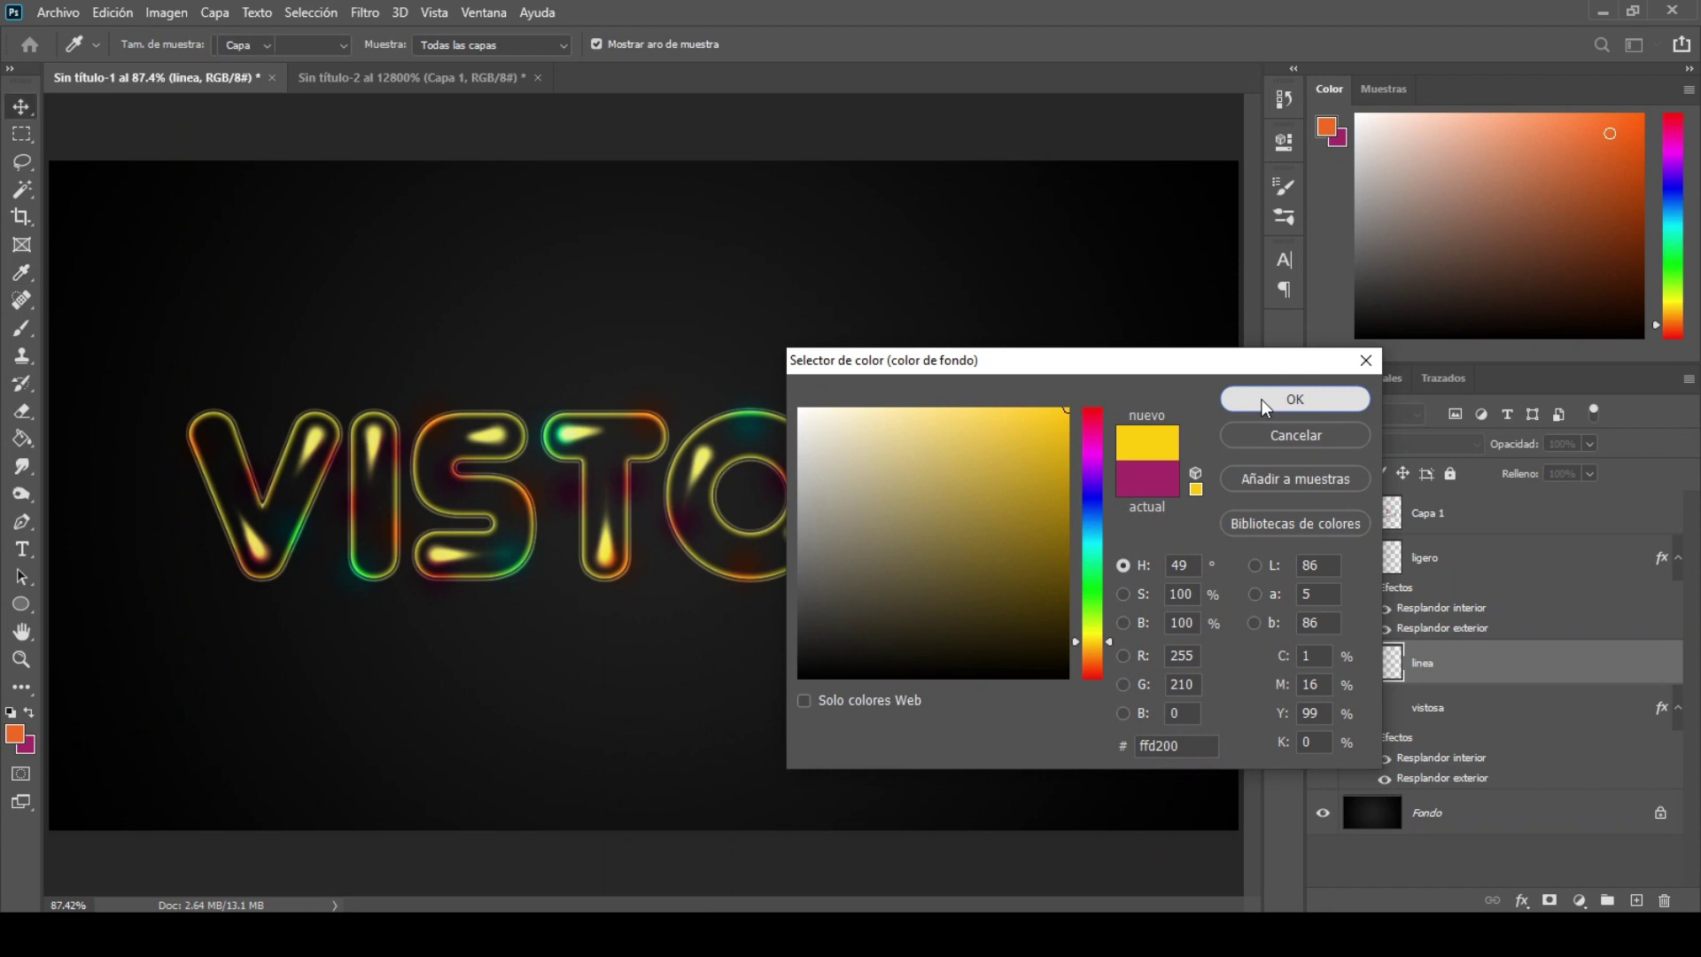
Choose the textured 50 px brush tip for the Brush tool and set its size to 39 px and its angle to 0°.
click(22, 329)
click(181, 45)
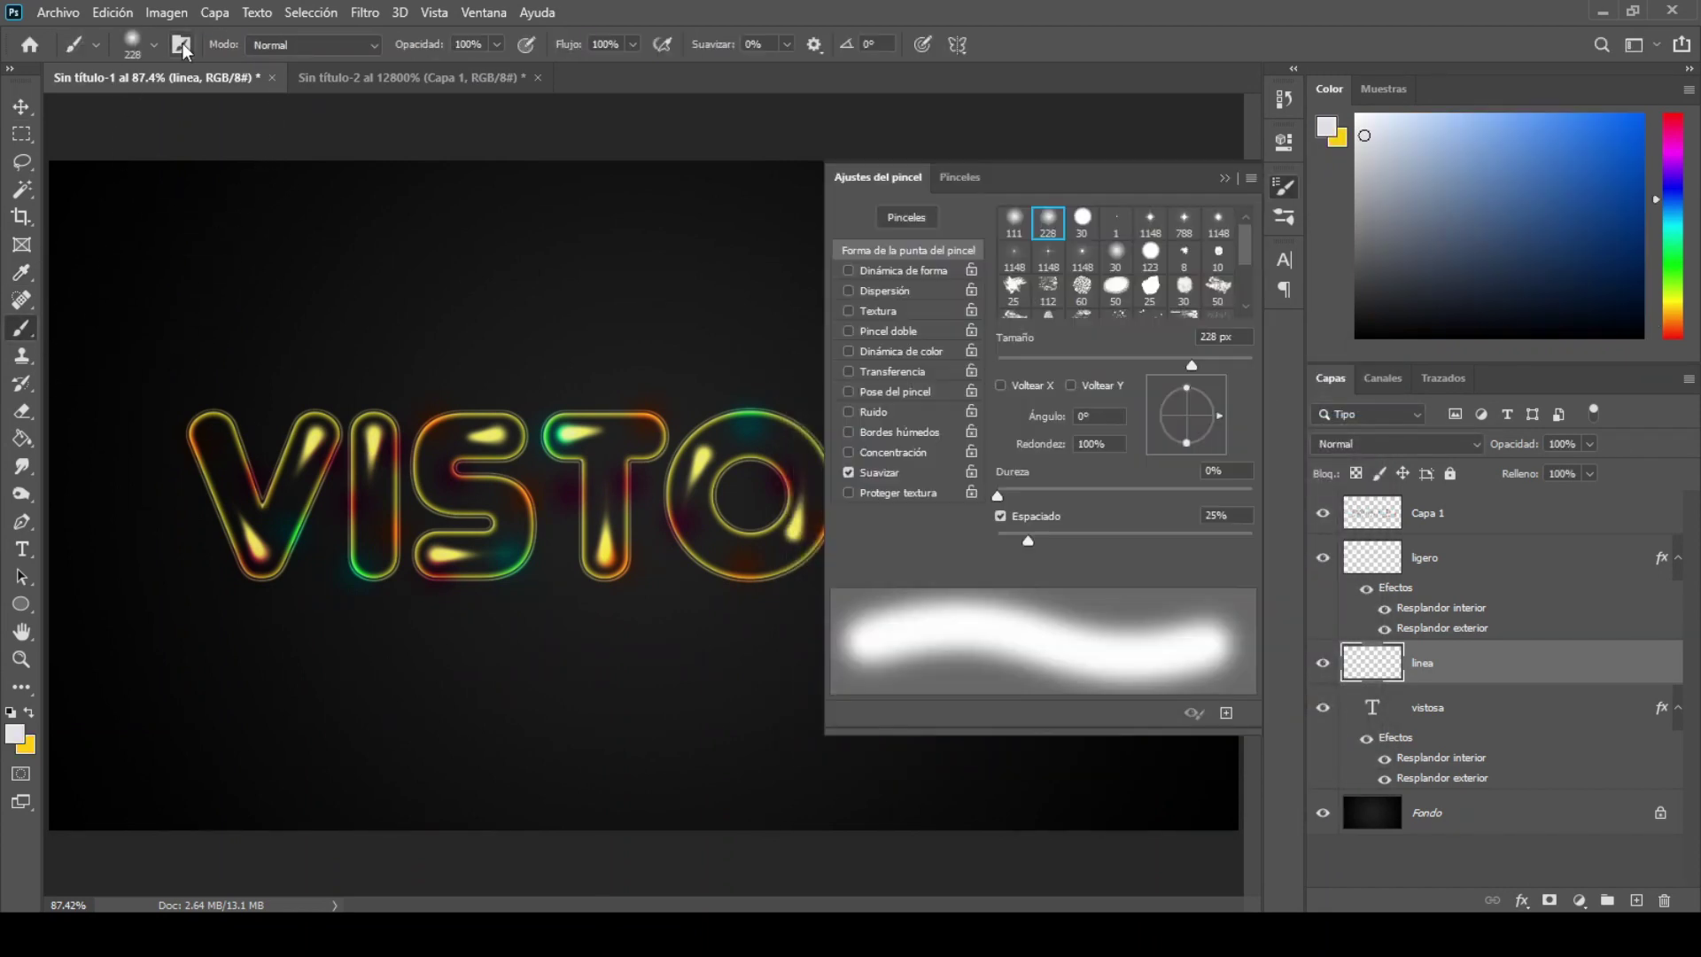
drag(1252, 237, 1252, 255)
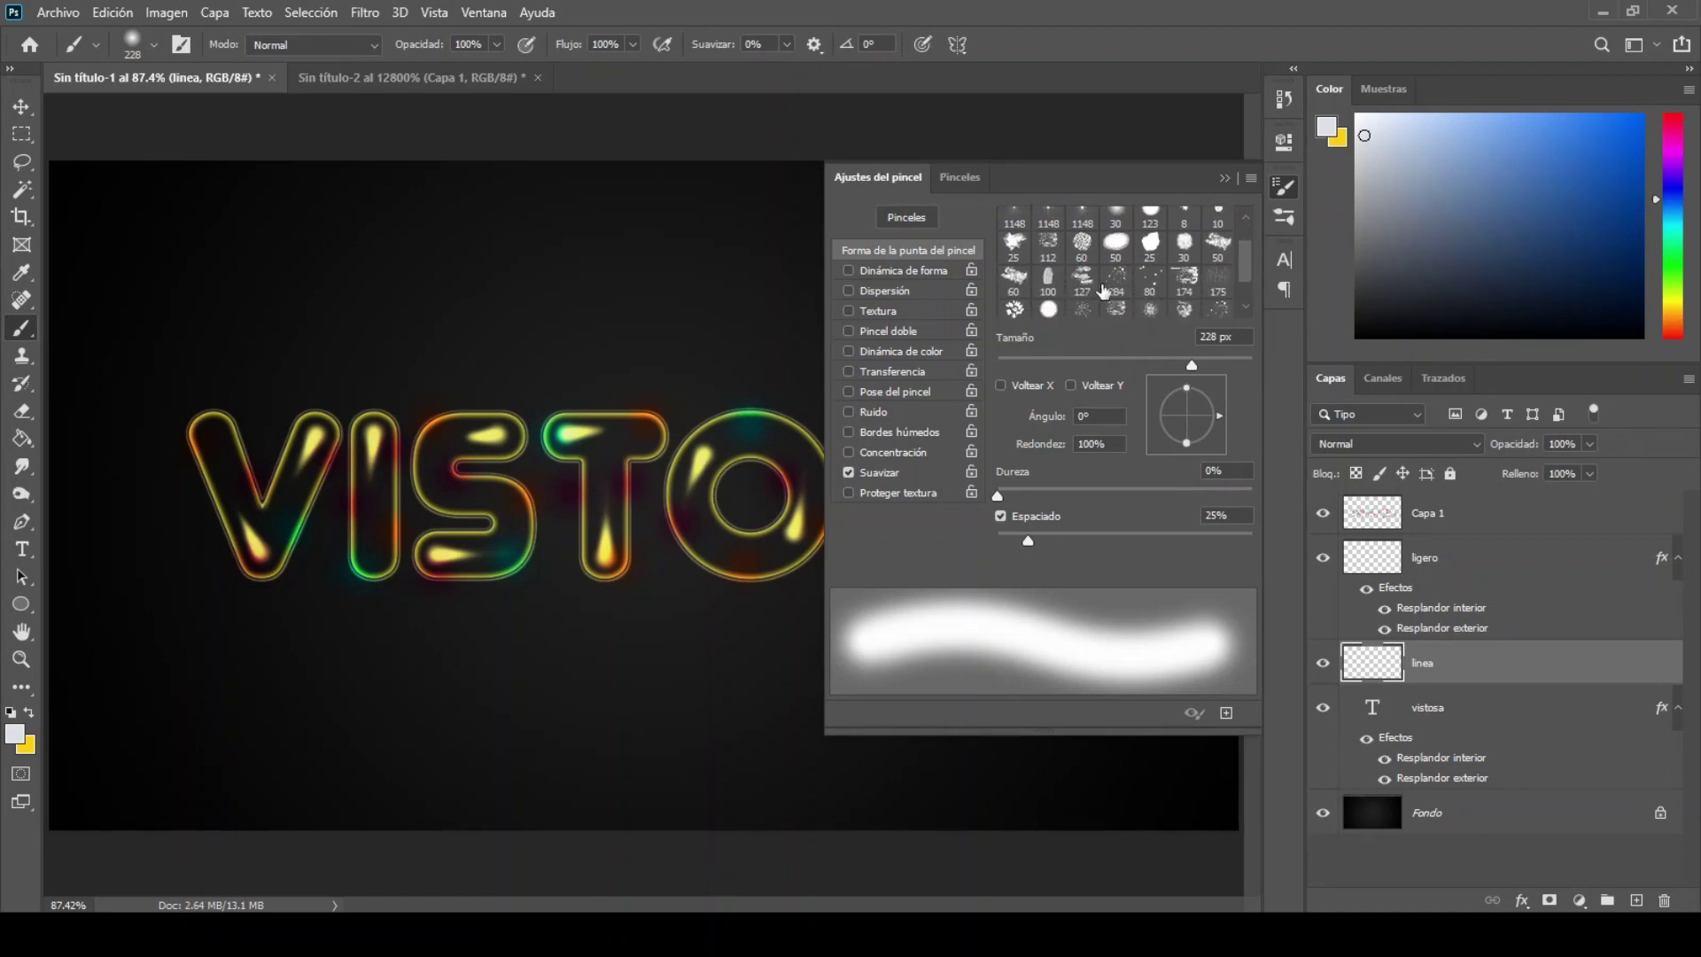
click(1112, 281)
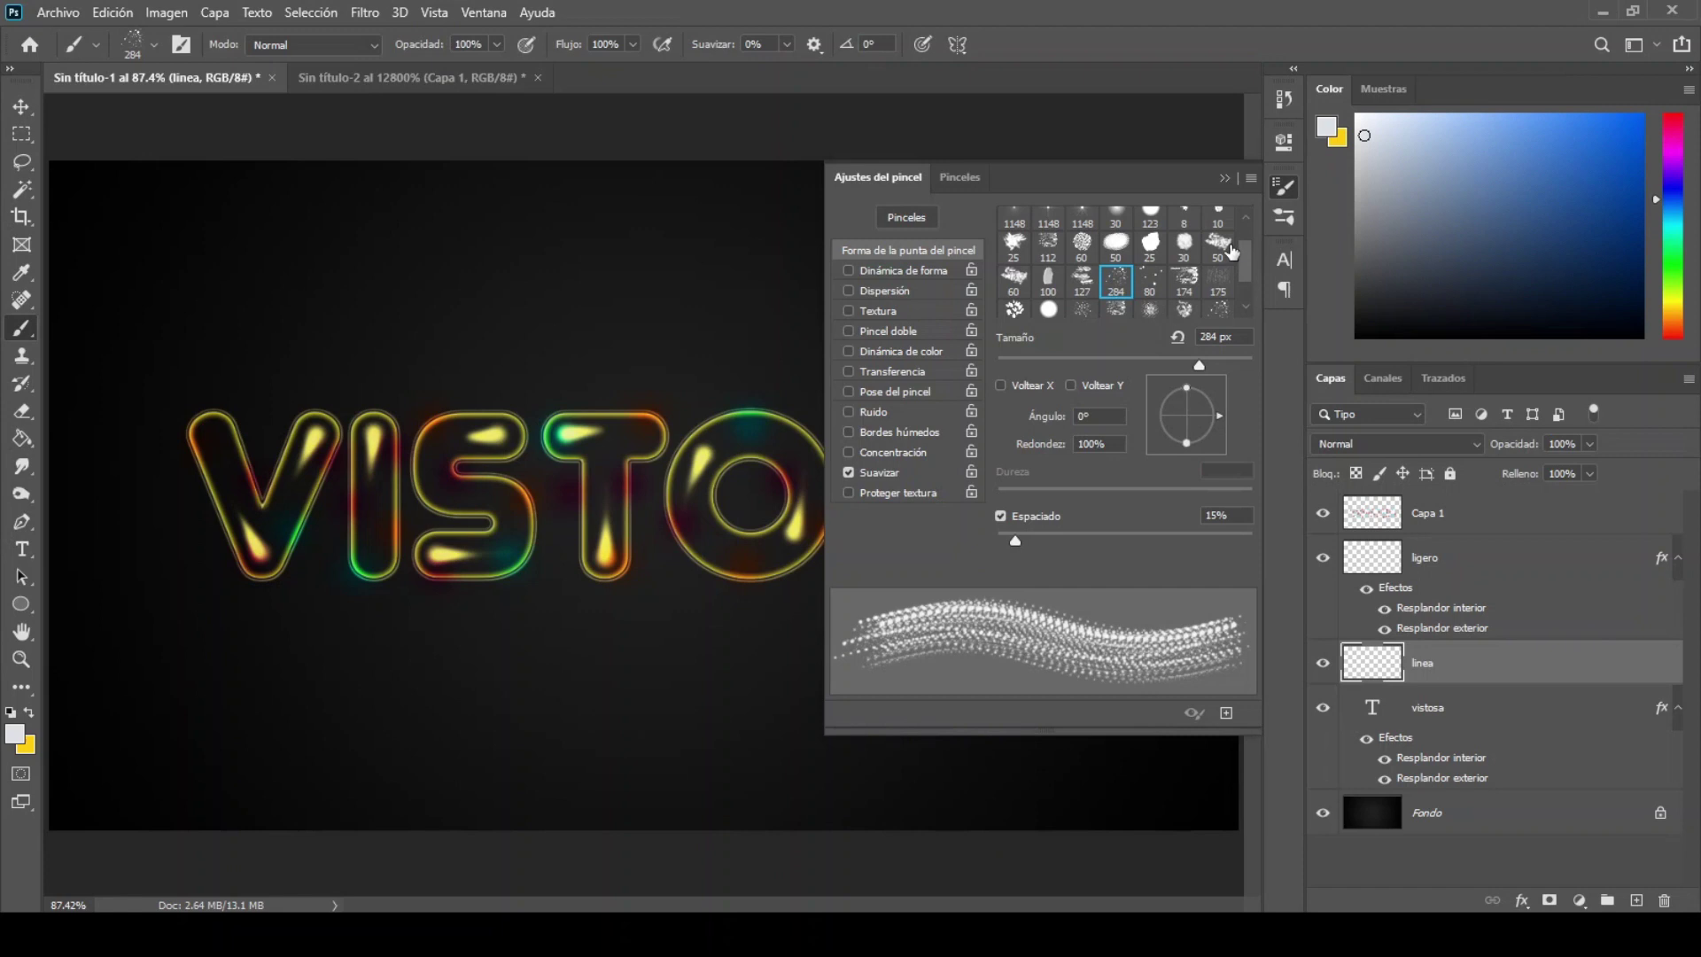
click(1228, 249)
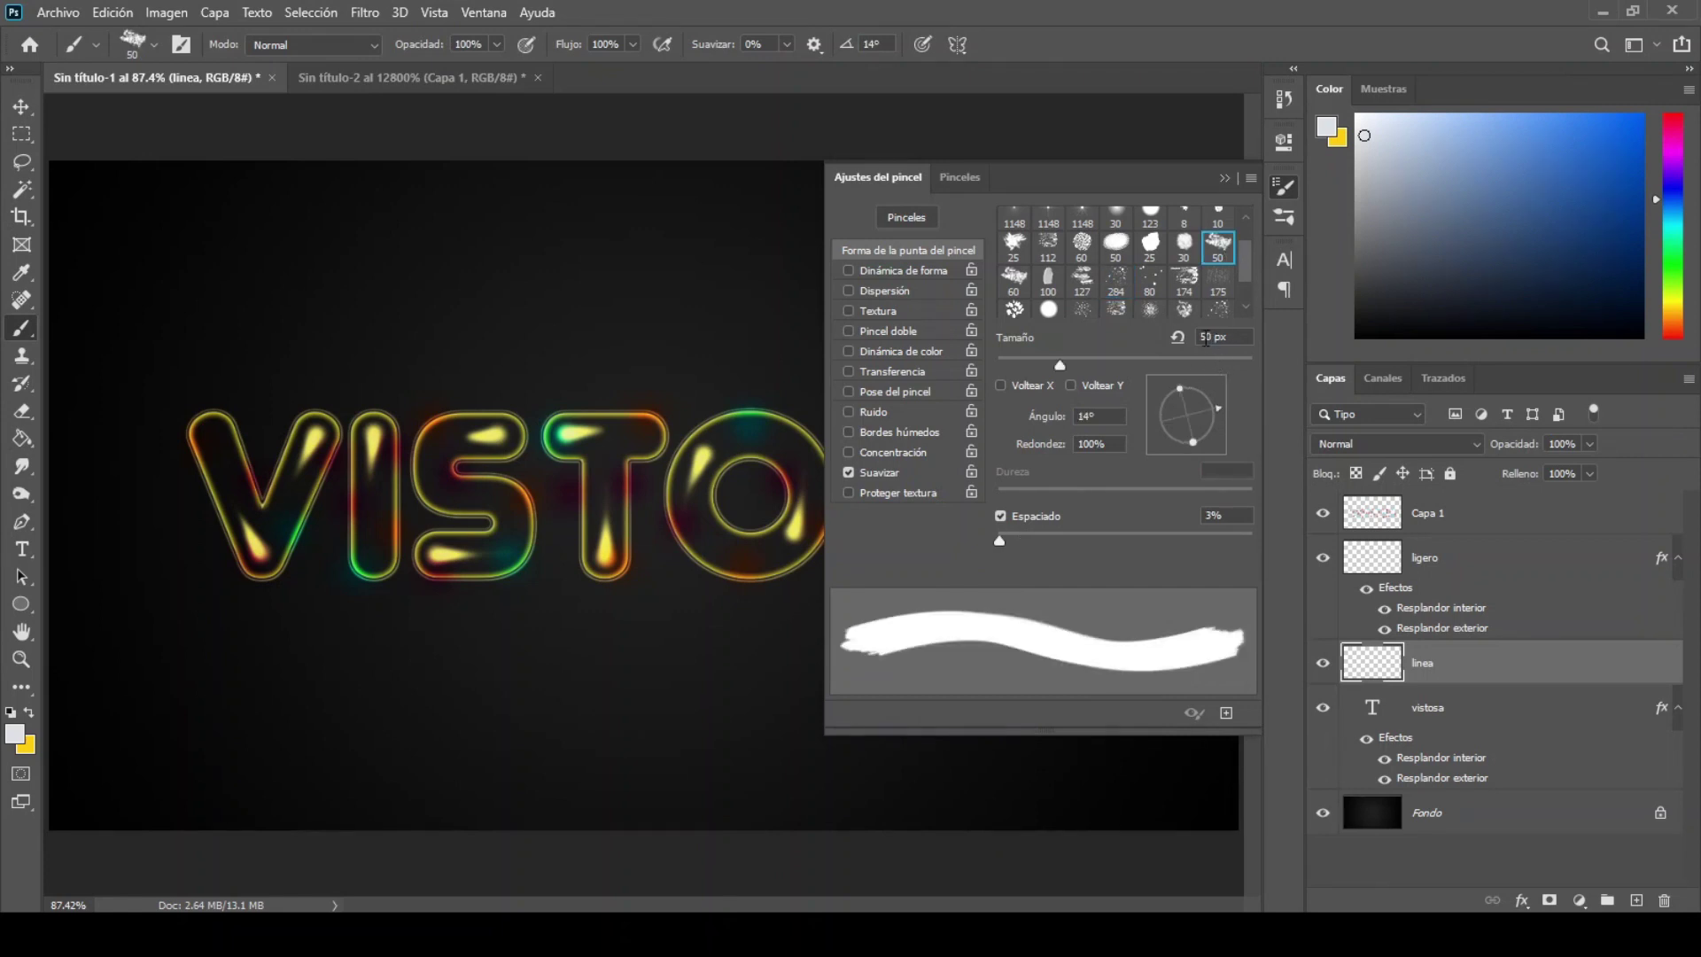
text(39)
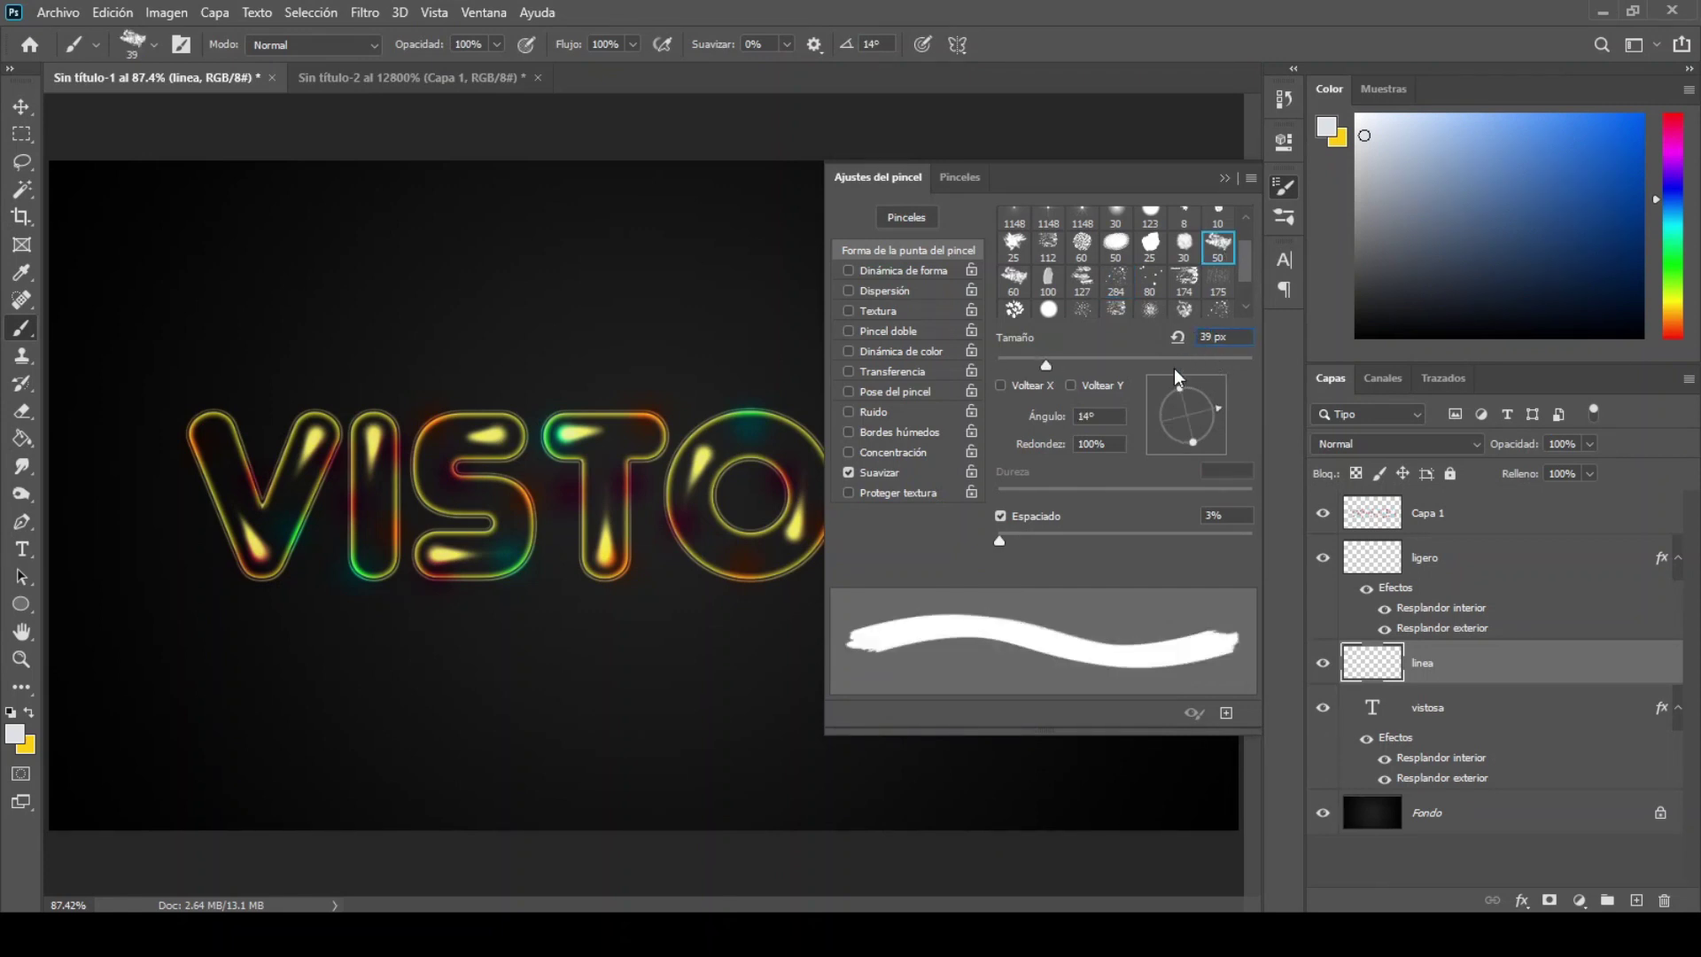
text(0)
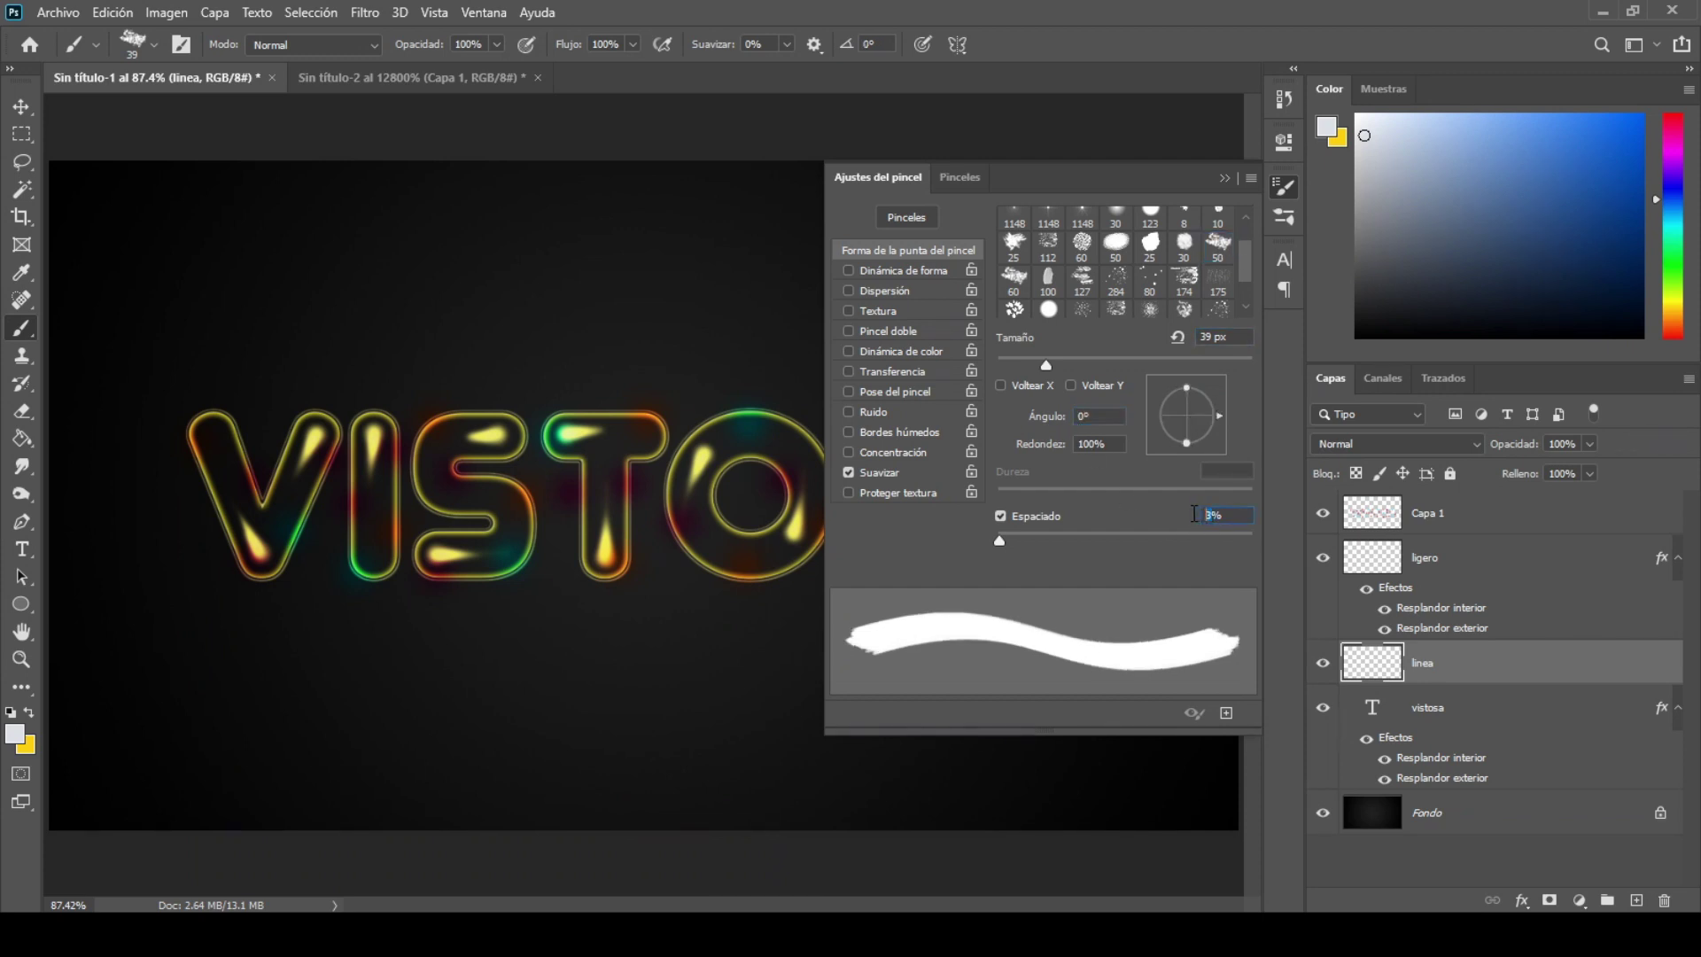
Enable the brush's shape dynamics with size control Presión de la pluma, angle variation 100% and roundness variation 100%.
click(881, 278)
click(1136, 264)
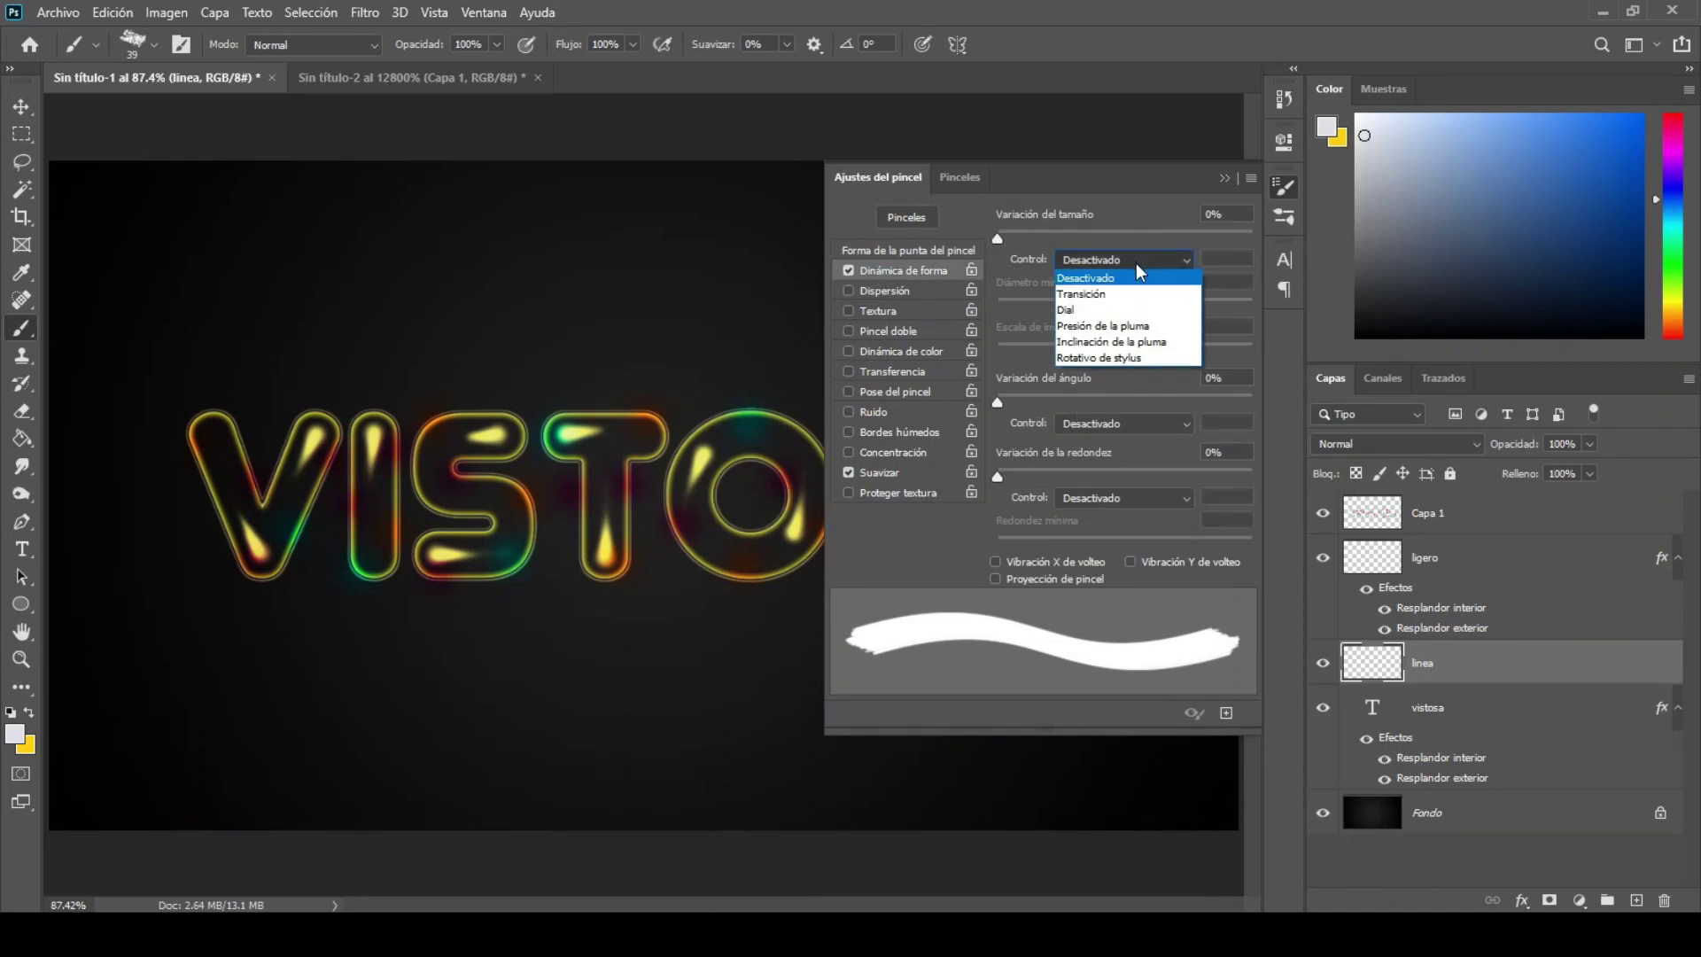
click(1143, 315)
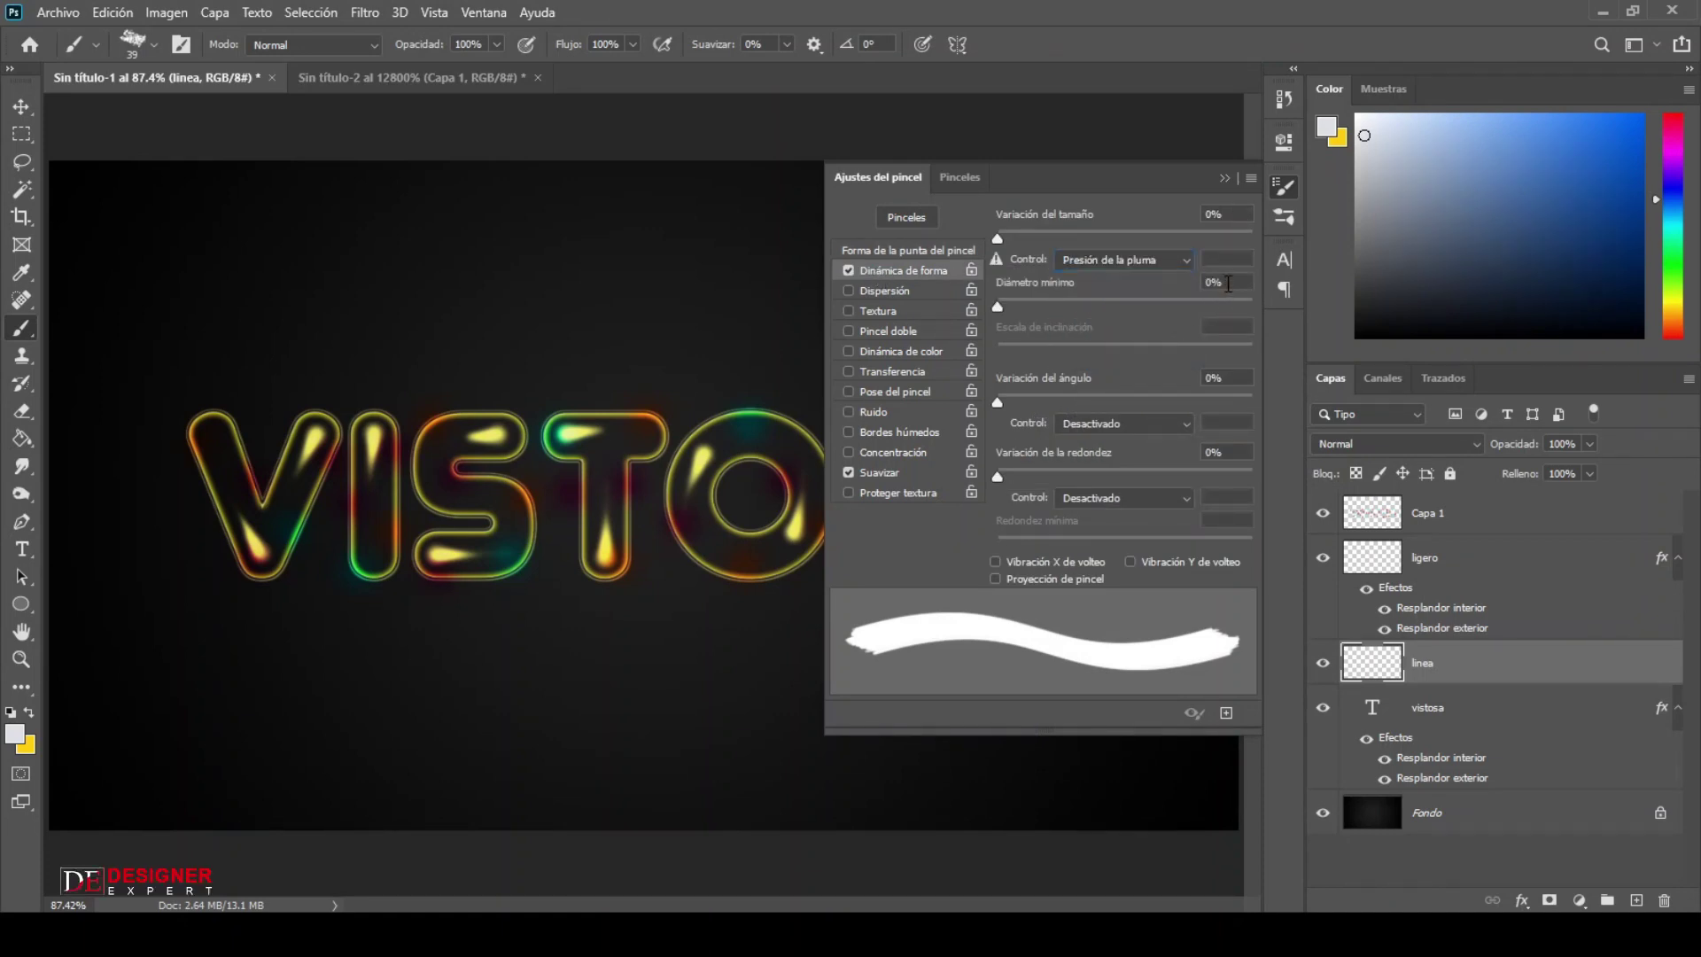
click(1227, 377)
text(100)
key(Return)
click(1187, 425)
click(1192, 428)
text(100)
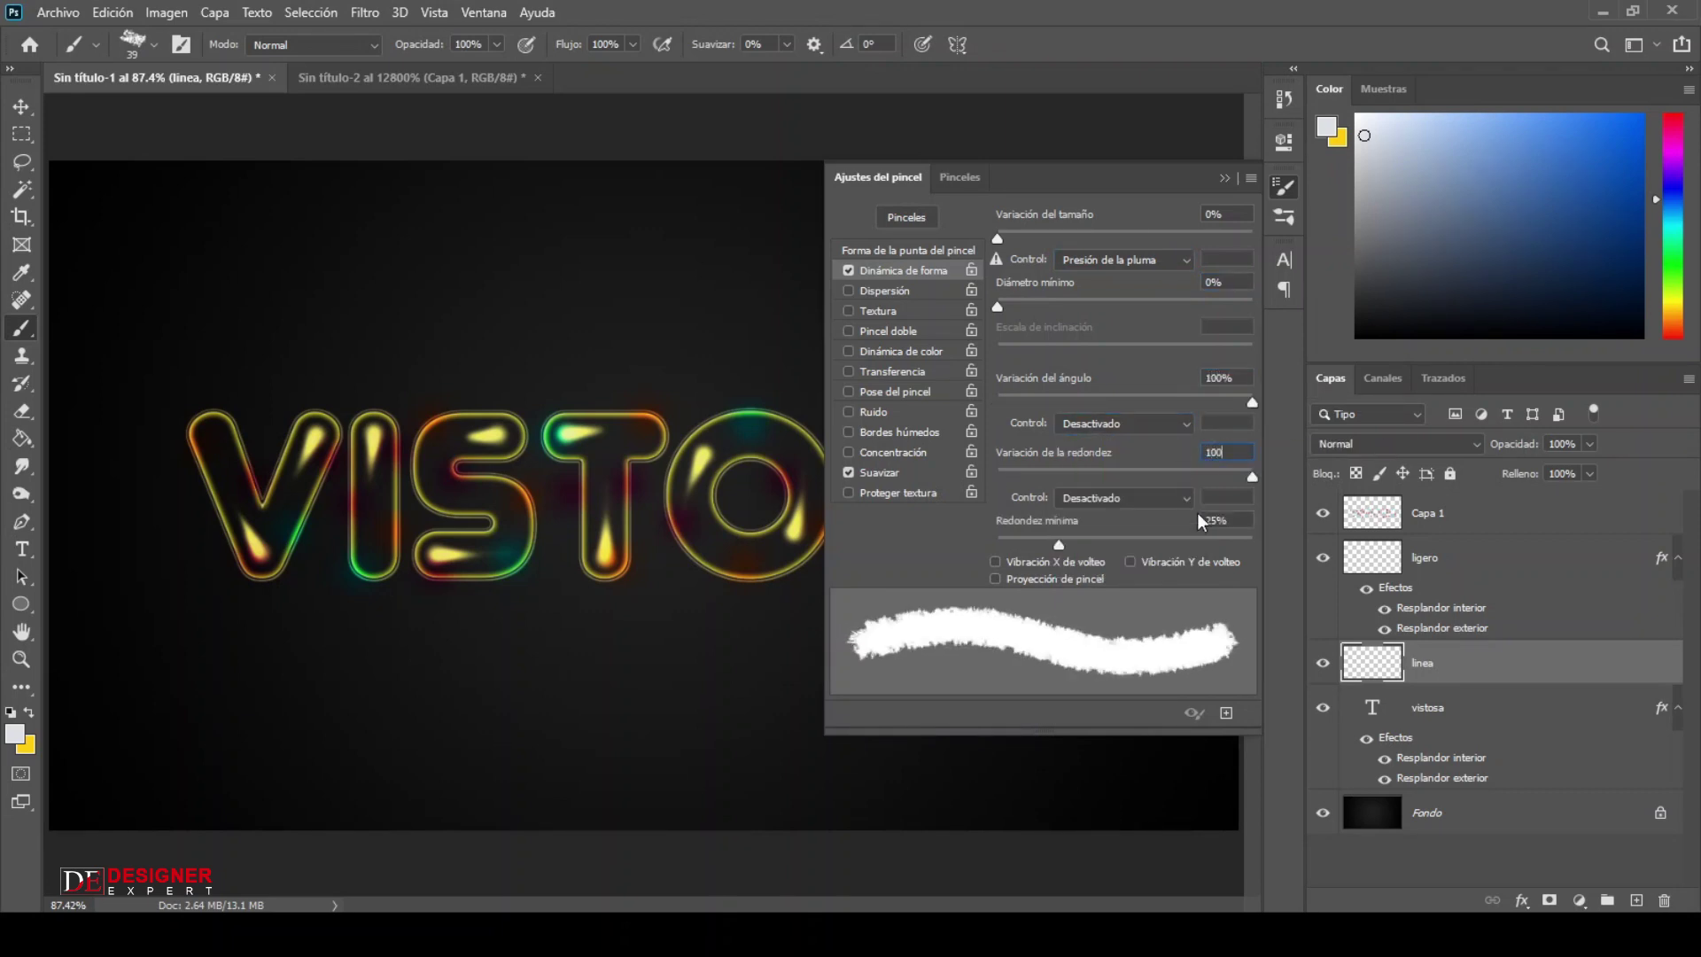
Set the brush's minimum roundness to 20% and enable both Vibración X de volteo and Vibración Y de volteo.
drag(1185, 529, 1180, 529)
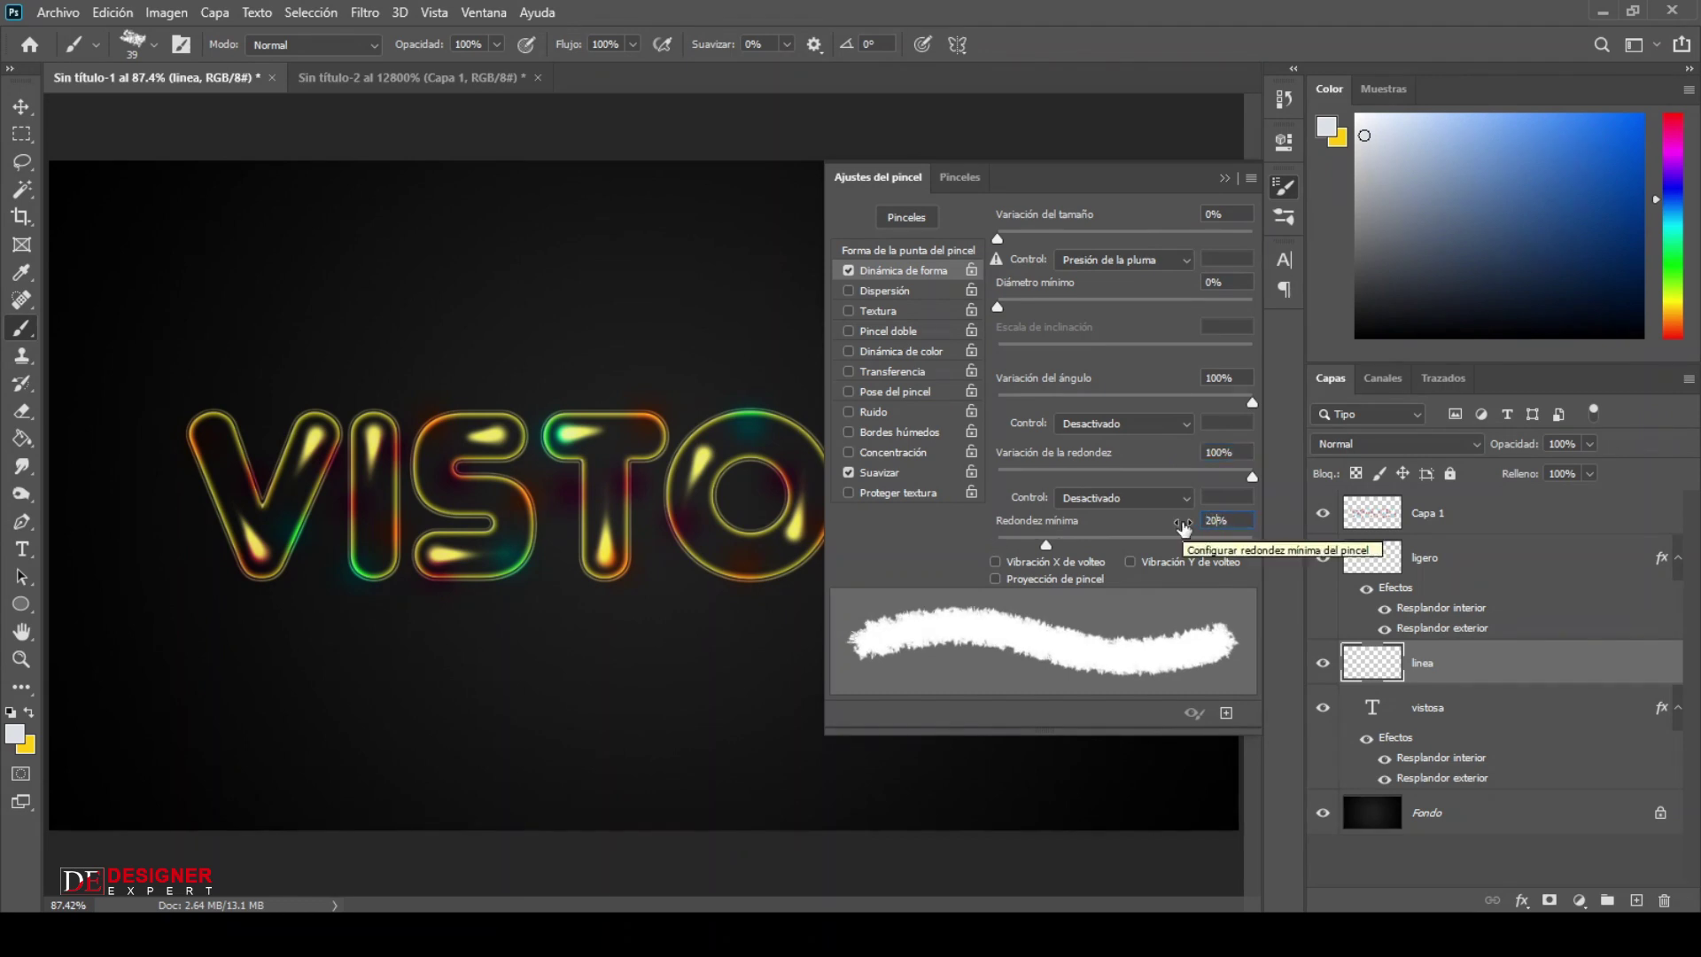
click(996, 561)
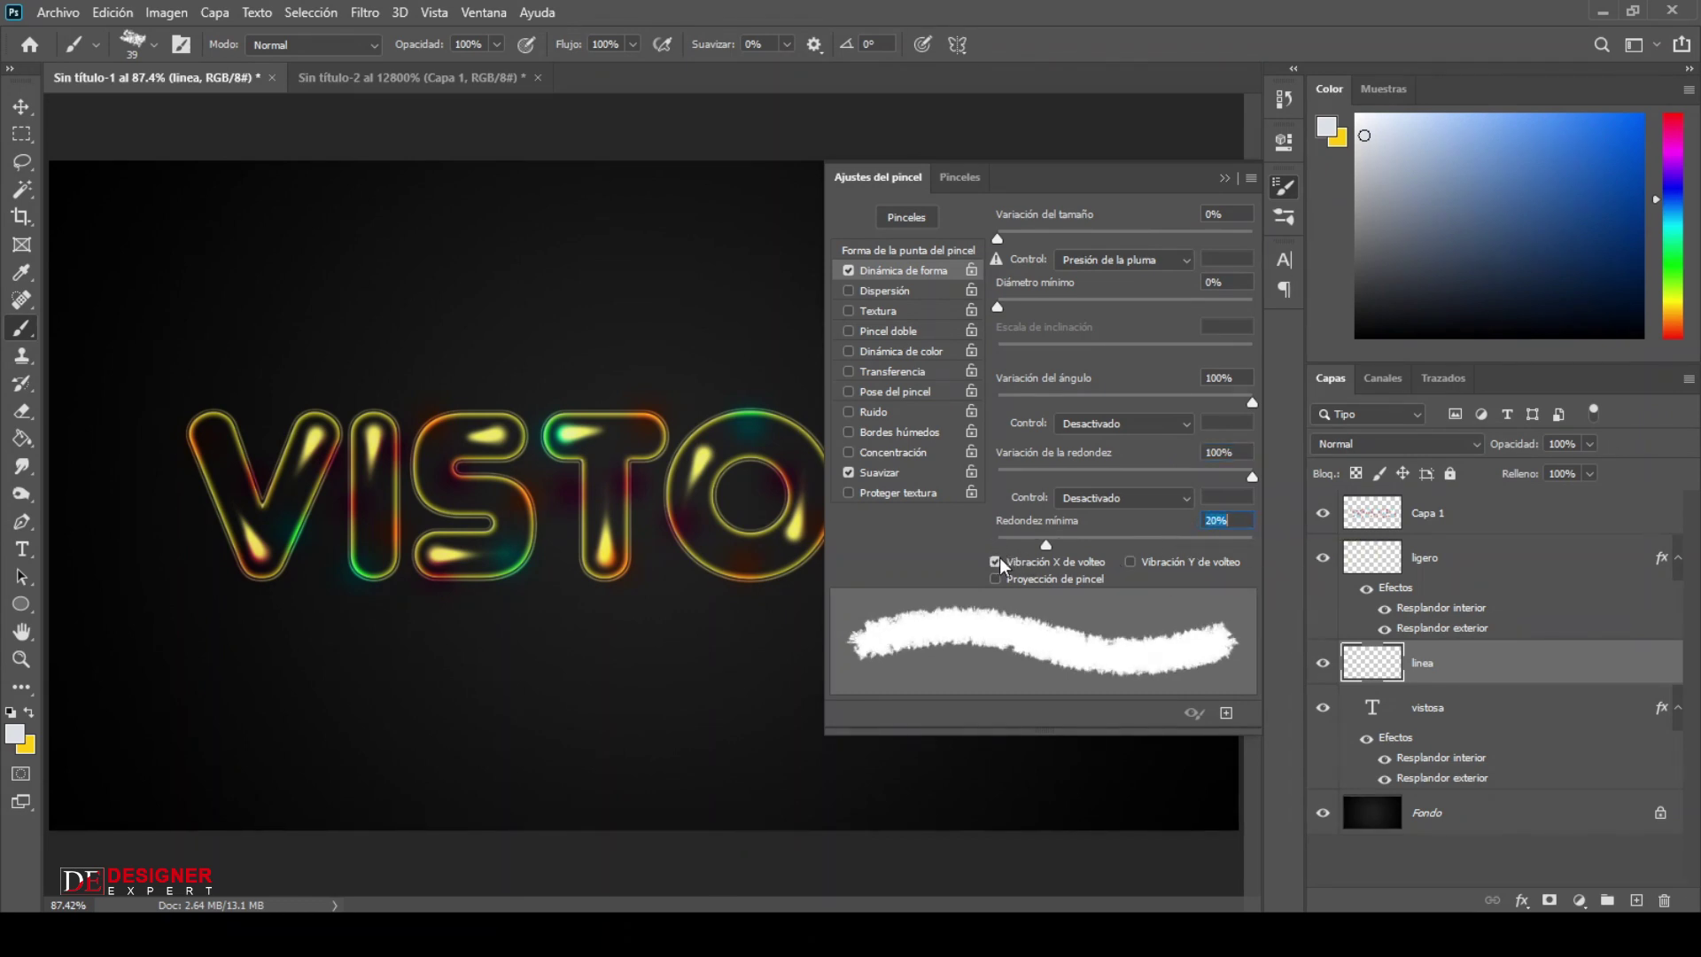
click(1132, 564)
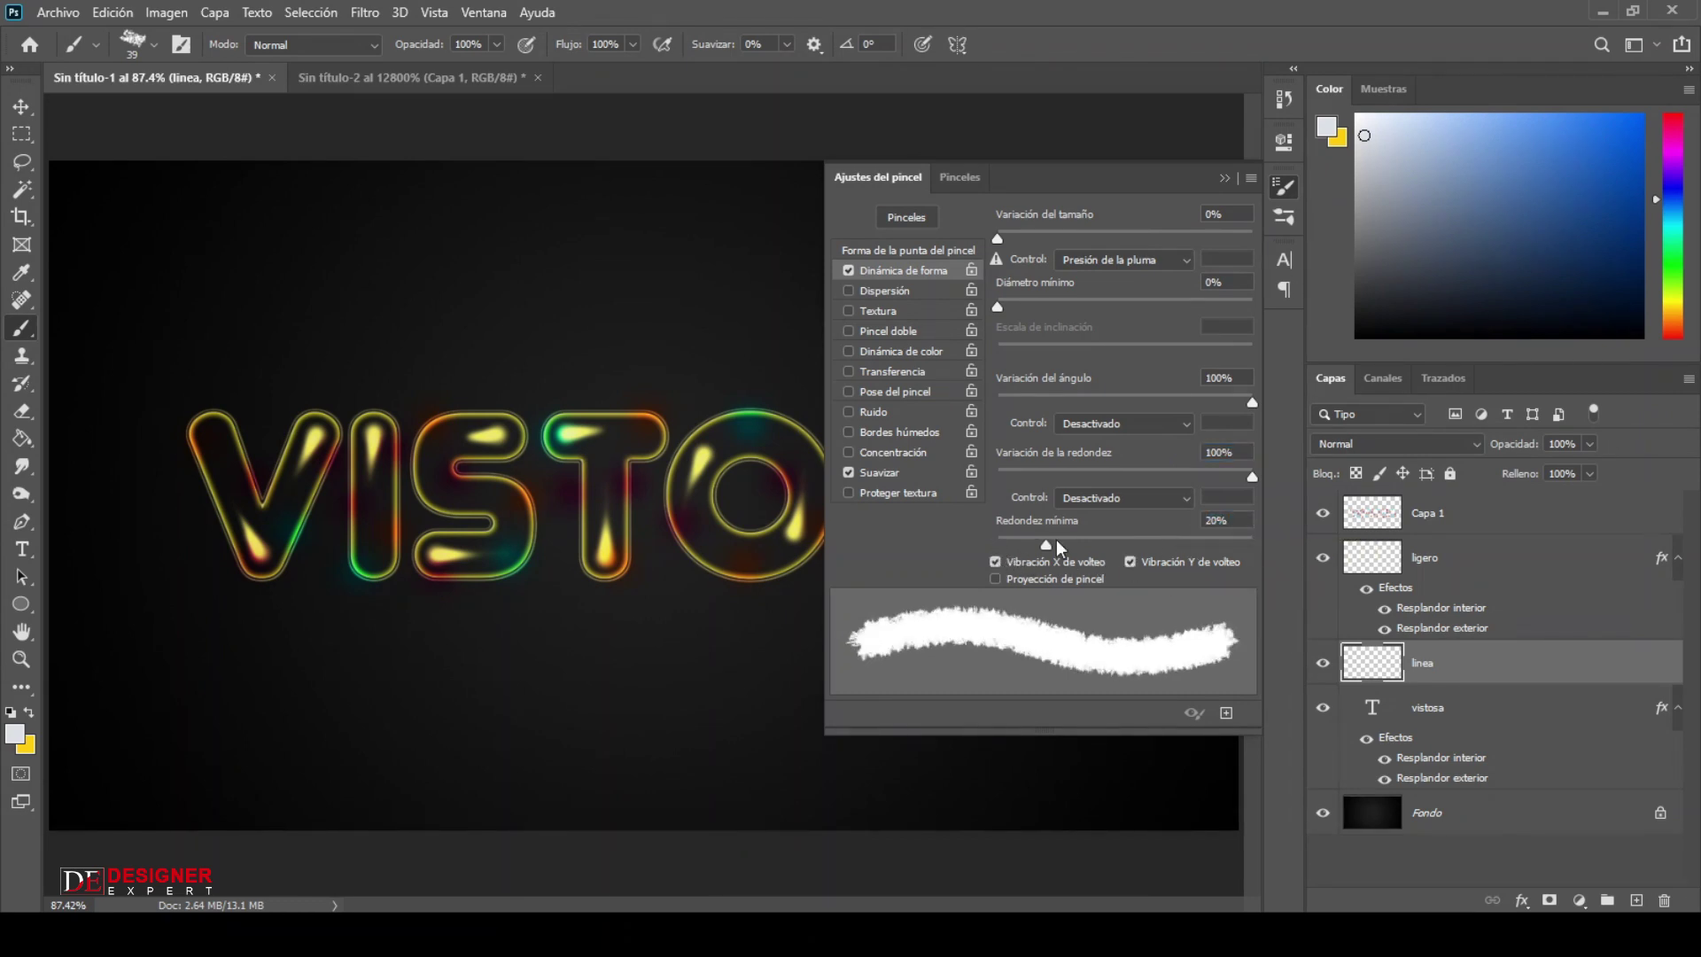
Enable the brush's scattering at 255% and set the size variation in its shape dynamics to 100%.
click(891, 295)
drag(1214, 213, 1203, 213)
text(255)
key(Return)
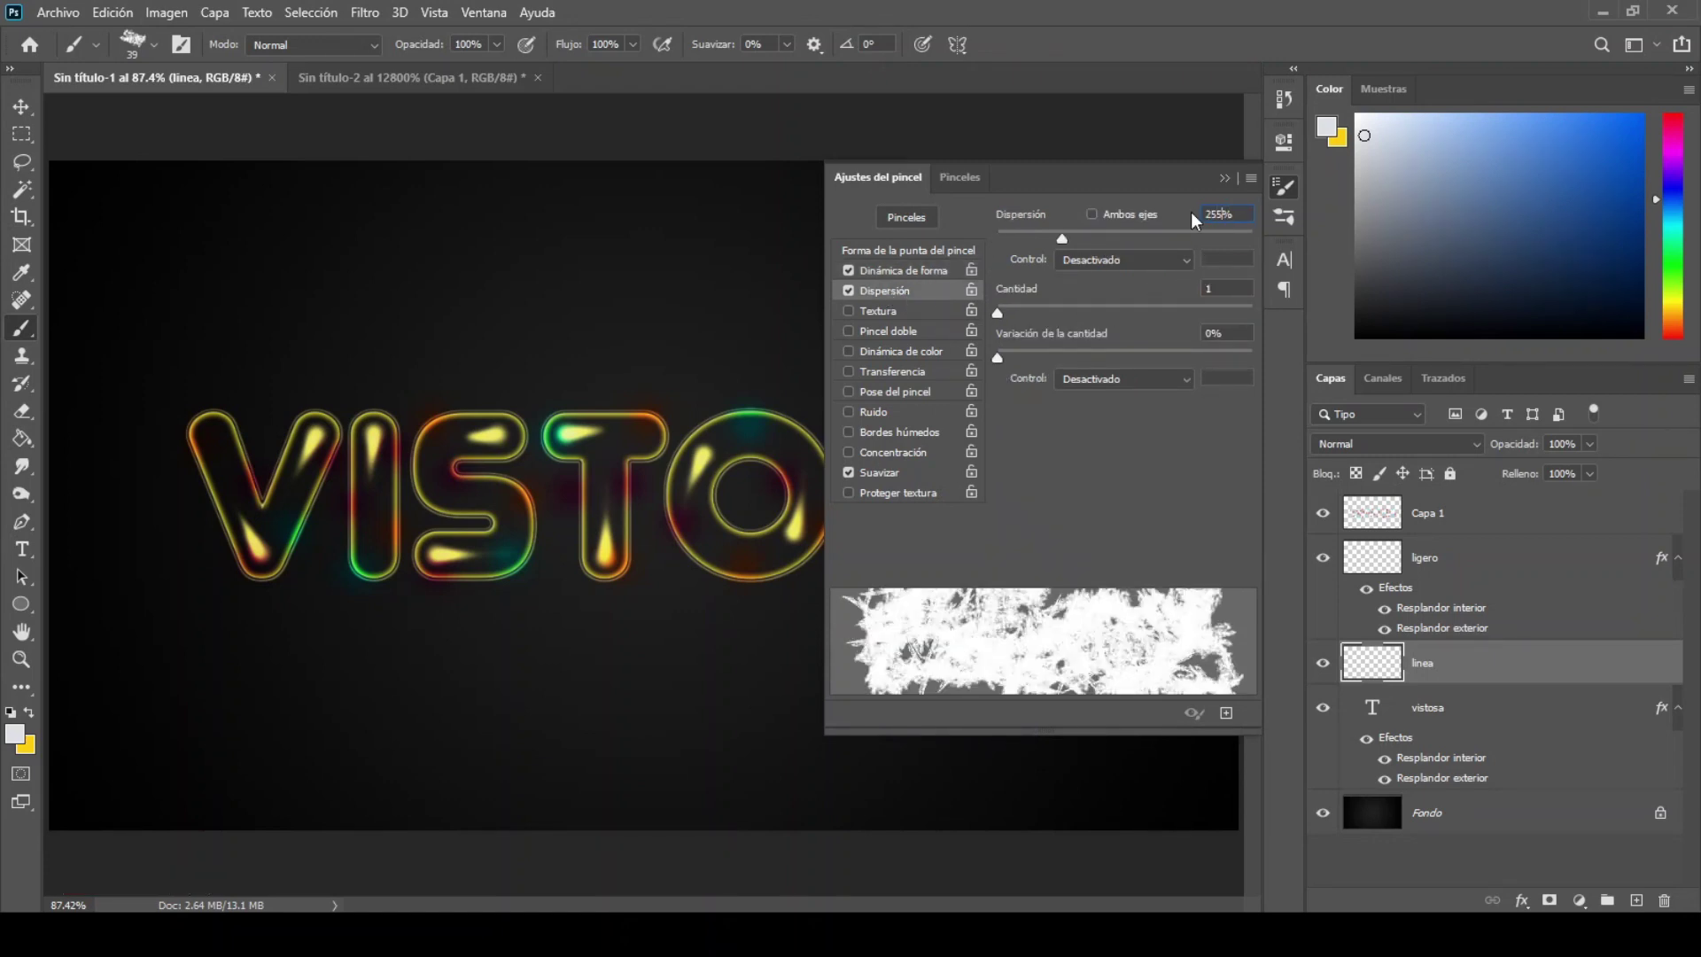
click(915, 273)
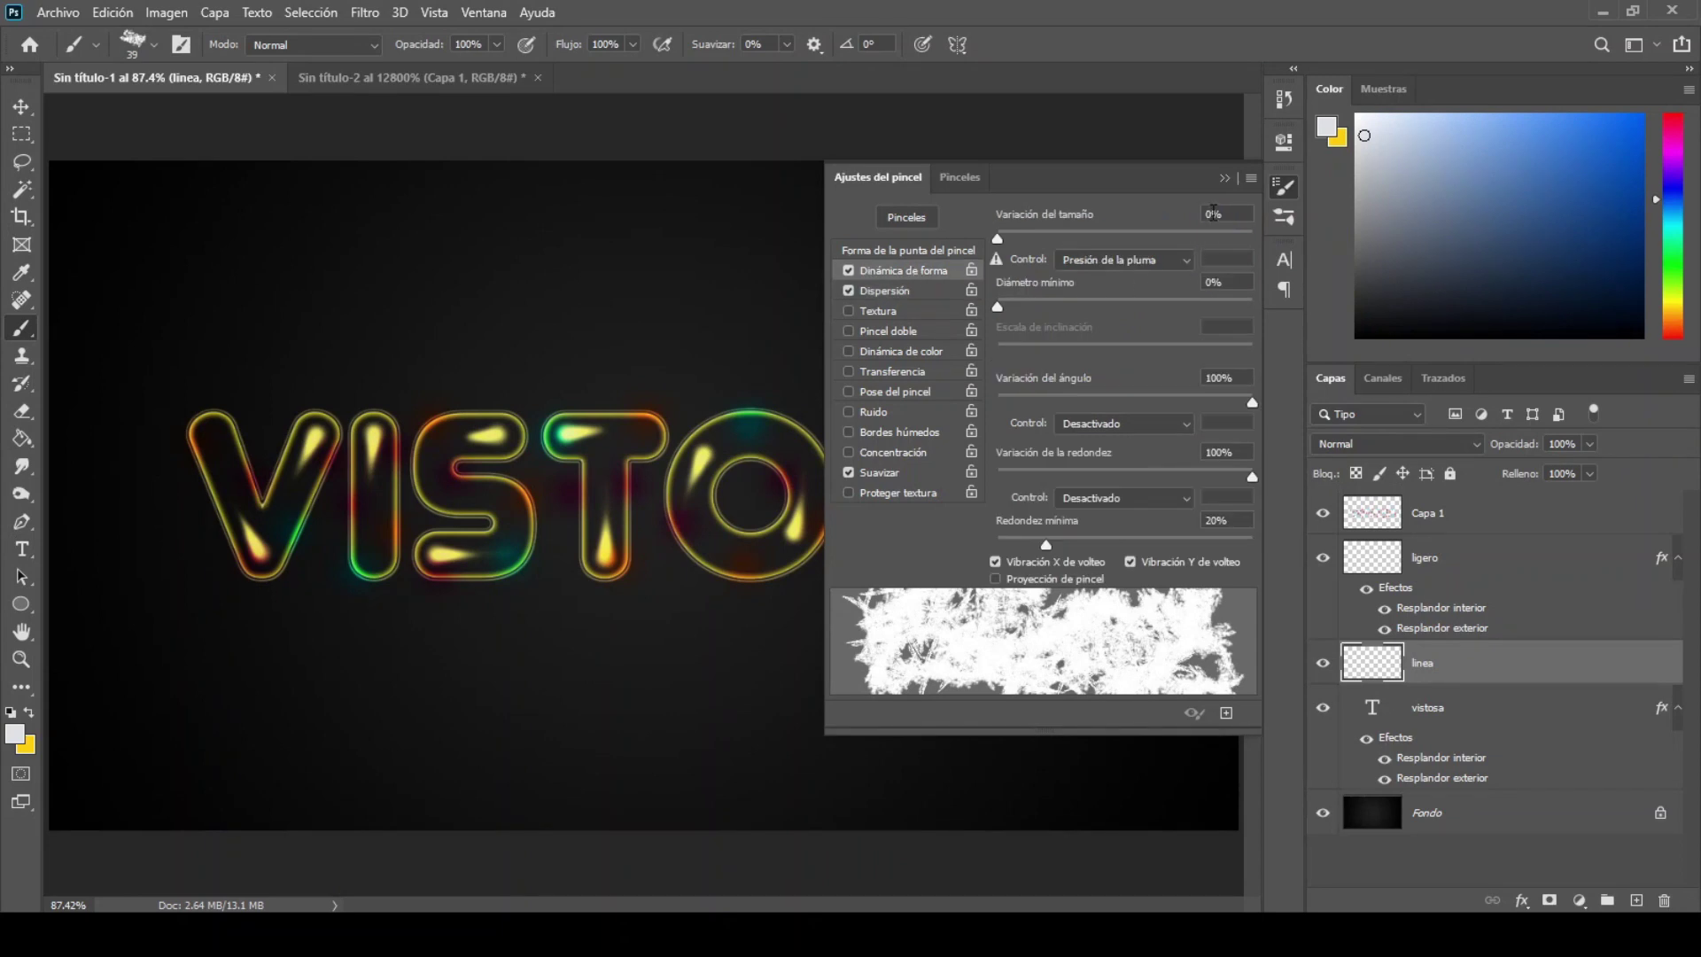
text(100)
key(Return)
Enable the brush texture using the custom diagonal-line pattern at a scale of 100%.
click(881, 311)
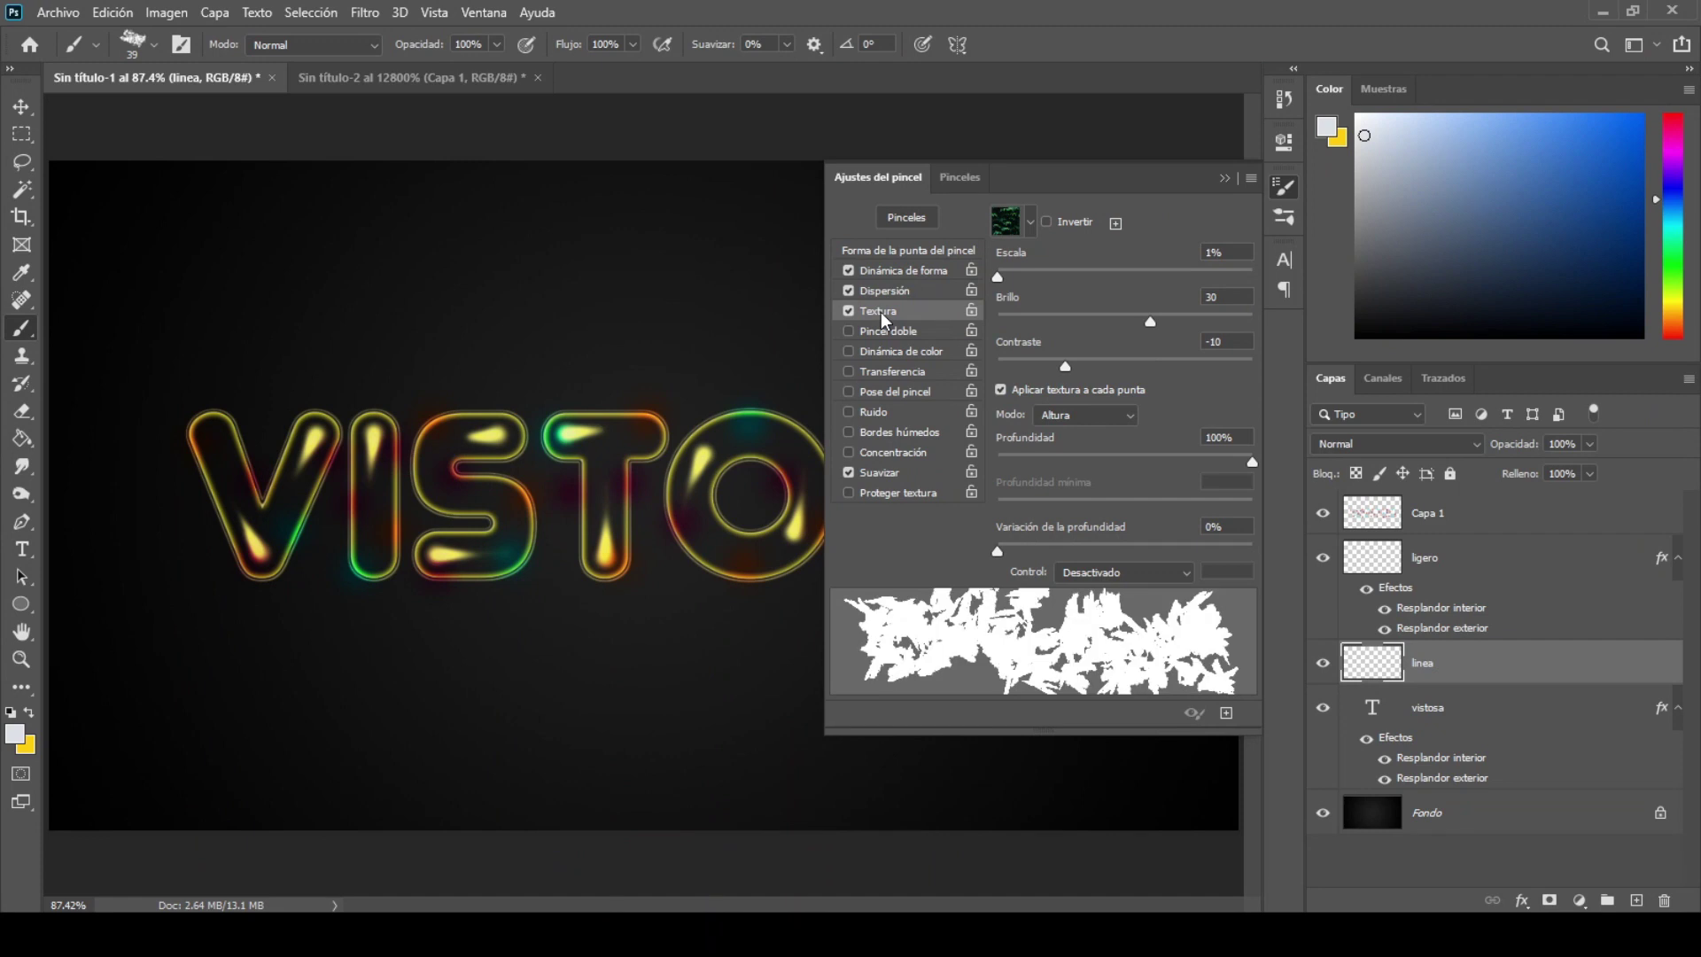
click(1031, 222)
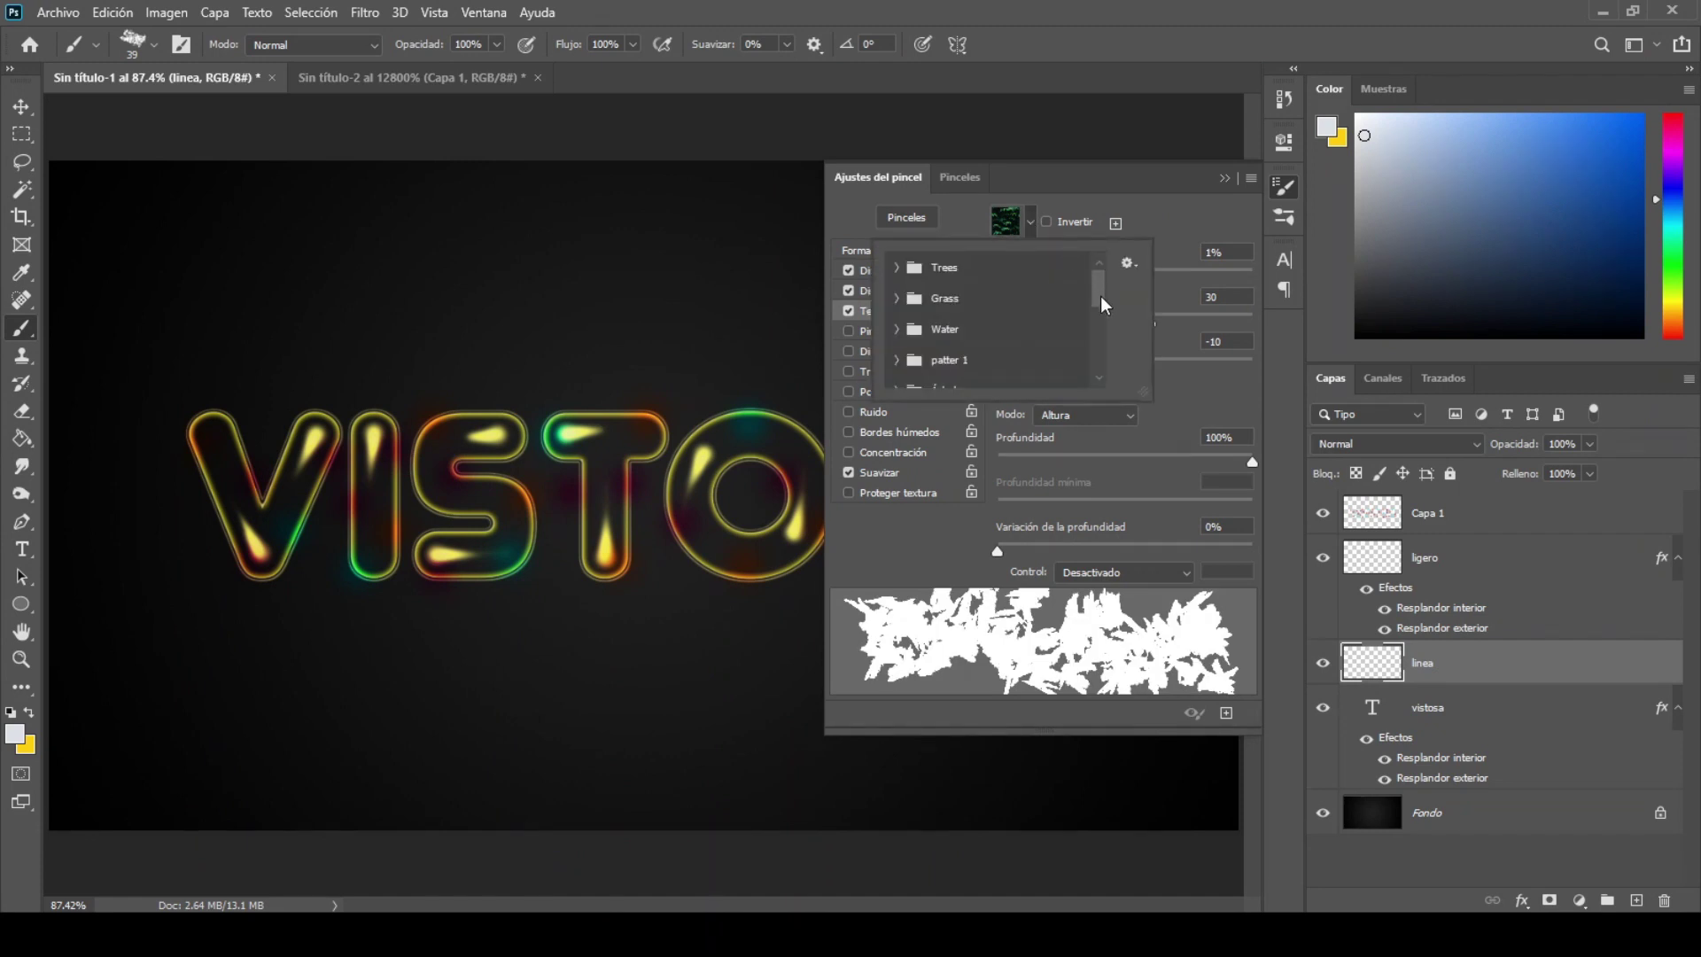
drag(1100, 292, 1104, 390)
click(913, 369)
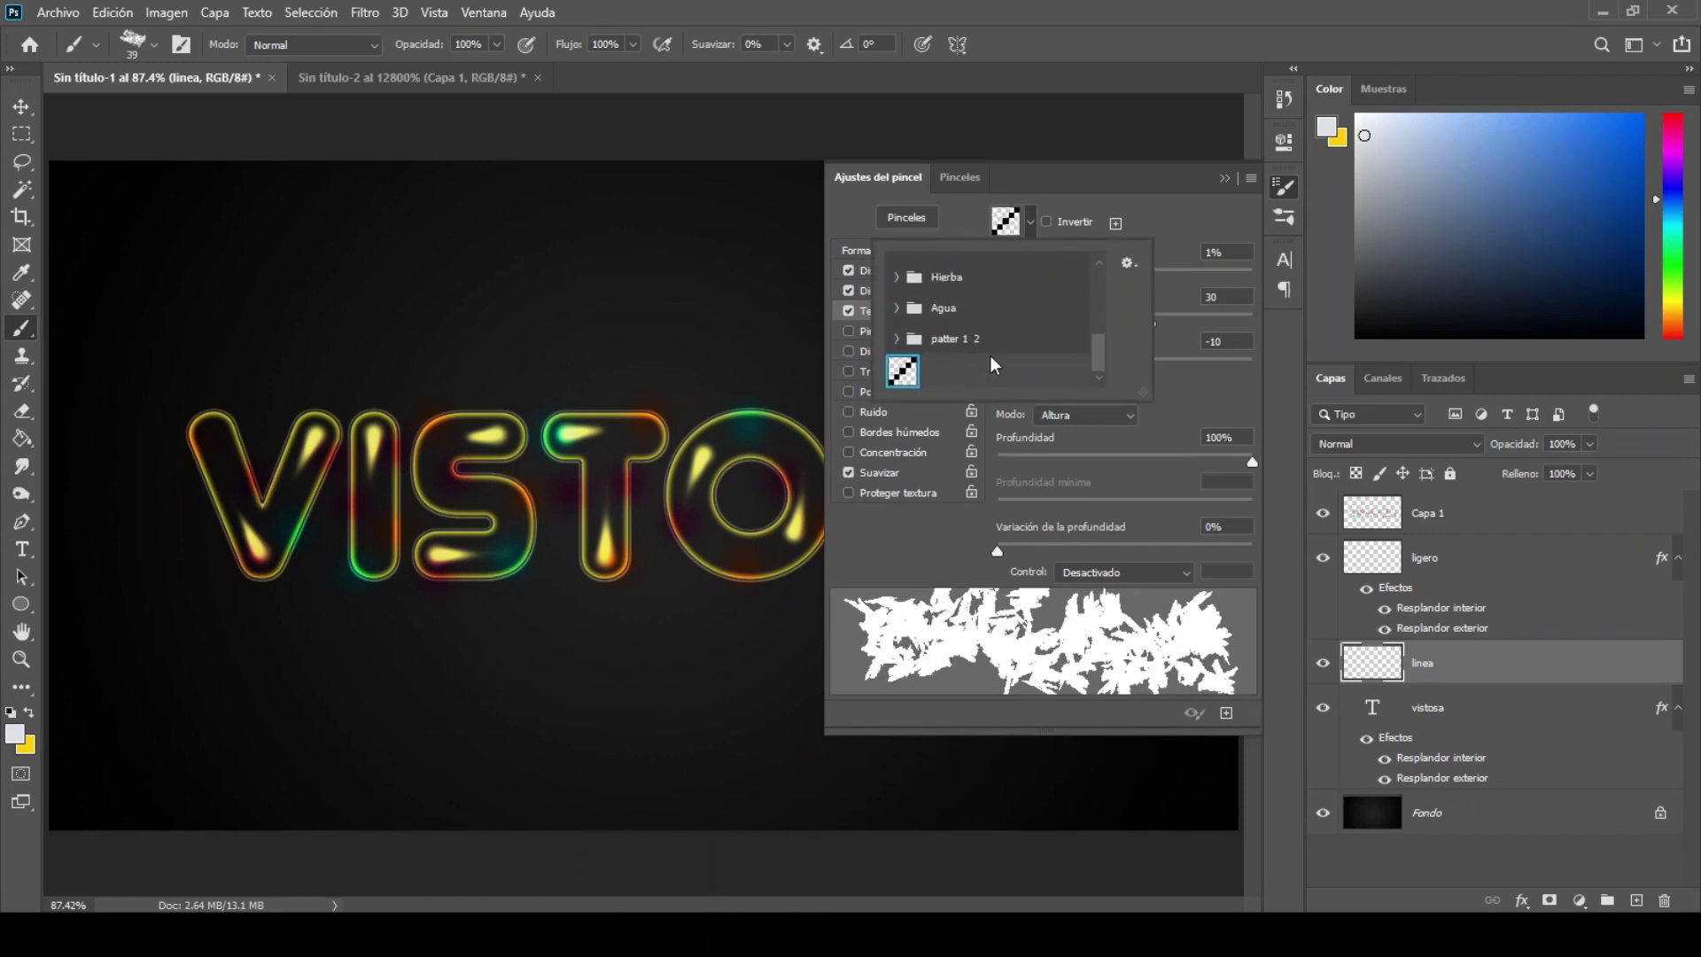
click(1029, 233)
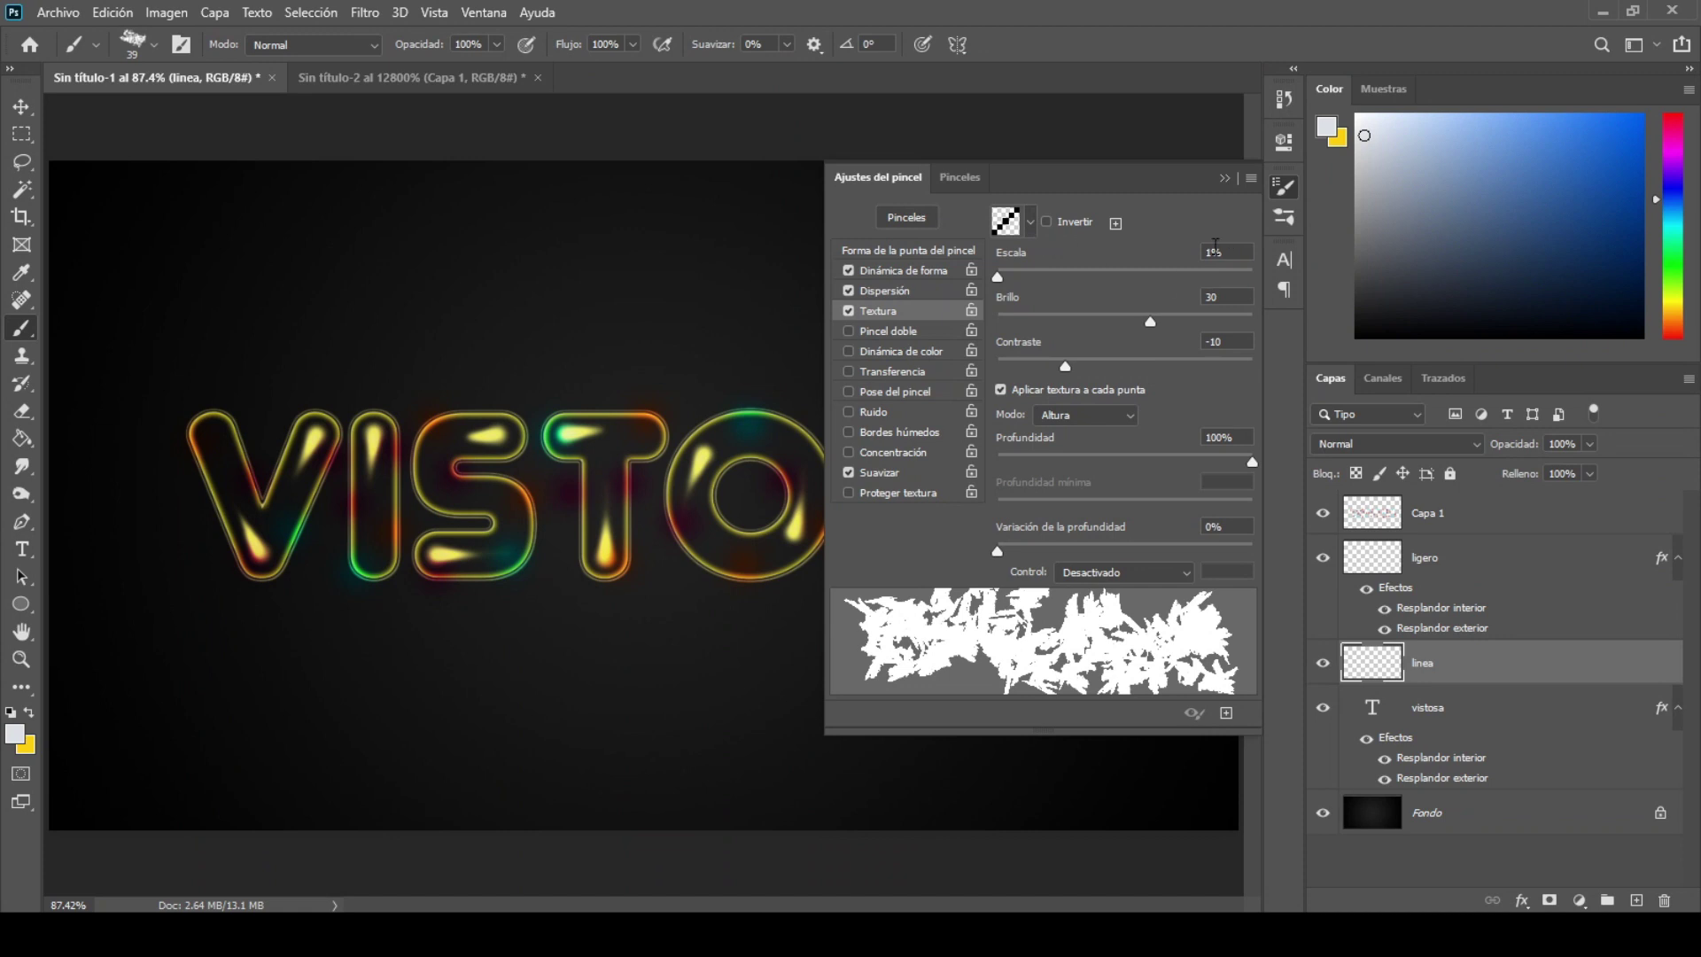
text(100)
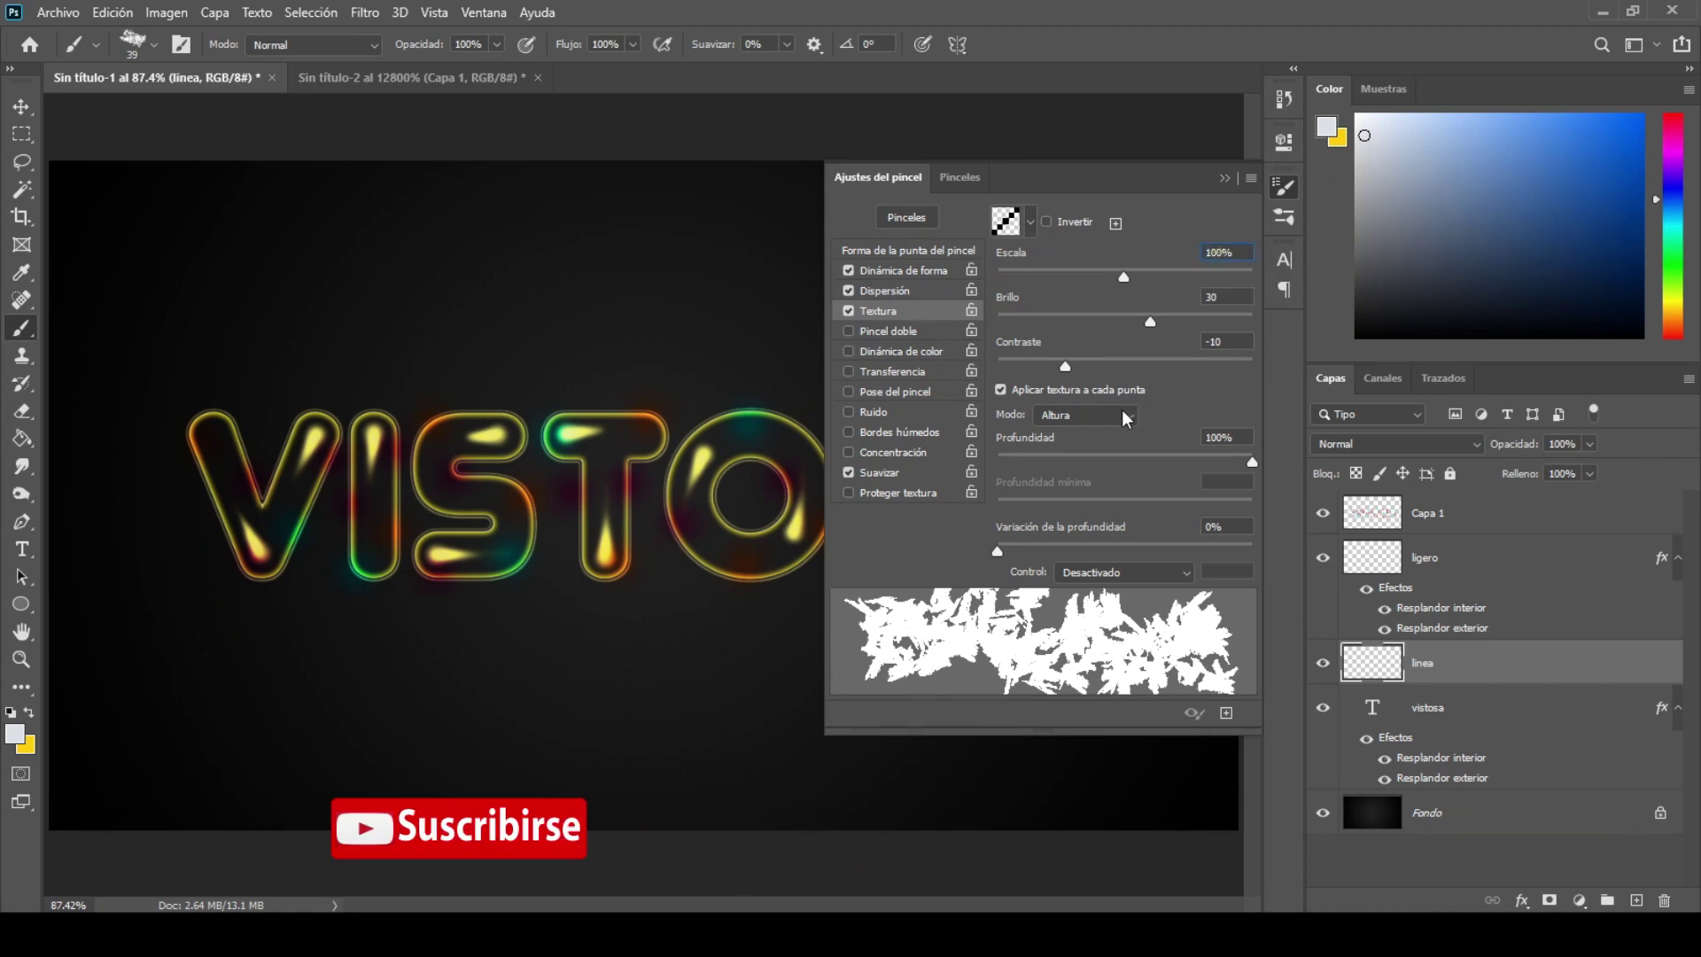
Set the texture mode to Superponer, turn off applying it to each tip, set the contrast to 4 and lower the brightness.
click(1123, 417)
click(1065, 481)
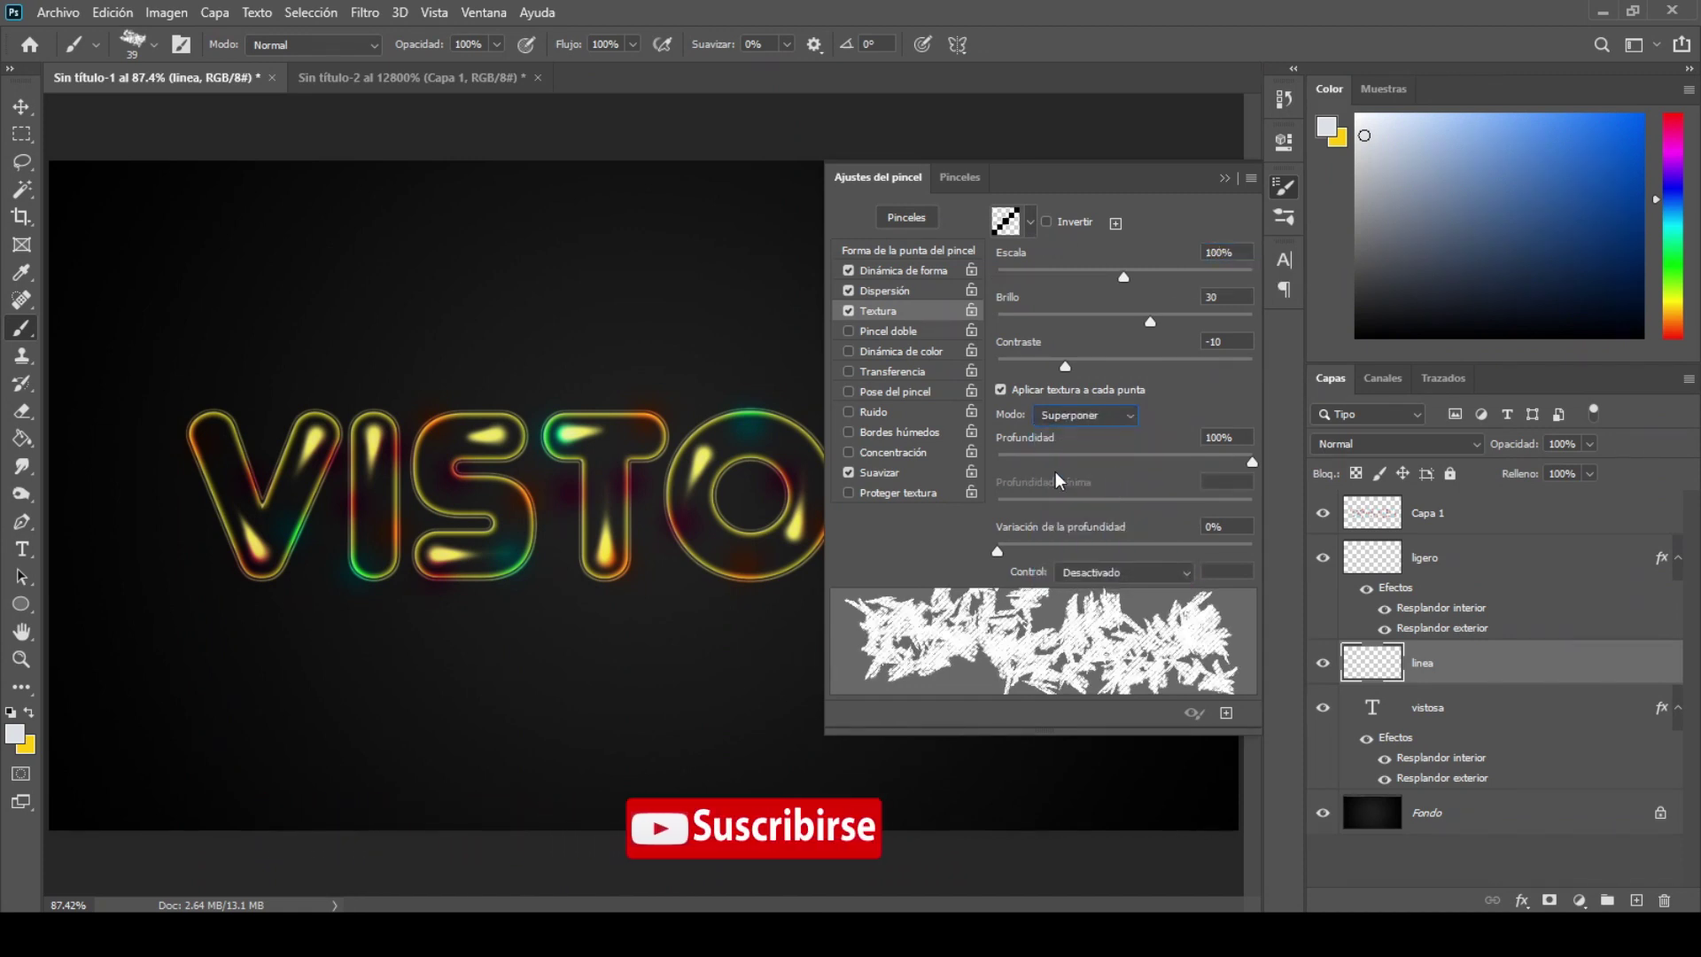
click(1103, 390)
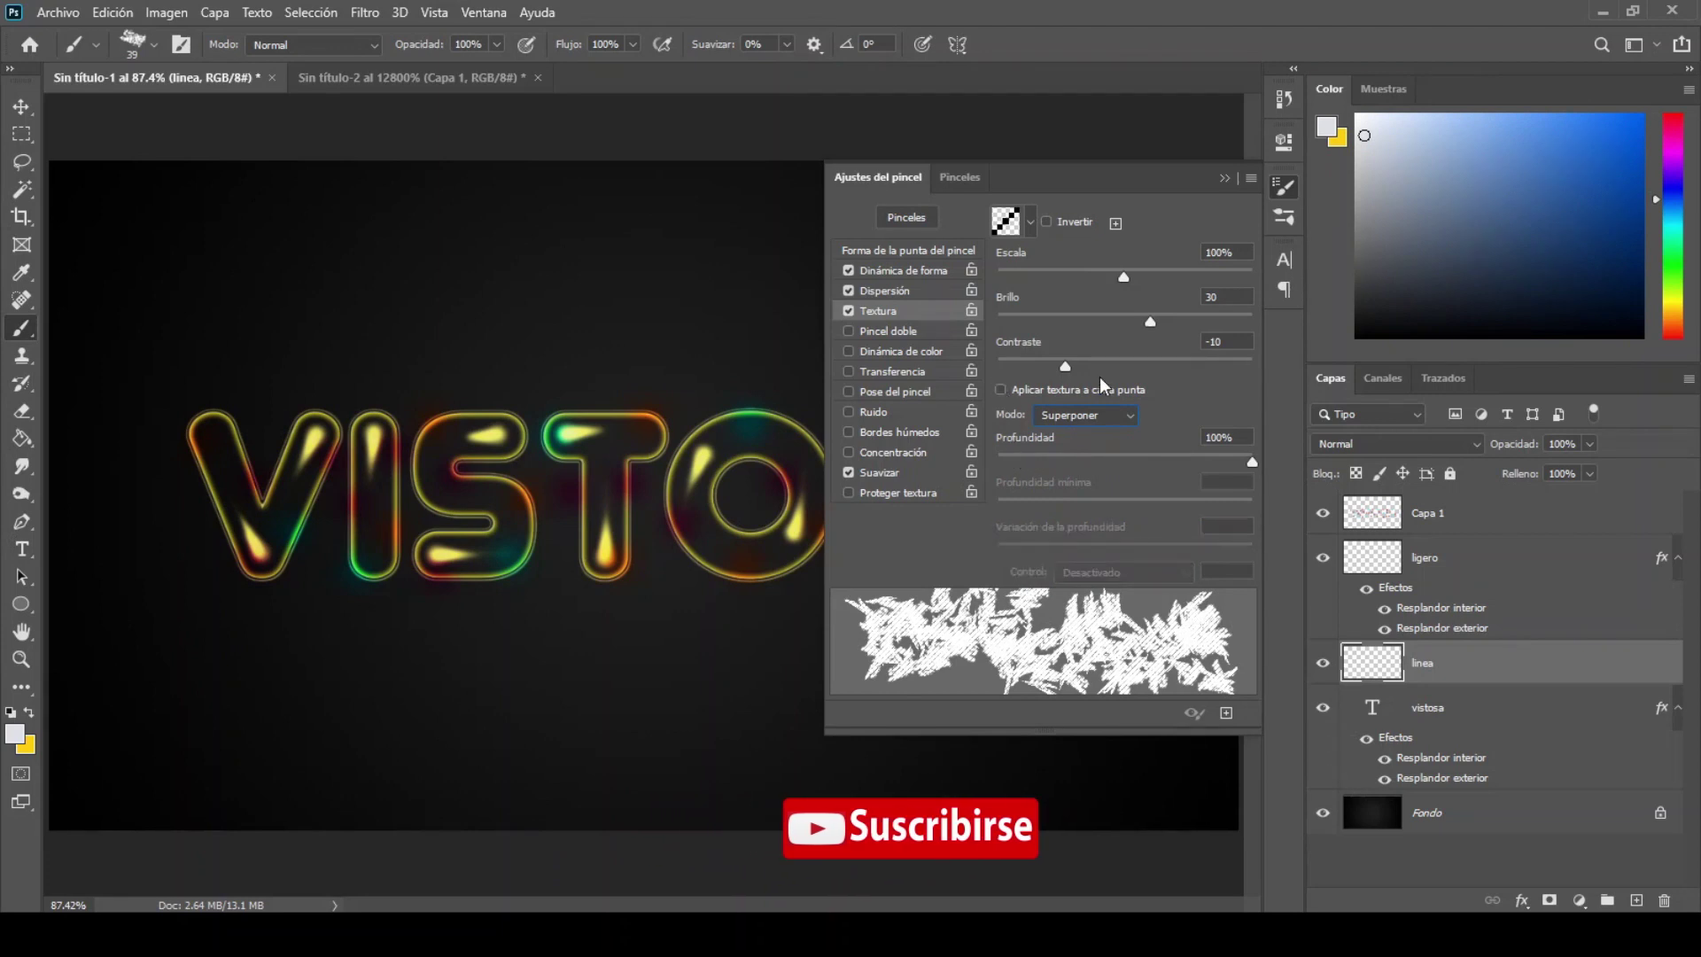
drag(1066, 370, 1092, 372)
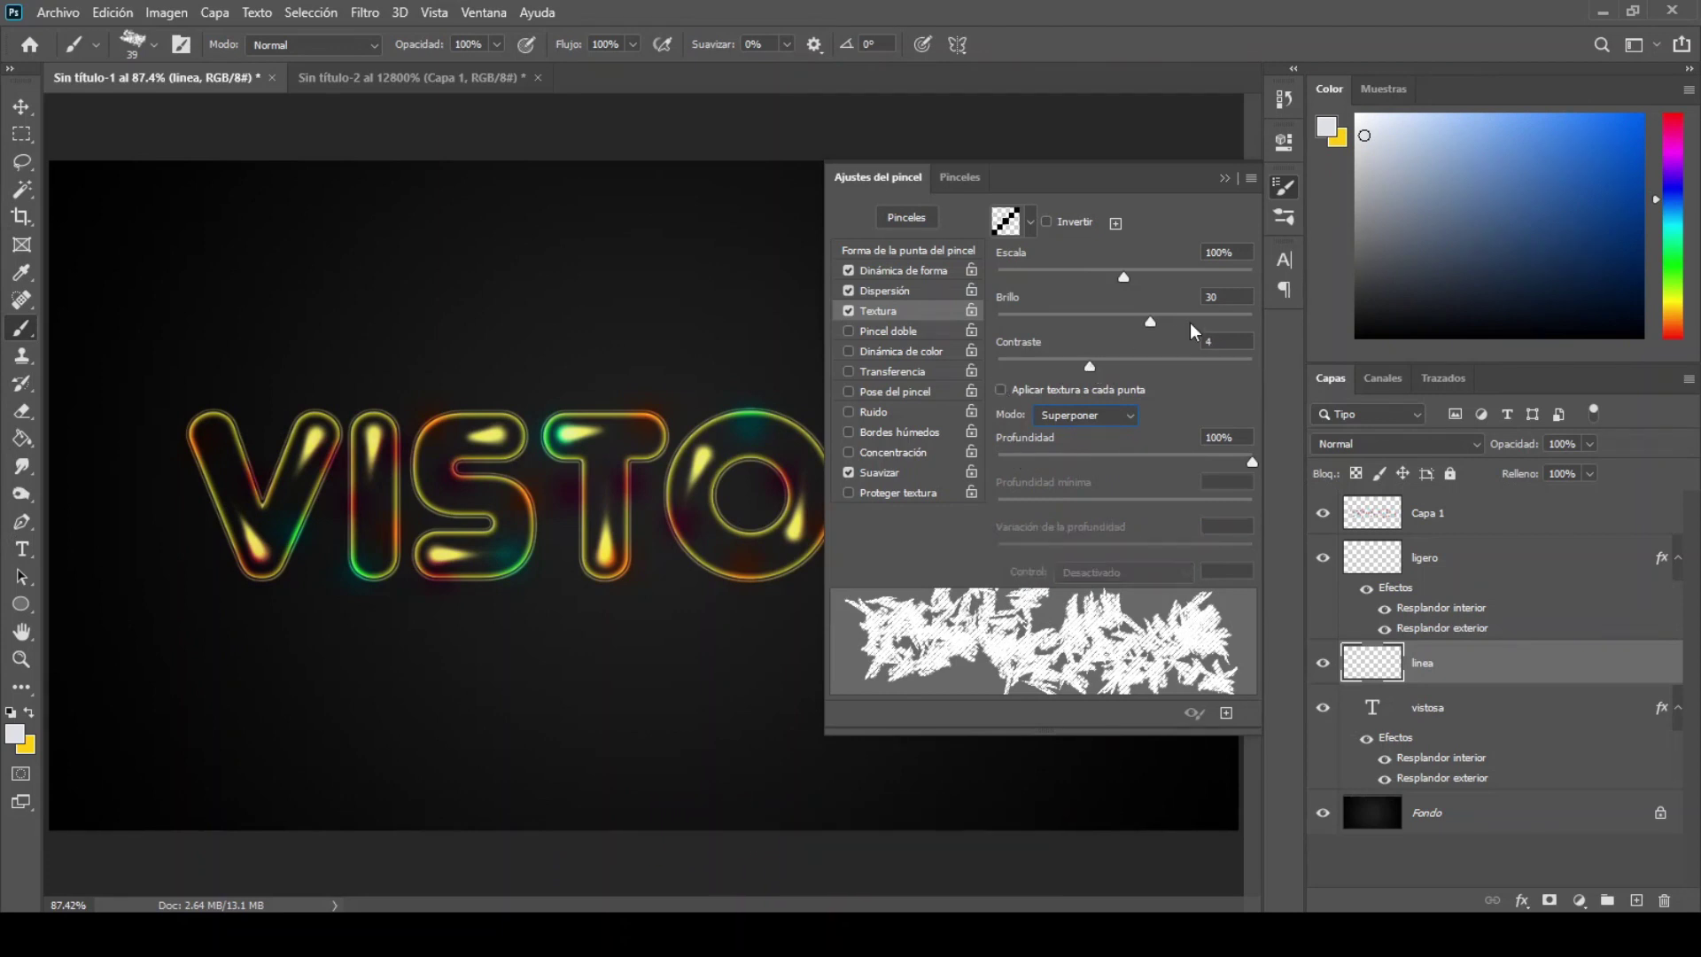
drag(1150, 321, 1126, 326)
click(1209, 340)
Enable the brush's colour dynamics with a variation of 100% and close the brush settings.
click(899, 352)
text(100)
key(Return)
click(1225, 180)
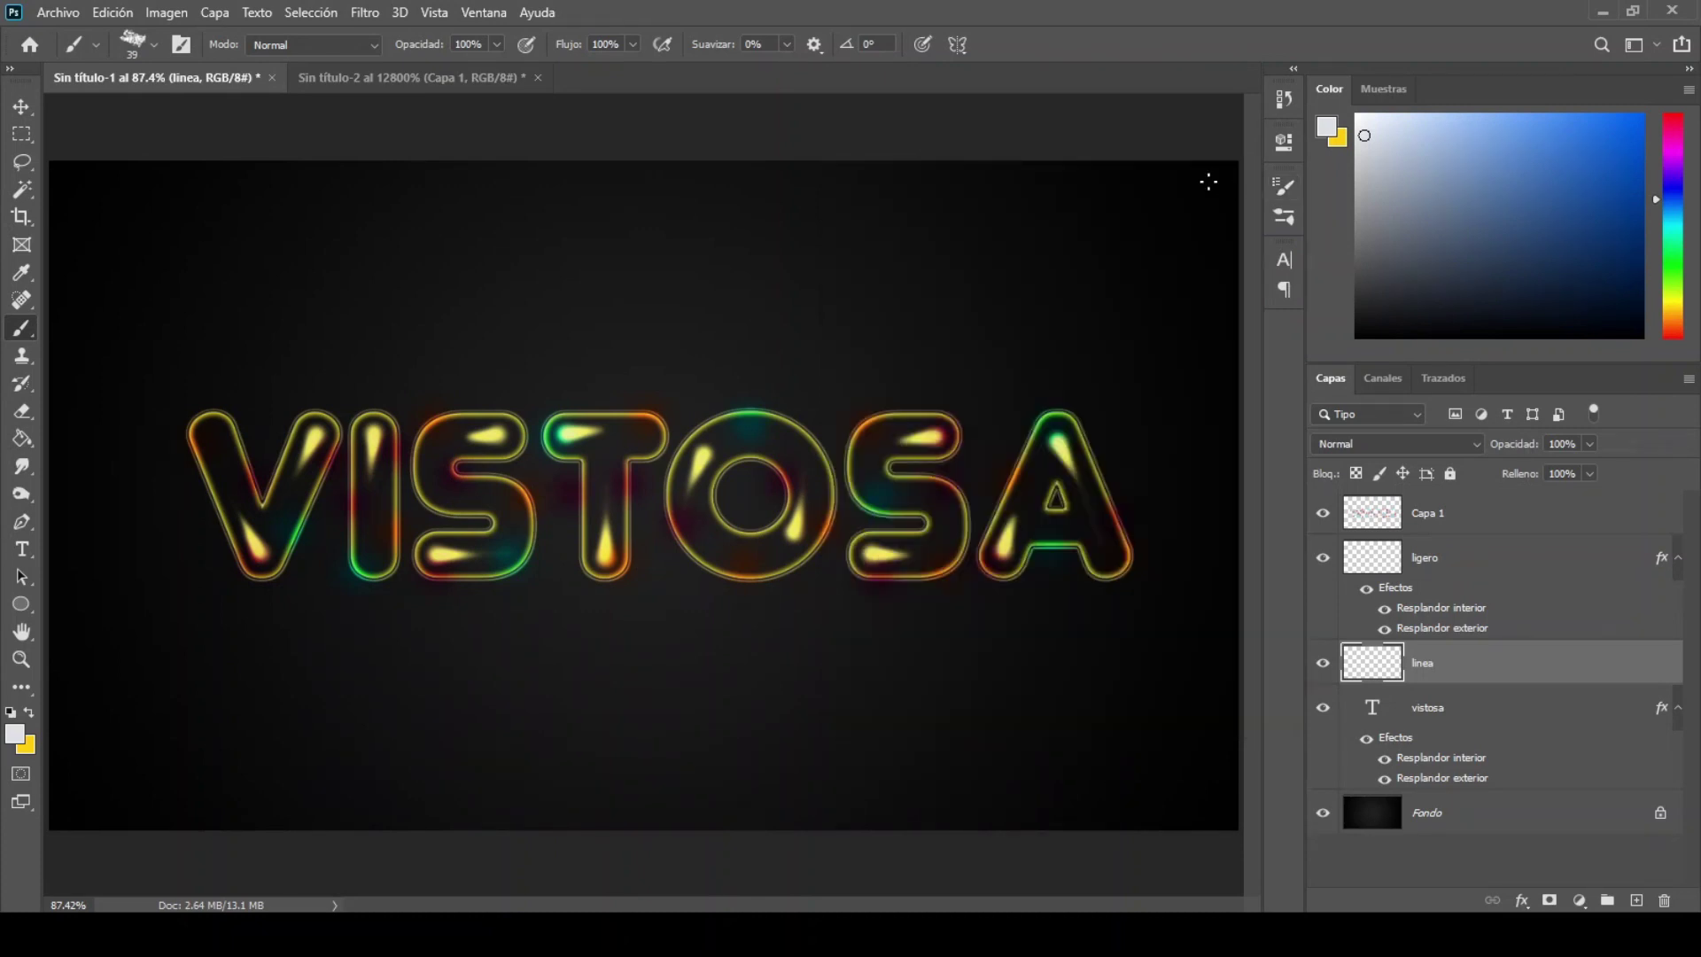
Reduce the textured brush's size to 4 px.
click(155, 44)
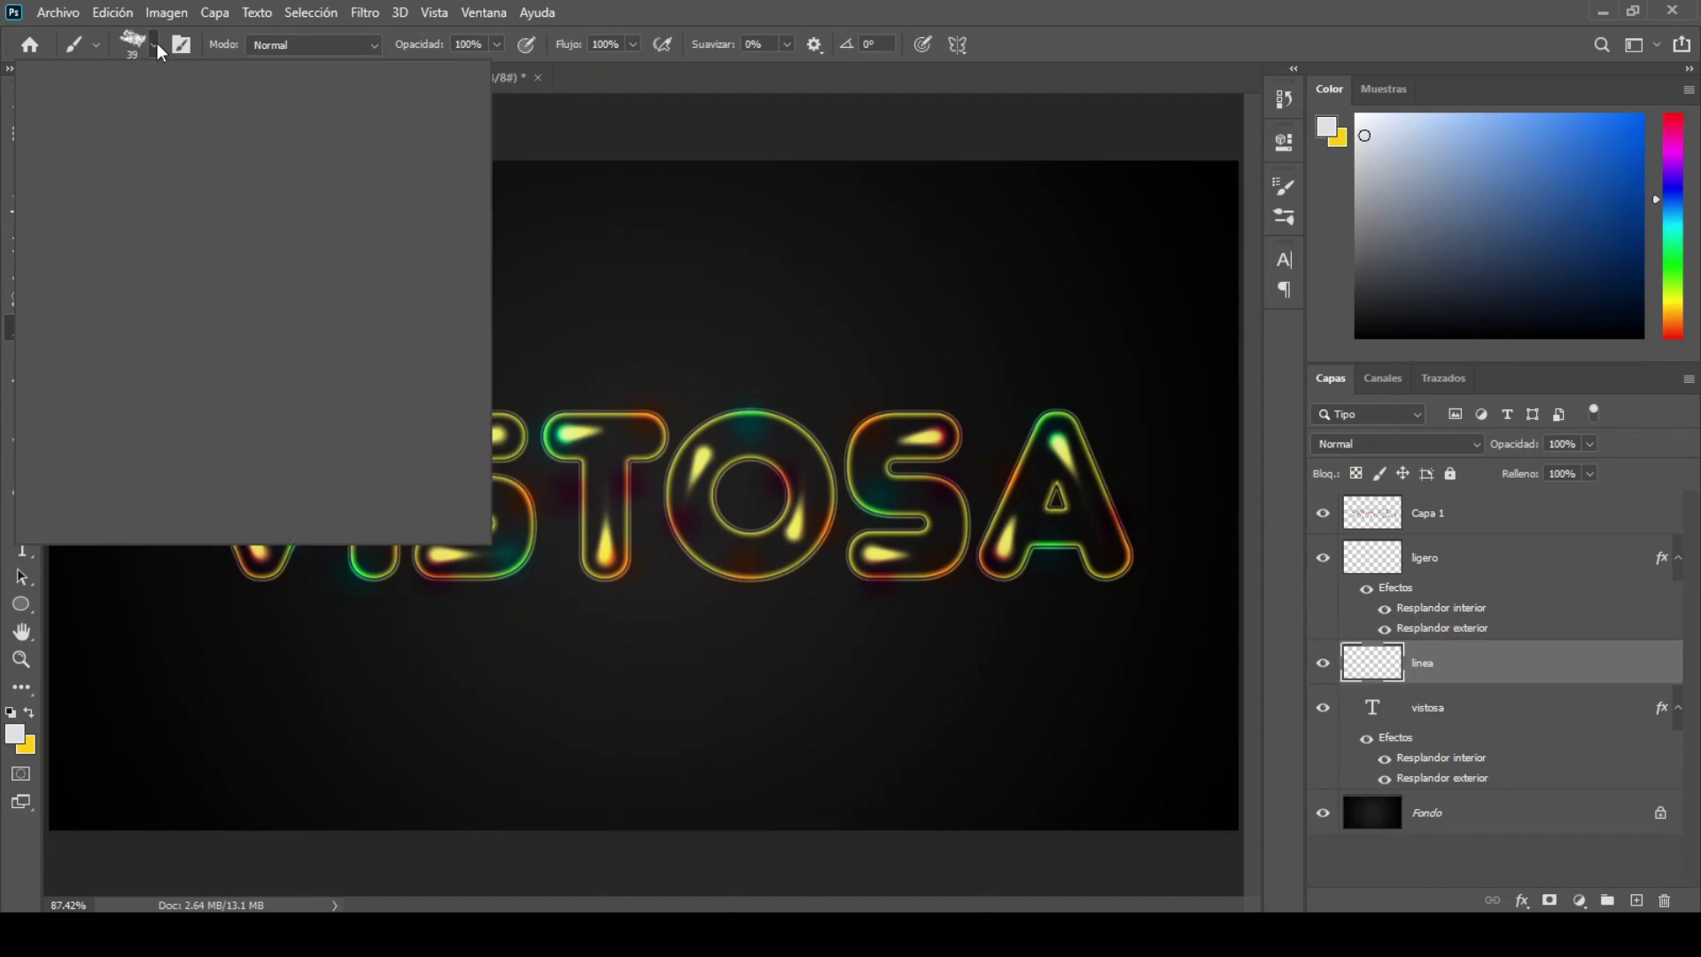
drag(144, 113, 123, 113)
click(154, 44)
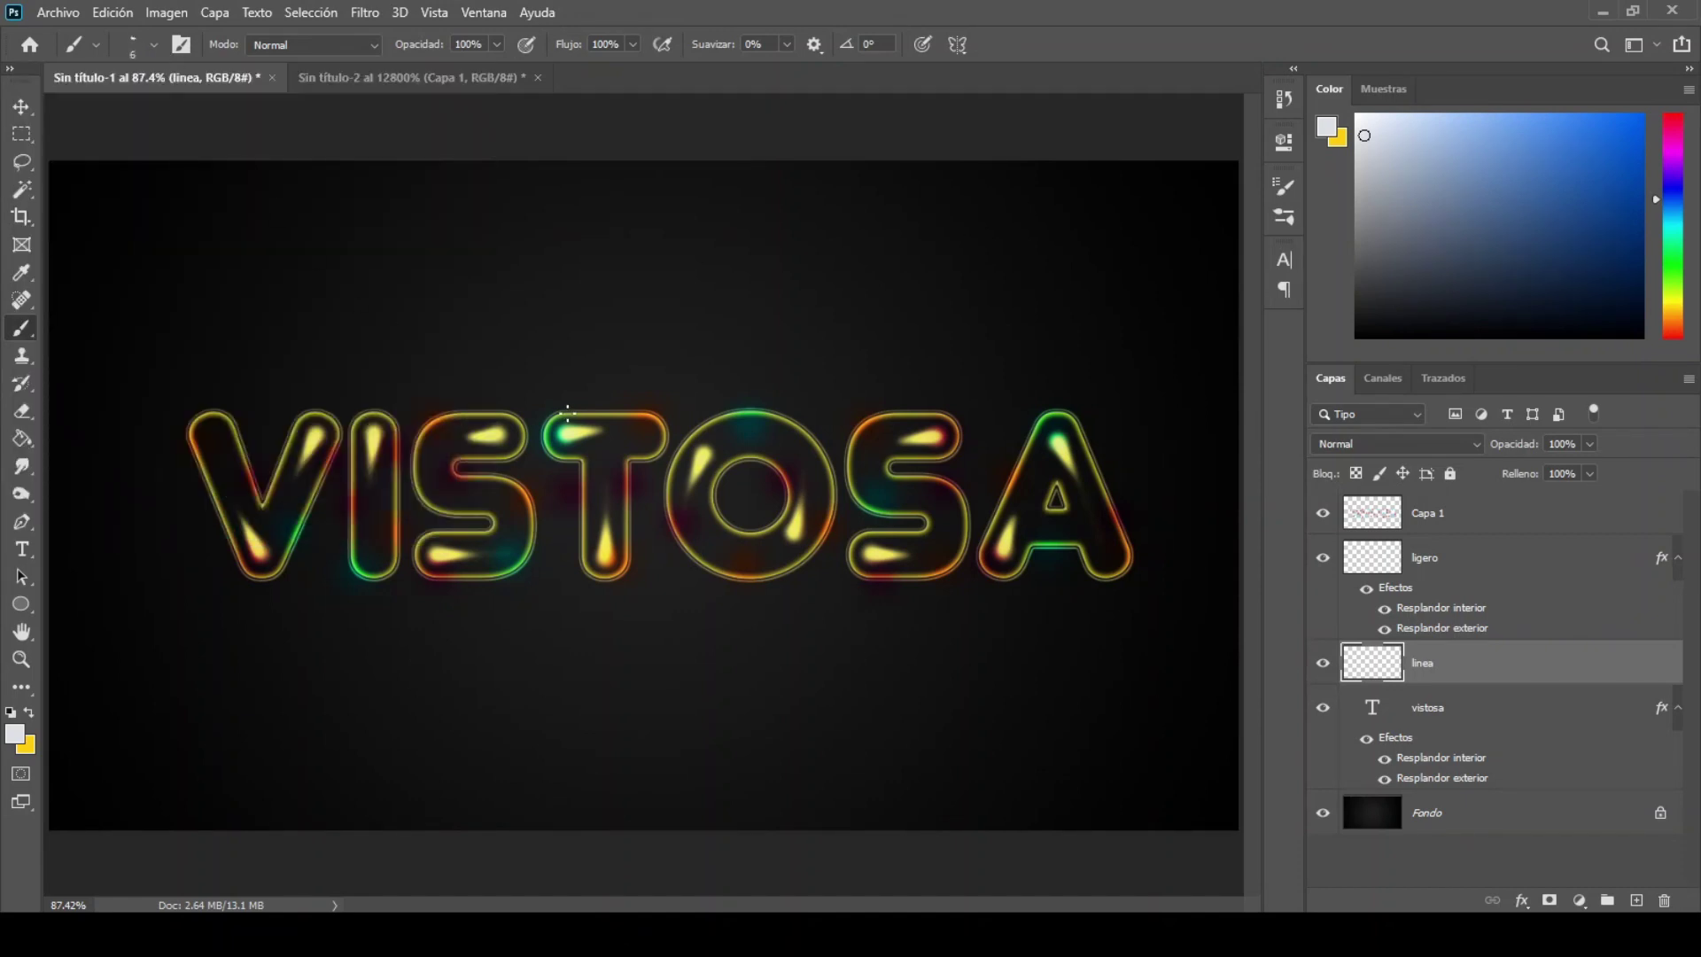
Create a work path from the outlines of the vistosa text layer.
click(1599, 708)
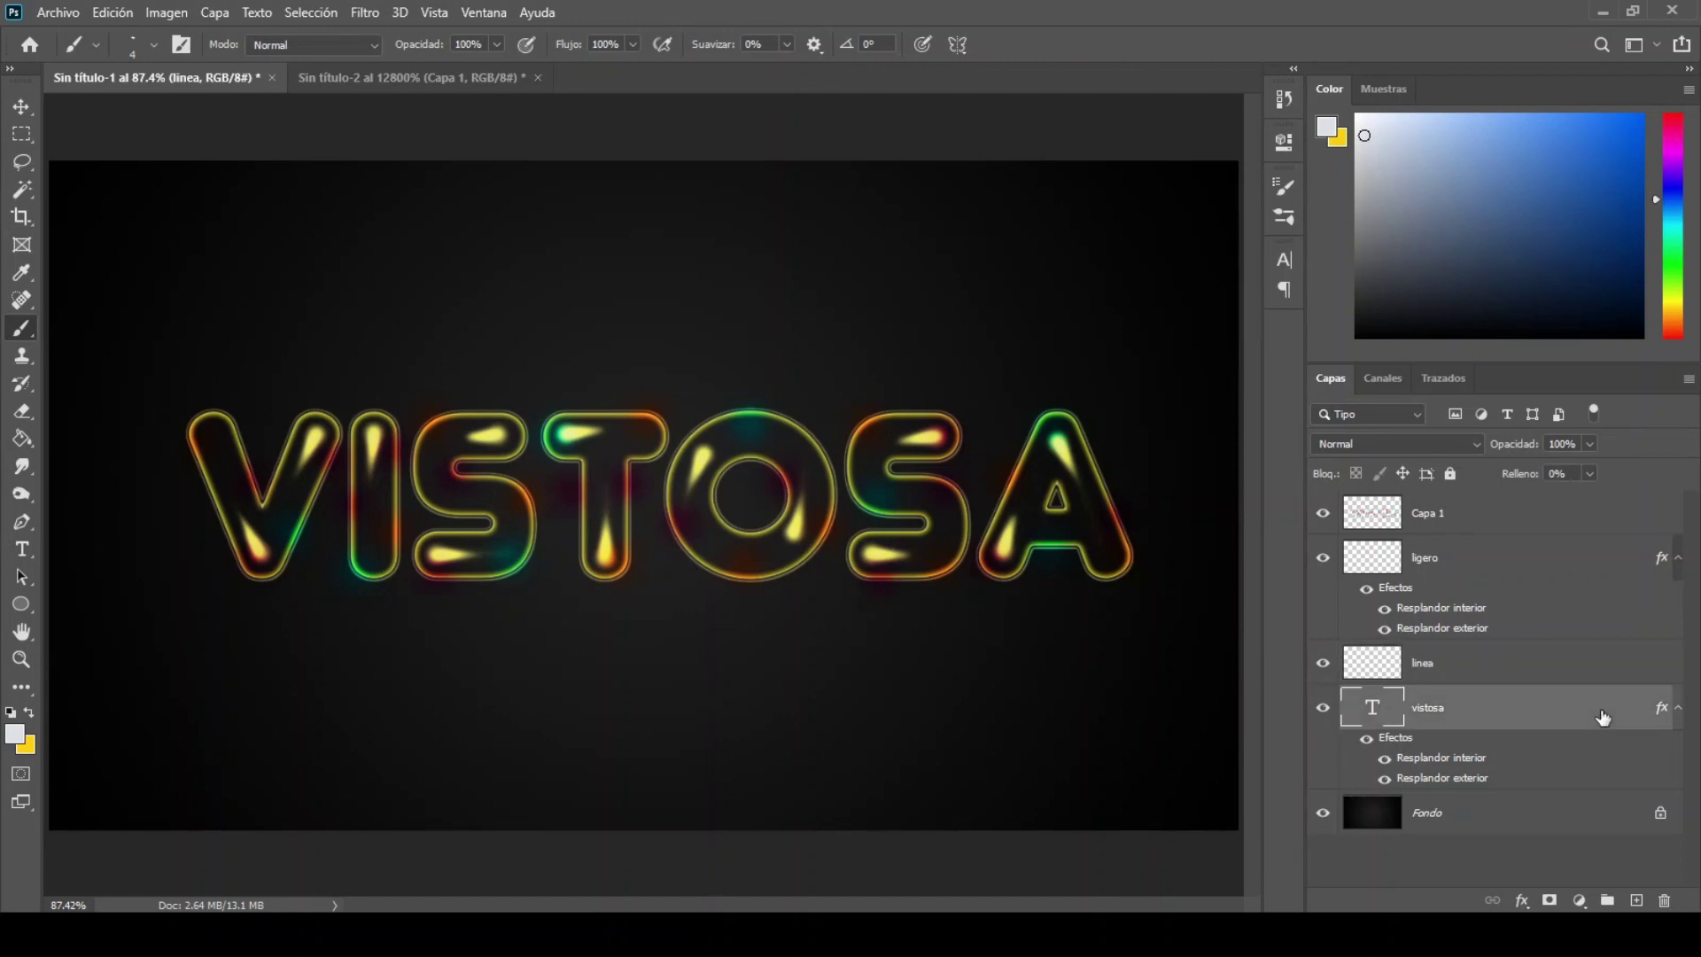
key(v)
right_click(1566, 709)
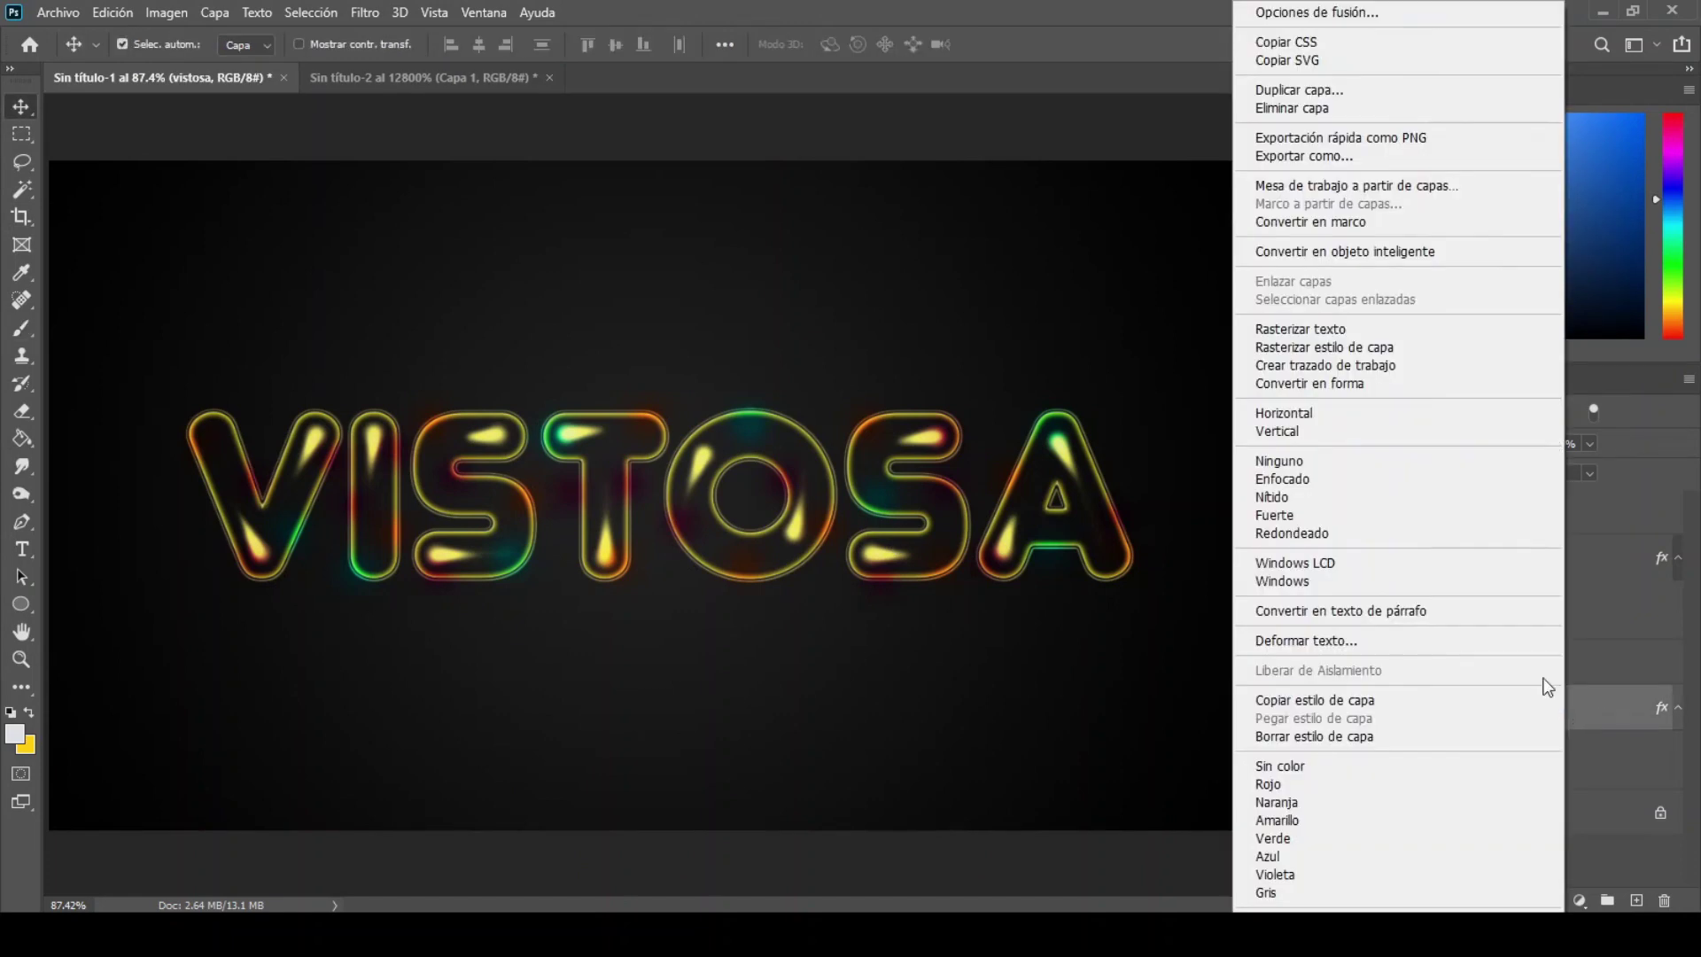
click(1500, 366)
Stroke the work path on the linea layer using the Pincel tool with Simular presión enabled.
click(1510, 666)
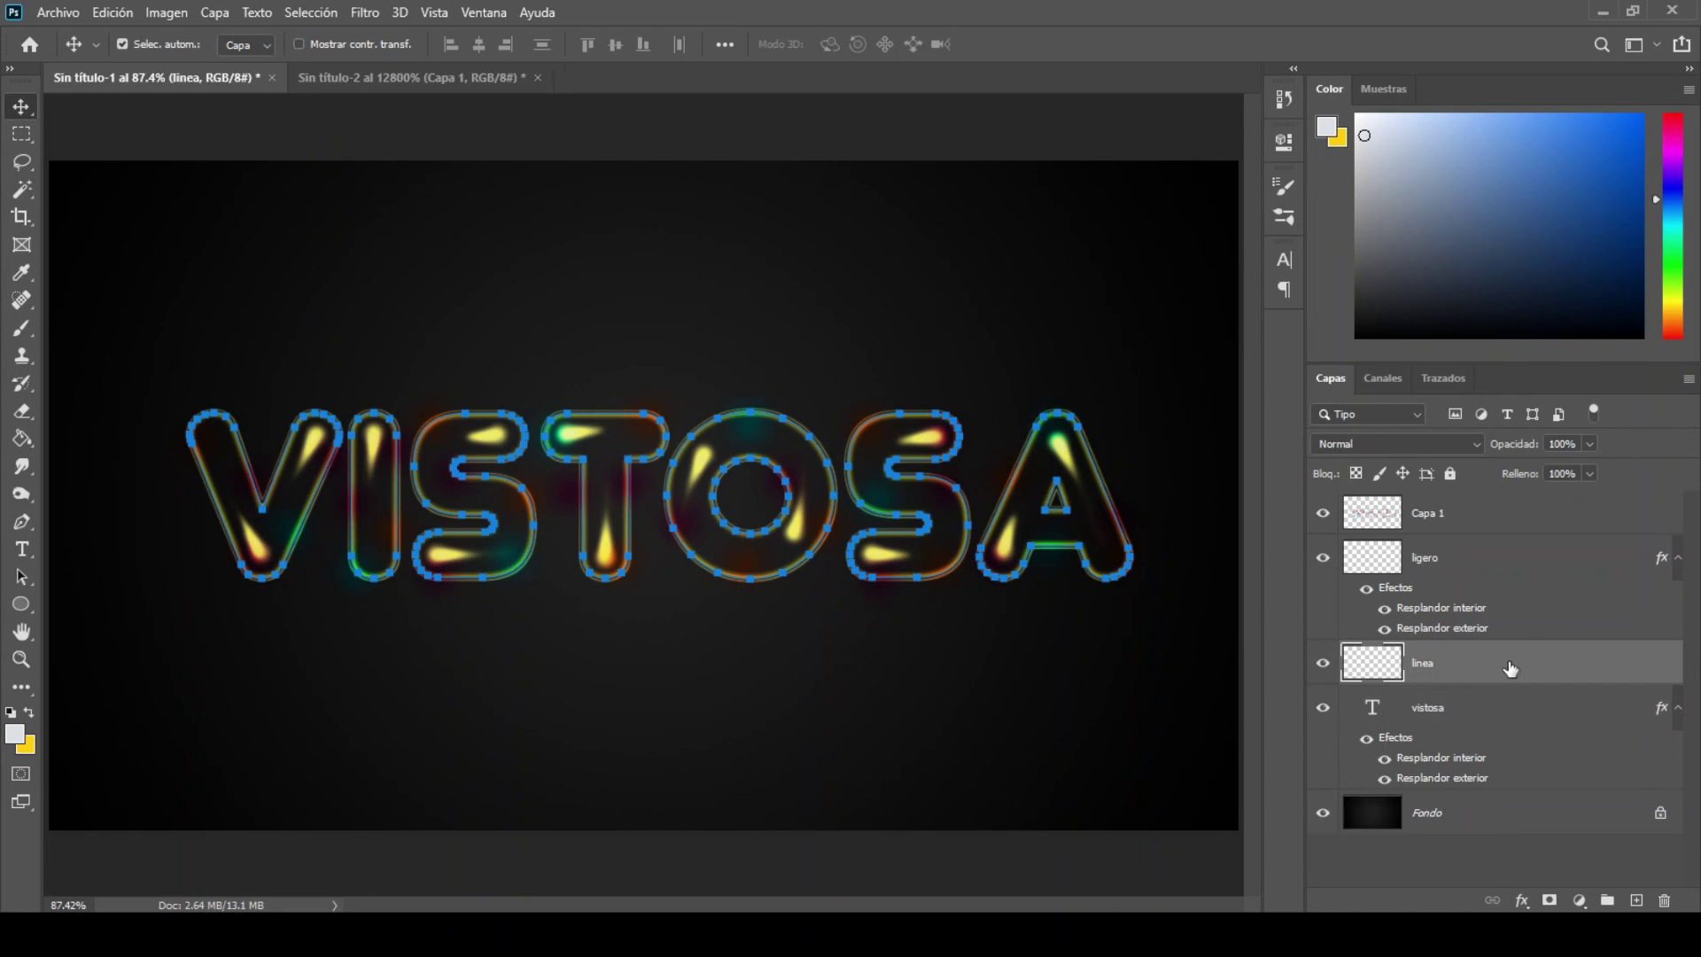
click(22, 521)
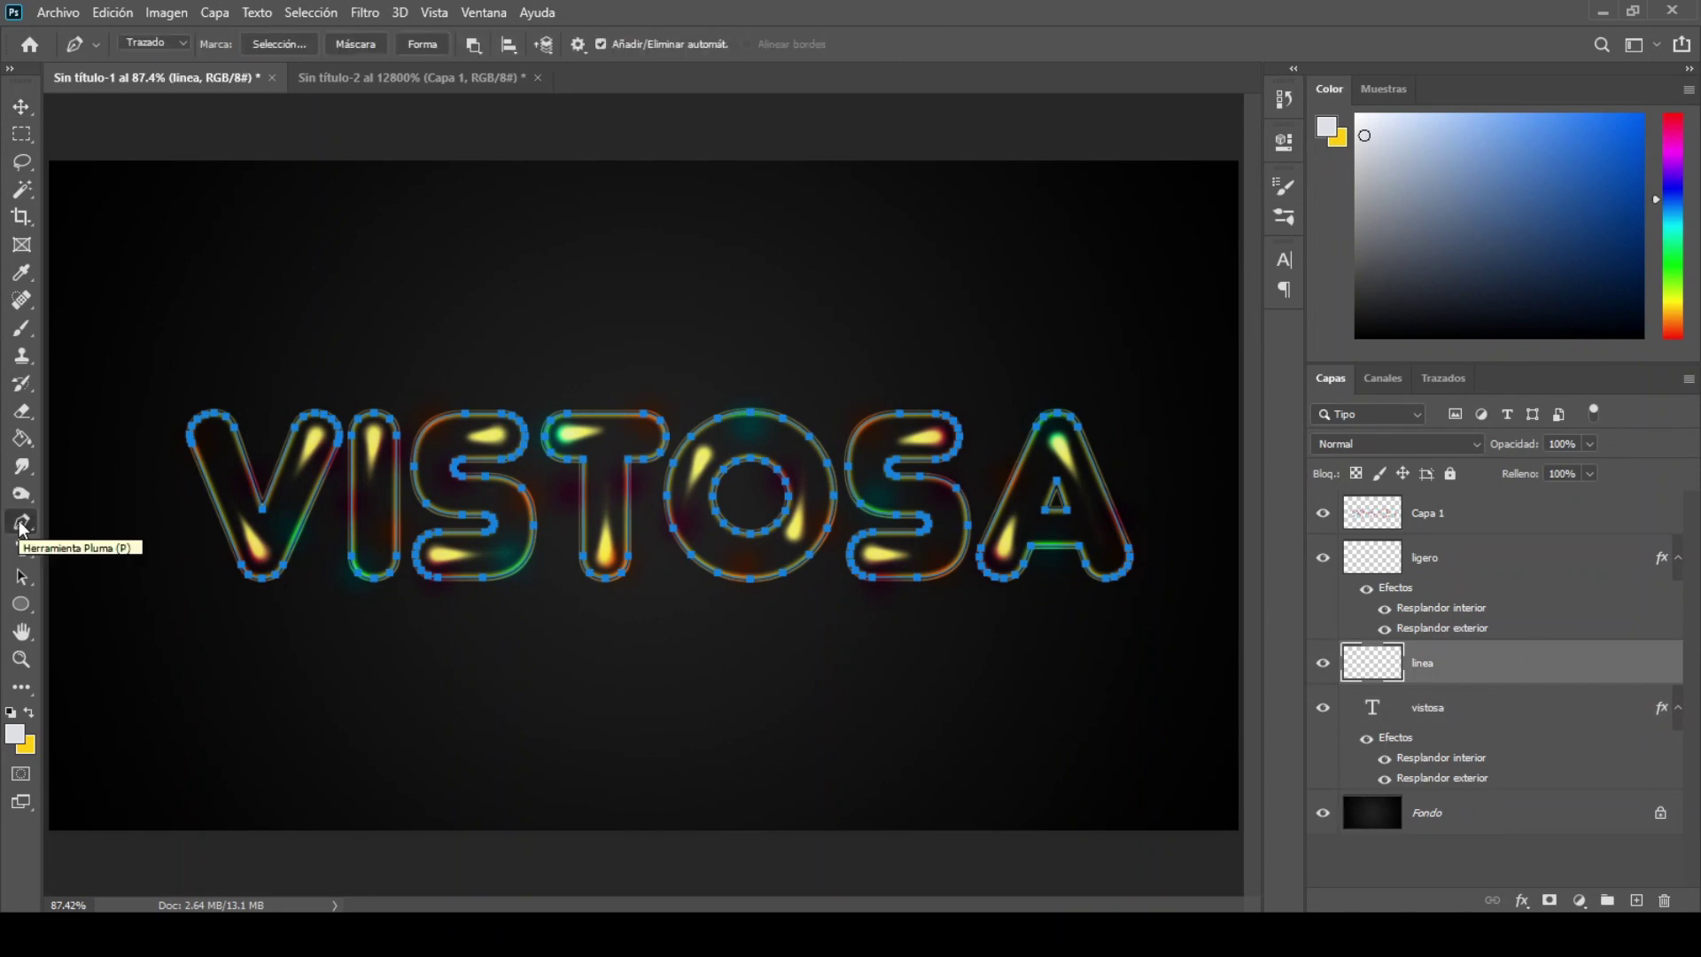
right_click(460, 500)
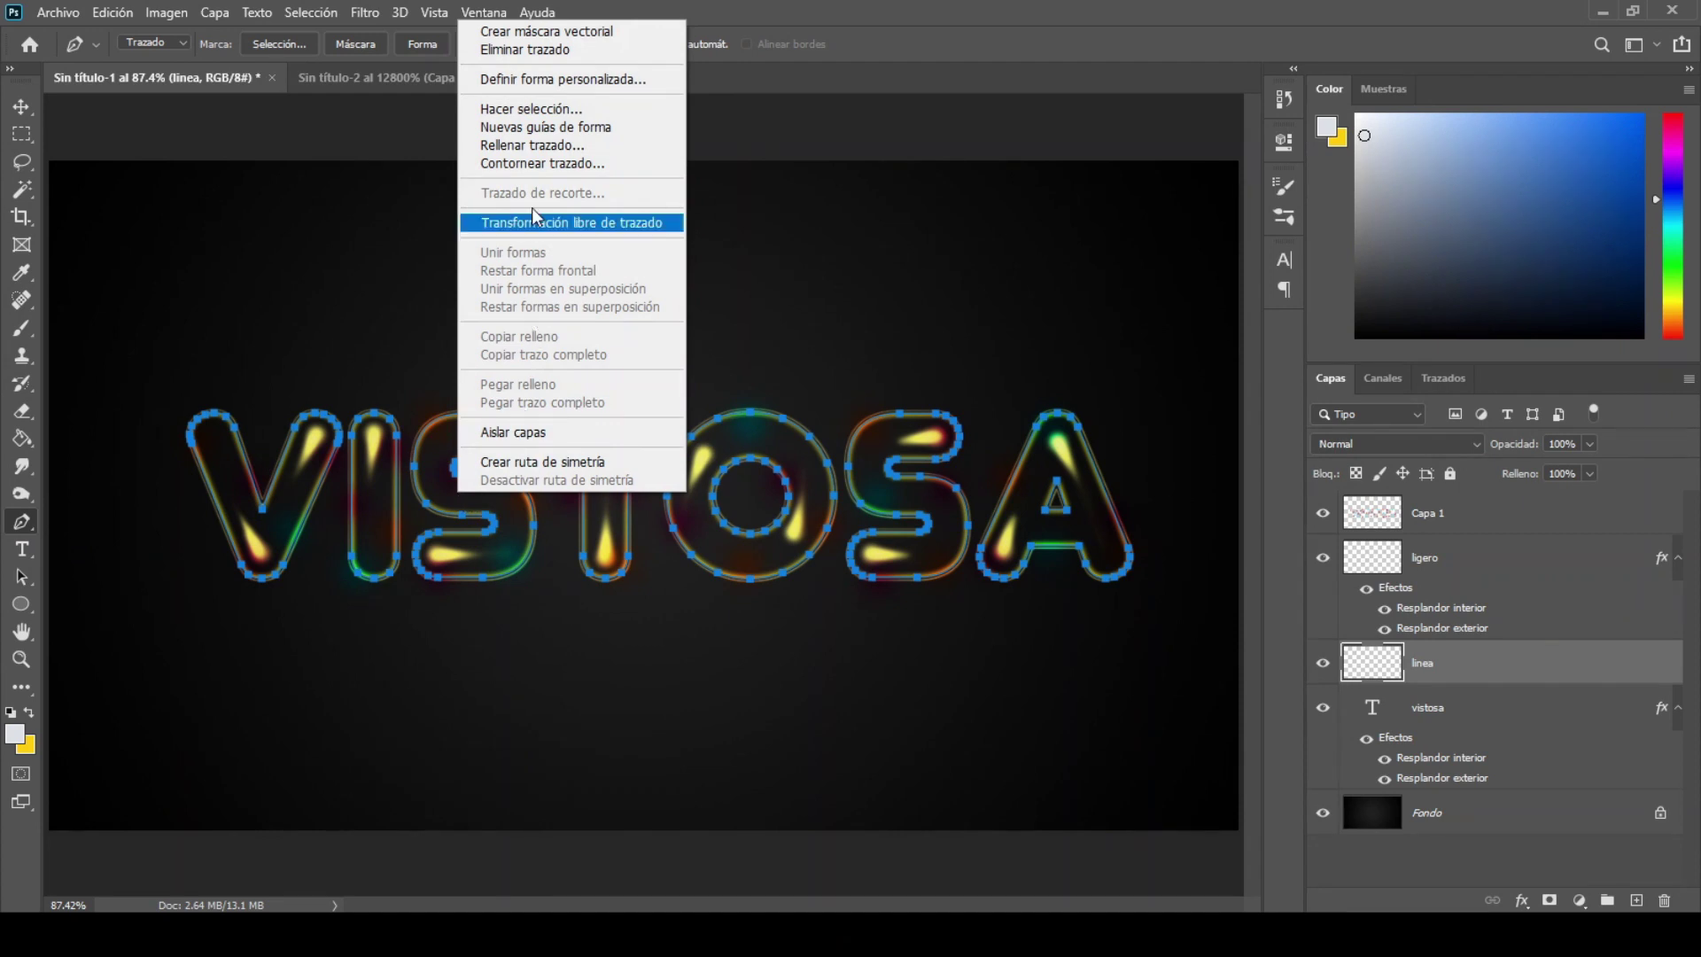
click(536, 164)
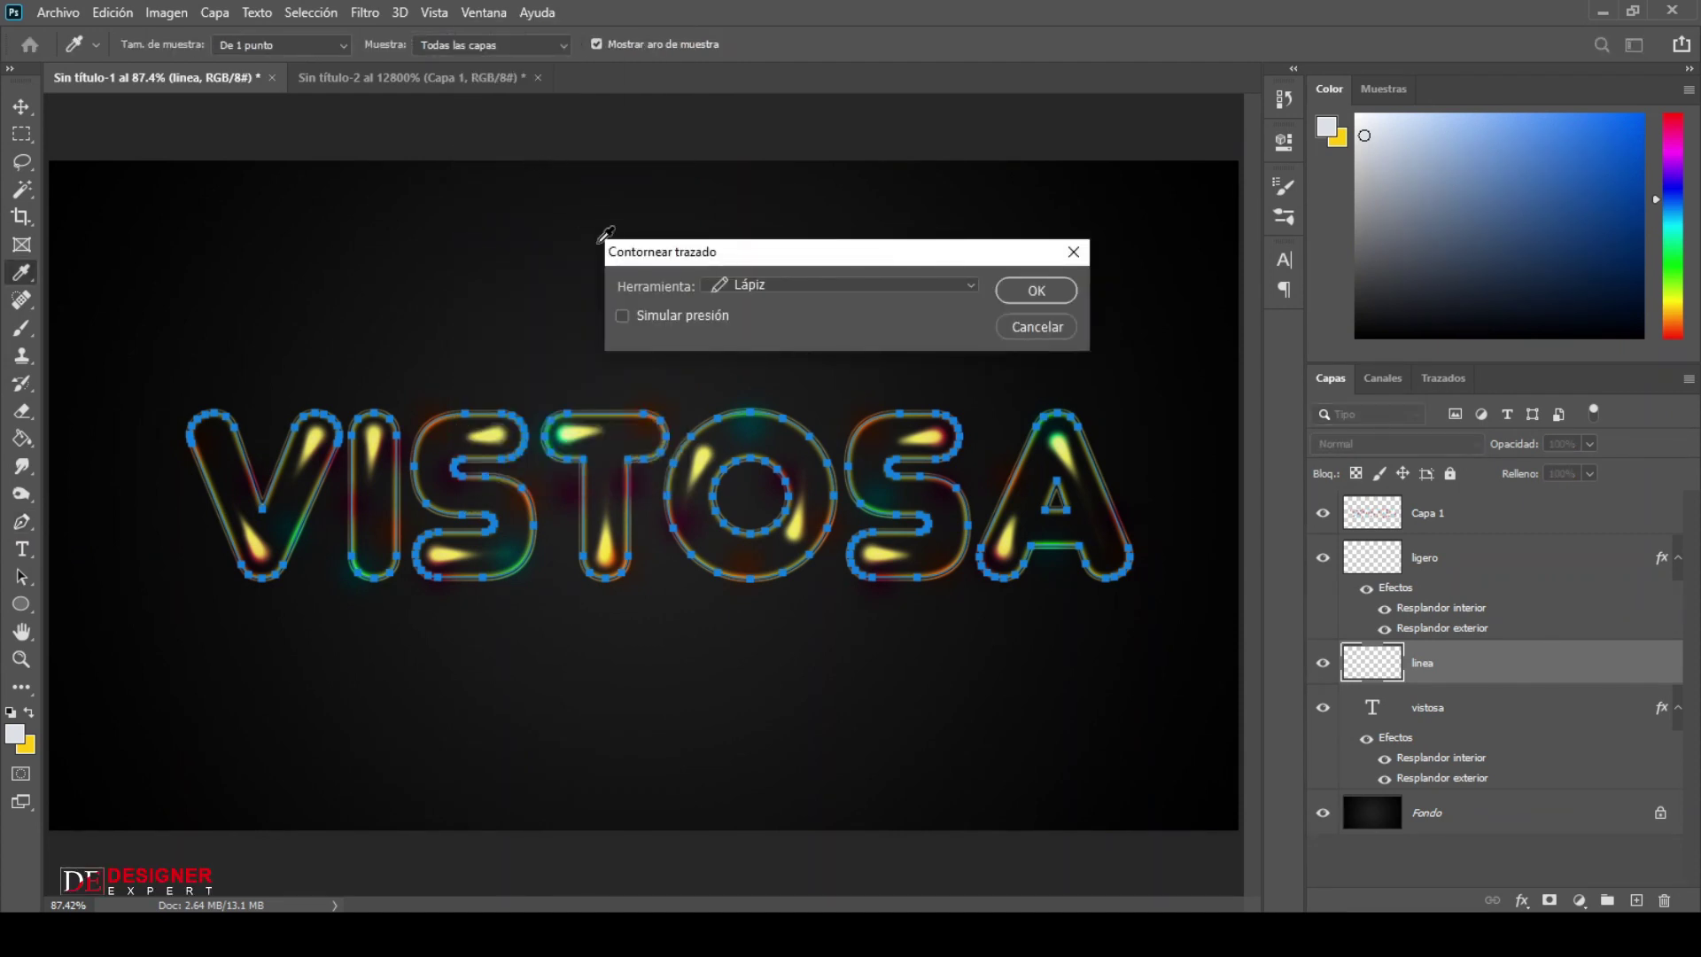
click(930, 287)
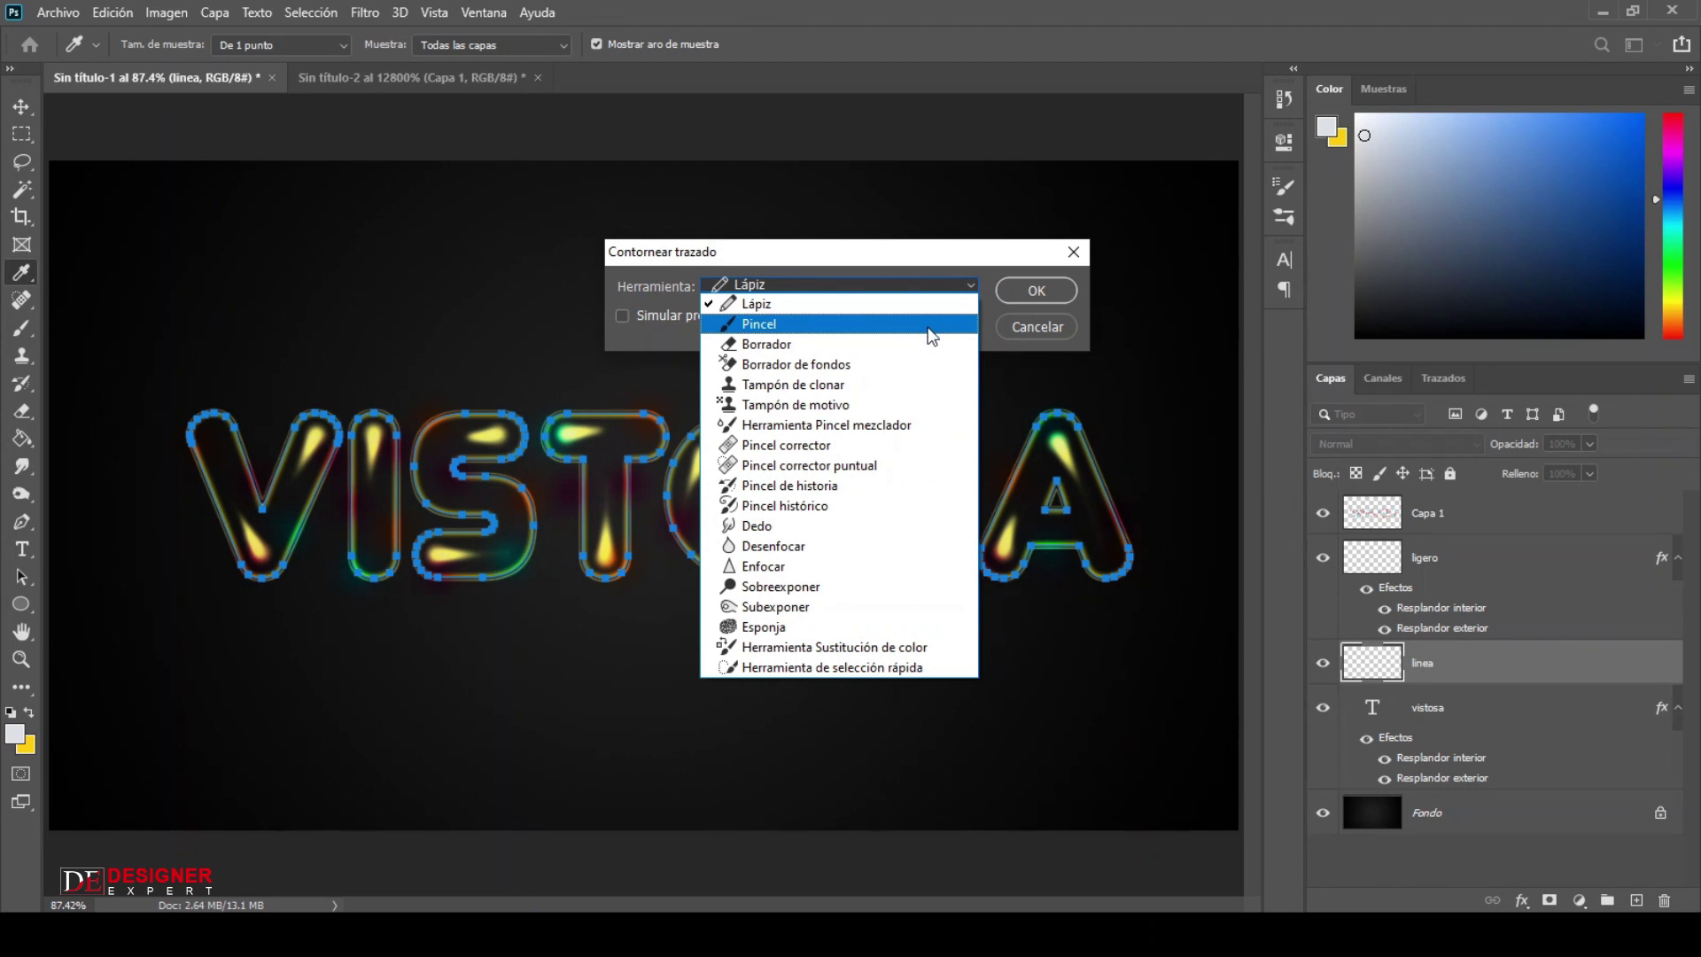
click(932, 322)
click(622, 317)
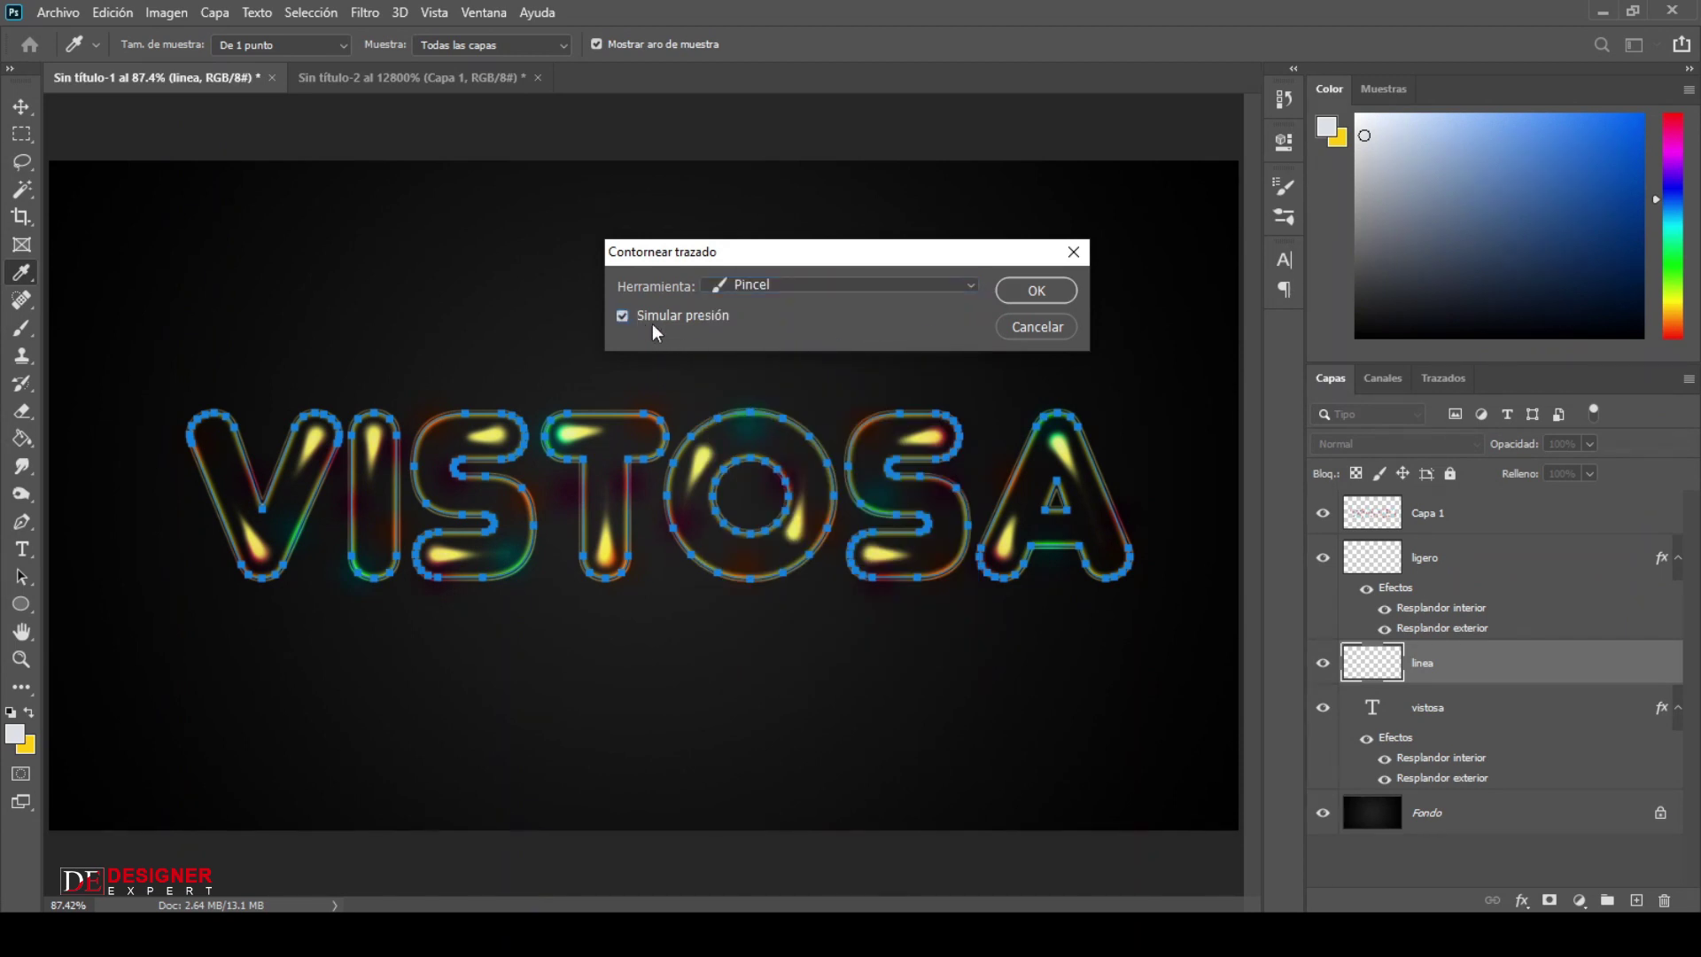
click(1020, 289)
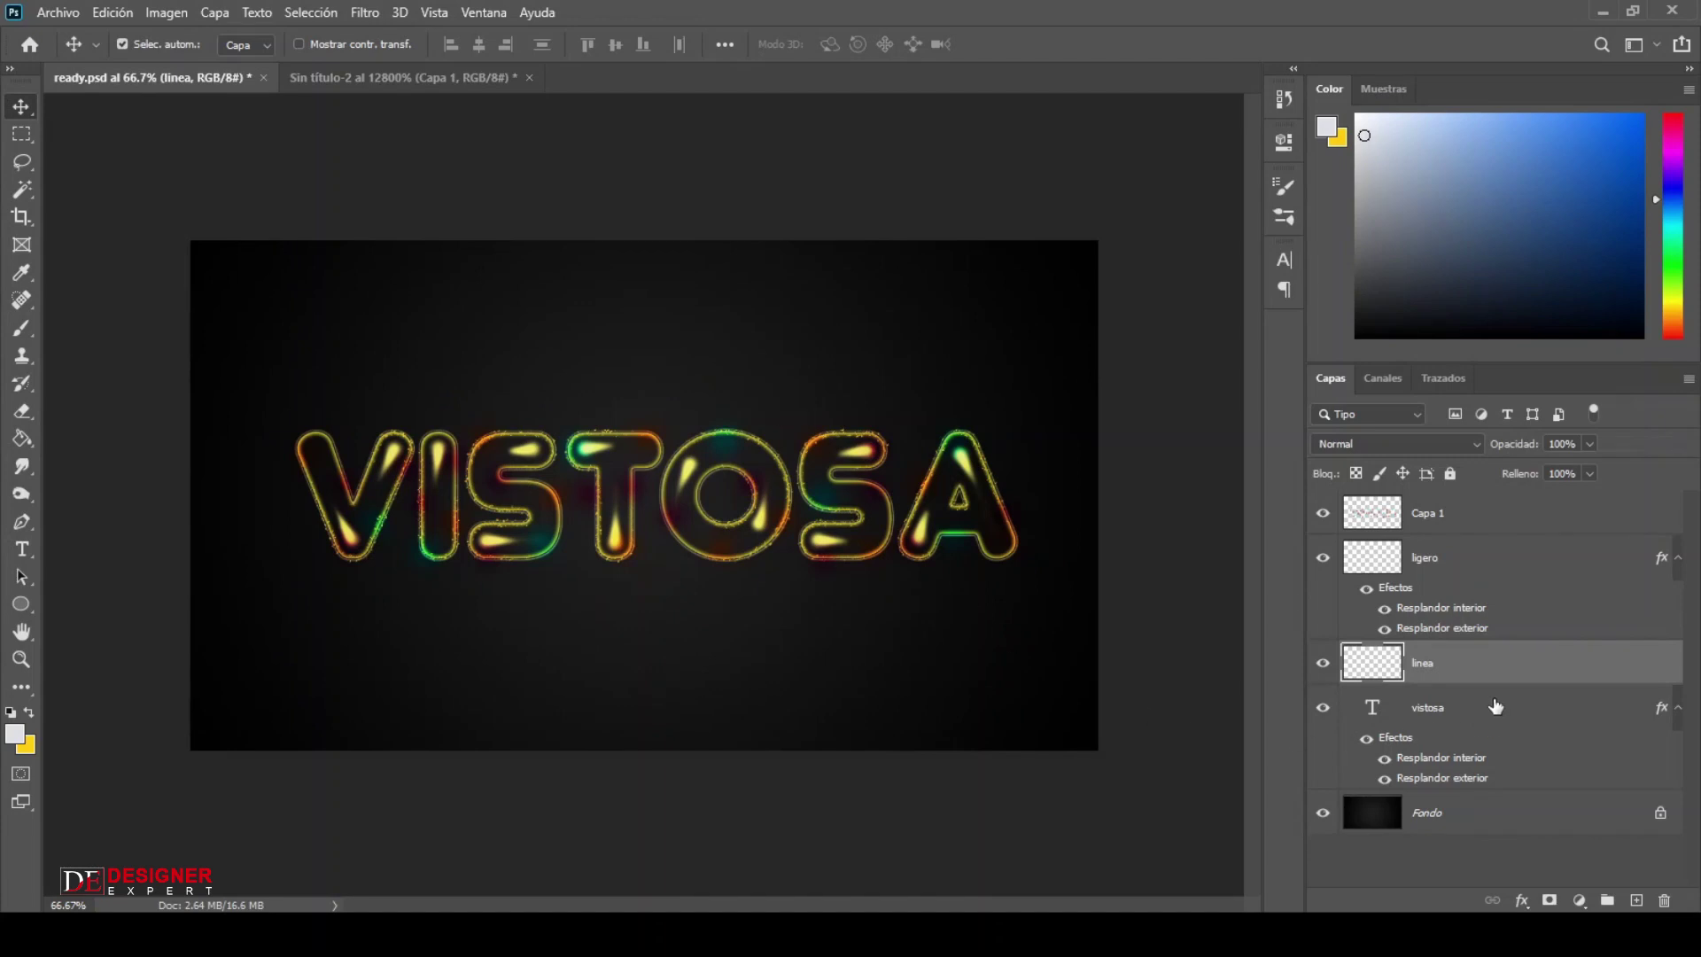
Duplicate the vistosa text layer as "vistosa copia".
click(1495, 707)
right_click(1495, 707)
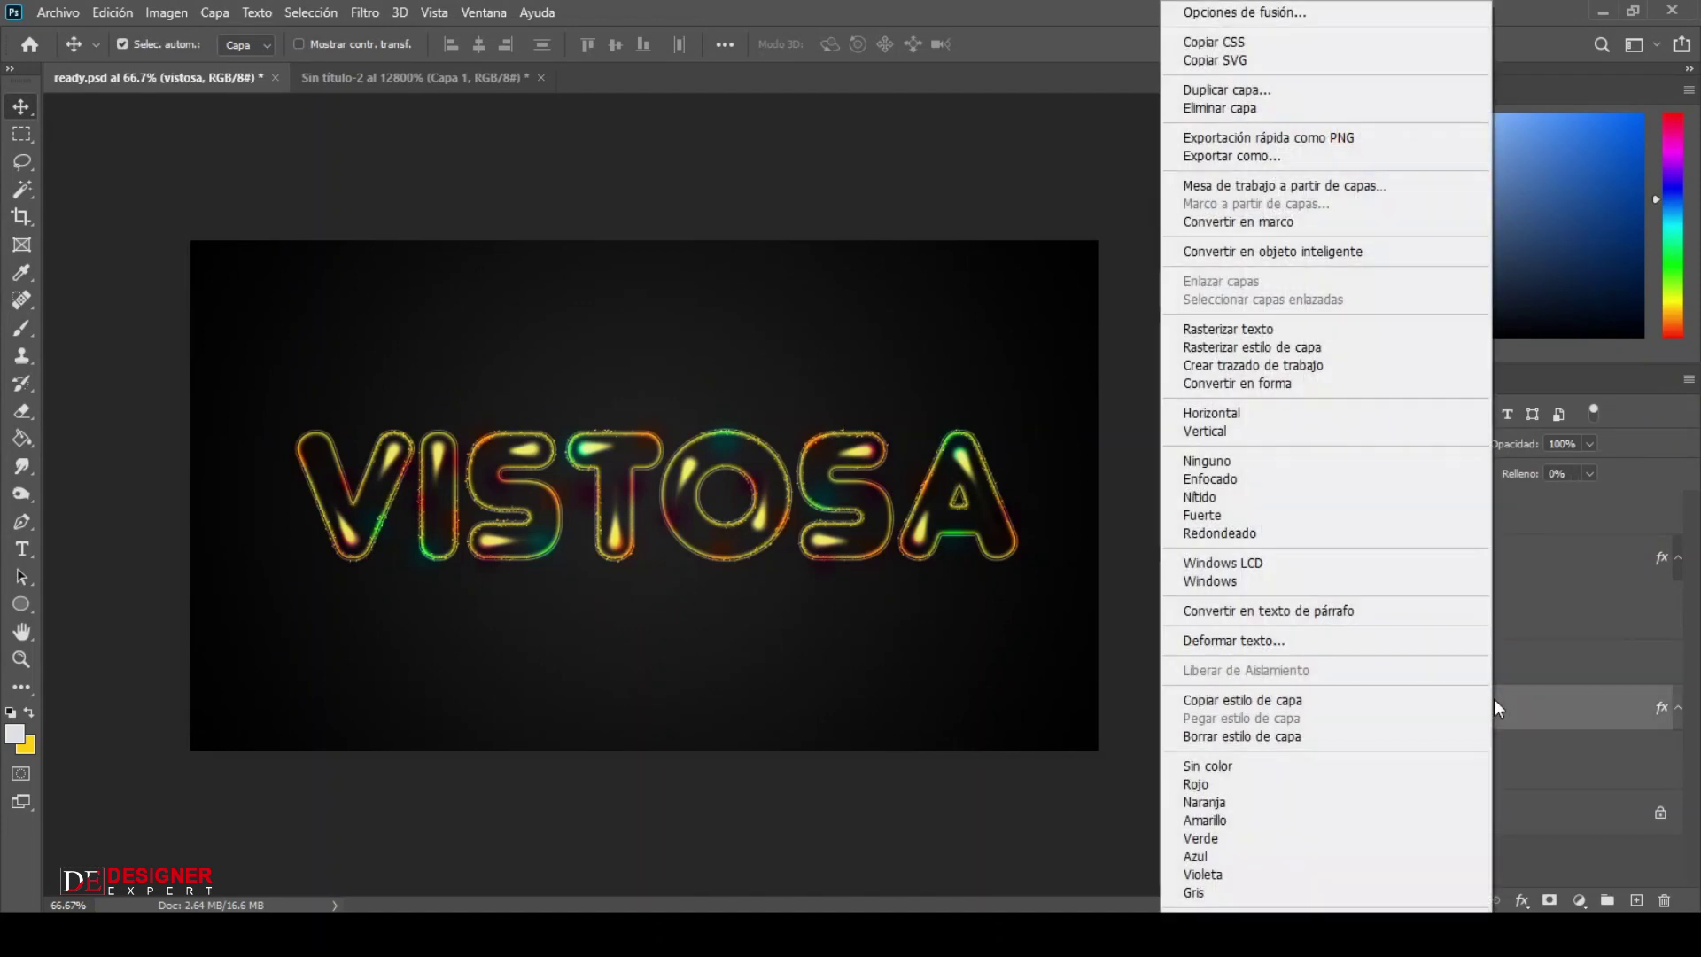
click(1319, 90)
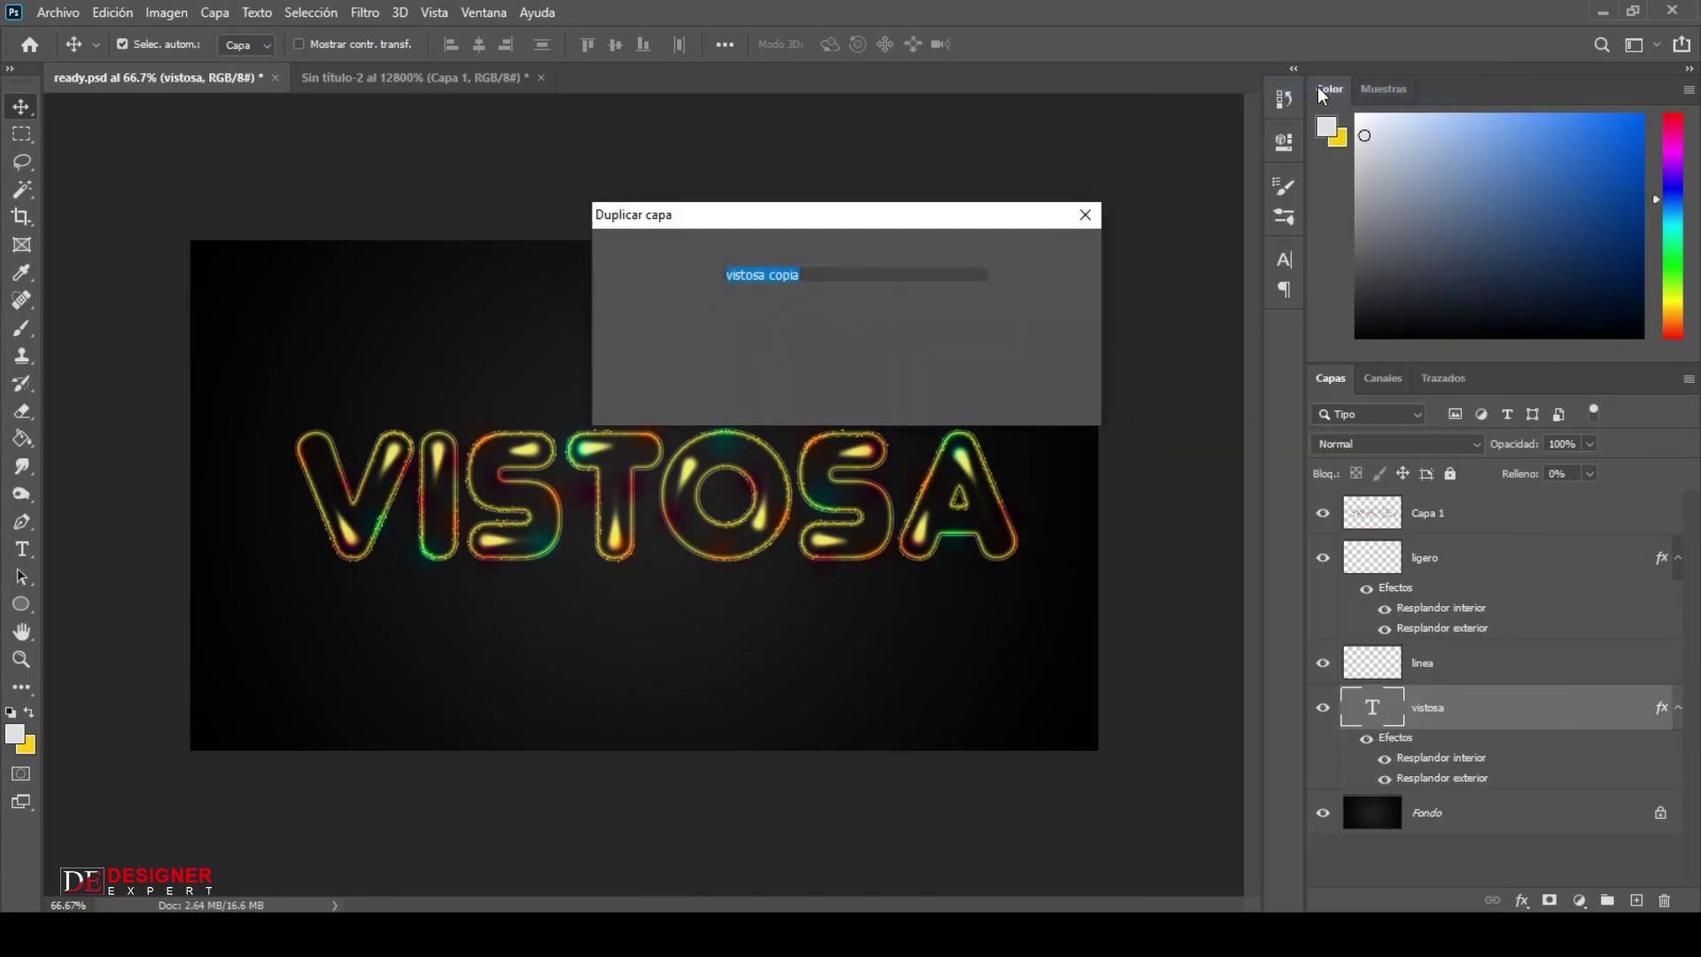
click(1074, 260)
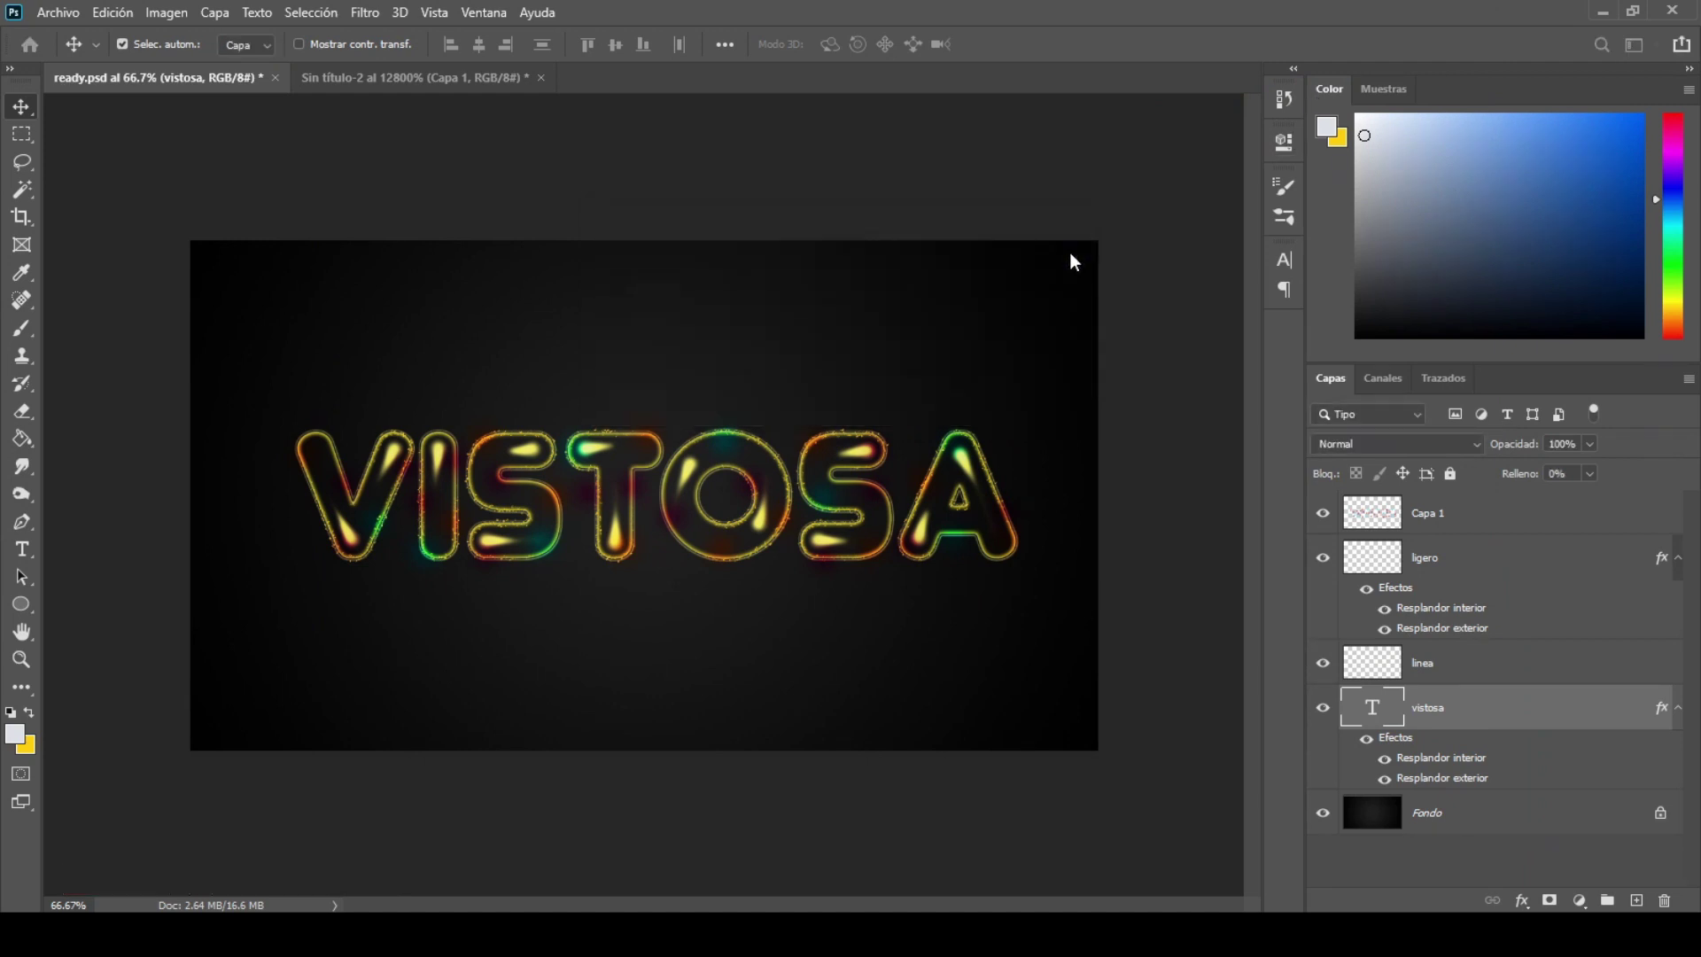
Move the vistosa copia layer directly above the ligero layer and clear its layer style.
drag(1577, 722, 1568, 550)
right_click(1581, 563)
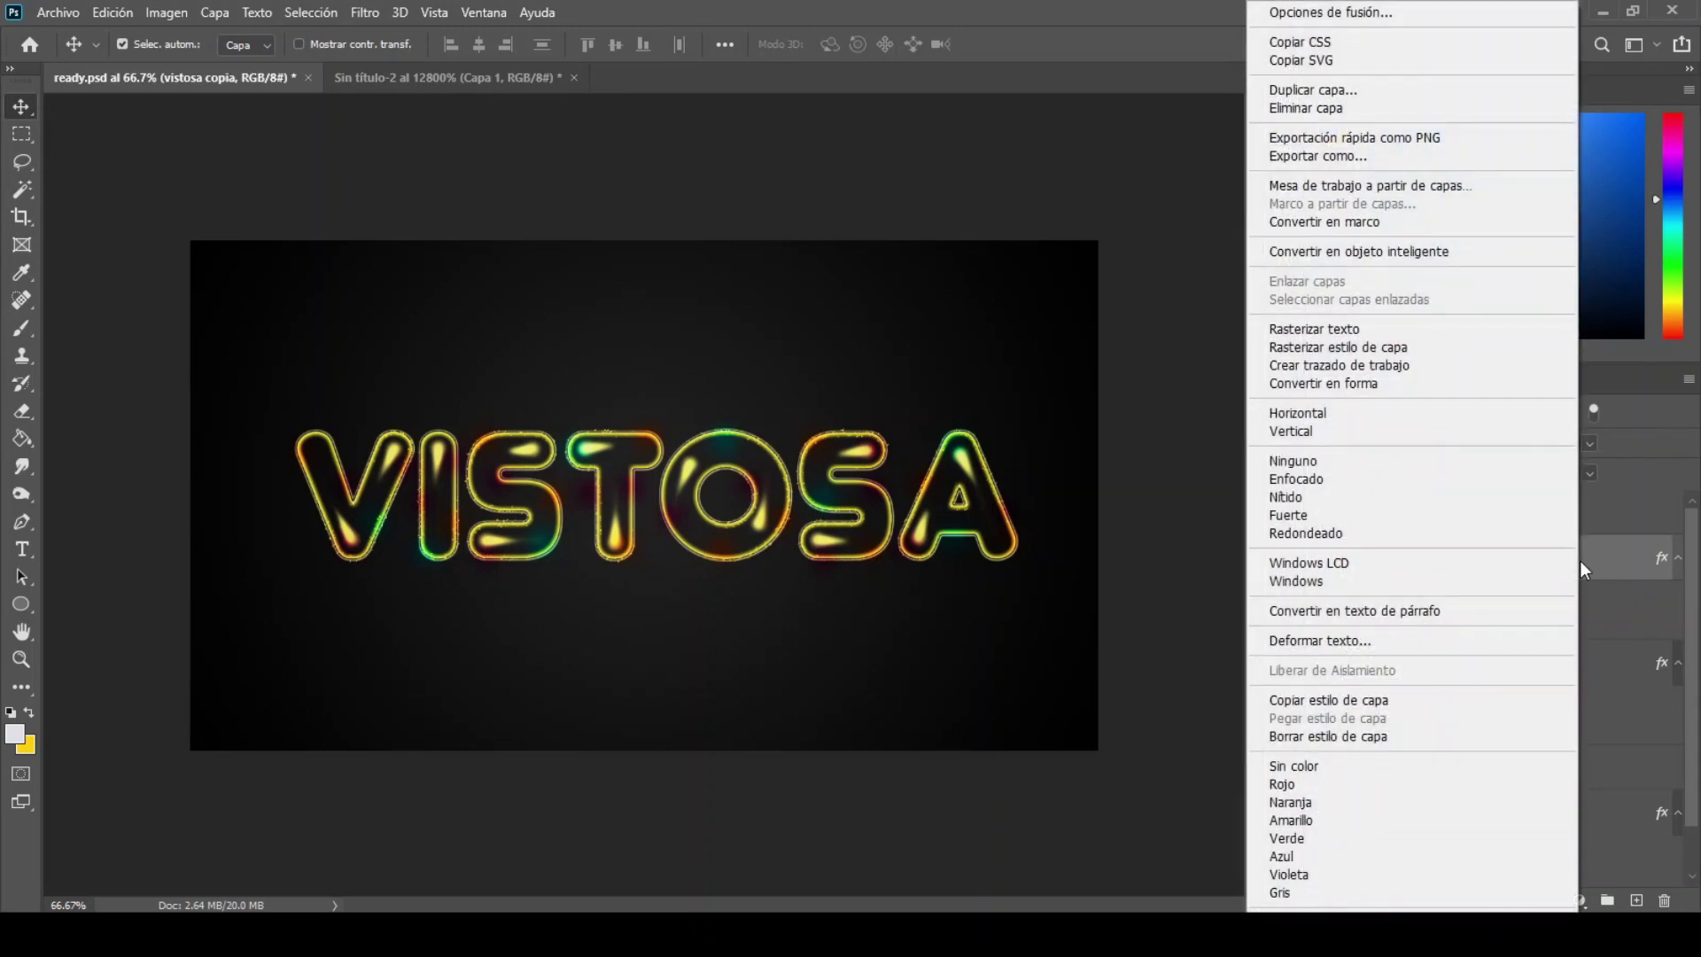
click(1406, 741)
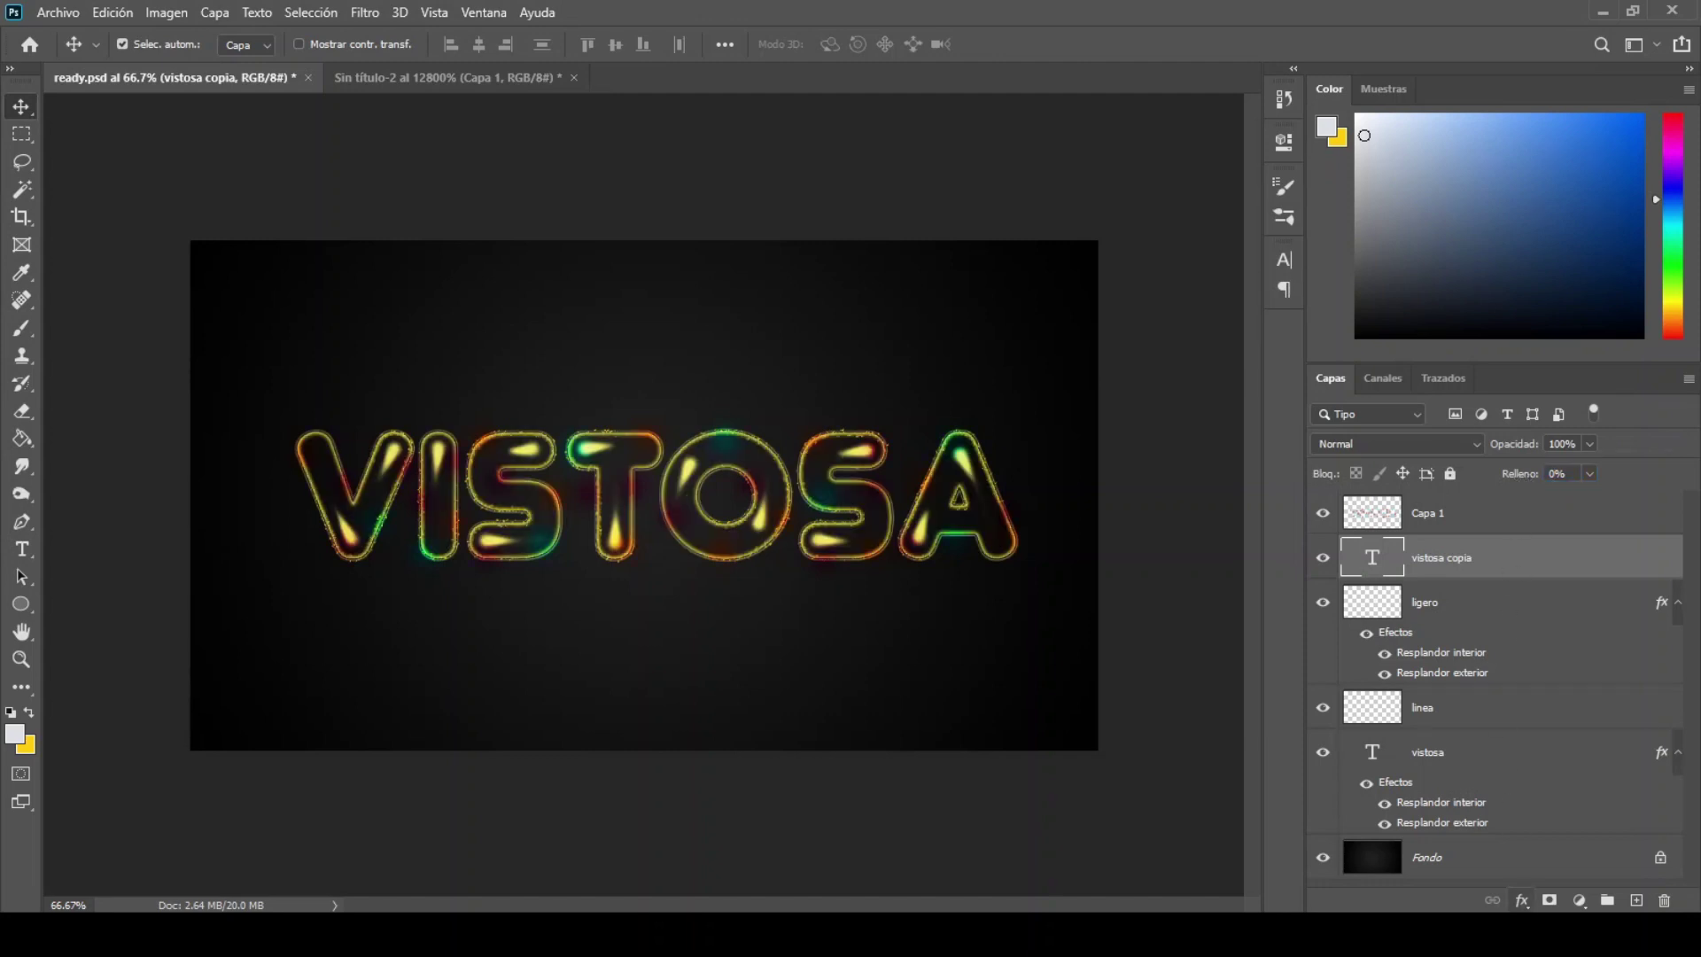
Add a Bisel y relieve effect to the vistosa copia layer with 430% depth, Arriba direction, 10 px size and 0 px softening.
click(1522, 901)
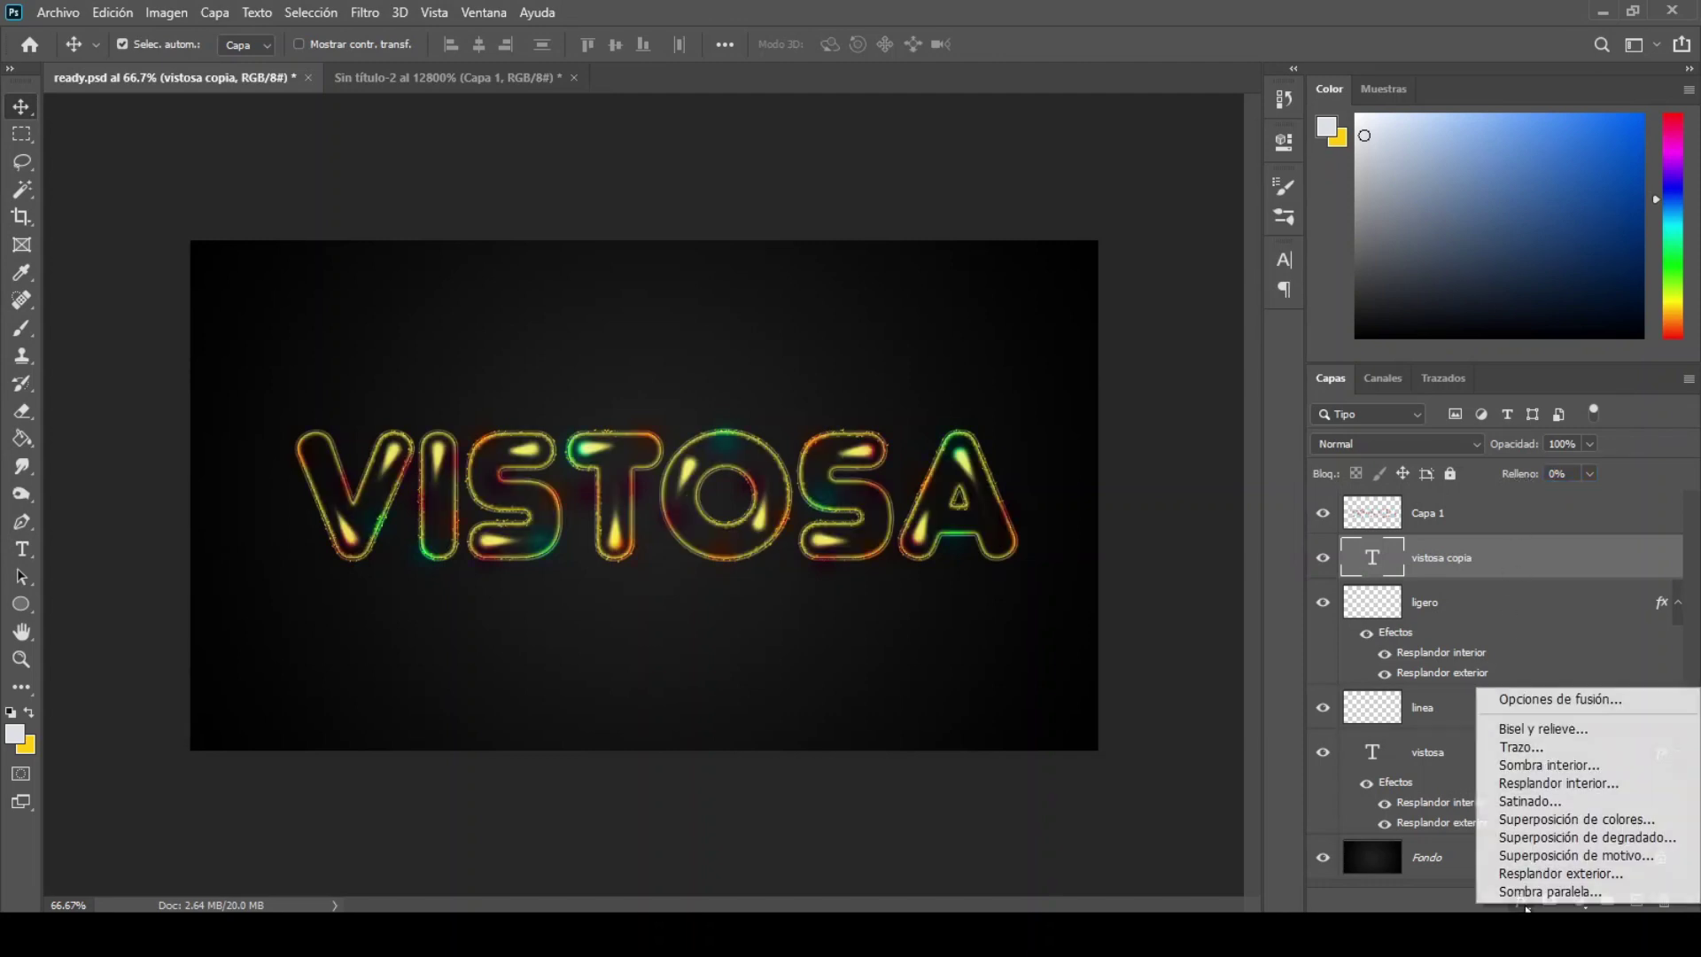
click(1524, 699)
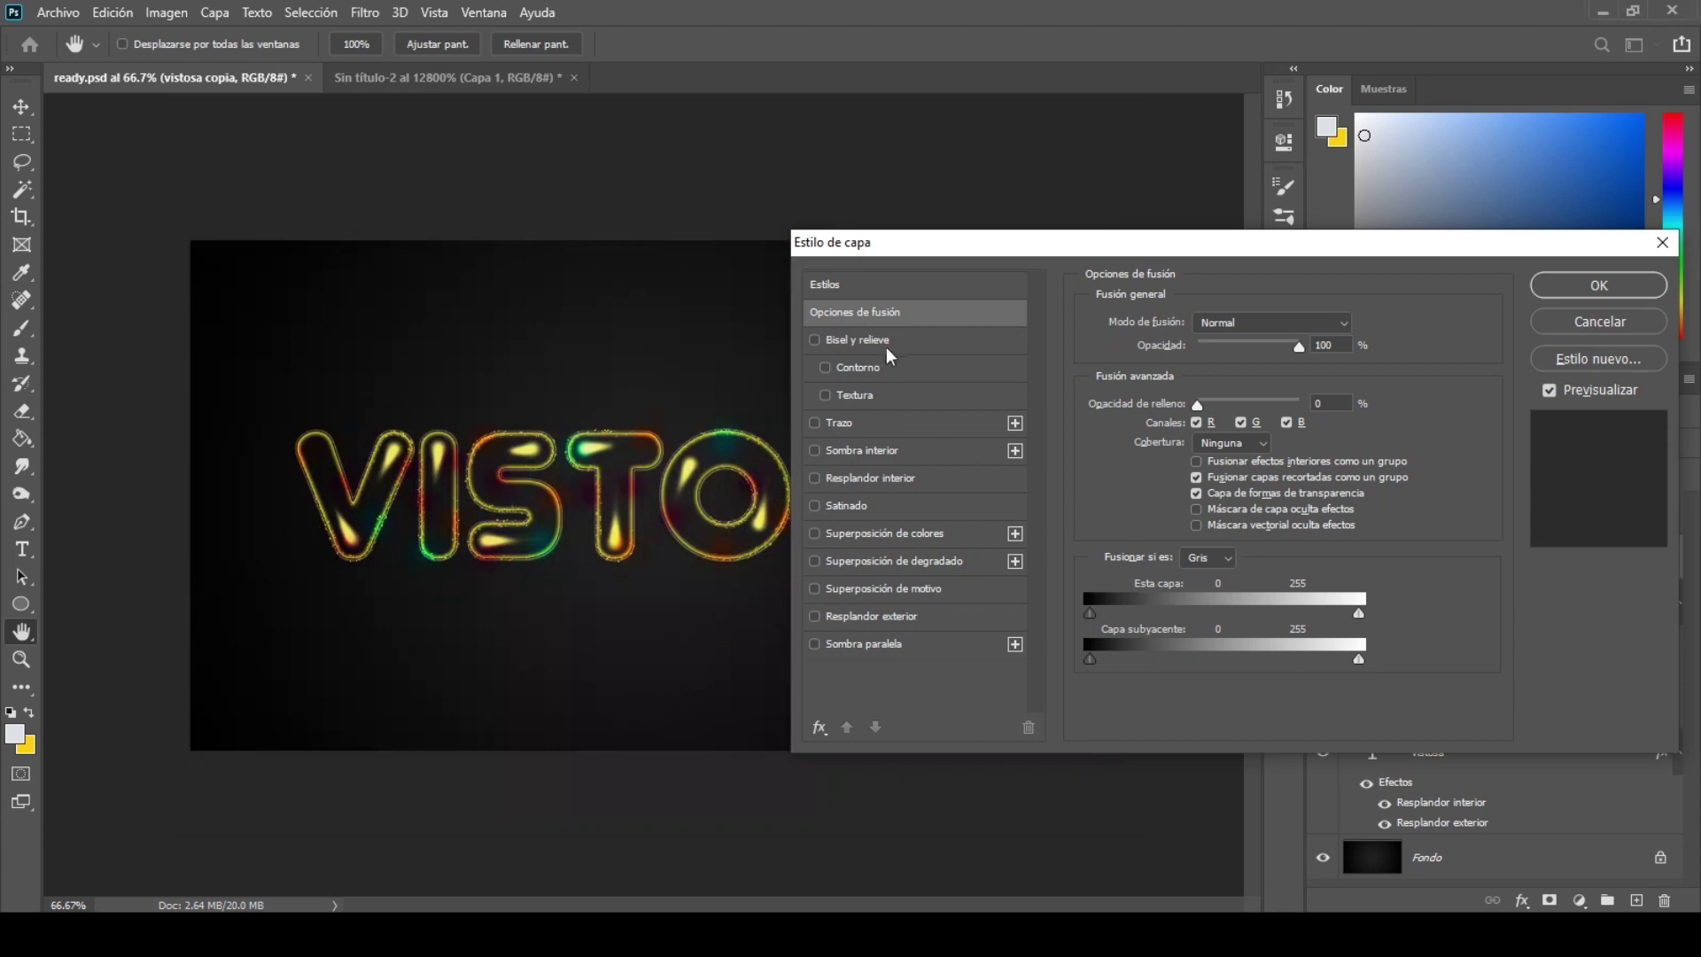
click(880, 340)
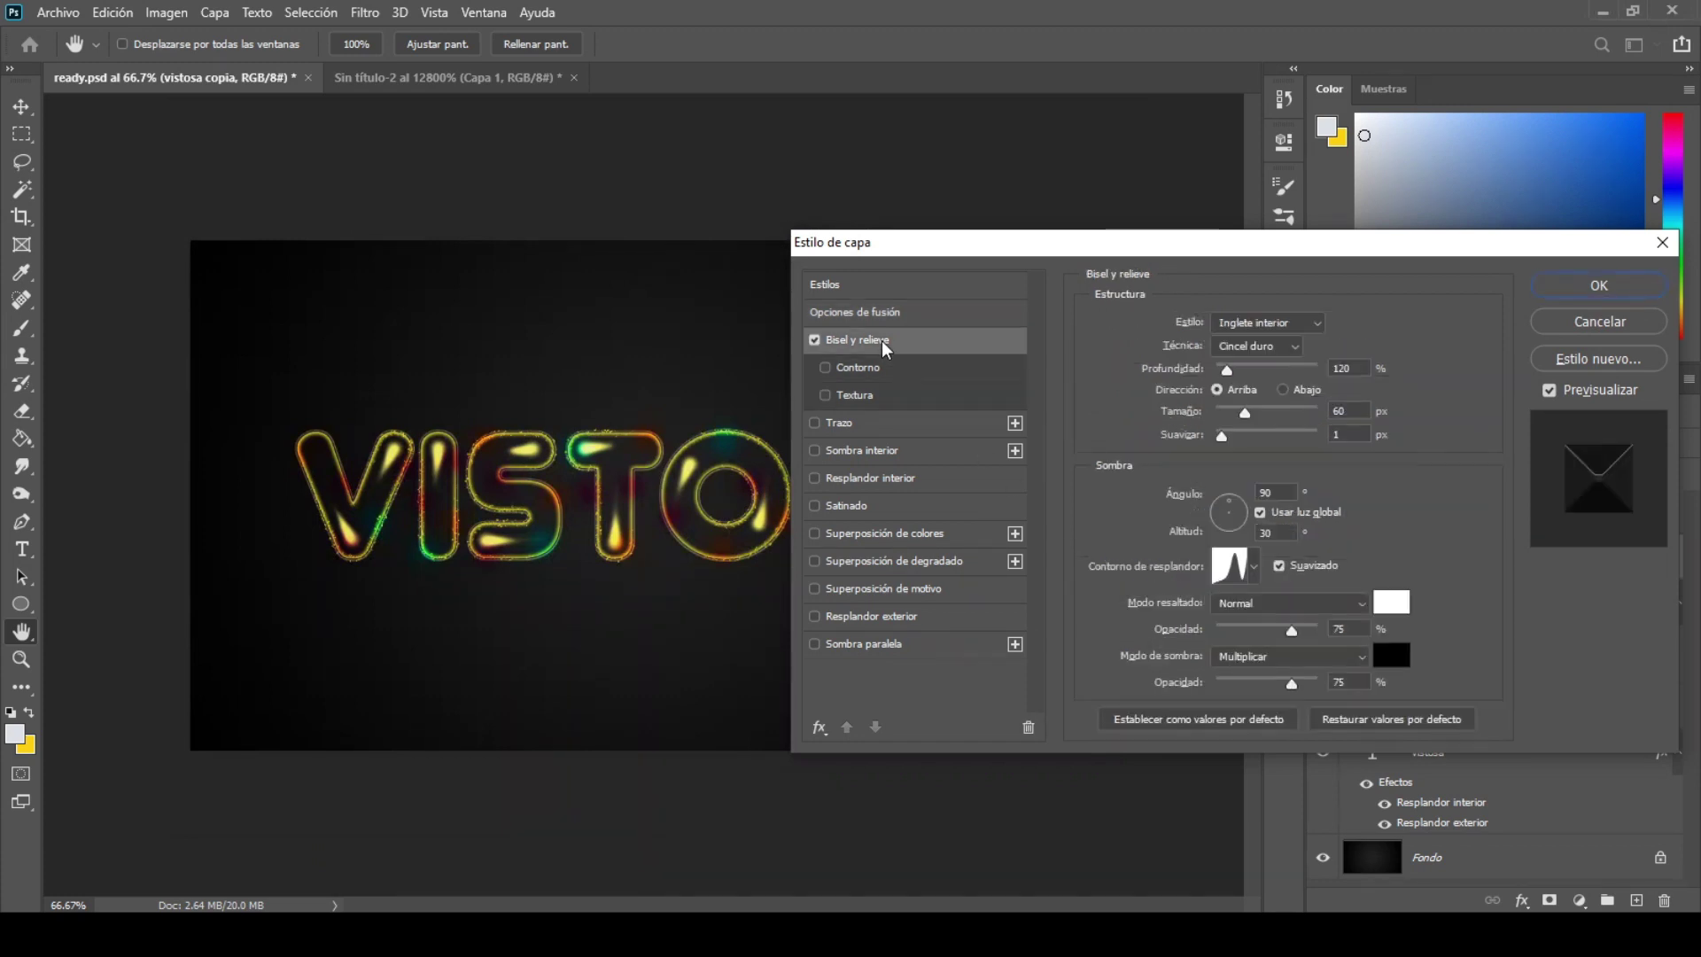
double_click(1348, 367)
text(430)
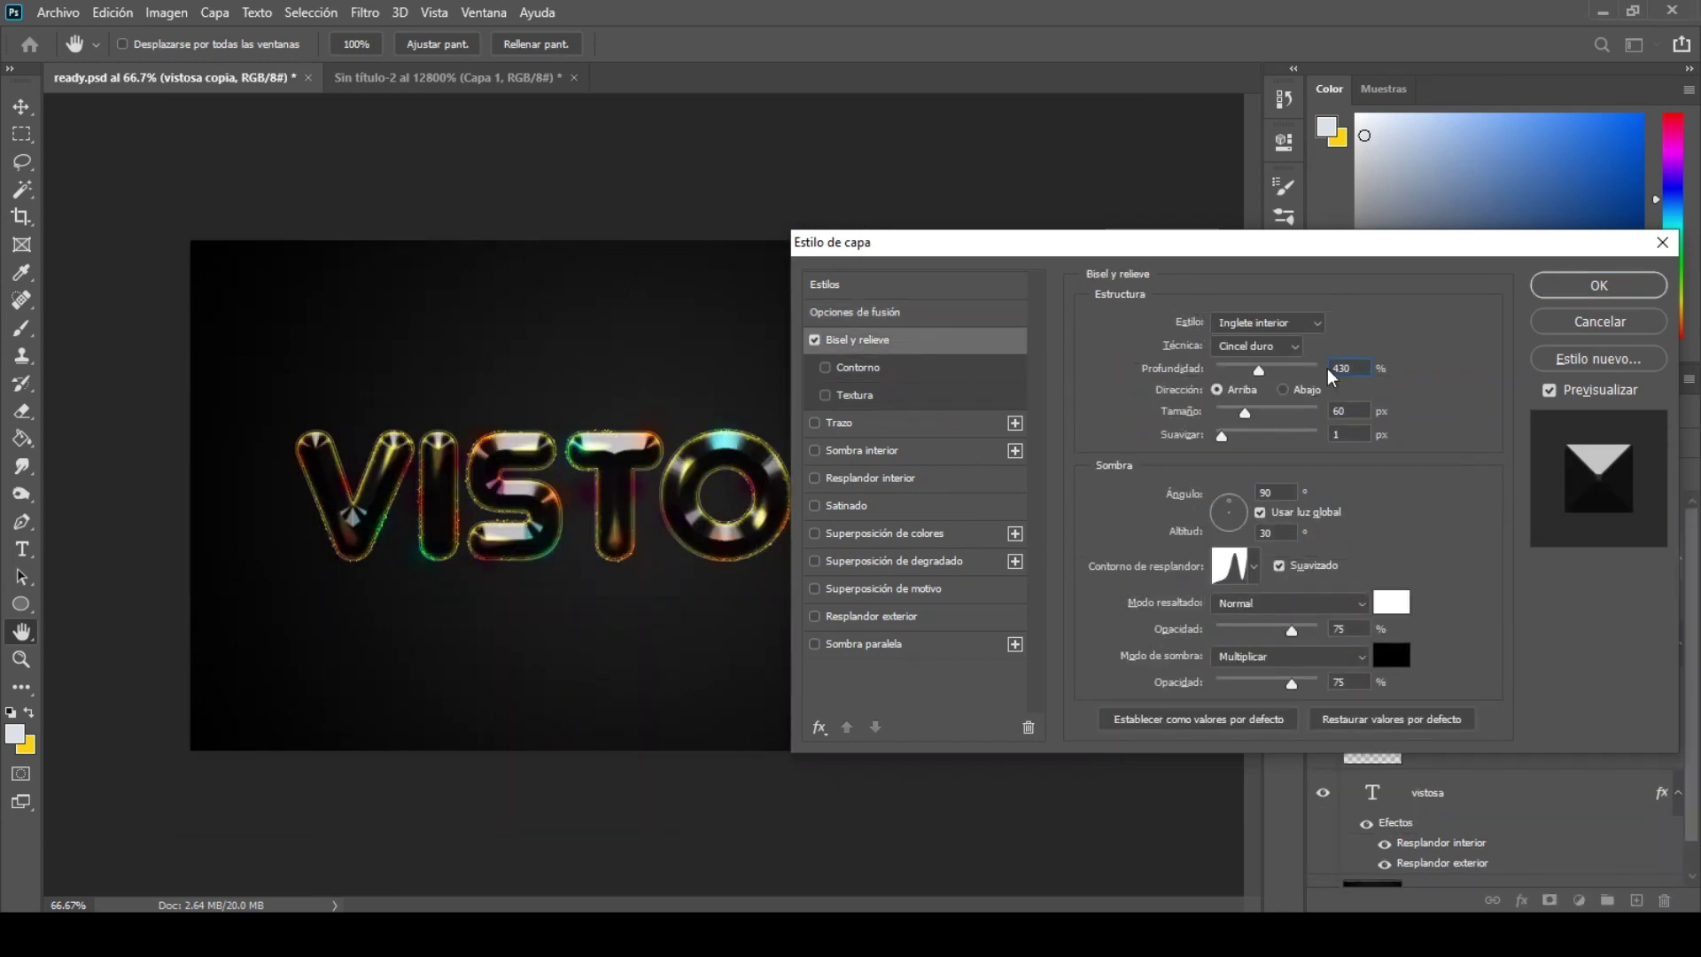
text(10)
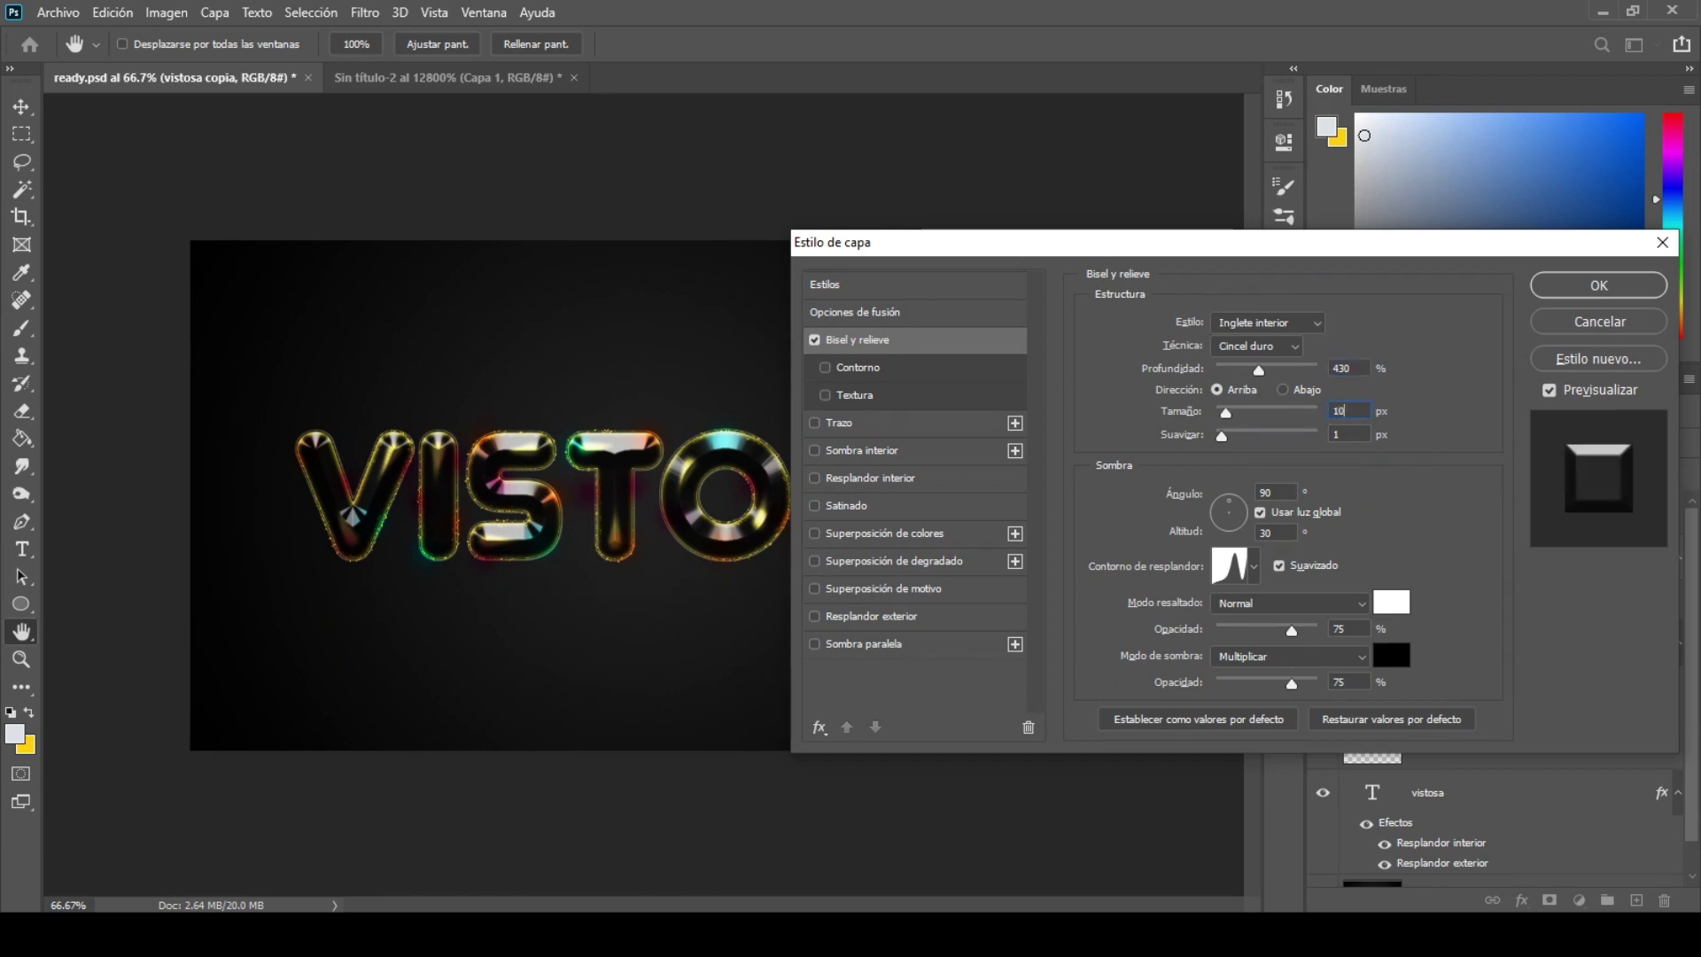
double_click(1343, 434)
text(0)
click(1283, 390)
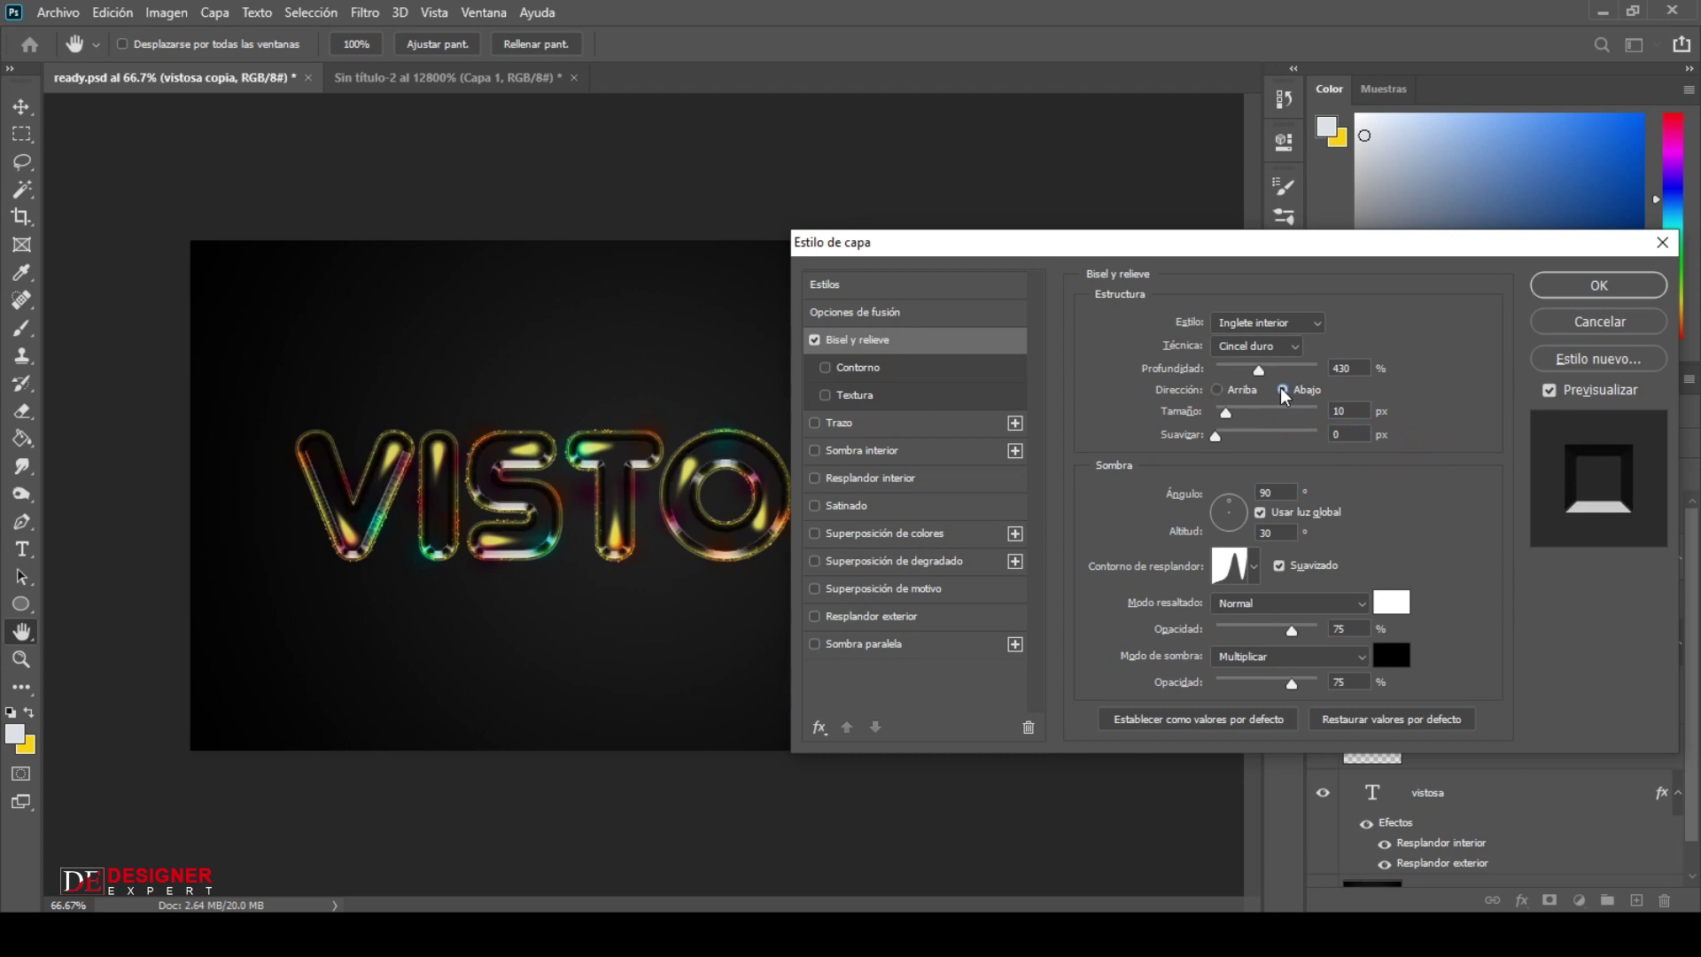
click(1216, 389)
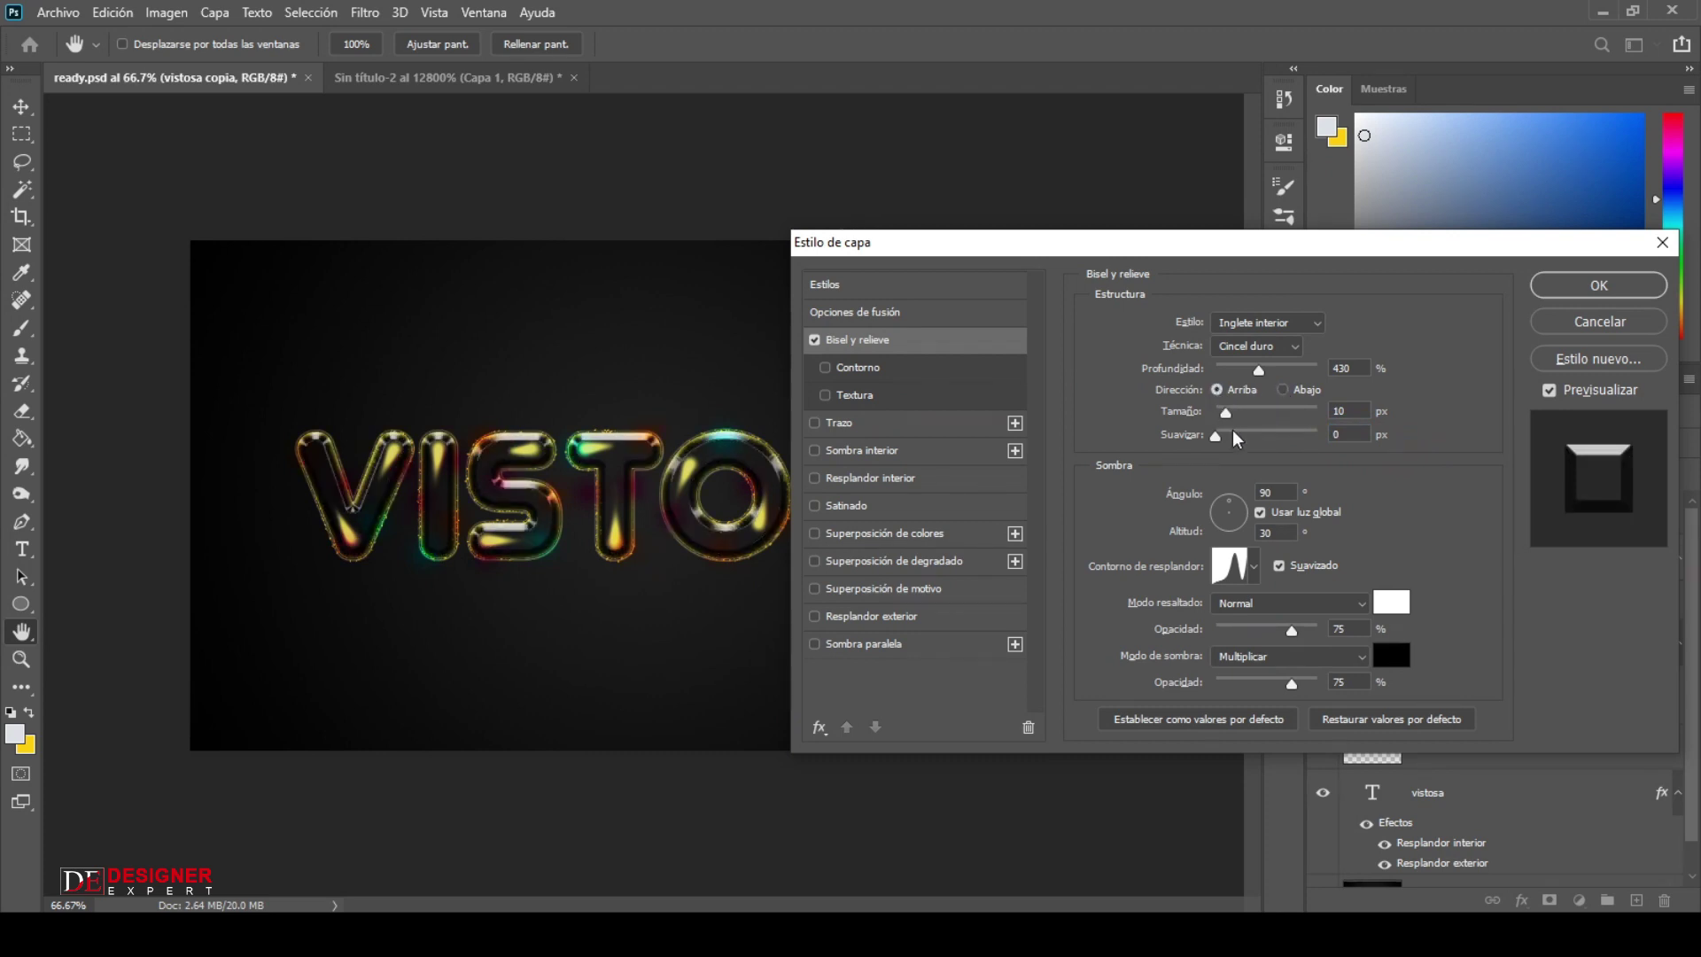
Disable global light for the bevel's shading and set a 98° angle, 53° altitude and the straight diagonal gloss contour.
text(98)
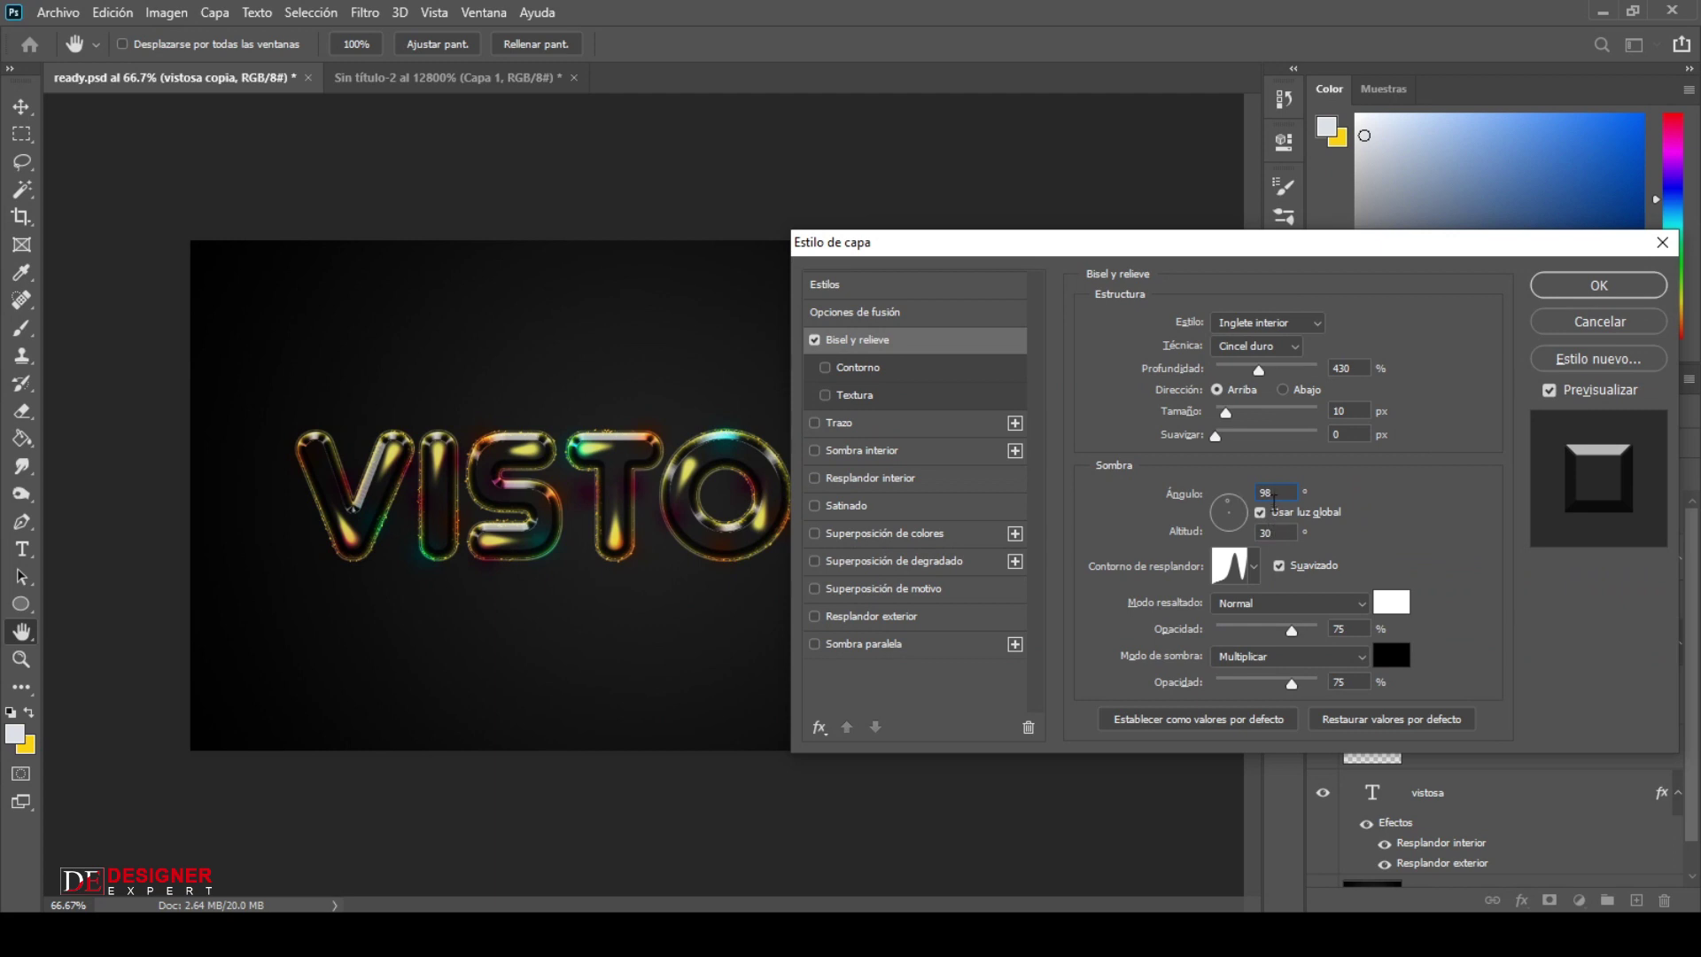
click(1261, 513)
click(1255, 492)
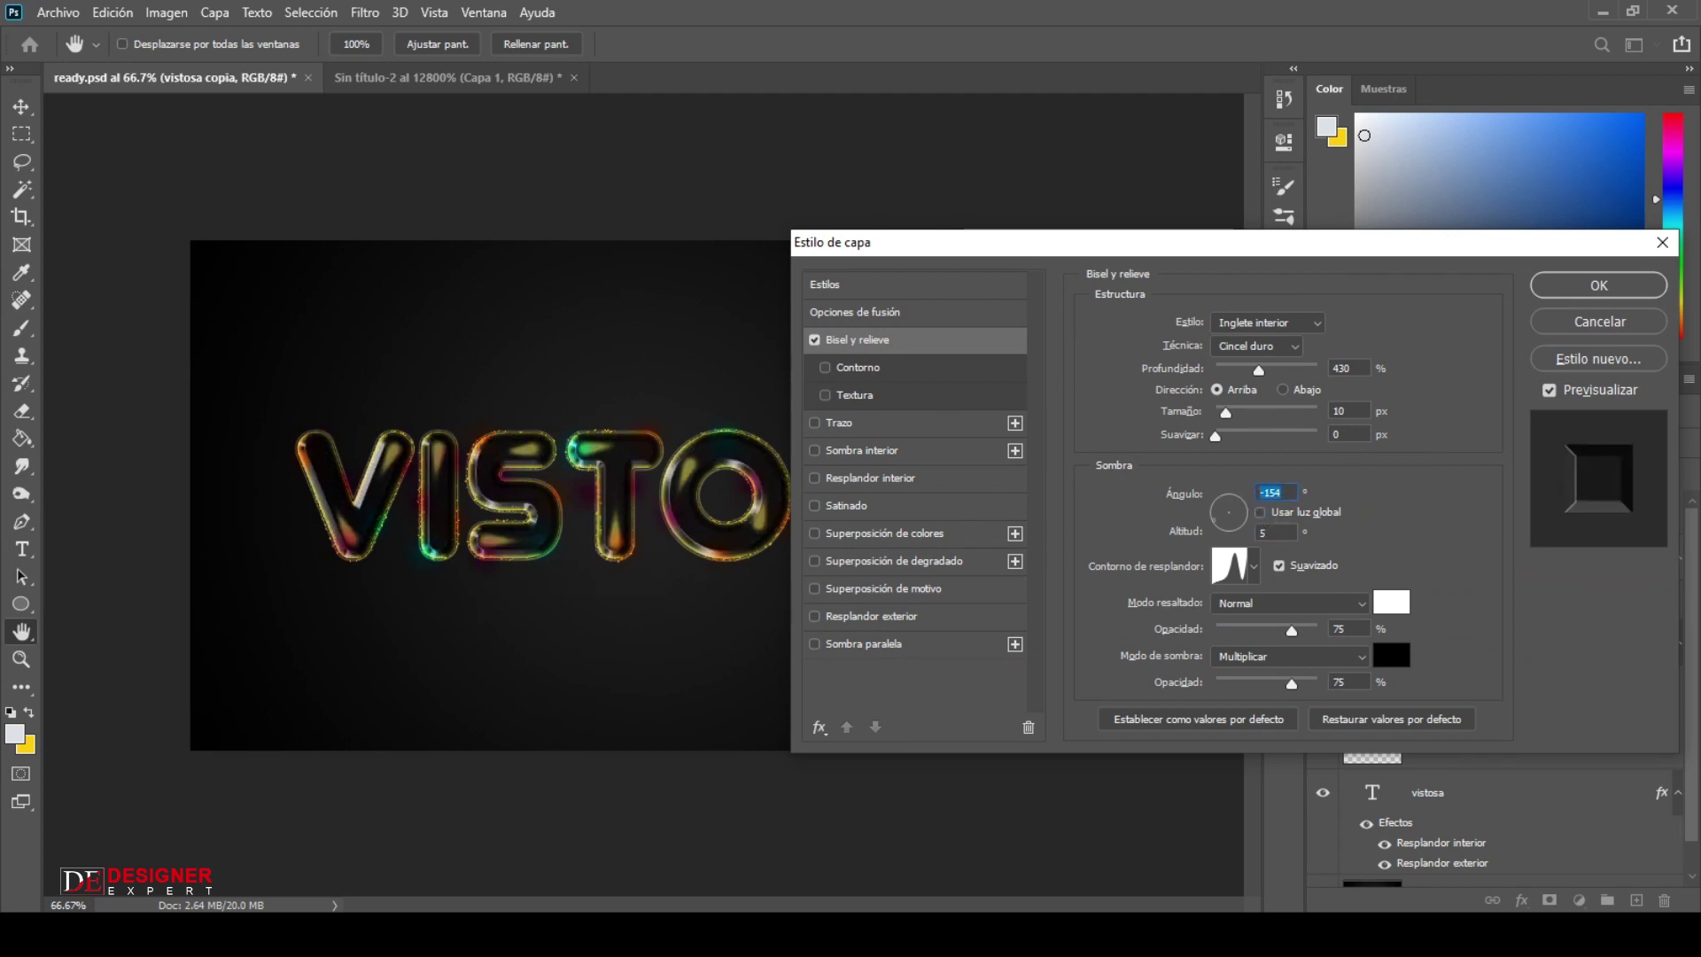
text(98)
click(1272, 530)
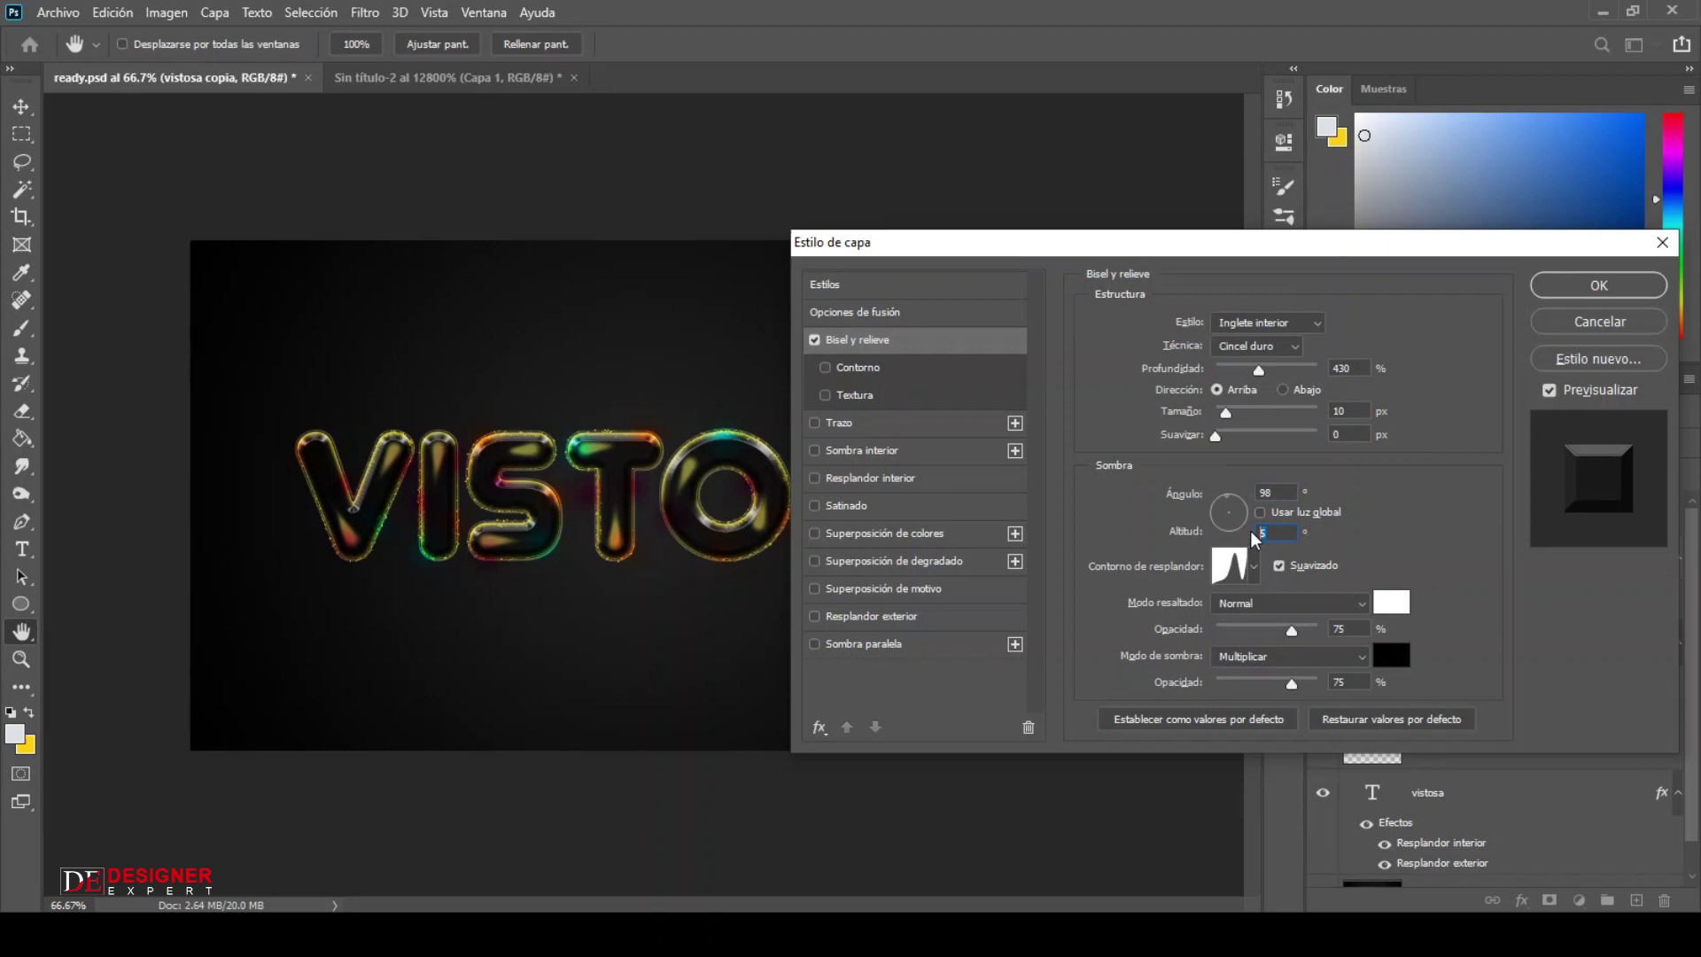
text(53)
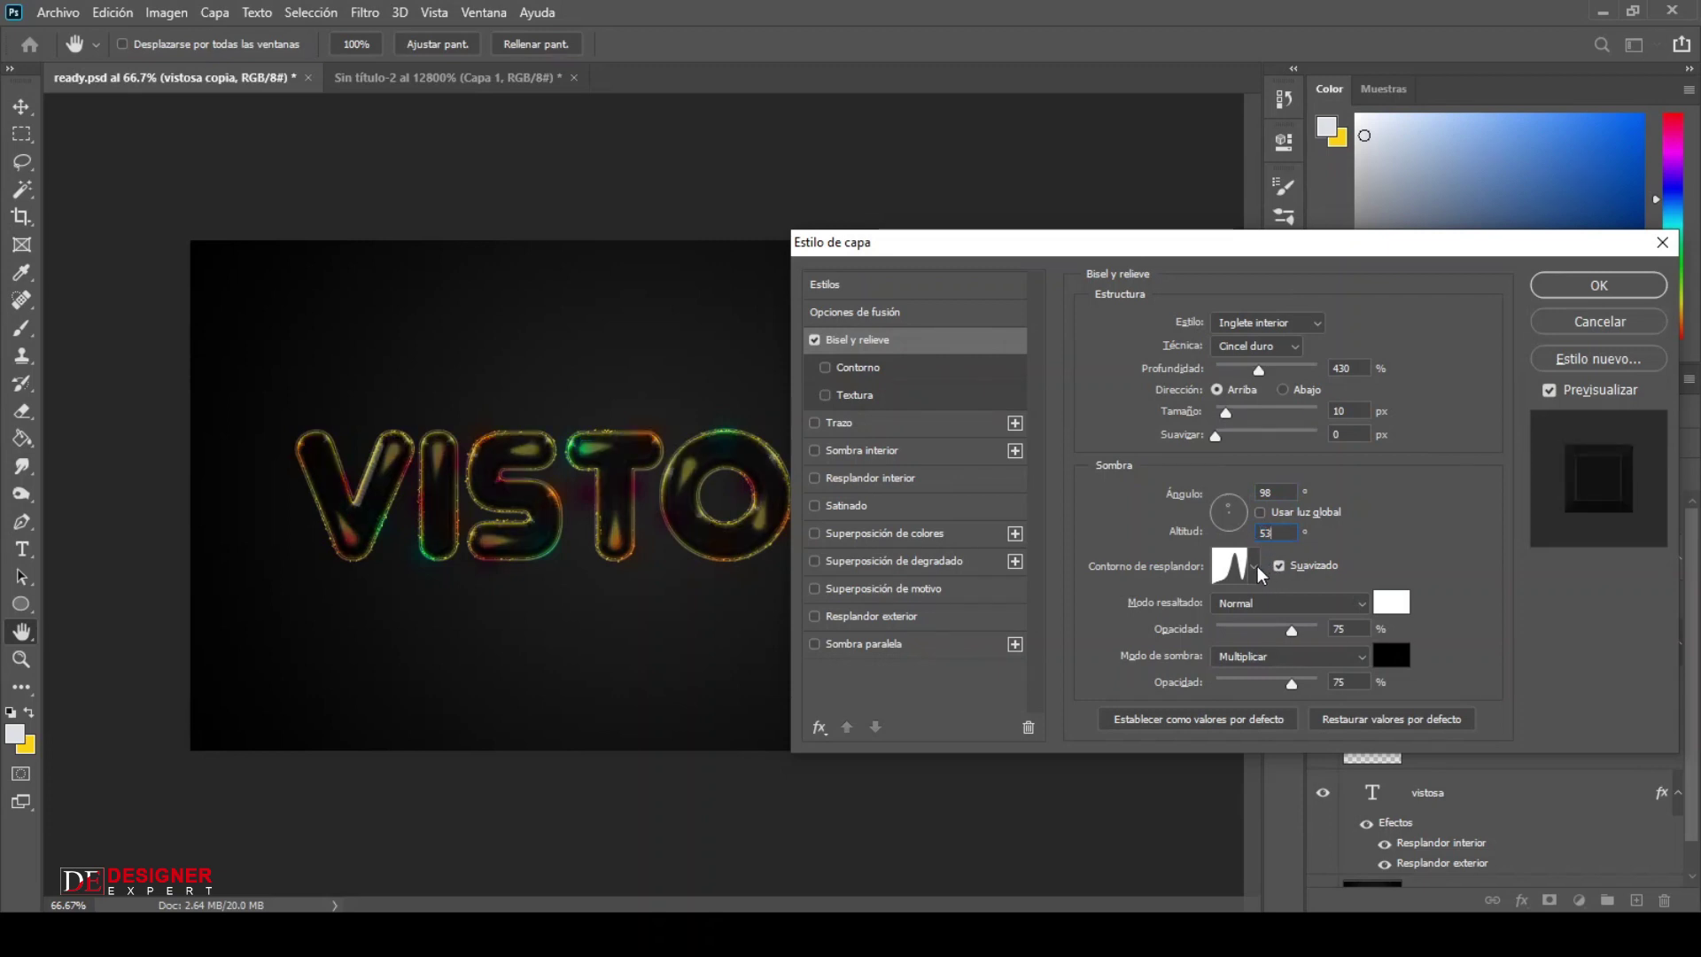
click(1255, 568)
click(1125, 620)
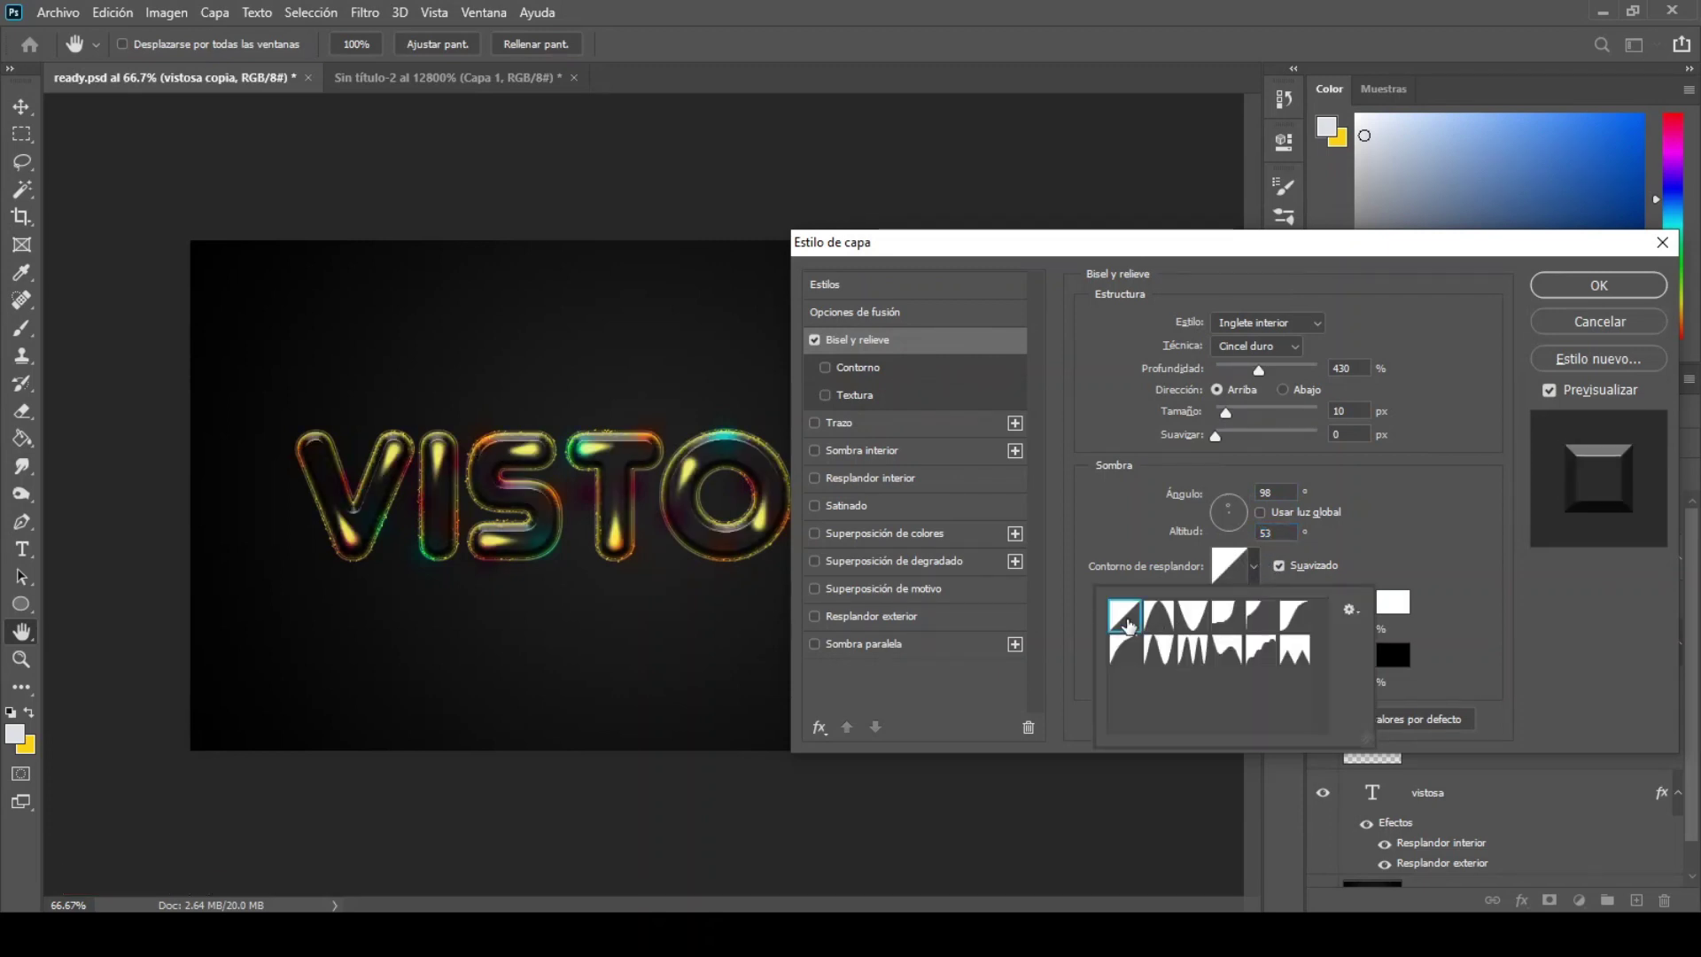